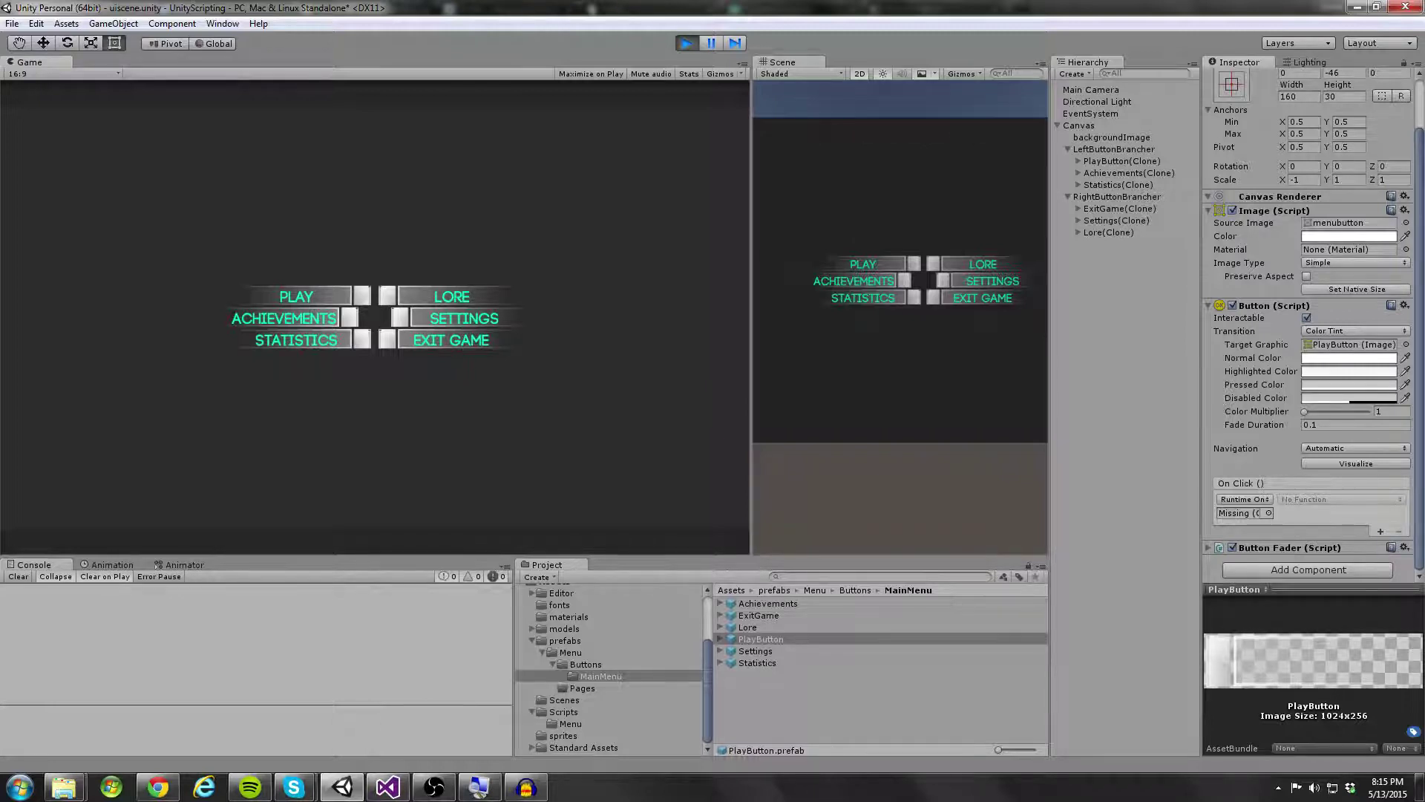
Widen the Game view slightly against the Scene view and stop the running game
{"action": "left_click_drag", "start_coordinate": [751, 317], "coordinate": [763, 317]}
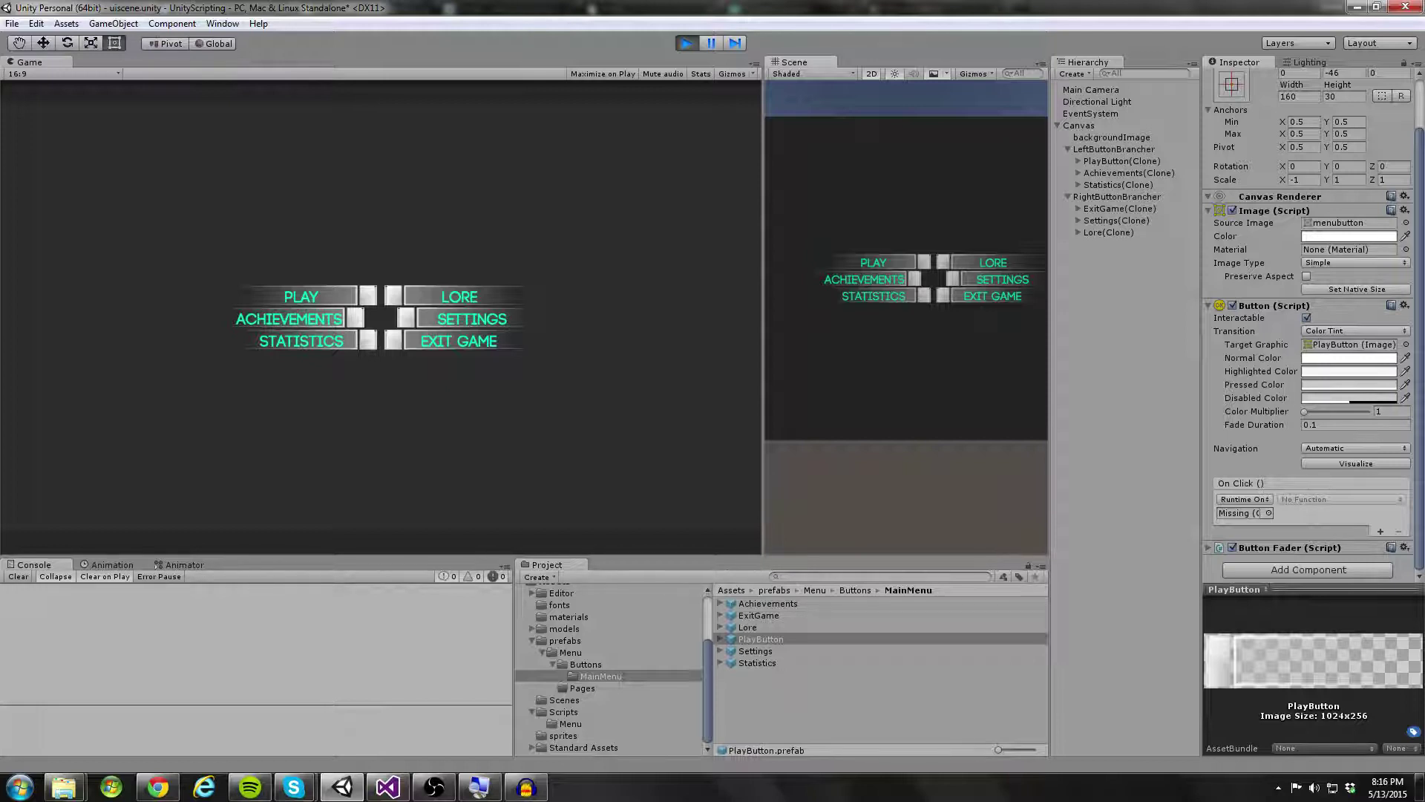
{"action": "left_click_drag", "start_coordinate": [764, 297], "coordinate": [774, 297]}
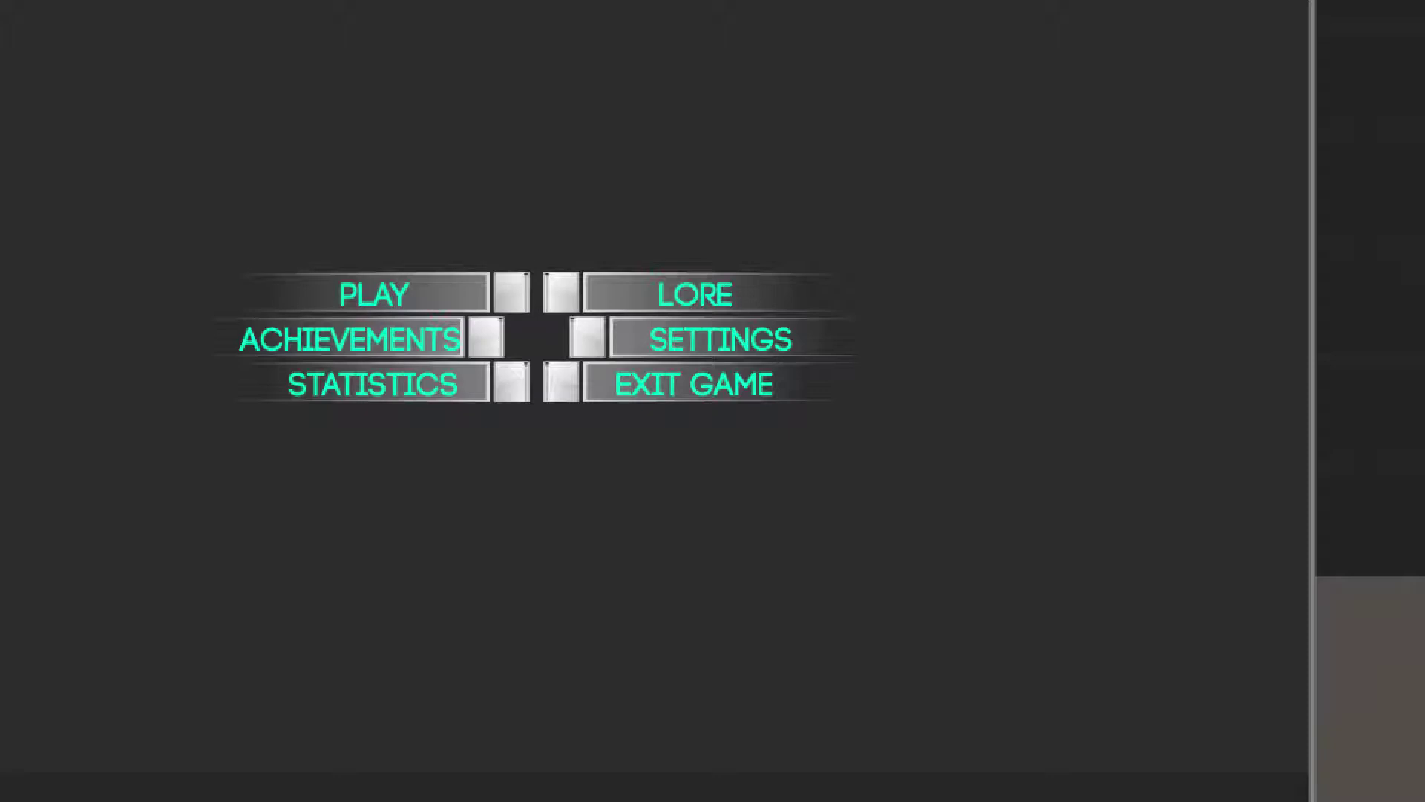
{"action": "key", "text": "super"}
{"action": "key", "text": "super"}
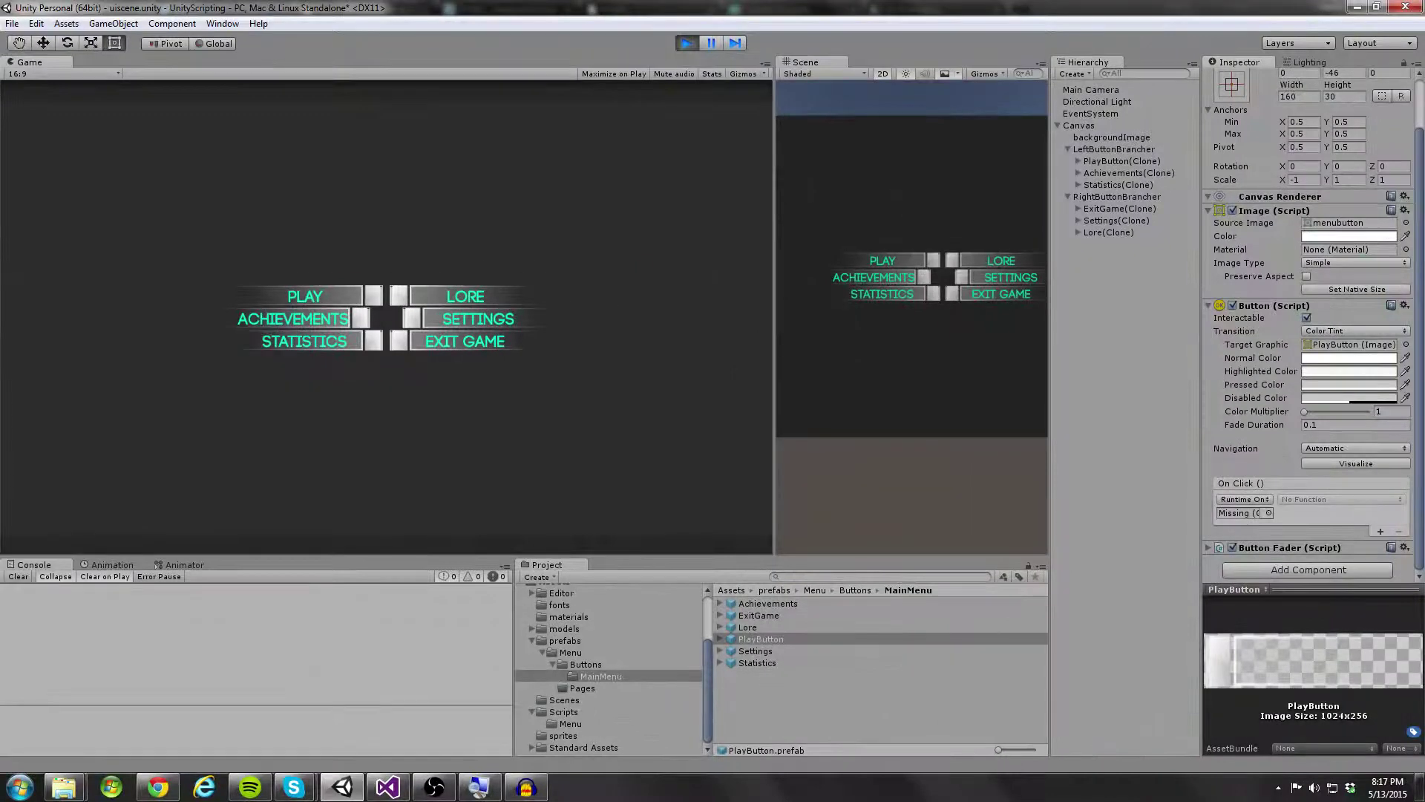
{"action": "key", "text": "ctrl+p"}
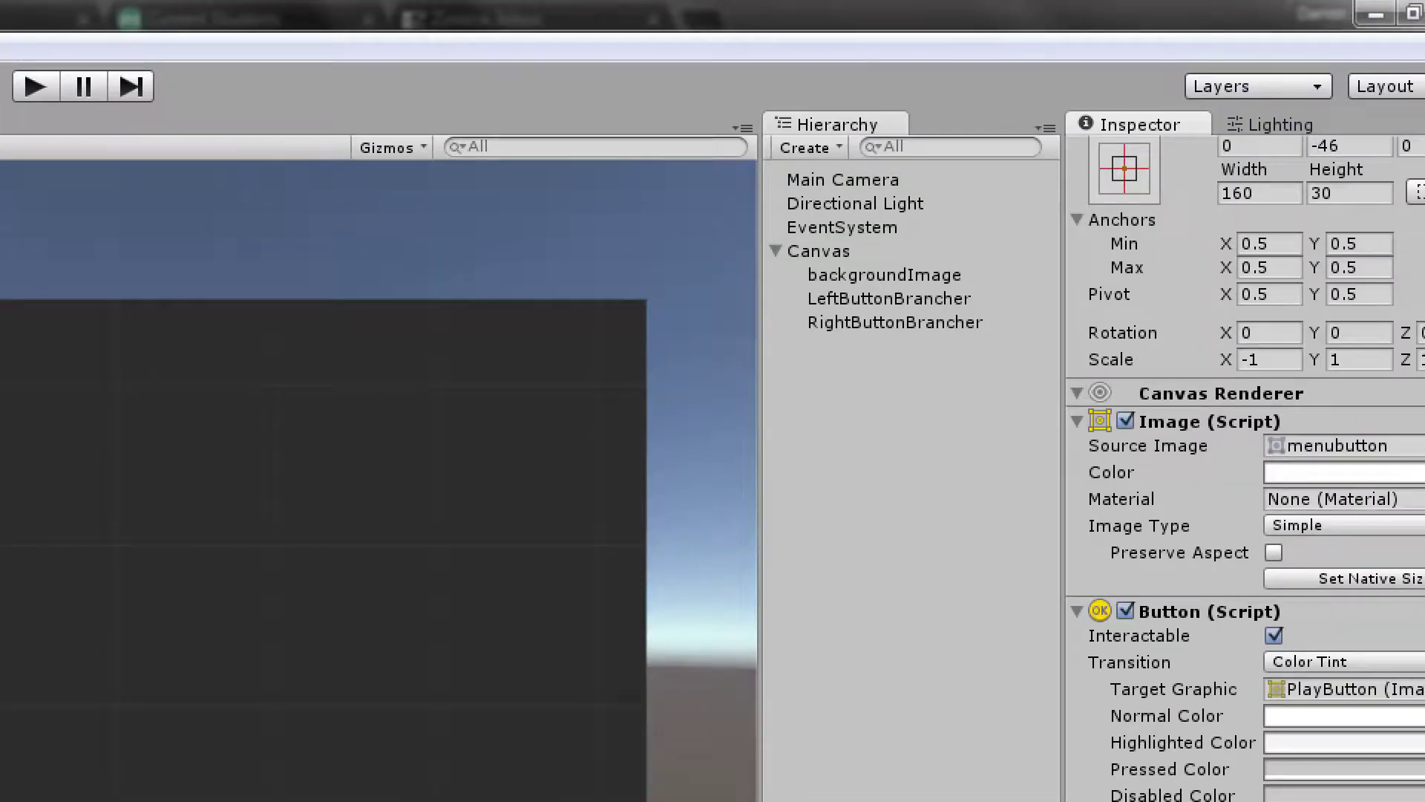
Add a UI Button as a child of the Canvas
{"action": "left_click", "coordinate": [1060, 20]}
{"action": "right_click", "coordinate": [823, 251]}
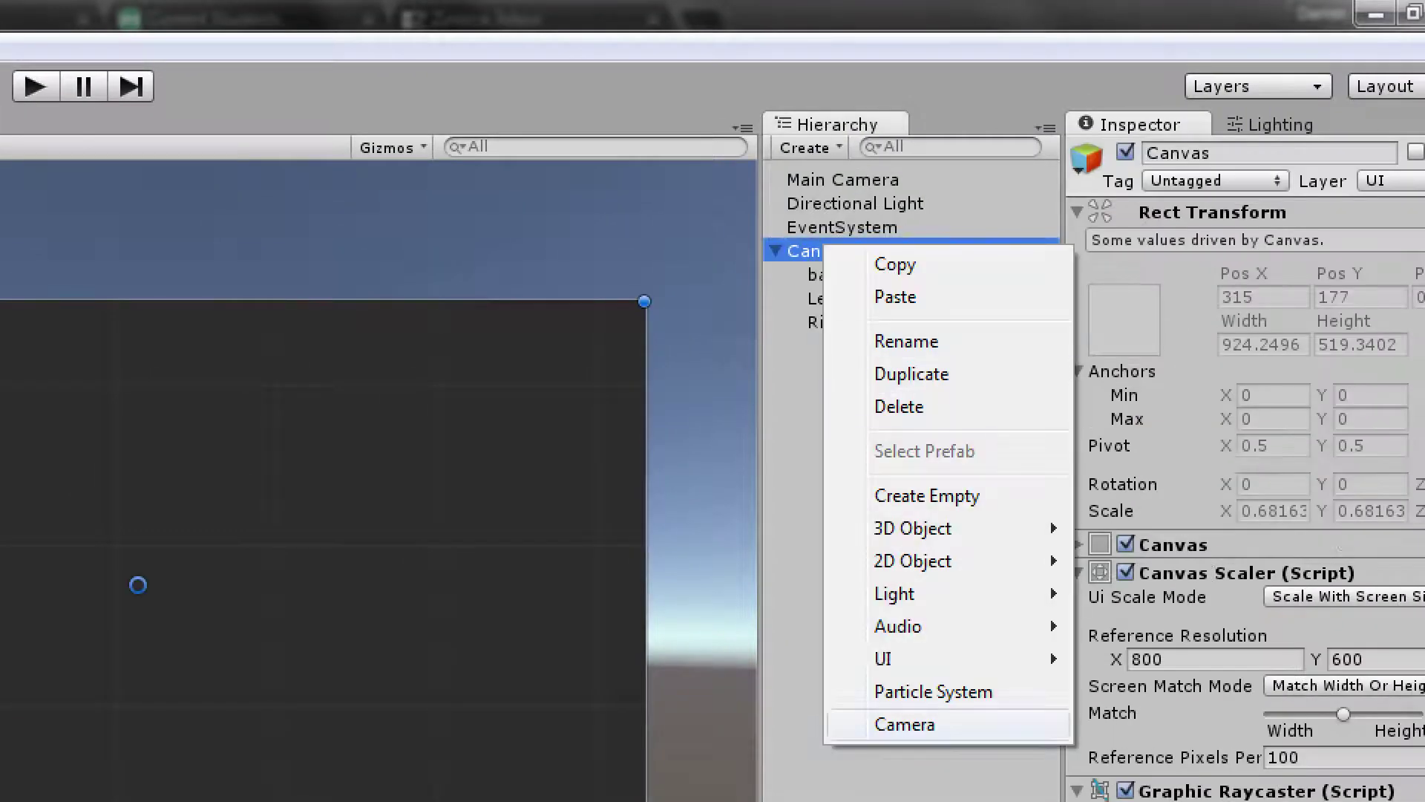
{"action": "mouse_move", "coordinate": [965, 659]}
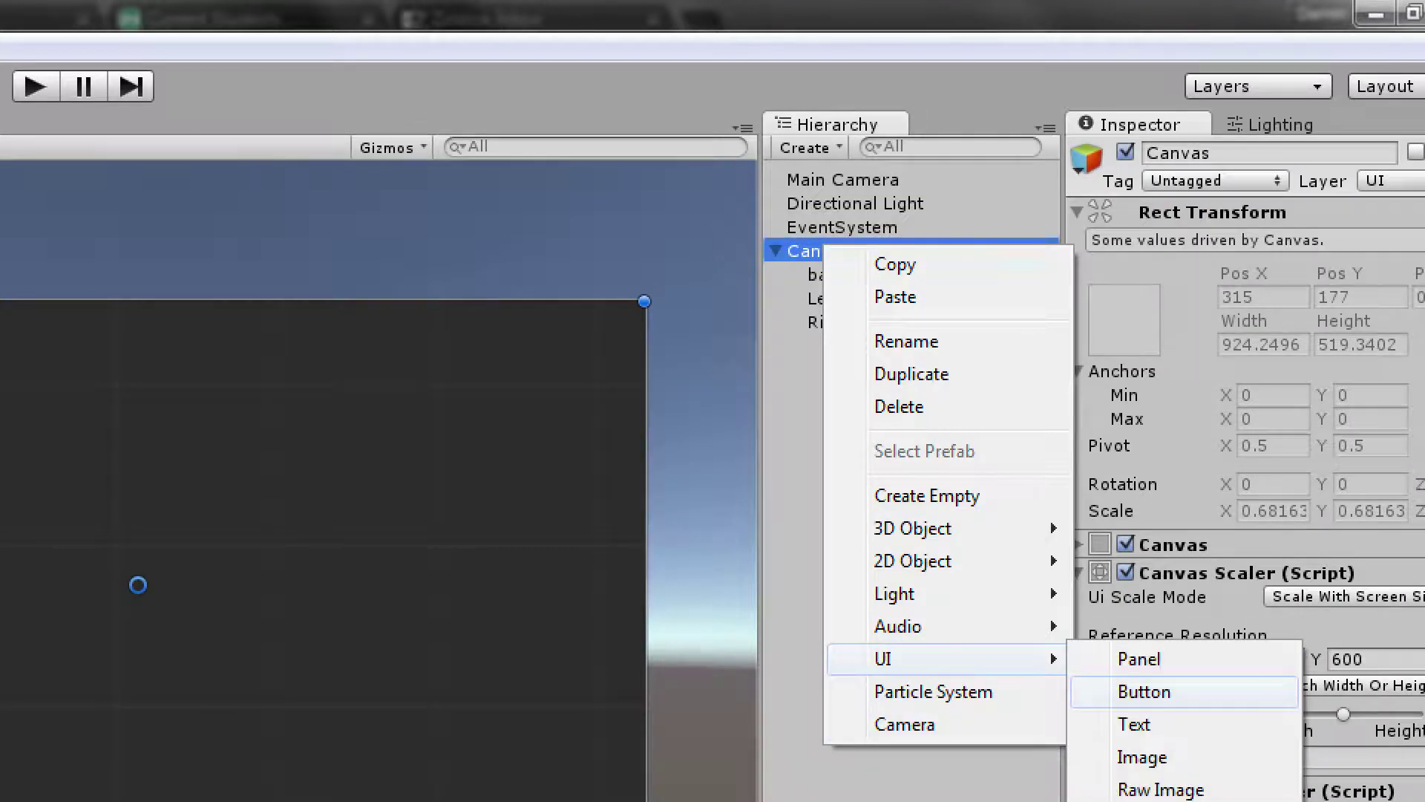
{"action": "left_click", "coordinate": [1144, 691]}
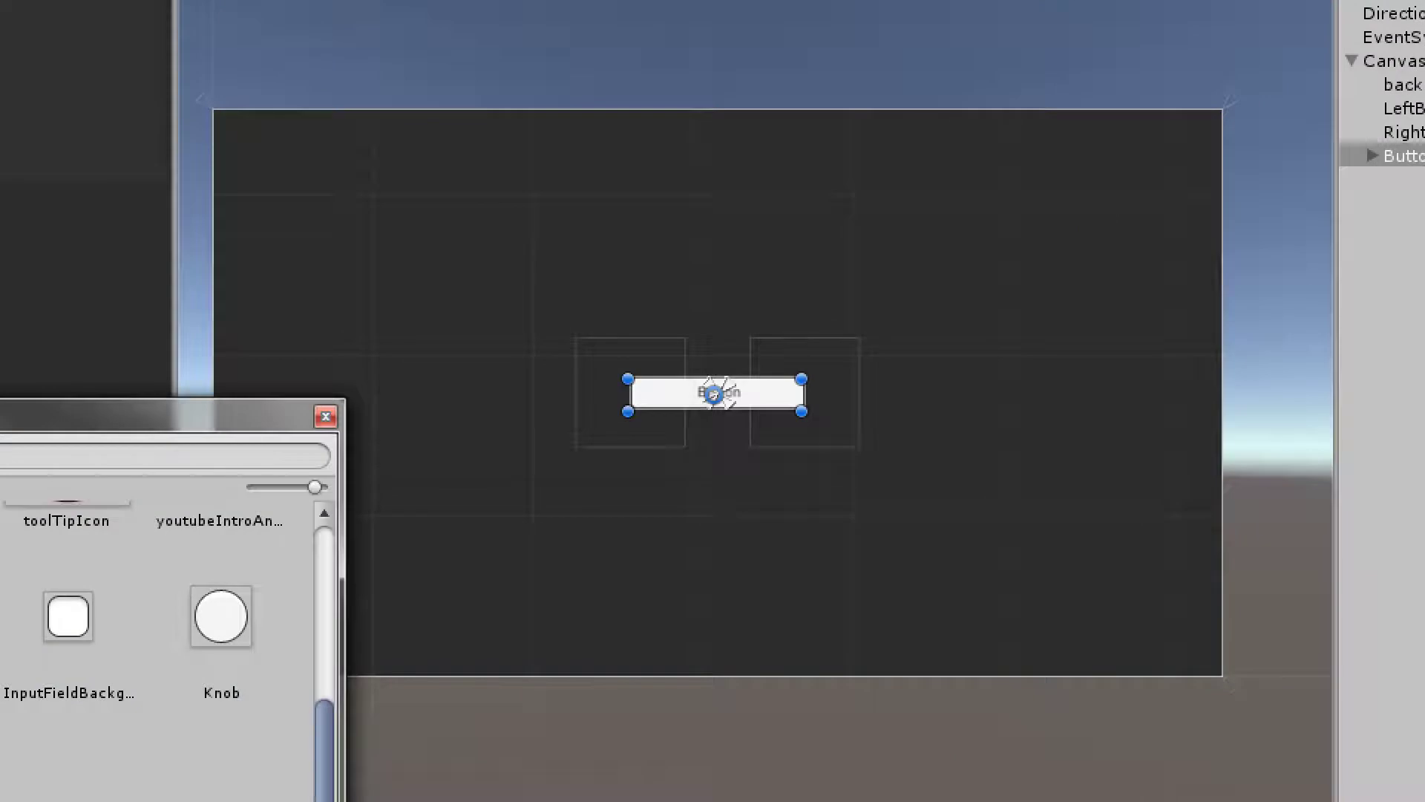
Assign the menubutton sprite as the new button's source image
{"action": "left_click_drag", "start_coordinate": [148, 415], "coordinate": [933, 118]}
{"action": "scroll", "coordinate": [777, 397], "scroll_direction": "up", "scroll_amount": 3}
{"action": "double_click", "coordinate": [547, 327]}
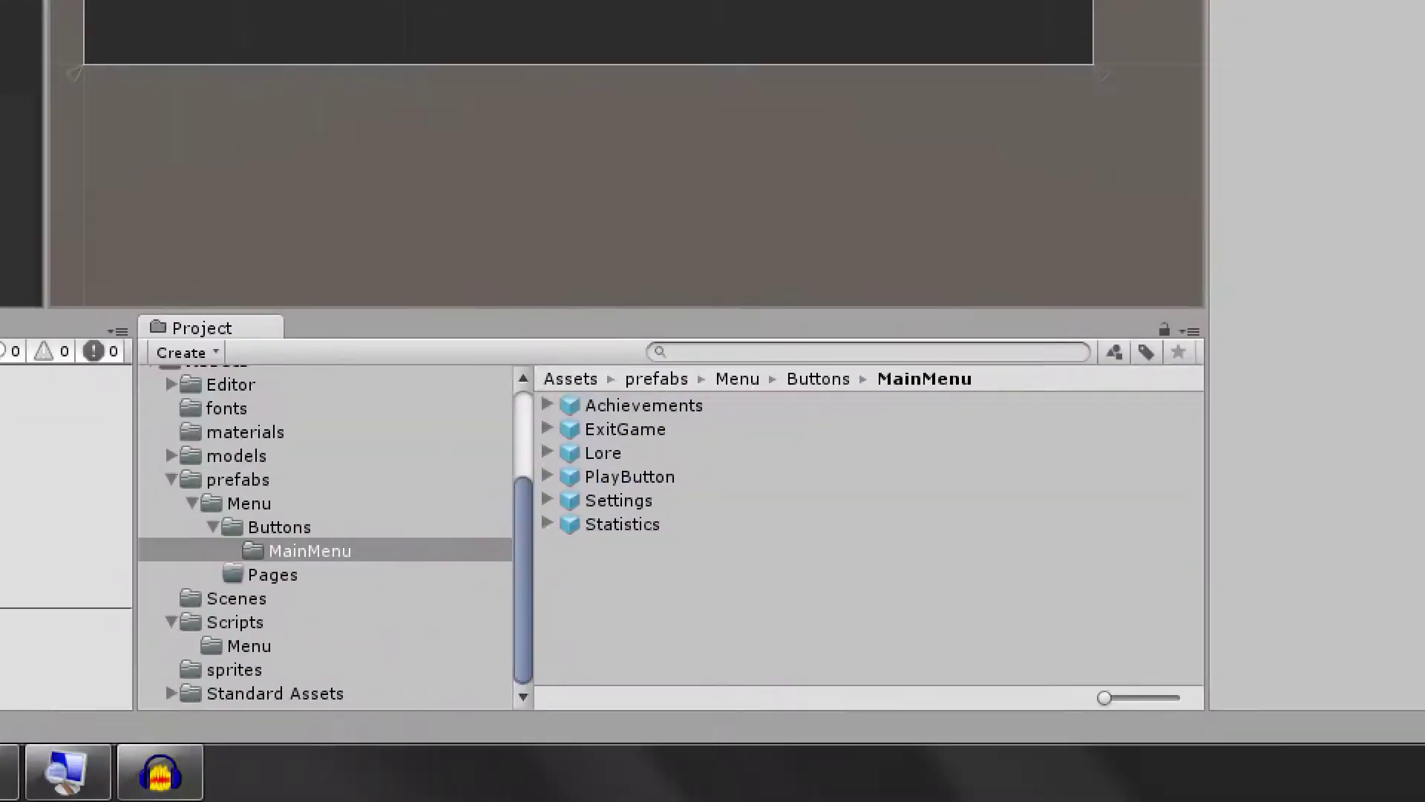
Place the PlayButton prefab under the Canvas and mirror the new Button by setting its X scale to -1
{"action": "left_click_drag", "start_coordinate": [630, 477], "coordinate": [1159, 82]}
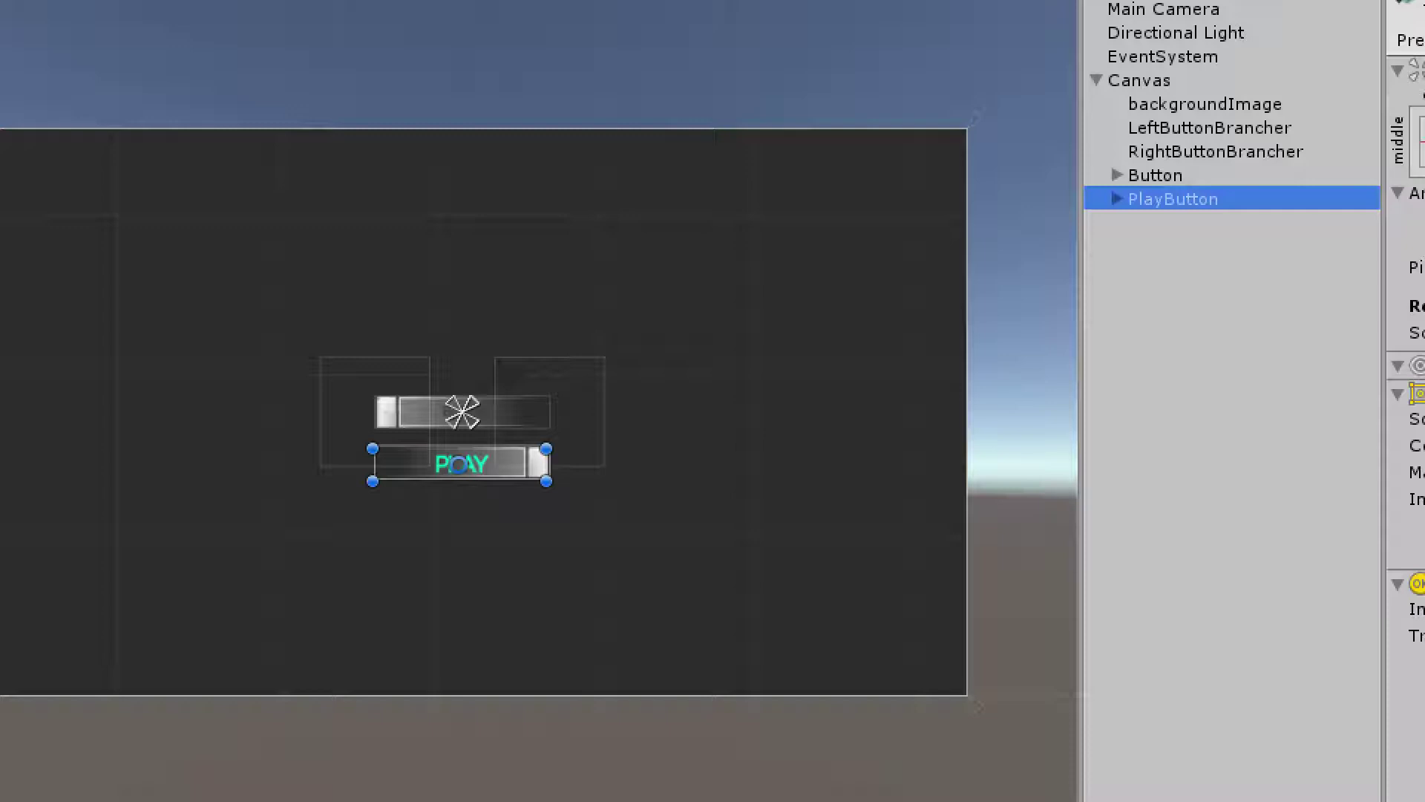
{"action": "left_click", "coordinate": [462, 412]}
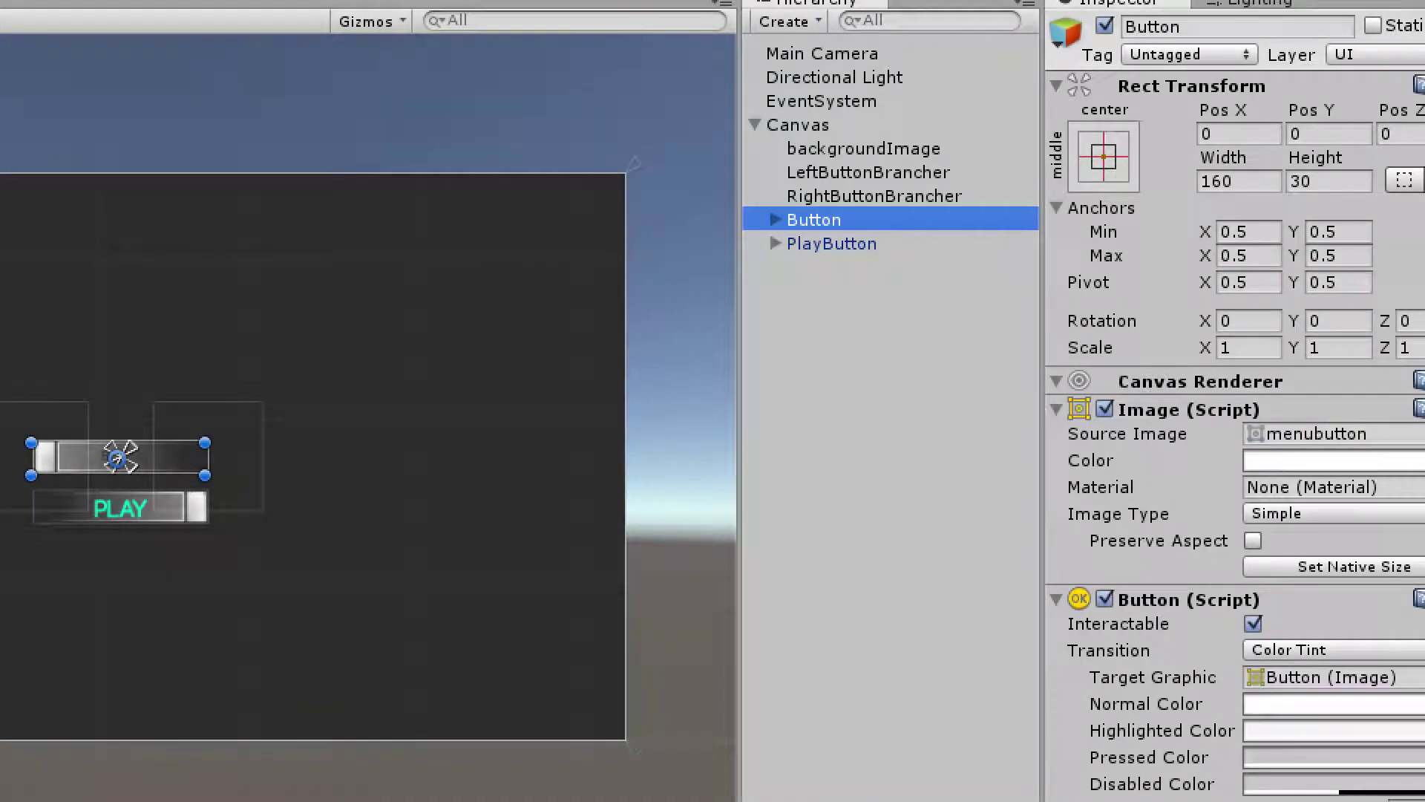
{"action": "left_click", "coordinate": [1248, 348]}
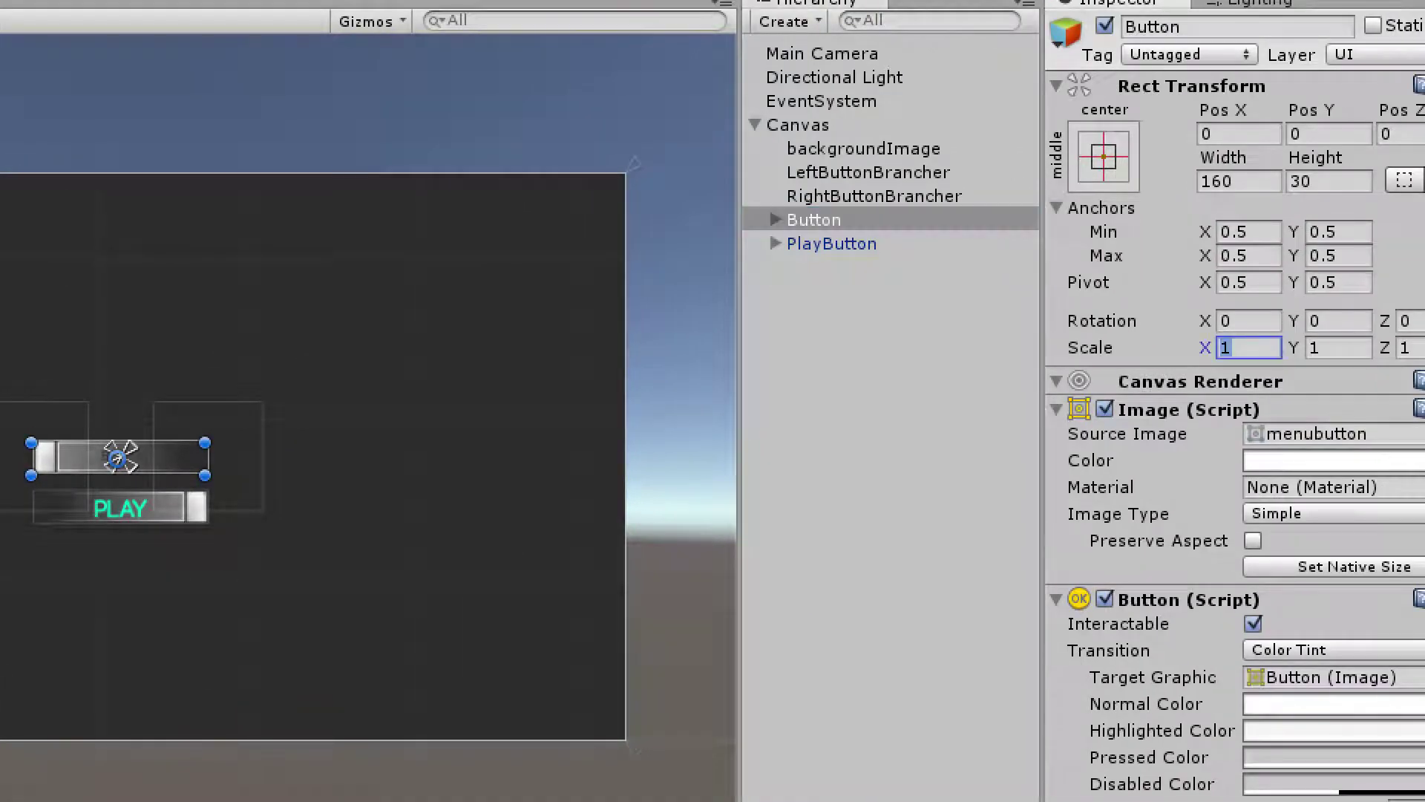
{"action": "type", "text": "-"}
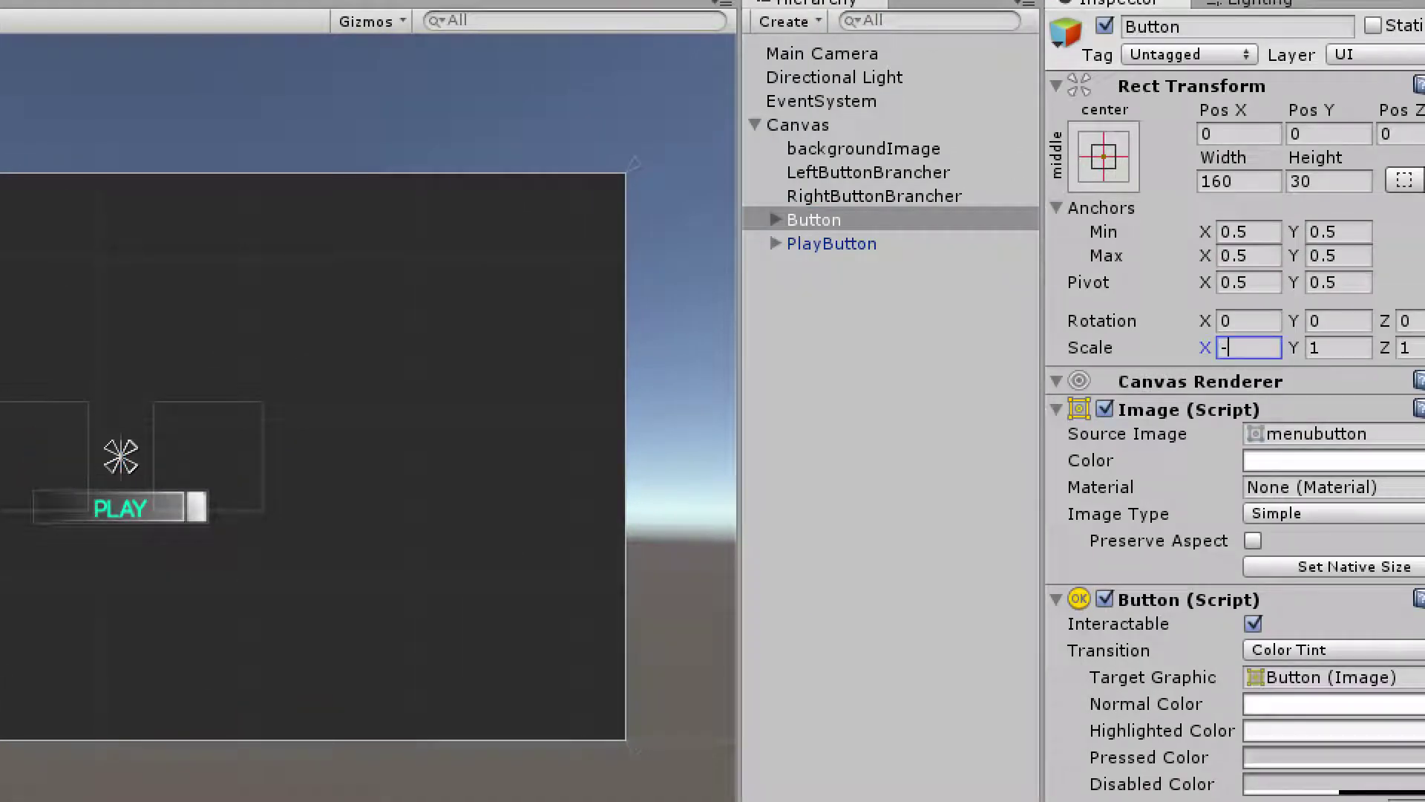
{"action": "type", "text": "1"}
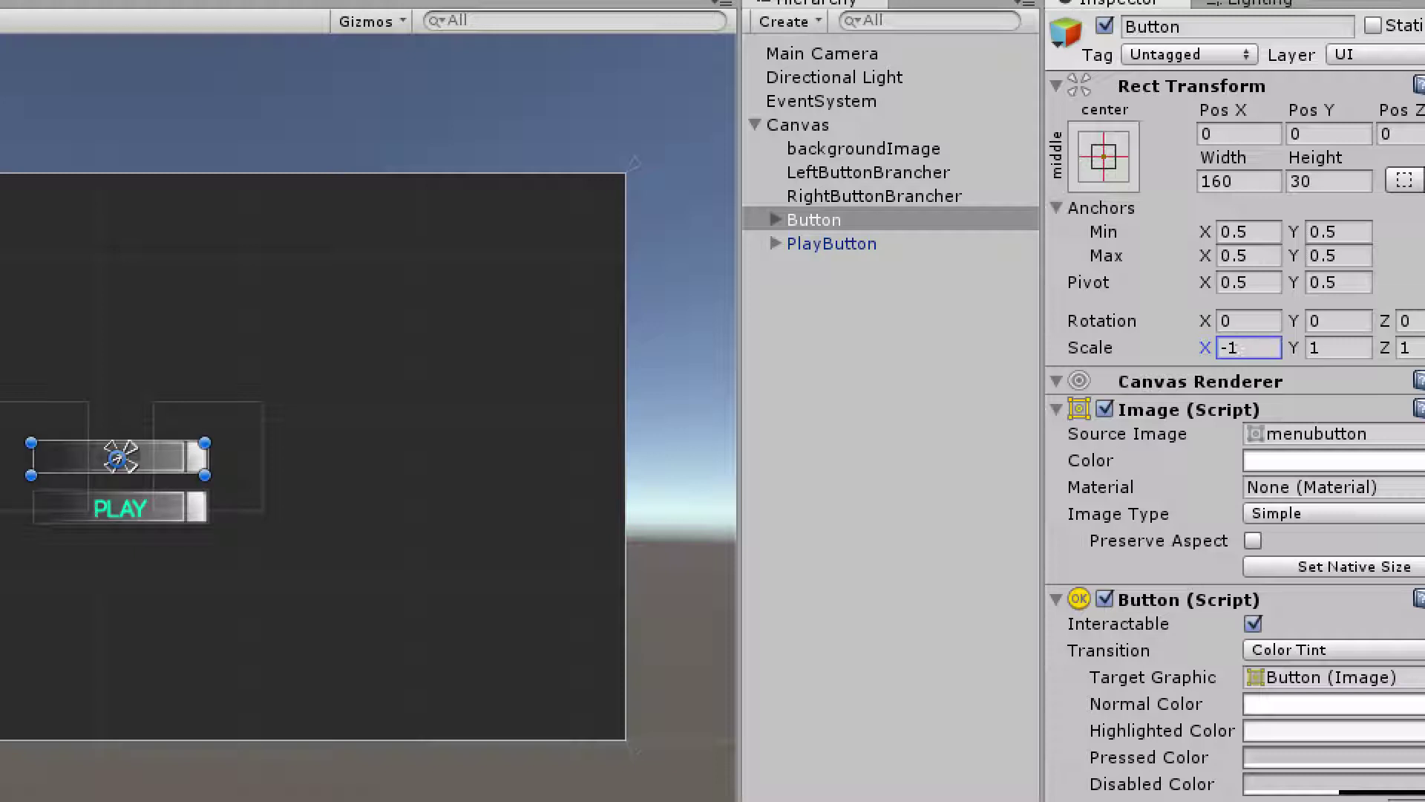
Set the Button's child Text to an X scale of -1 and its label to "Single Player"
{"action": "left_click", "coordinate": [775, 220]}
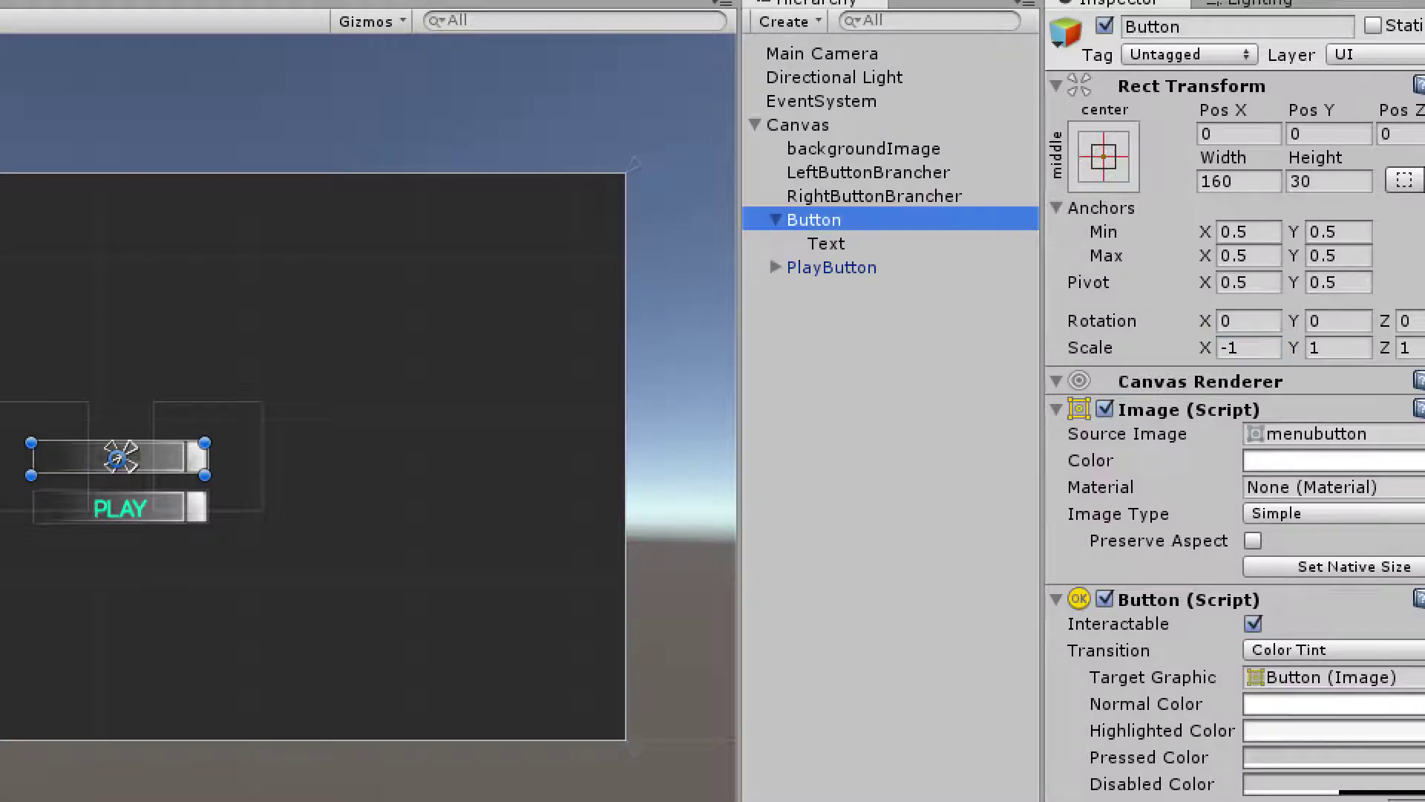
{"action": "left_click", "coordinate": [827, 243]}
{"action": "left_click", "coordinate": [1249, 347]}
{"action": "type", "text": "-1"}
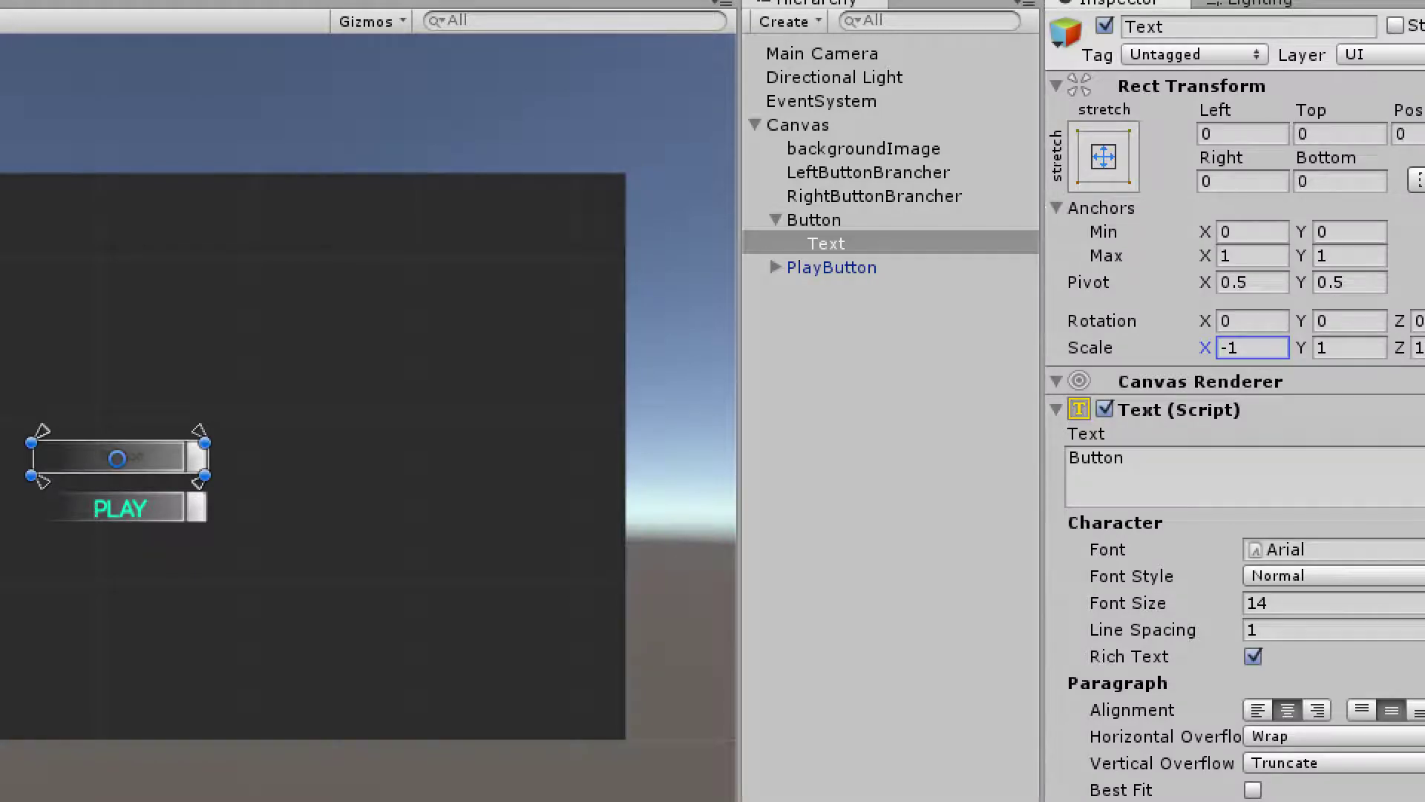
{"action": "left_click", "coordinate": [1096, 457]}
{"action": "type", "text": "Single Player"}
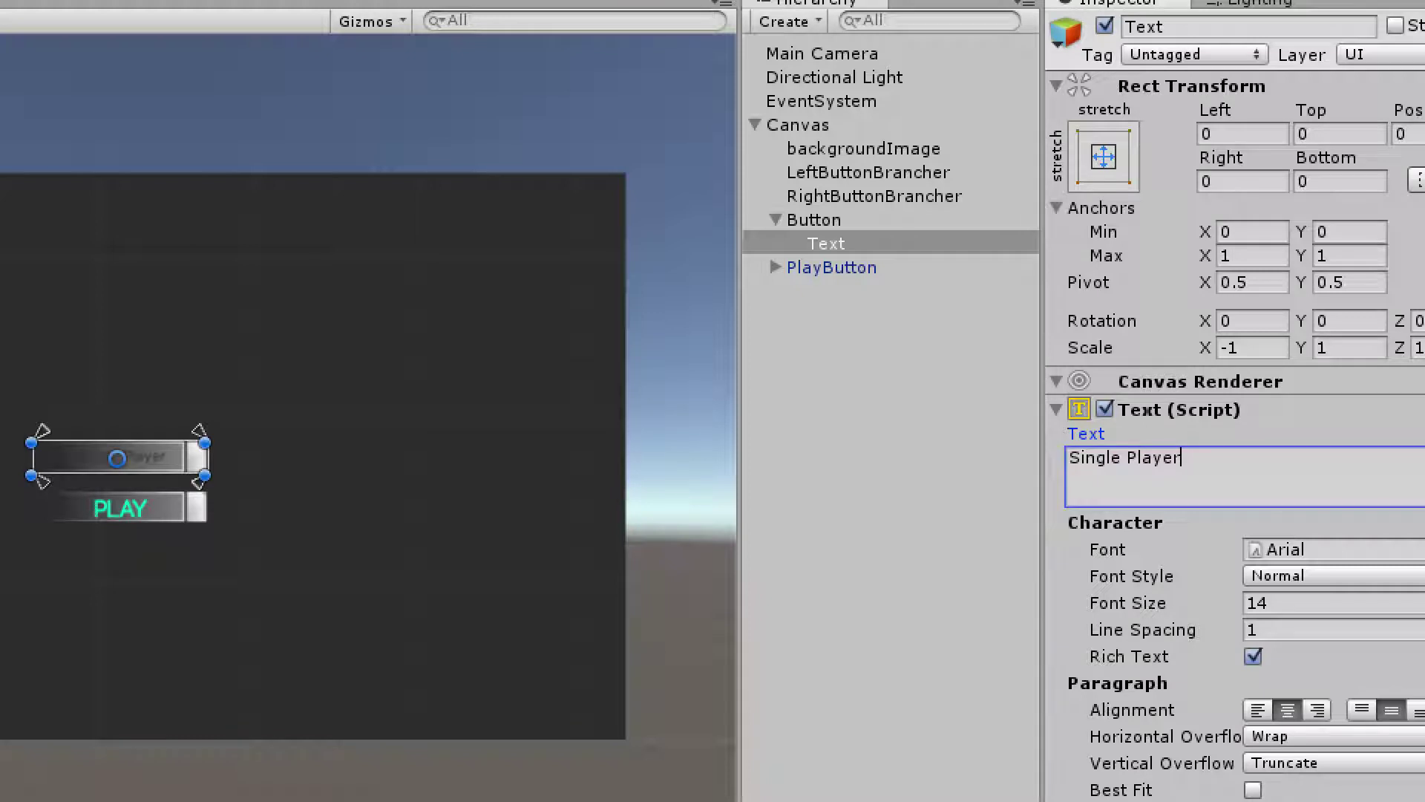
Rename the Button object to SinglePlayer
{"action": "left_click", "coordinate": [116, 458]}
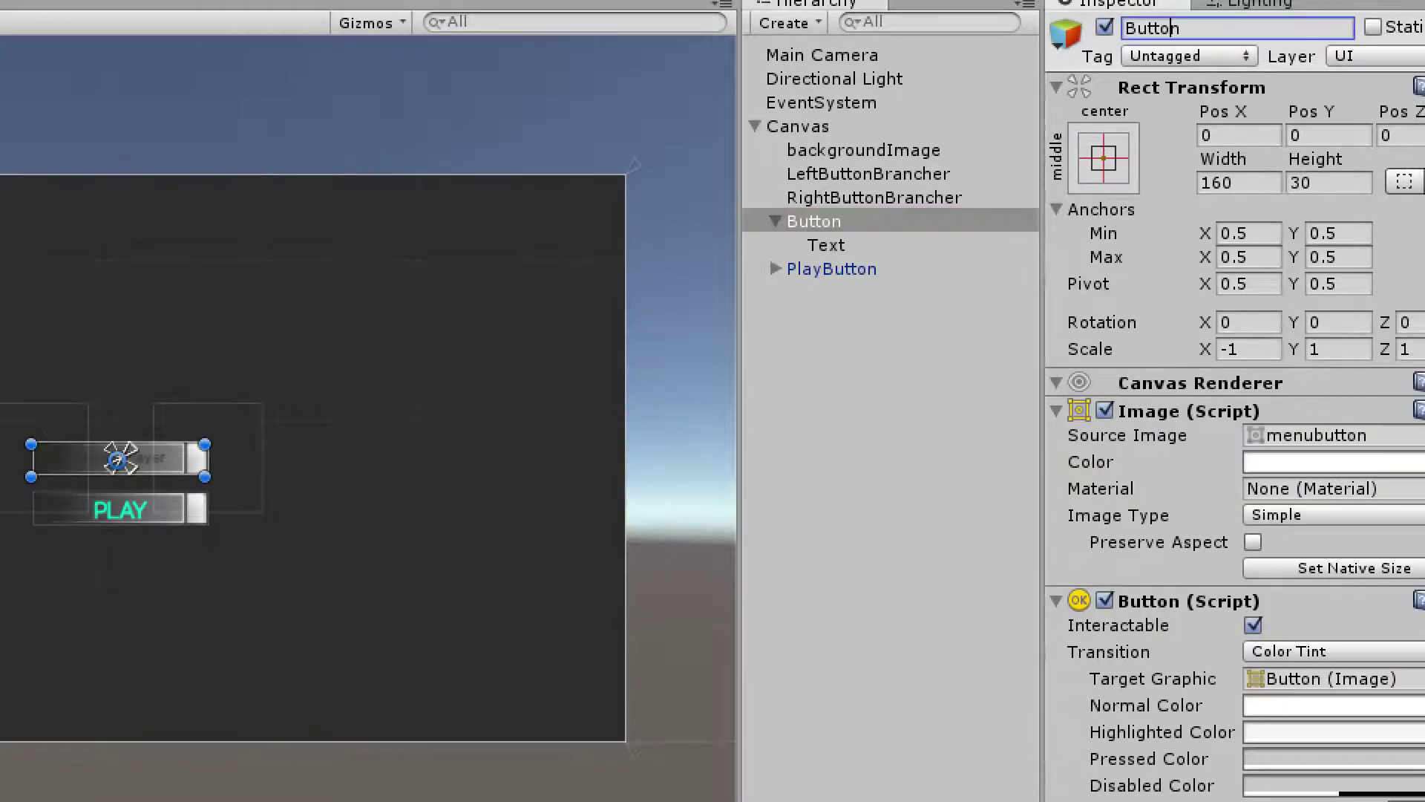
{"action": "type", "text": "SinglePlayer"}
{"action": "key", "text": "Return"}
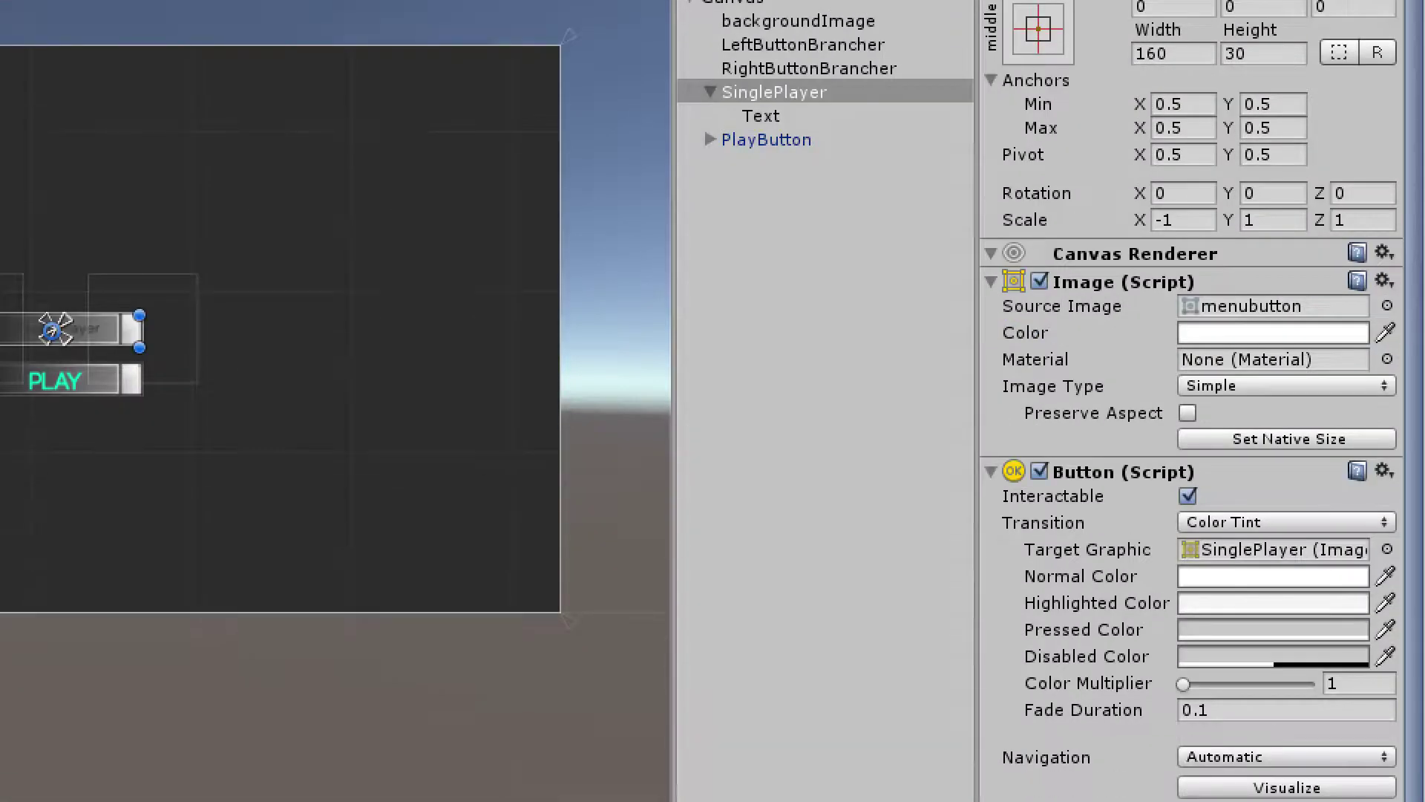
Tint the SinglePlayer button's image light cyan with RGB 161, 255, 251
{"action": "left_click", "coordinate": [1272, 576]}
{"action": "left_click", "coordinate": [894, 492]}
{"action": "left_click_drag", "start_coordinate": [839, 394], "coordinate": [732, 385]}
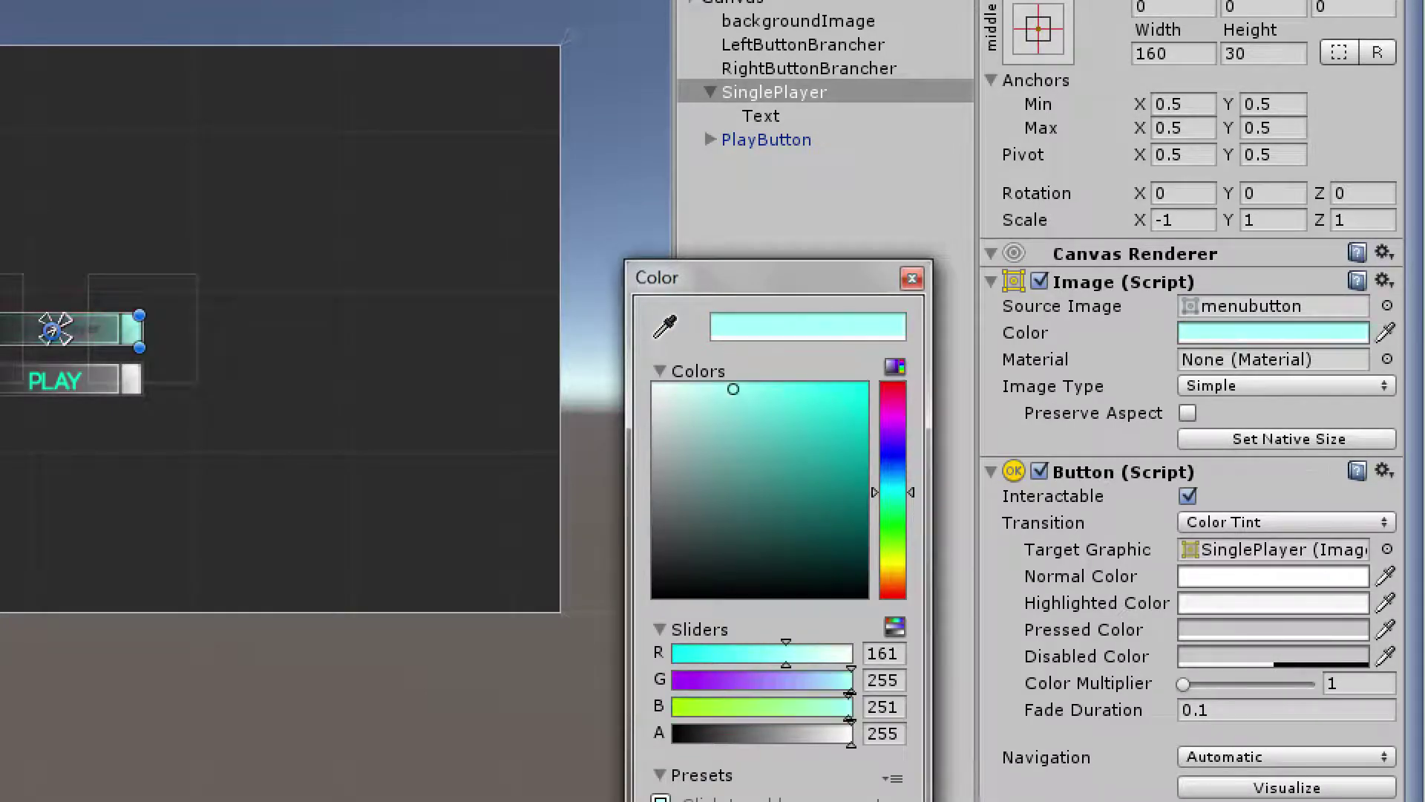
{"action": "left_click", "coordinate": [911, 278]}
Set the text color of the SinglePlayer label to cyan with RGB 0, 255, 255
{"action": "left_click", "coordinate": [761, 116]}
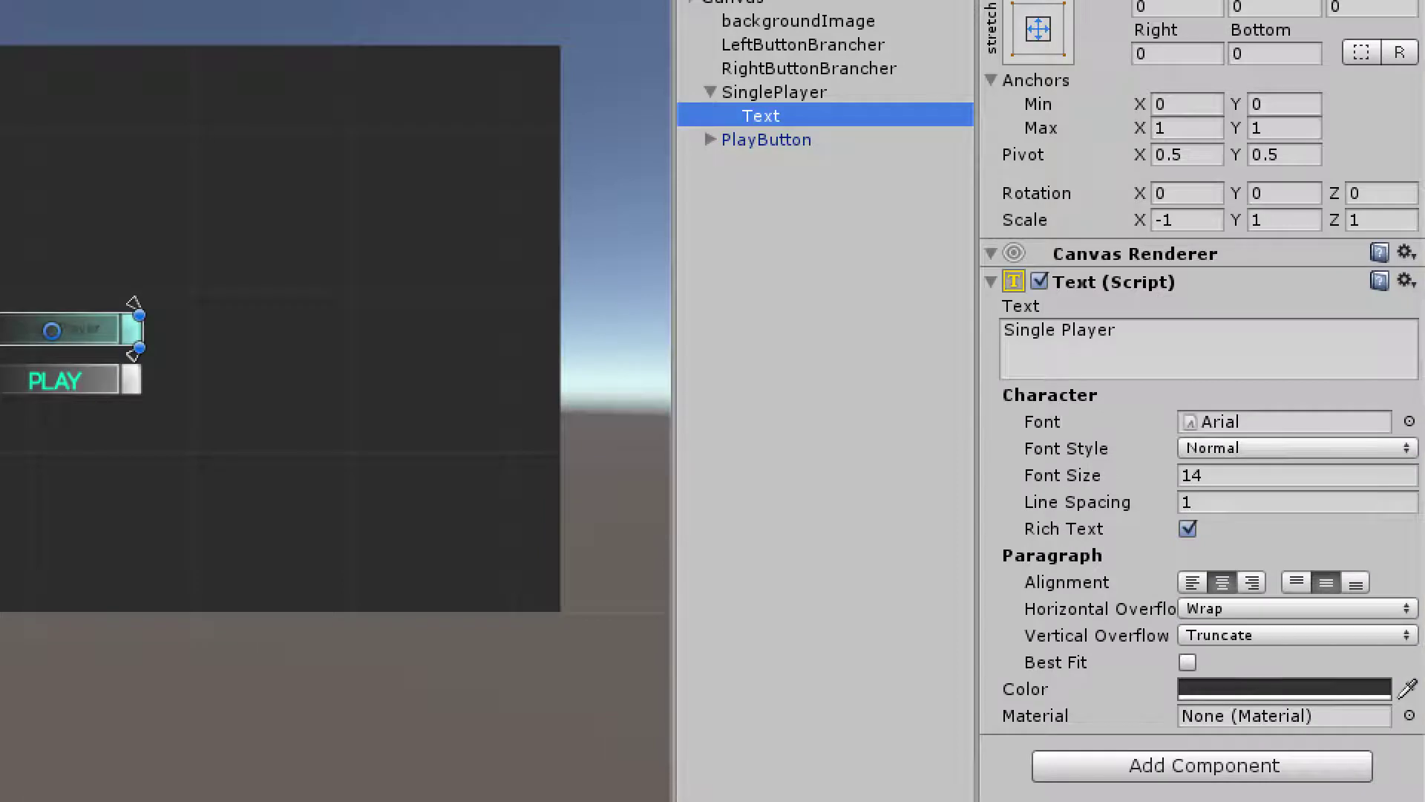
{"action": "left_click", "coordinate": [1284, 688]}
{"action": "left_click", "coordinate": [893, 480]}
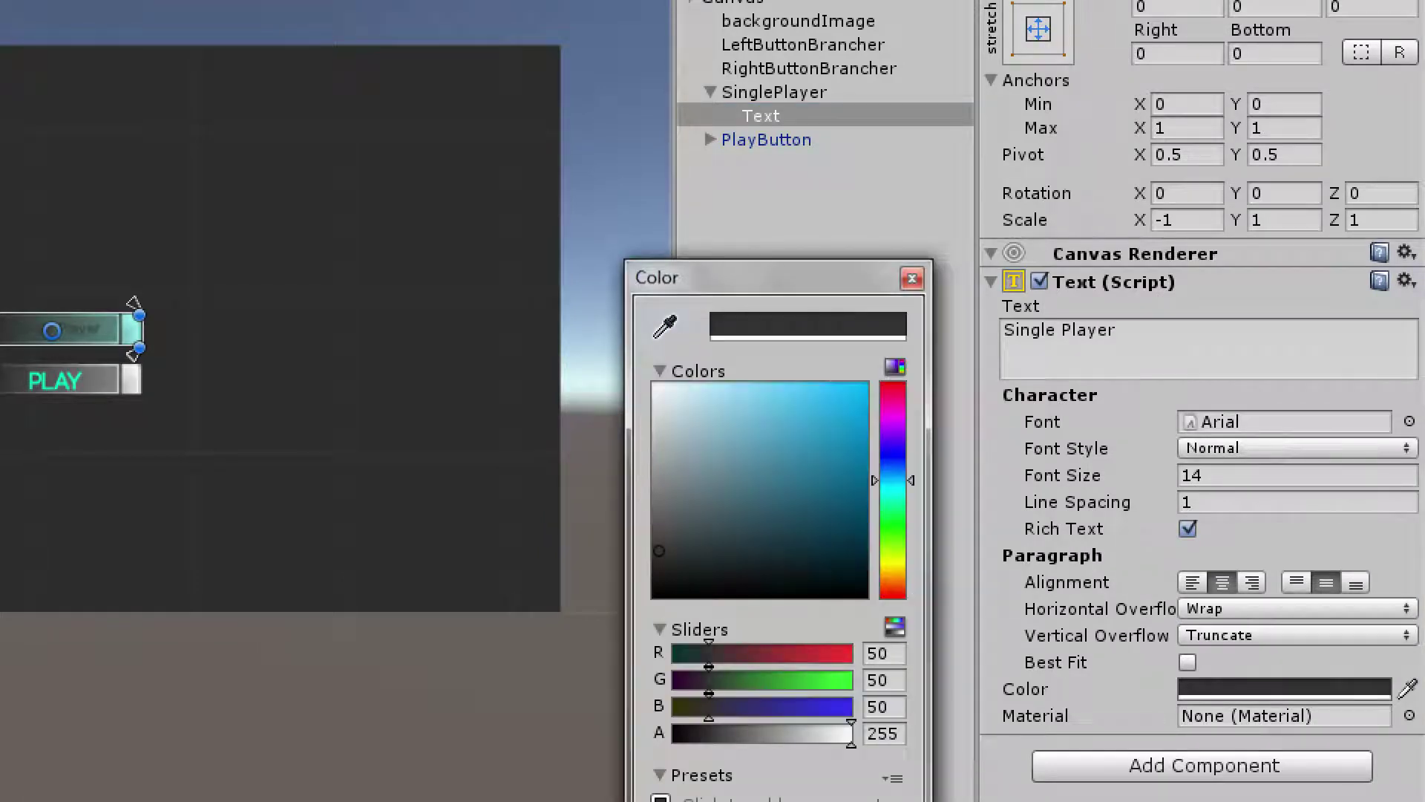
{"action": "left_click", "coordinate": [860, 389]}
{"action": "left_click_drag", "start_coordinate": [893, 480], "coordinate": [893, 491]}
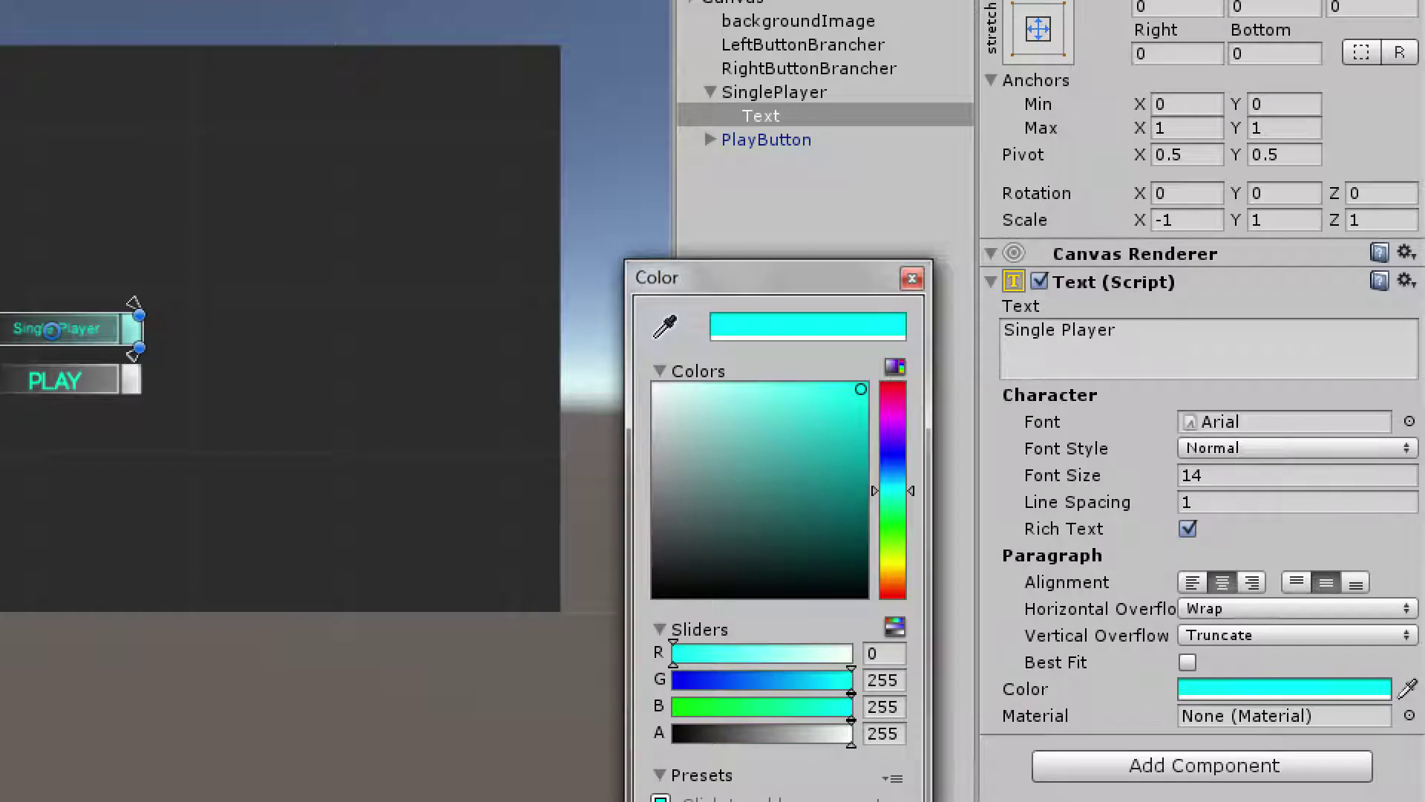
{"action": "left_click", "coordinate": [912, 278]}
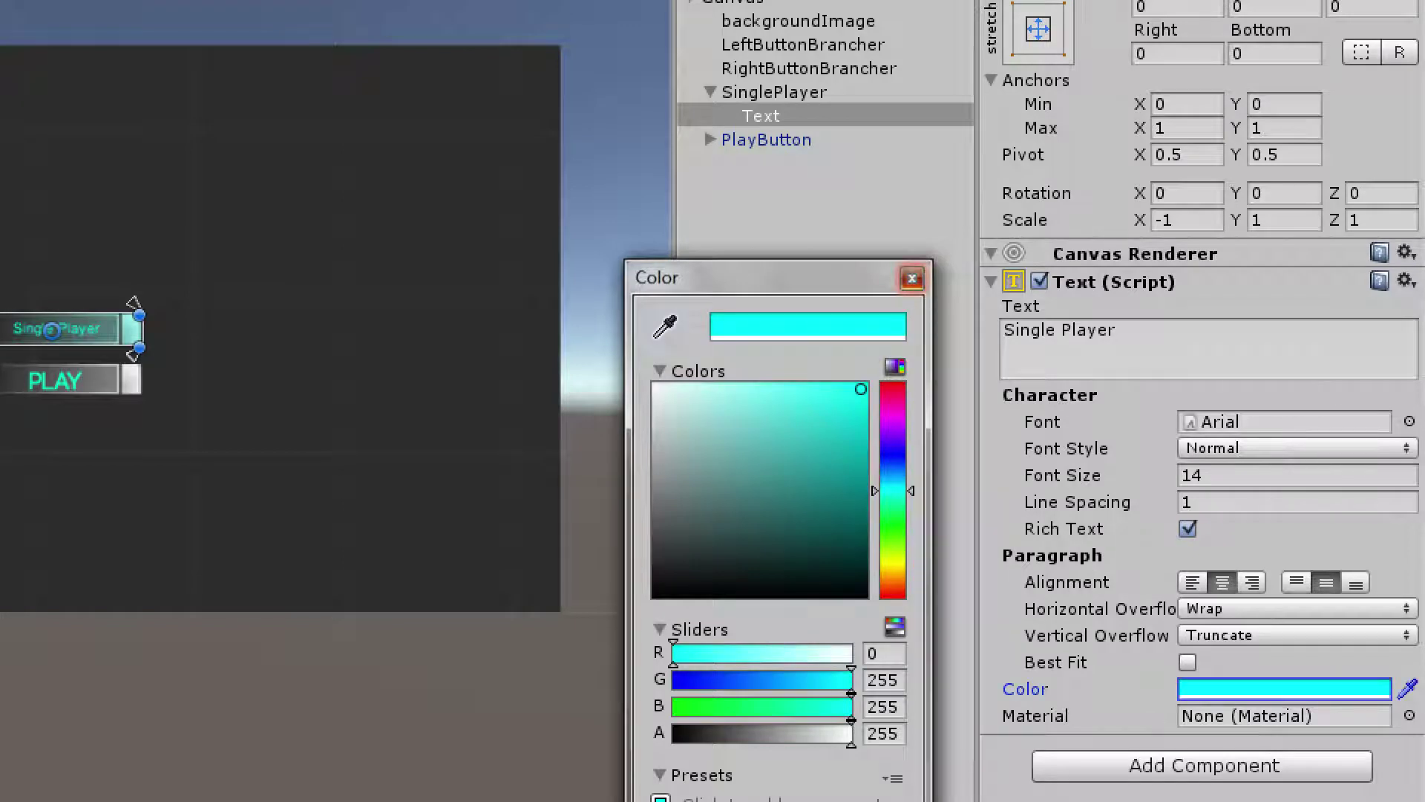
Set the SinglePlayer button's image color back to white
{"action": "left_click", "coordinate": [774, 93]}
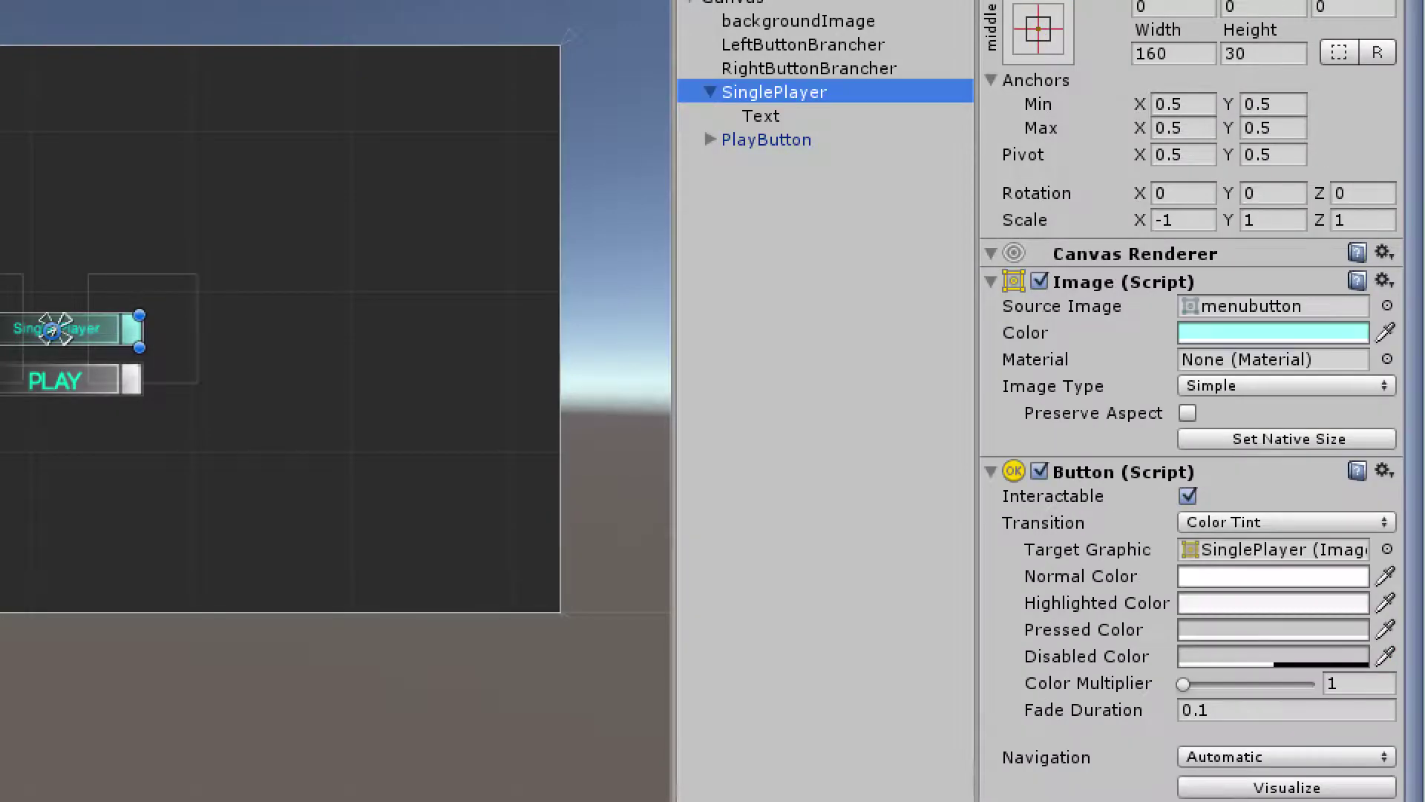
{"action": "left_click", "coordinate": [1272, 333]}
{"action": "left_click_drag", "start_coordinate": [750, 401], "coordinate": [653, 383]}
{"action": "left_click", "coordinate": [911, 278]}
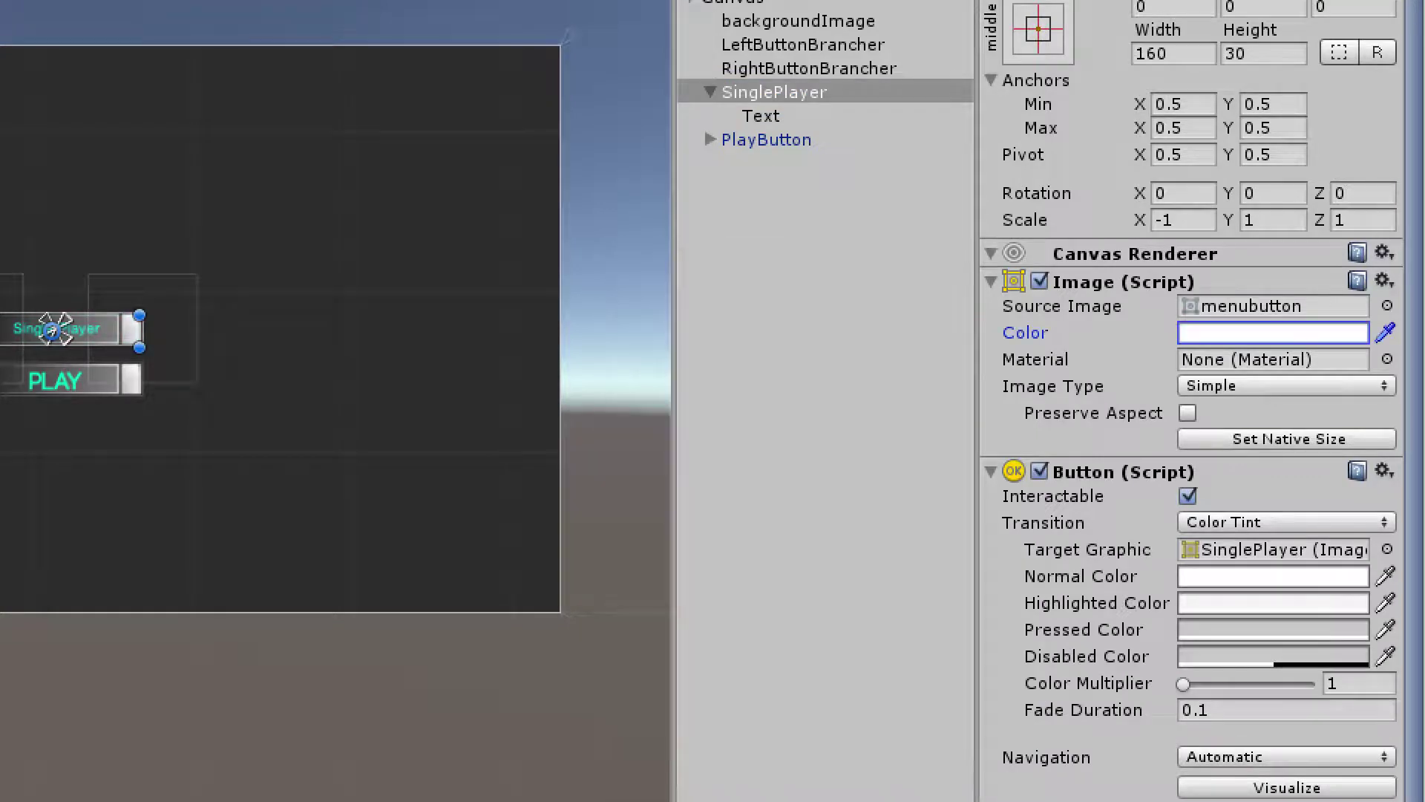
Change the SinglePlayer label's font to CODE BOLD 1 and enable Best Fit
{"action": "left_click", "coordinate": [760, 116]}
{"action": "left_click", "coordinate": [1409, 421]}
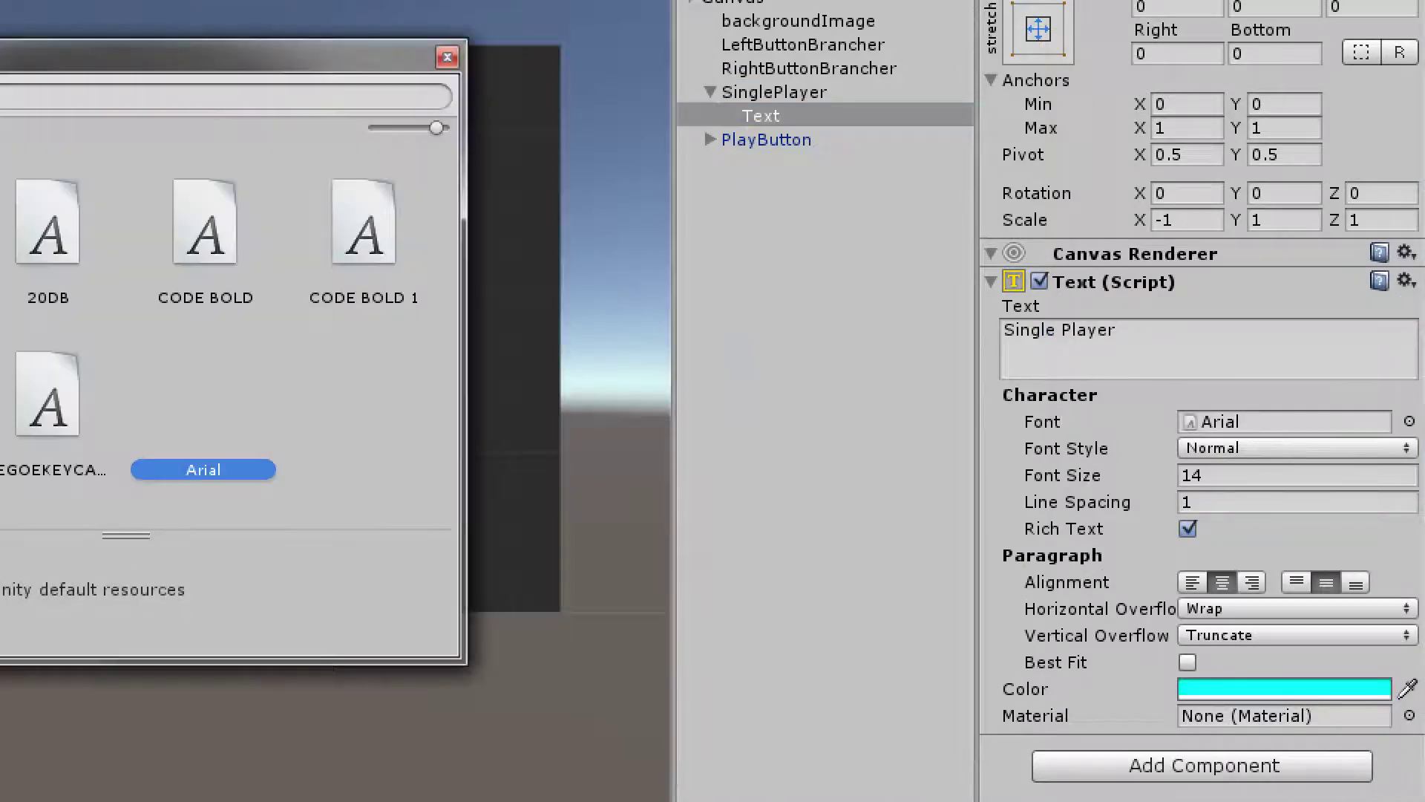
{"action": "double_click", "coordinate": [650, 296]}
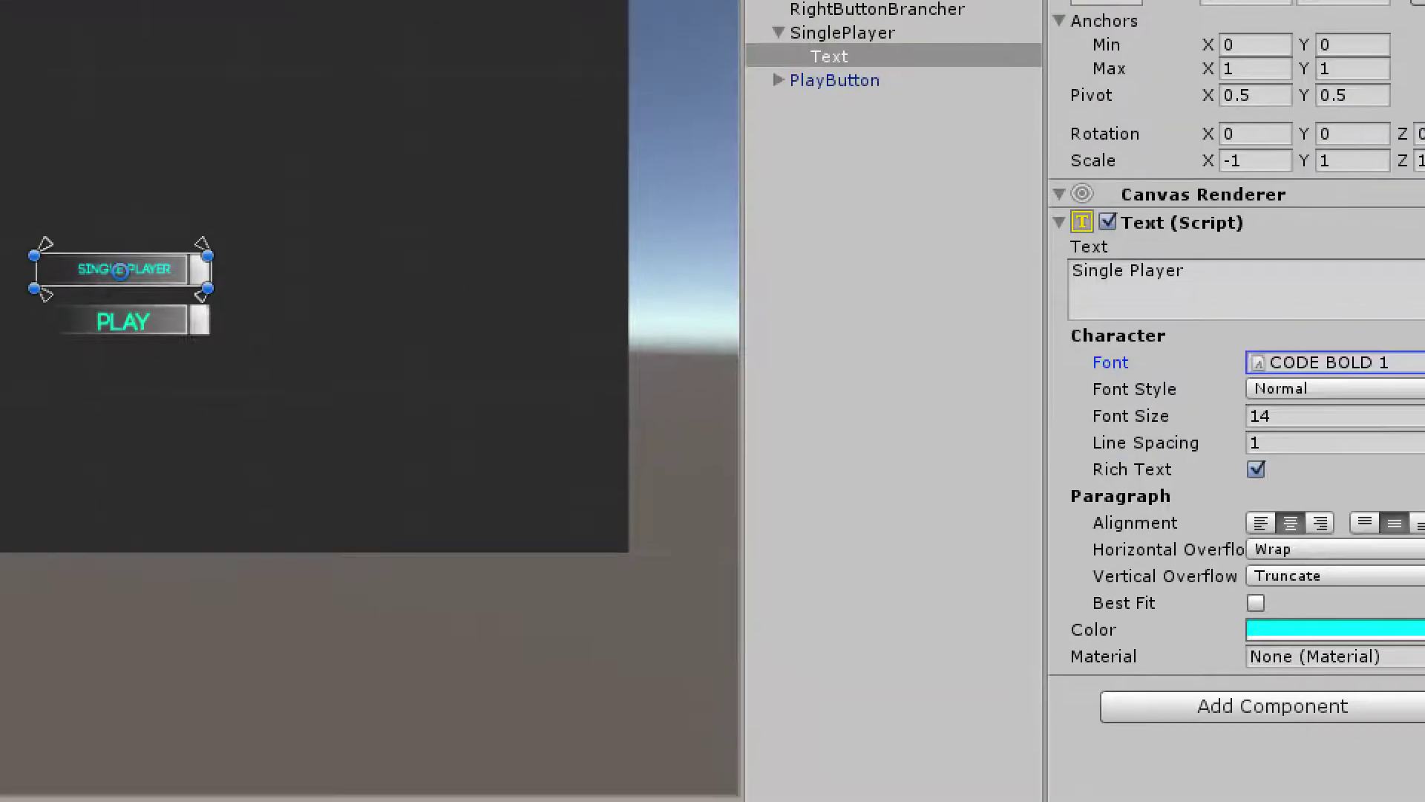
{"action": "left_click", "coordinate": [1293, 711]}
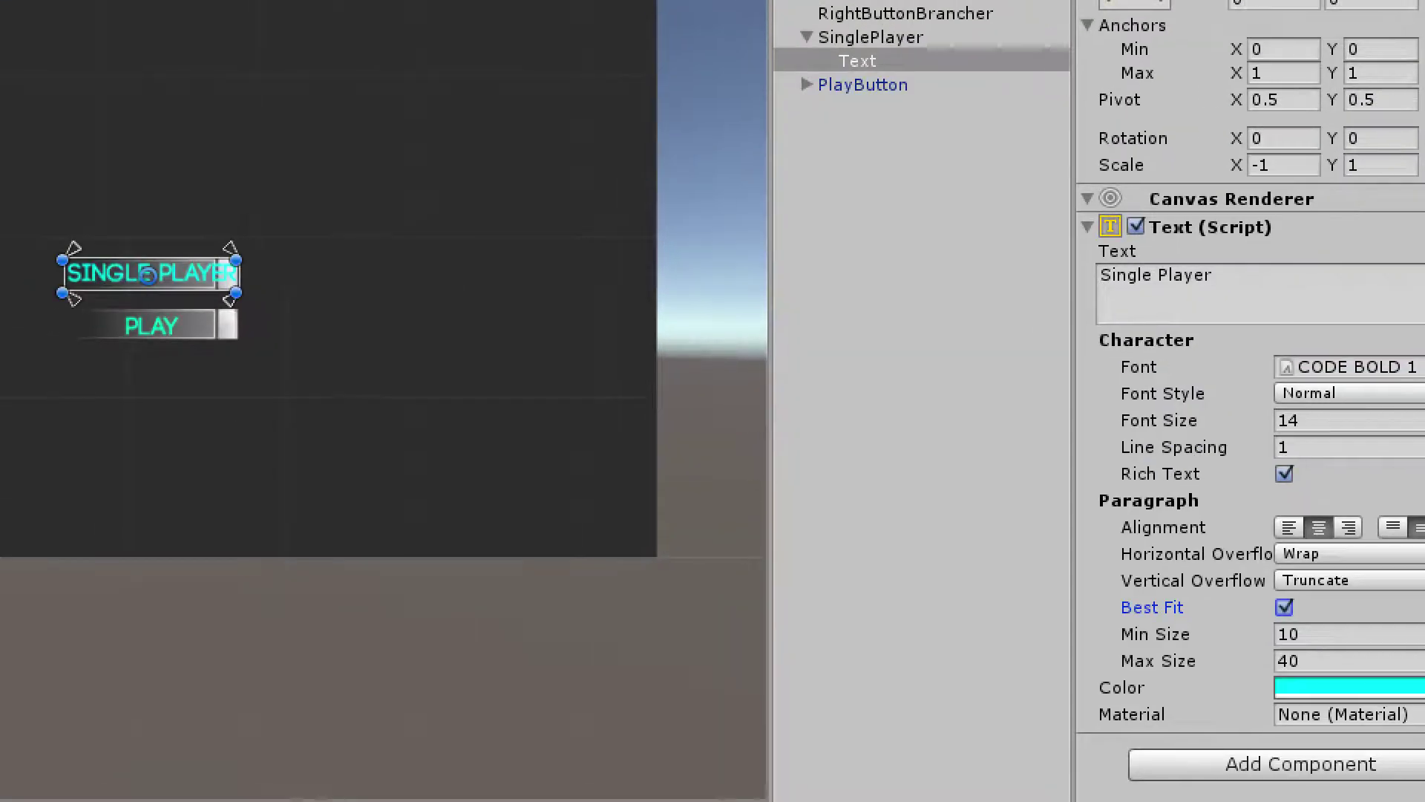
Shrink the SinglePlayer label's text box by lowering its top edge about 6.5 units
{"action": "left_click_drag", "start_coordinate": [249, 263], "coordinate": [309, 284]}
{"action": "key", "text": "ctrl+z"}
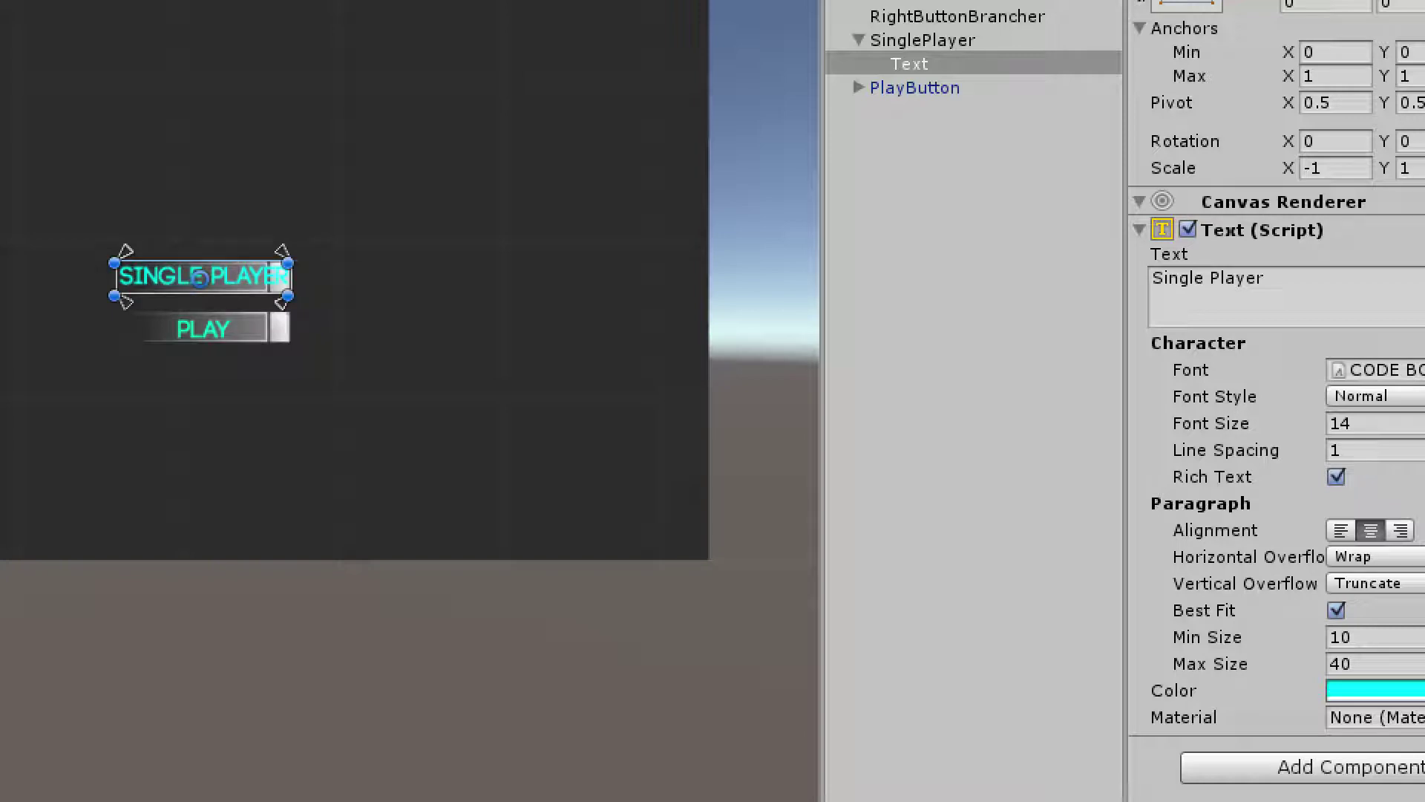
{"action": "left_click_drag", "start_coordinate": [205, 262], "coordinate": [204, 271]}
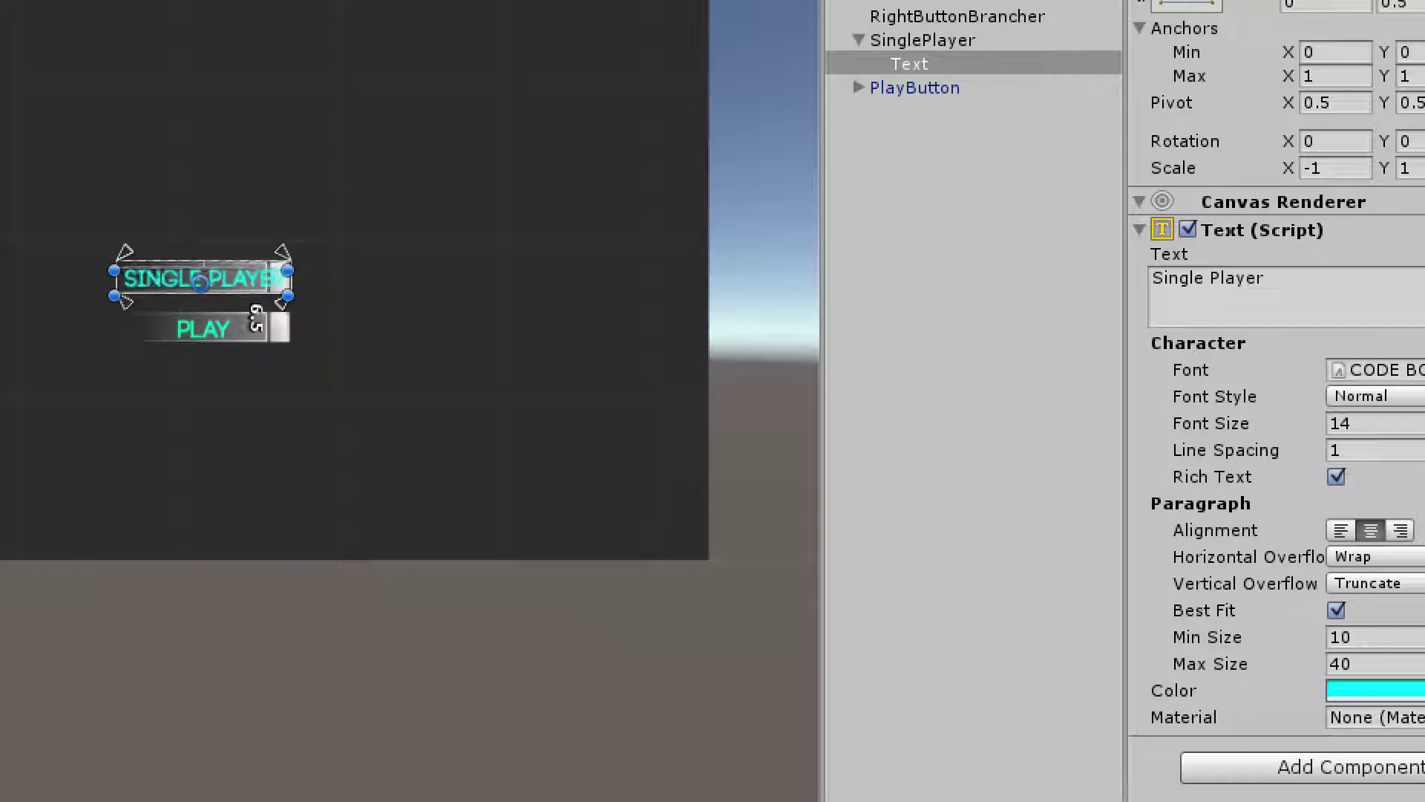
{"action": "mouse_move", "coordinate": [304, 278]}
{"action": "left_mouse_down"}
{"action": "mouse_move", "coordinate": [275, 278]}
{"action": "mouse_move", "coordinate": [304, 279]}
{"action": "left_mouse_up"}
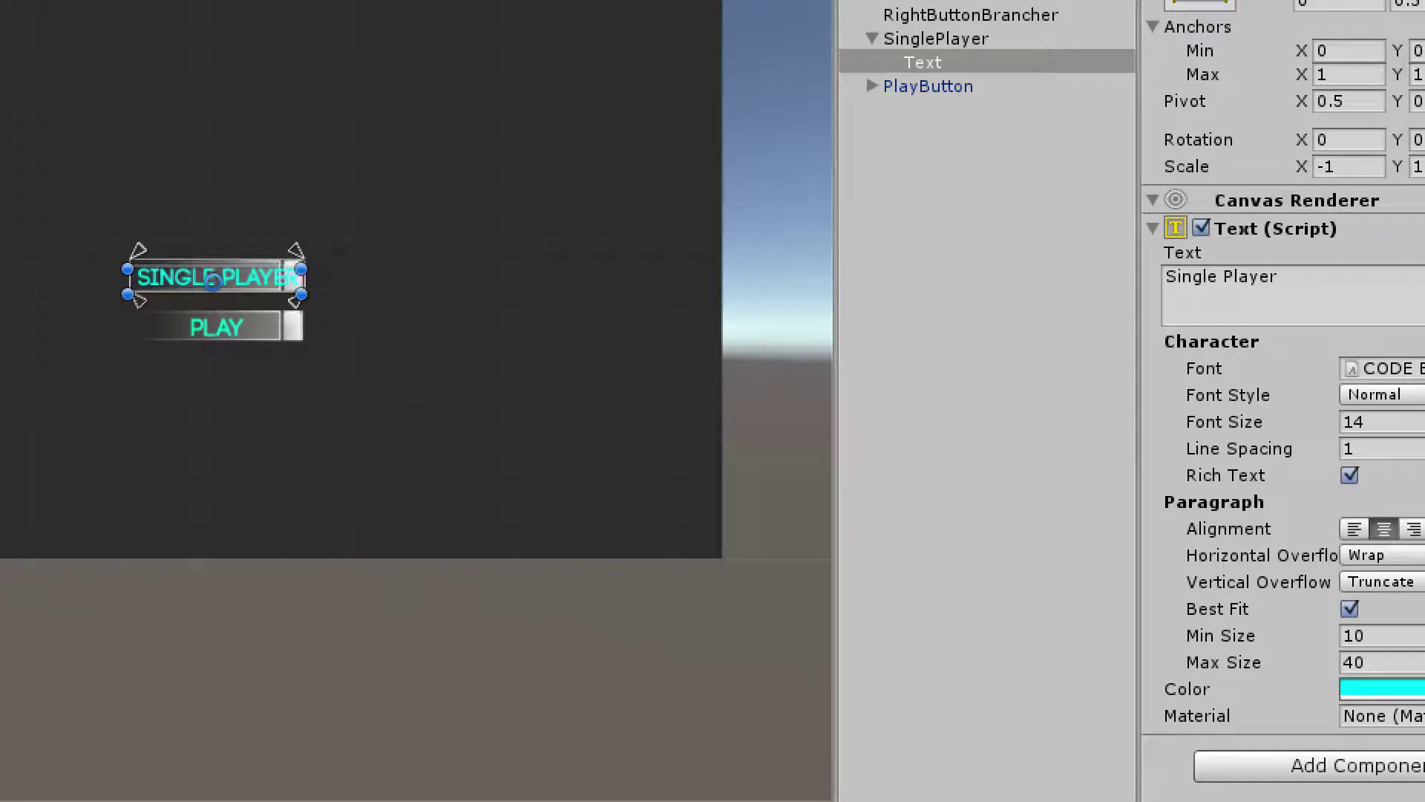
{"action": "left_click_drag", "start_coordinate": [130, 278], "coordinate": [128, 294]}
Duplicate the SinglePlayer button and rename the copy as Multiplayer
{"action": "left_click", "coordinate": [214, 280]}
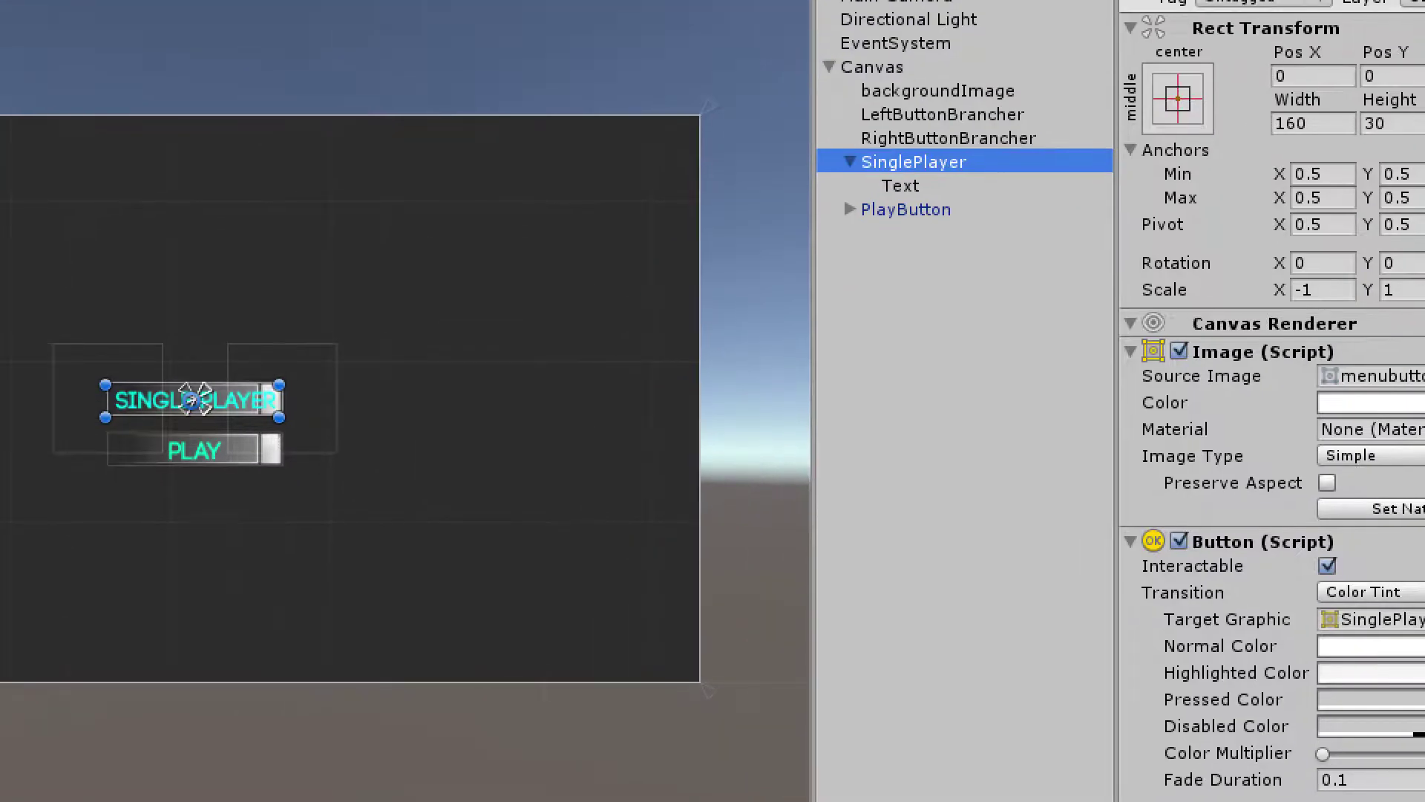
{"action": "left_click", "coordinate": [851, 162]}
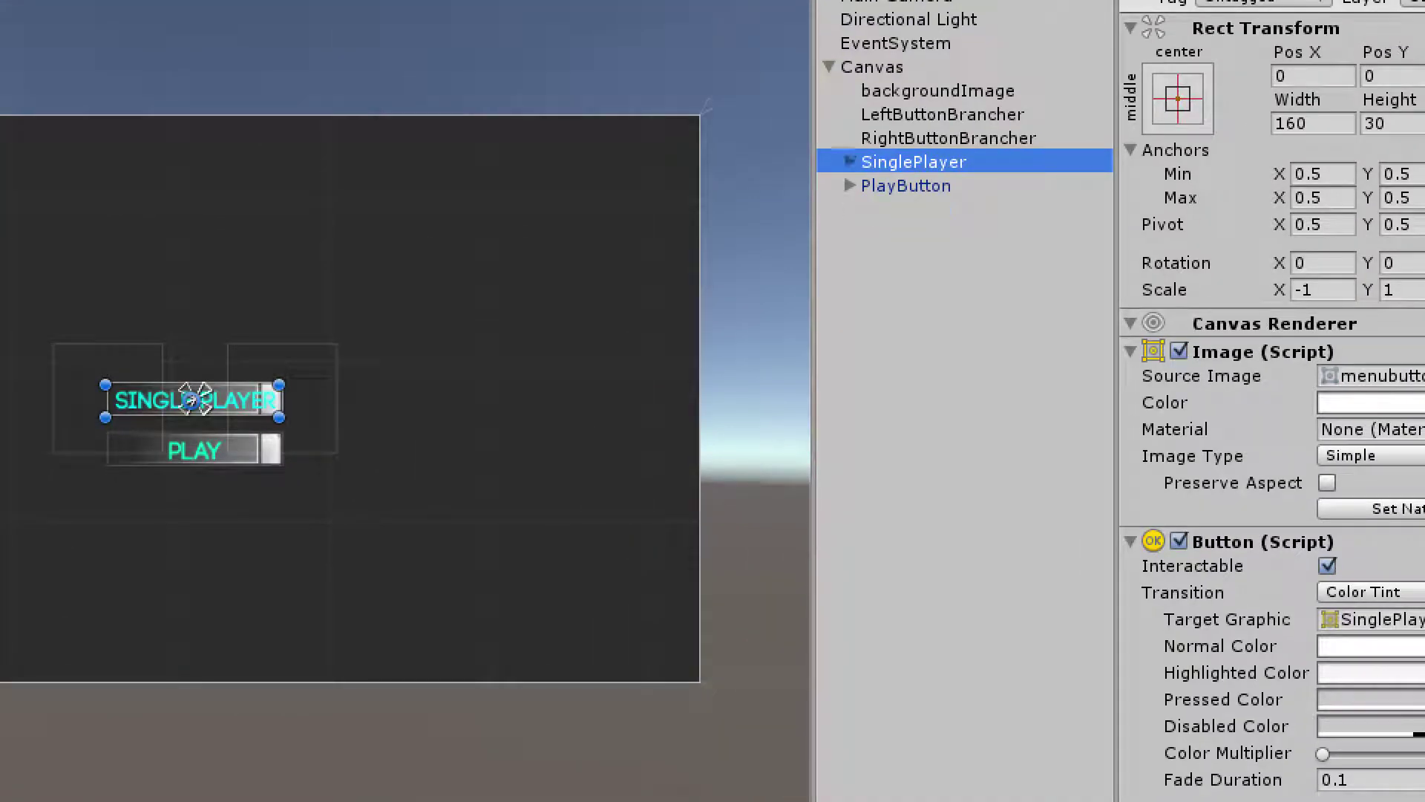
{"action": "key", "text": "ctrl+d"}
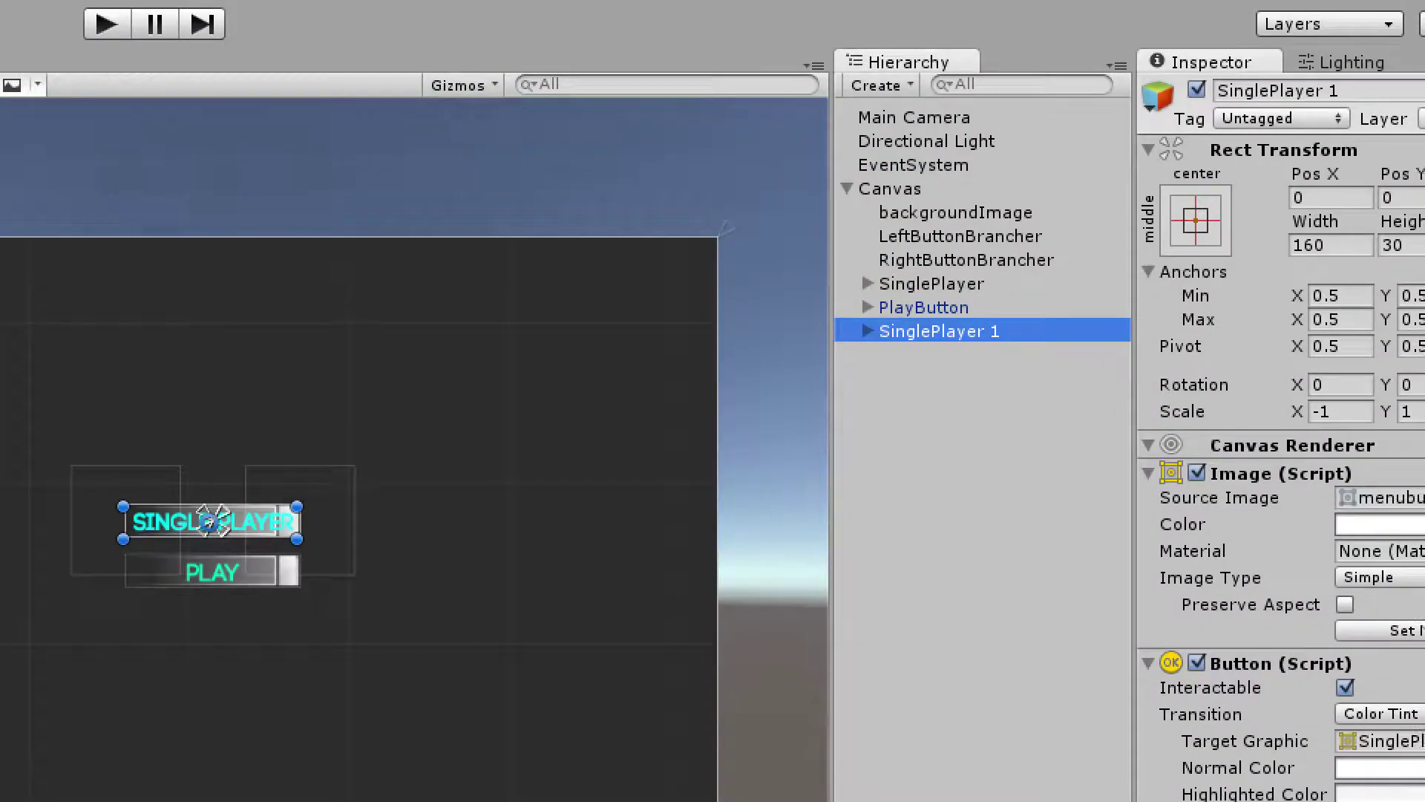
{"action": "left_click", "coordinate": [1340, 91]}
{"action": "key", "text": "ctrl+a"}
{"action": "type", "text": "M"}
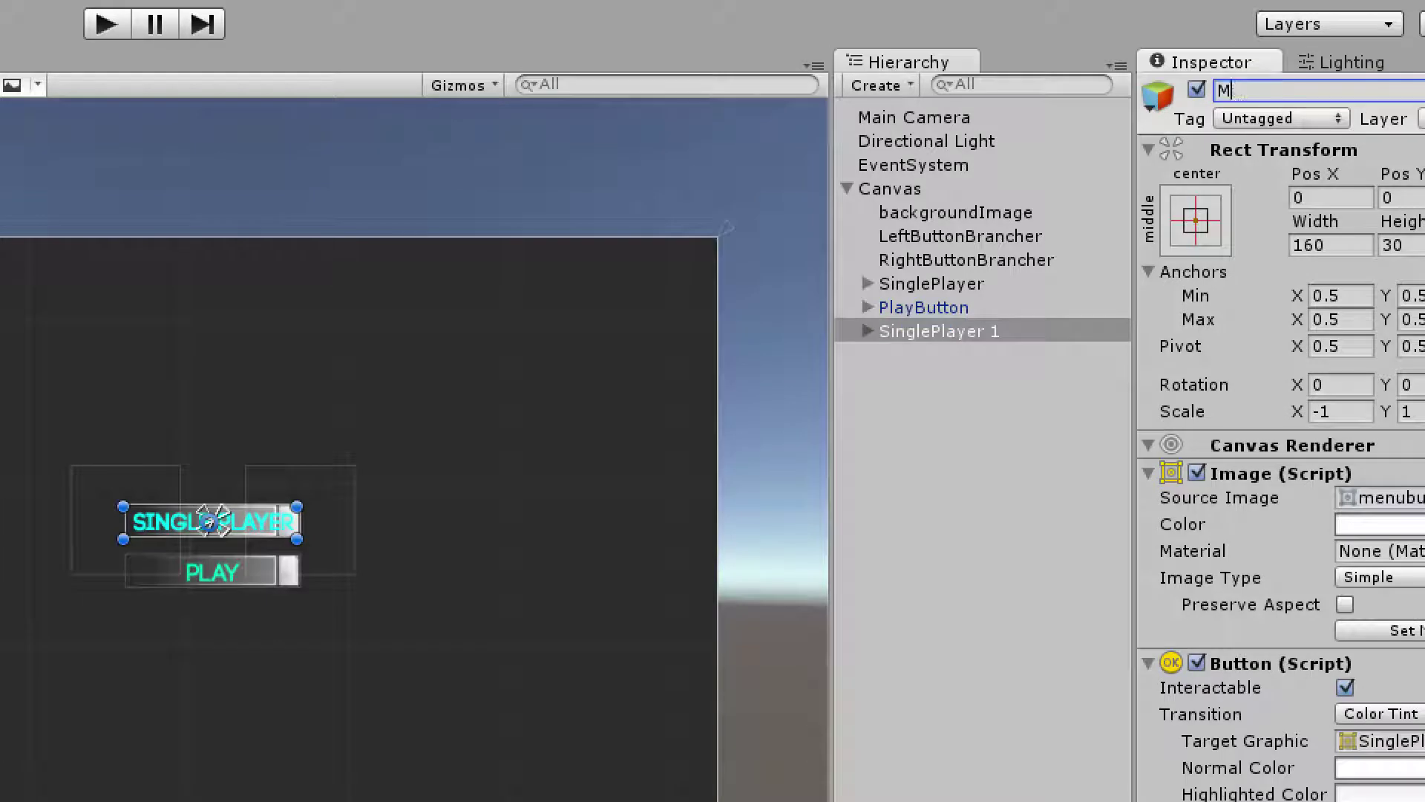
{"action": "type", "text": "ultiplayer"}
{"action": "key", "text": "Return"}
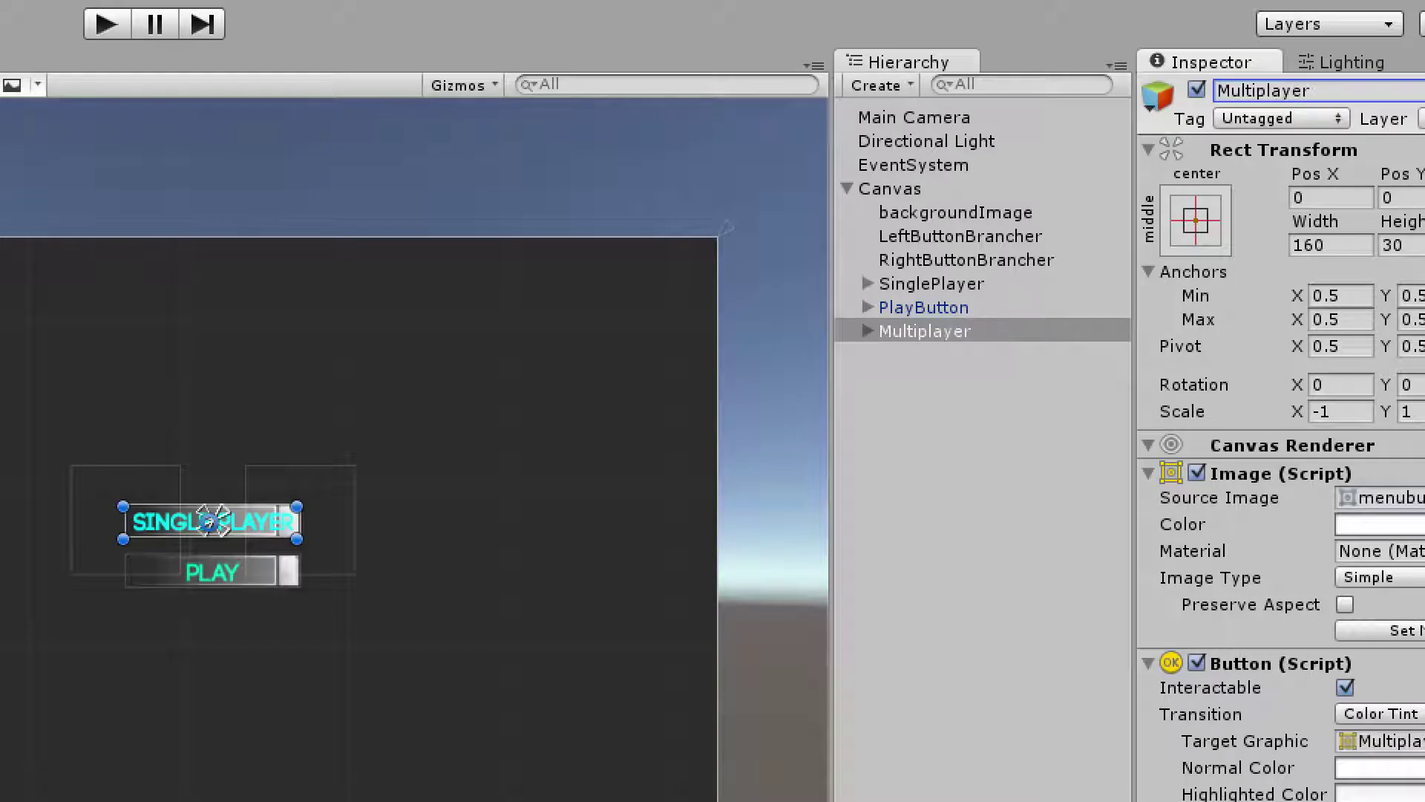
Change the label text of the Multiplayer button to "Multiplayer"
{"action": "left_click", "coordinate": [867, 331]}
{"action": "left_click", "coordinate": [919, 355]}
{"action": "left_click", "coordinate": [1292, 521]}
{"action": "type", "text": "Multiplayer"}
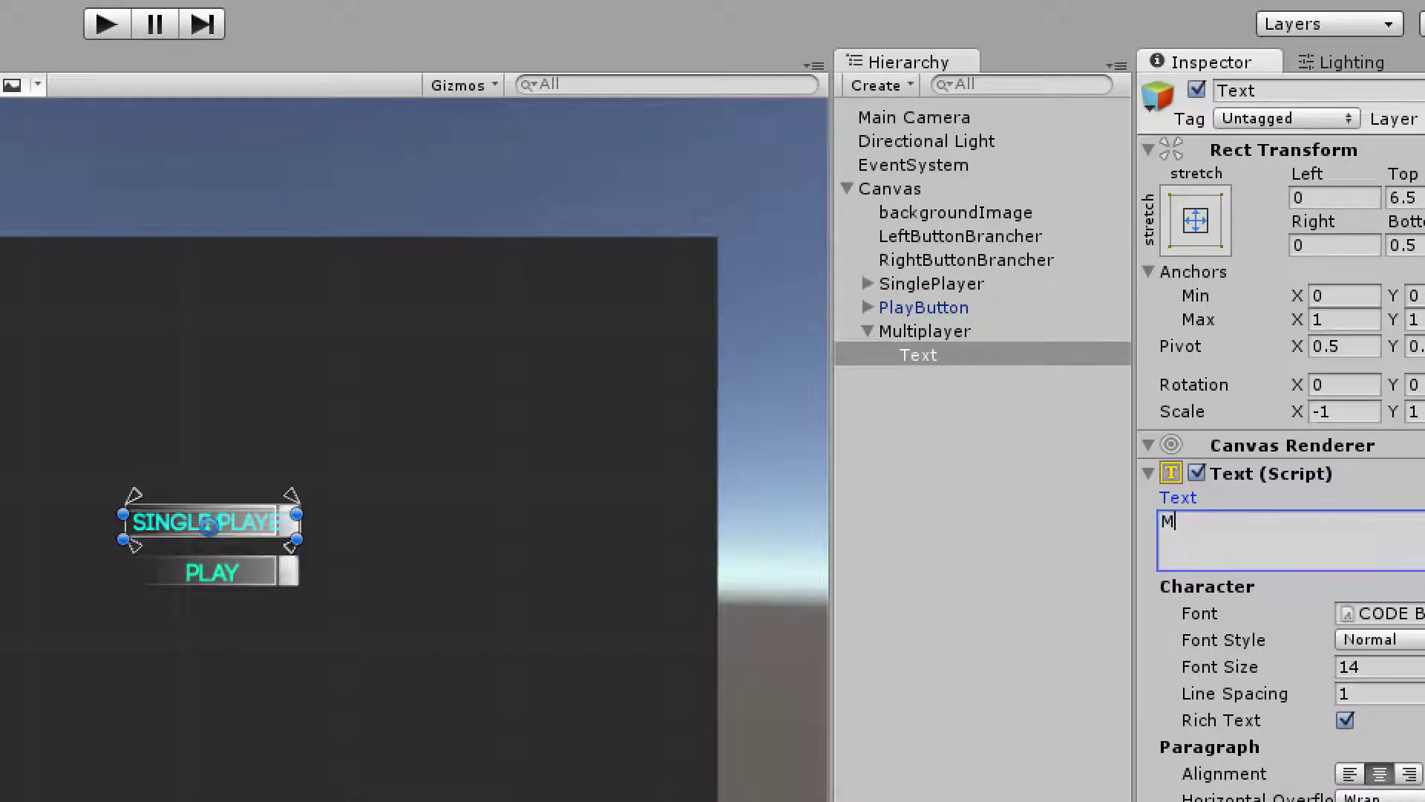
{"action": "key", "text": "Return"}
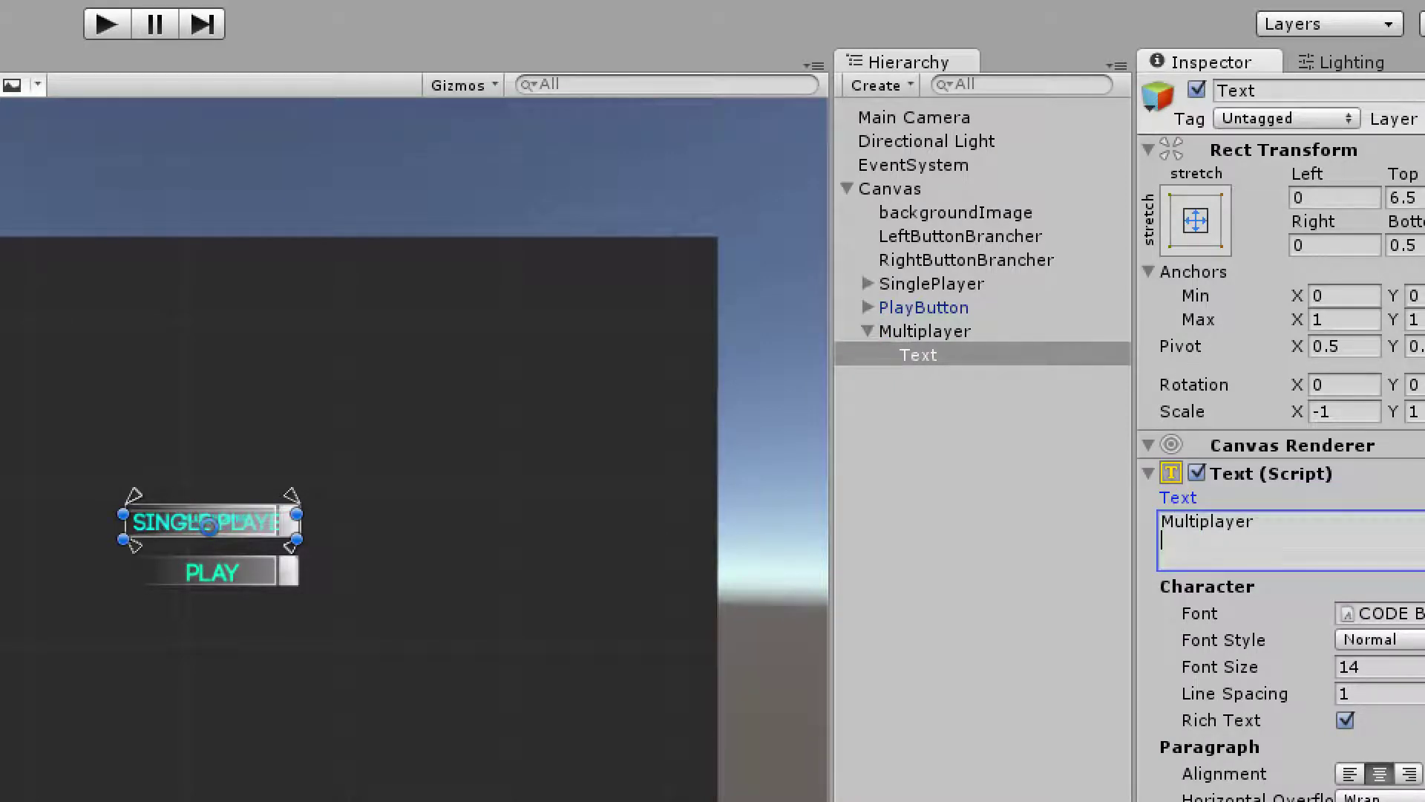
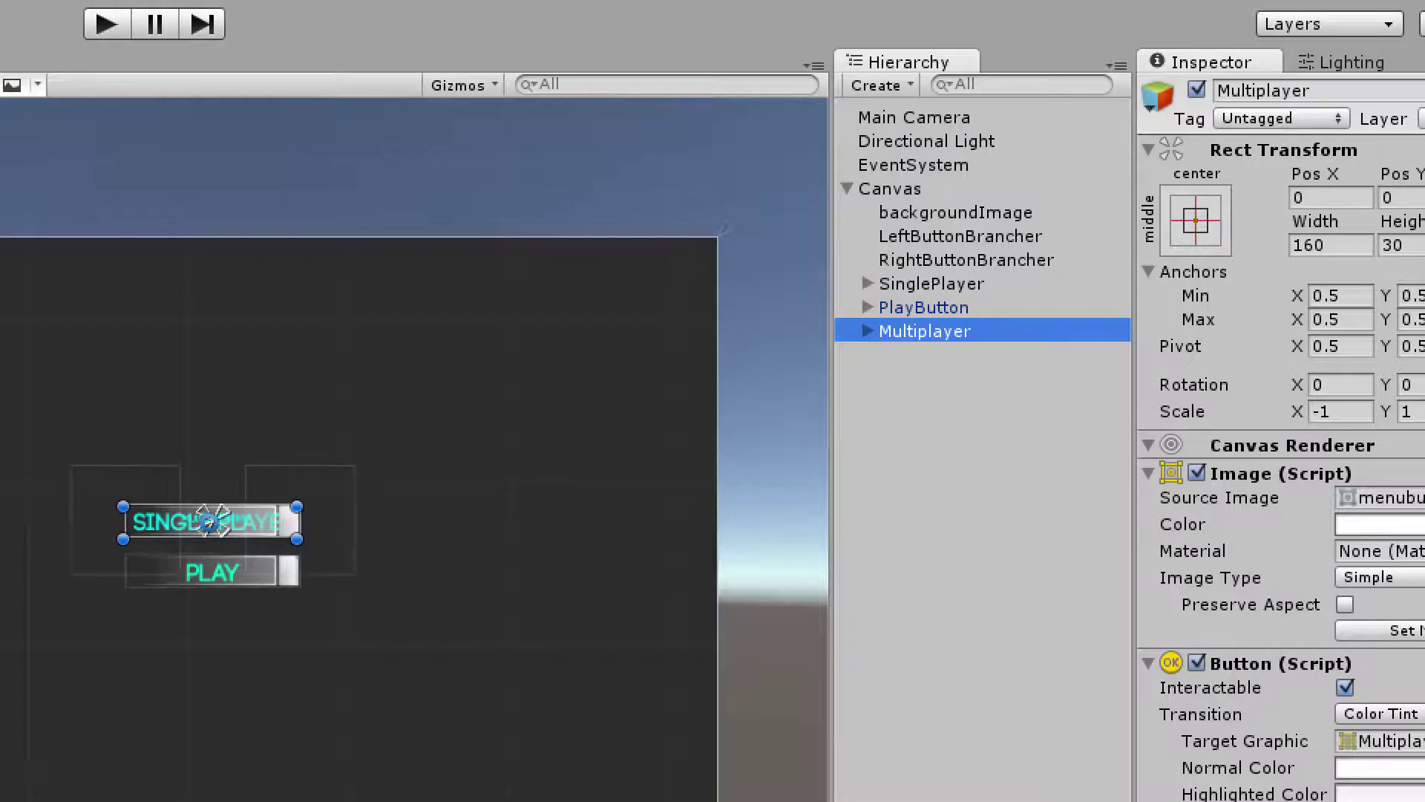
Duplicate the Multiplayer button twice and rename the second copy as Arcade
{"action": "key", "text": "ctrl+d"}
{"action": "key", "text": "ctrl+d"}
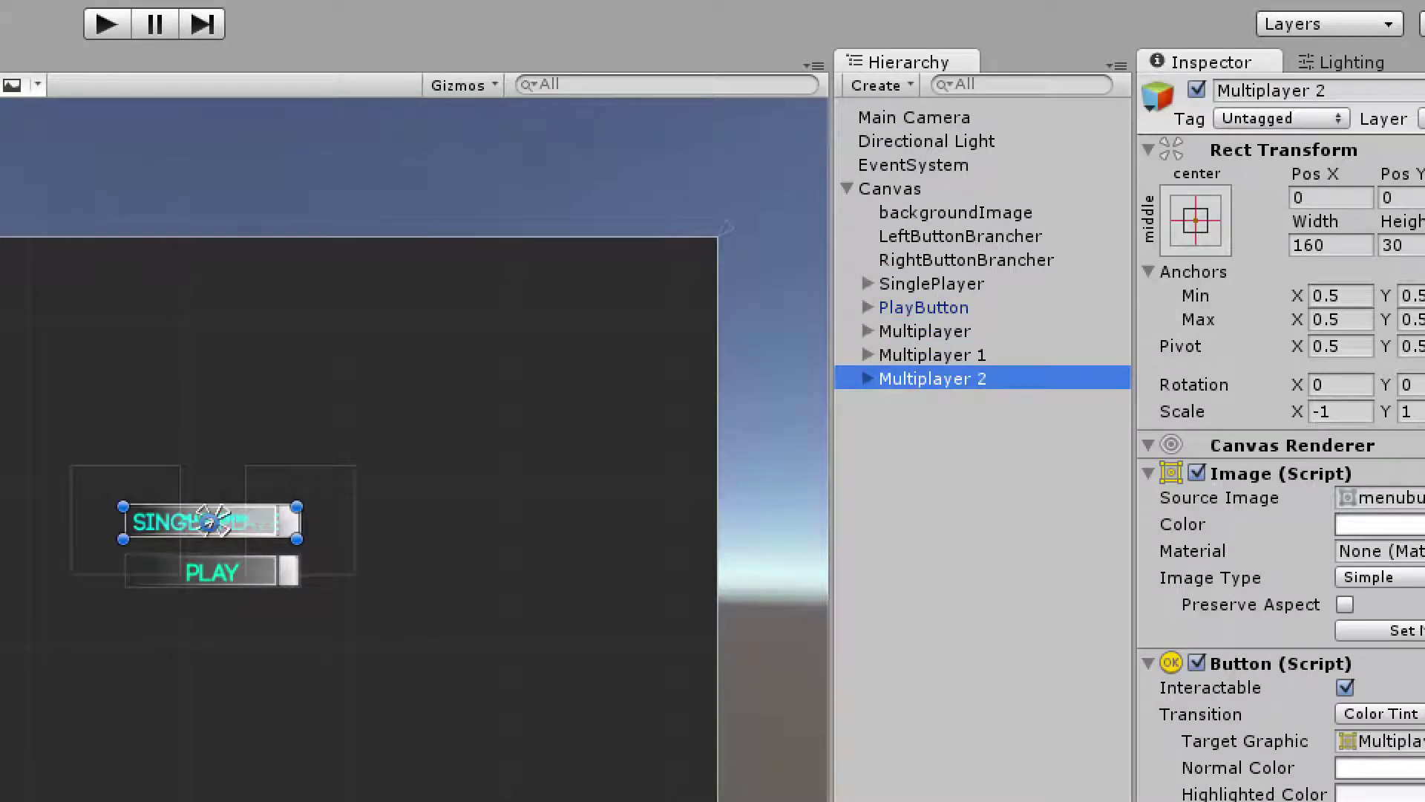
{"action": "left_click", "coordinate": [1318, 91]}
{"action": "type", "text": "Ar"}
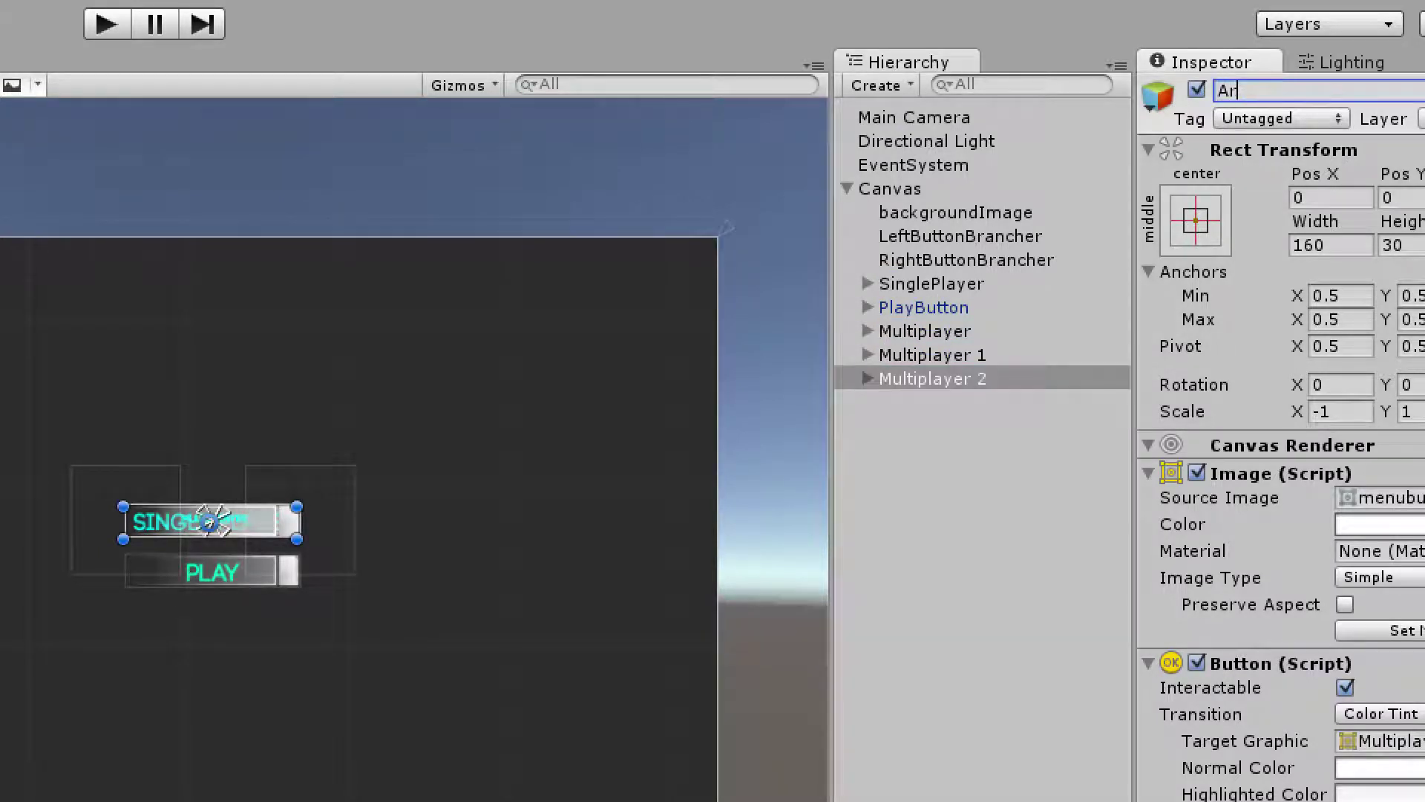
{"action": "type", "text": "cade"}
{"action": "key", "text": "Return"}
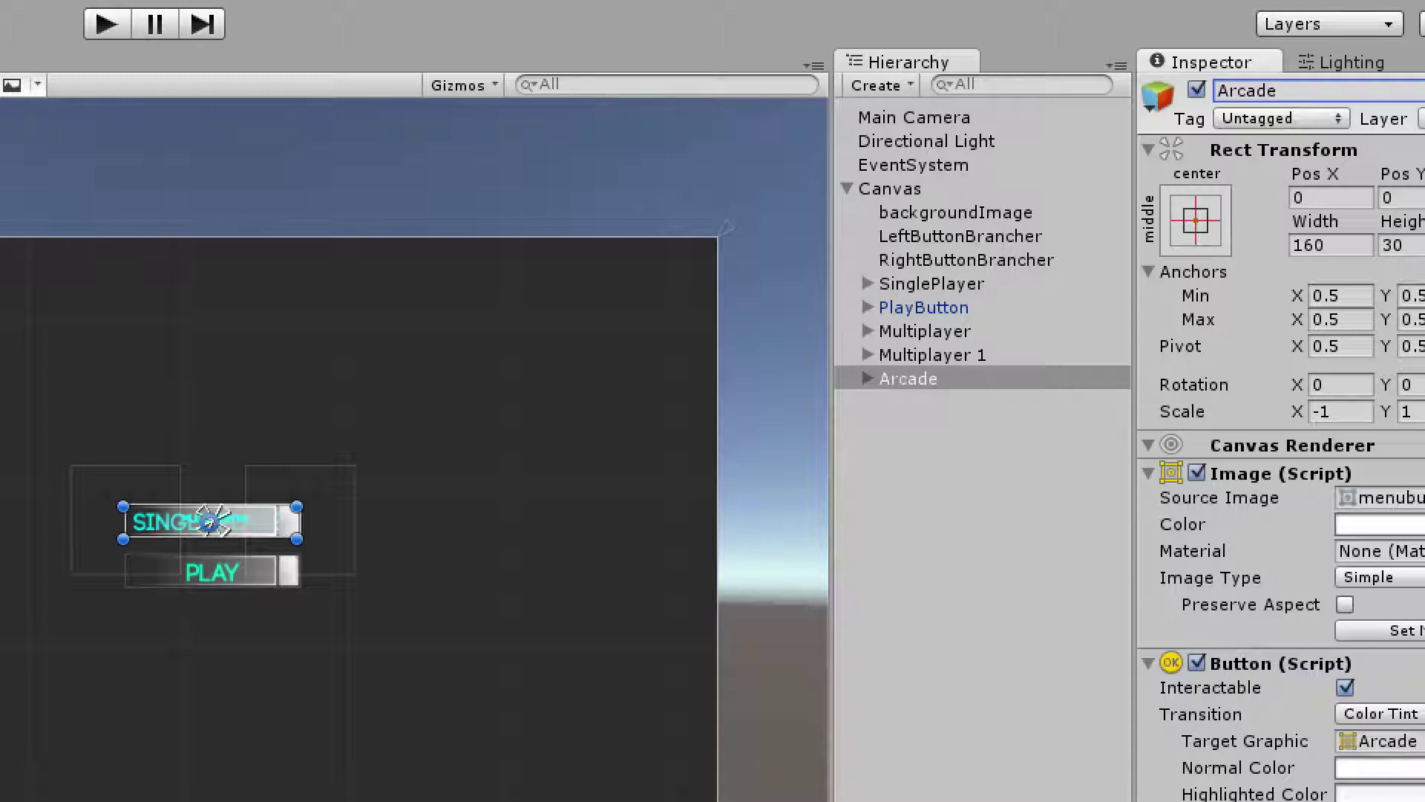
Change the label text of the Arcade button to "Arcade"
{"action": "left_click", "coordinate": [867, 378]}
{"action": "left_click", "coordinate": [918, 402]}
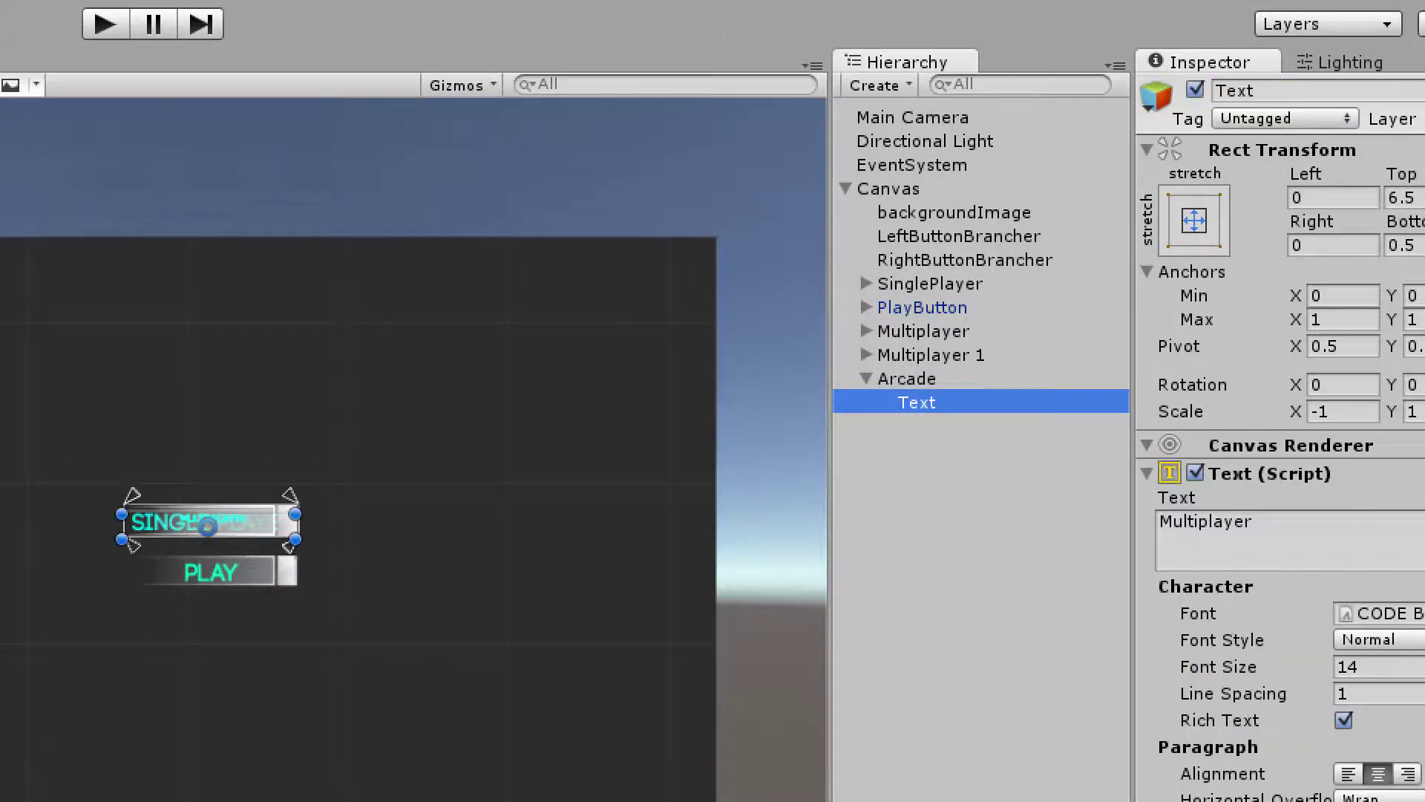
{"action": "left_click", "coordinate": [1289, 522]}
{"action": "type", "text": "Arcad"}
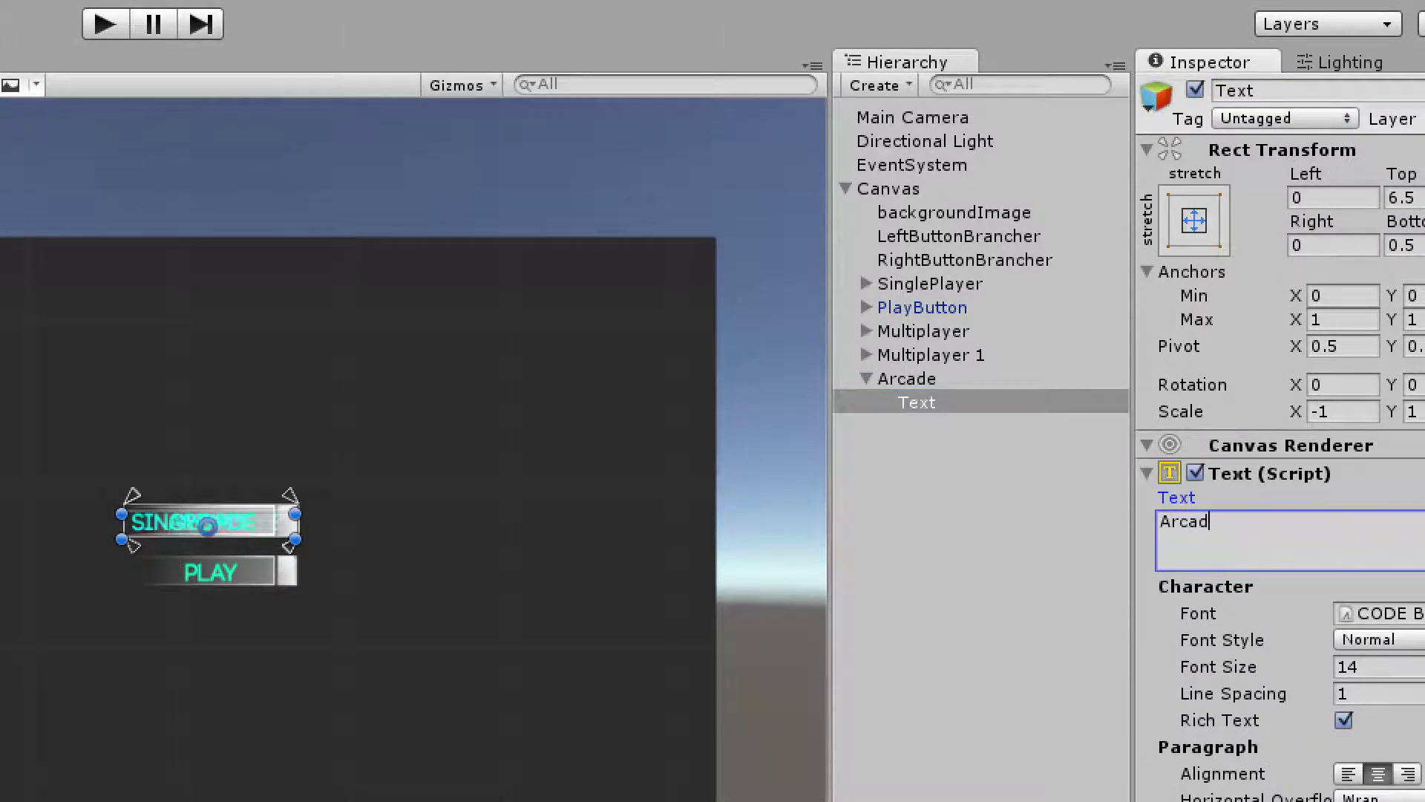
{"action": "type", "text": "e"}
{"action": "left_click", "coordinate": [907, 379]}
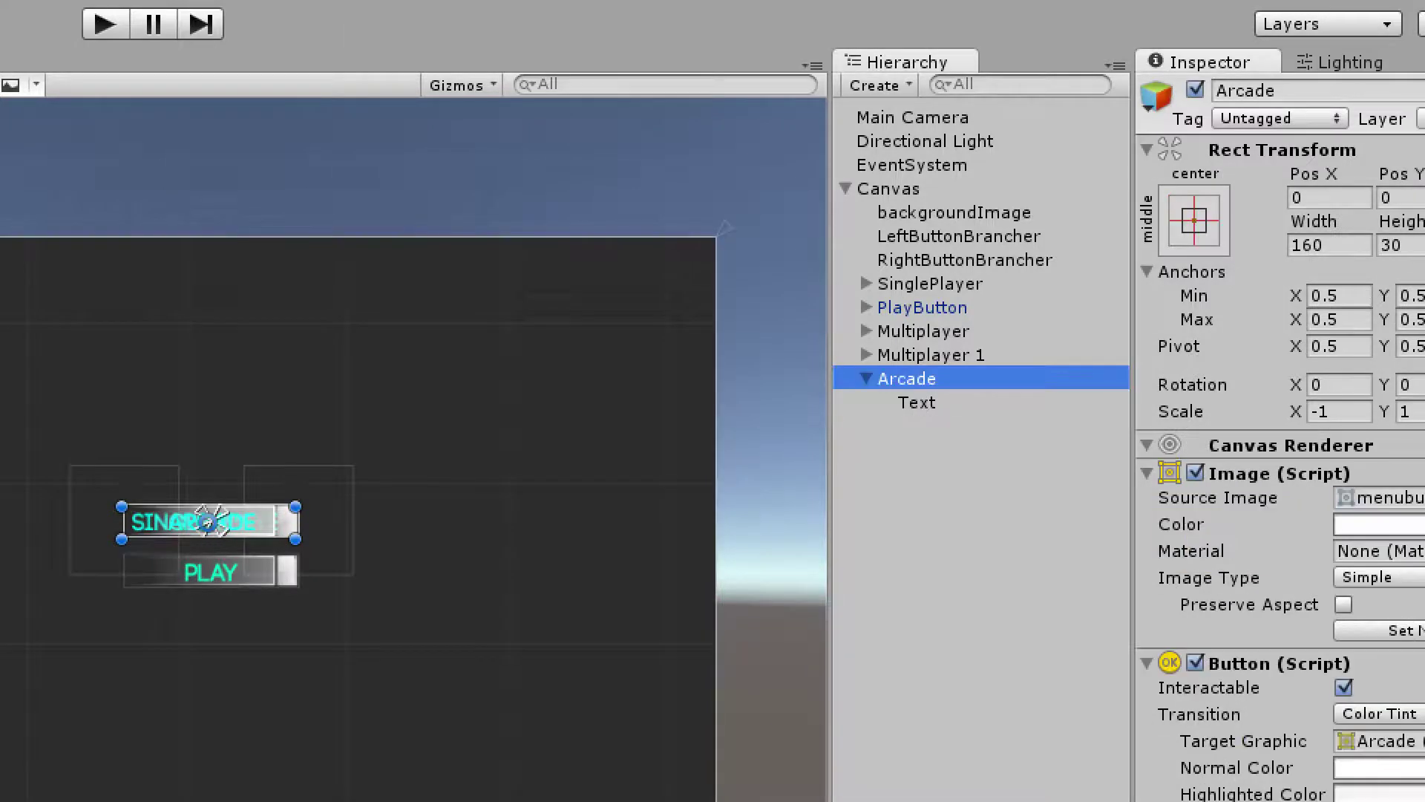
Try to rename the Multiplayer 1 button as Story
{"action": "left_click", "coordinate": [931, 355]}
{"action": "left_click", "coordinate": [1316, 101]}
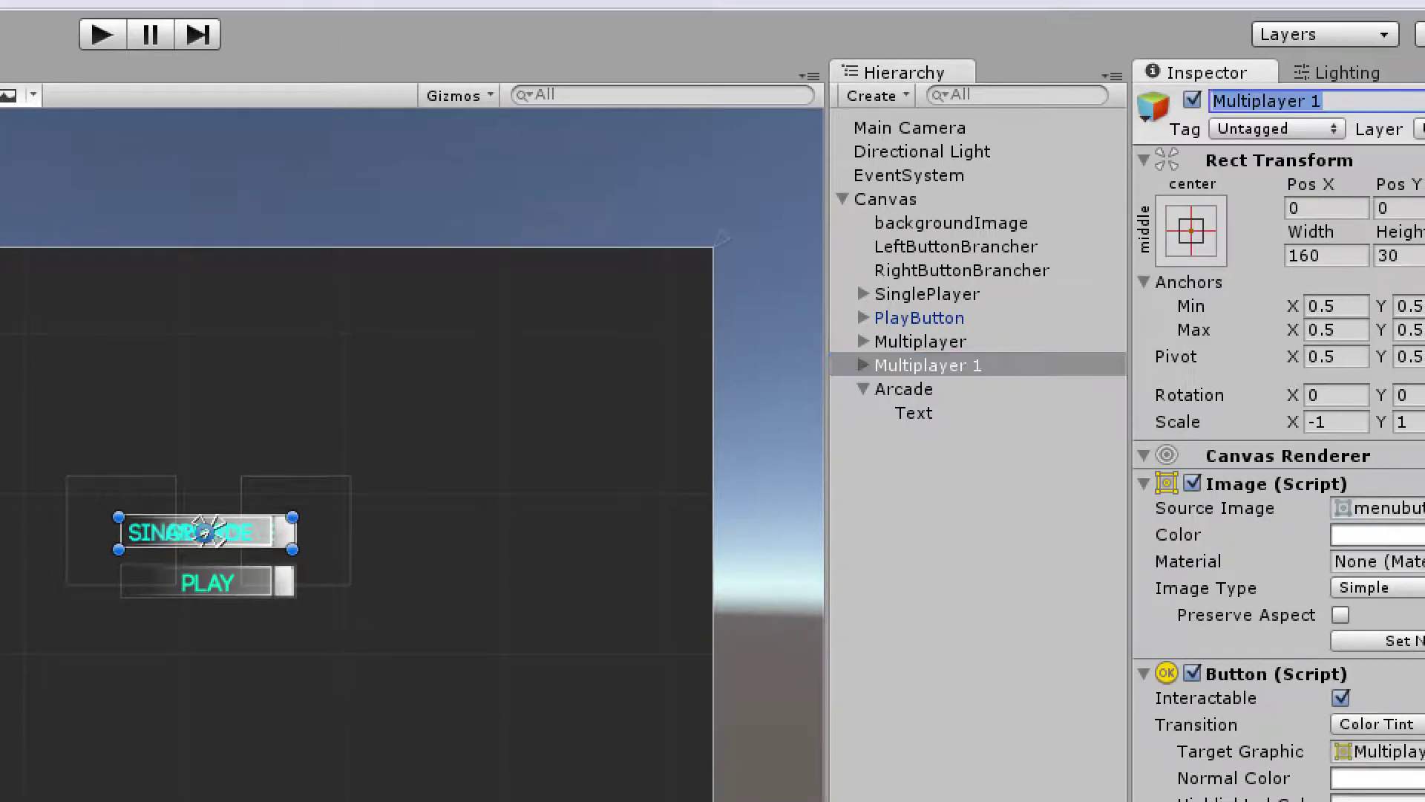
{"action": "type", "text": "Story"}
{"action": "left_click", "coordinate": [928, 365]}
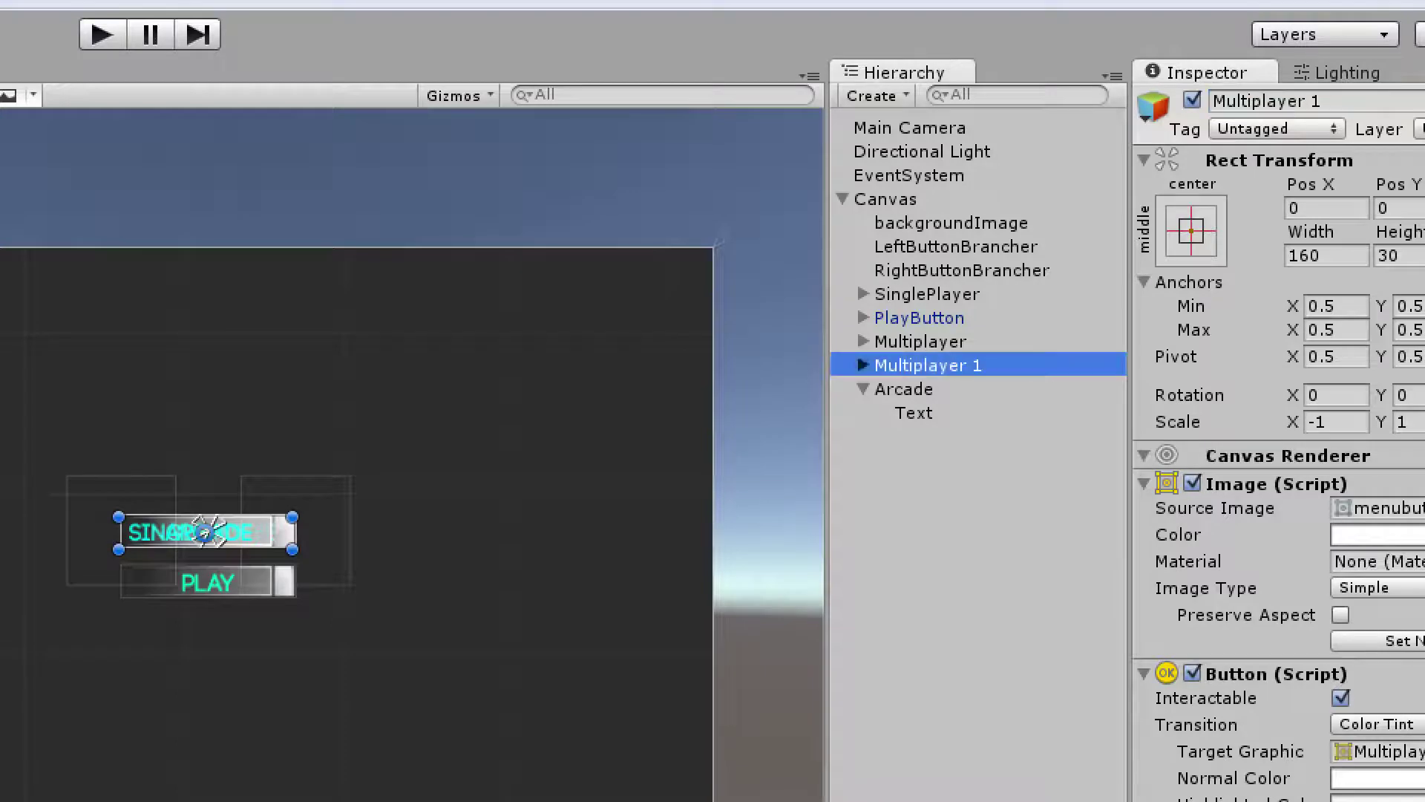
Rename the Text child of Multiplayer 1 as Story and restore its name to Text
{"action": "left_click", "coordinate": [864, 366]}
{"action": "left_click", "coordinate": [913, 389]}
{"action": "left_click", "coordinate": [1262, 101]}
{"action": "key", "text": "ctrl+a"}
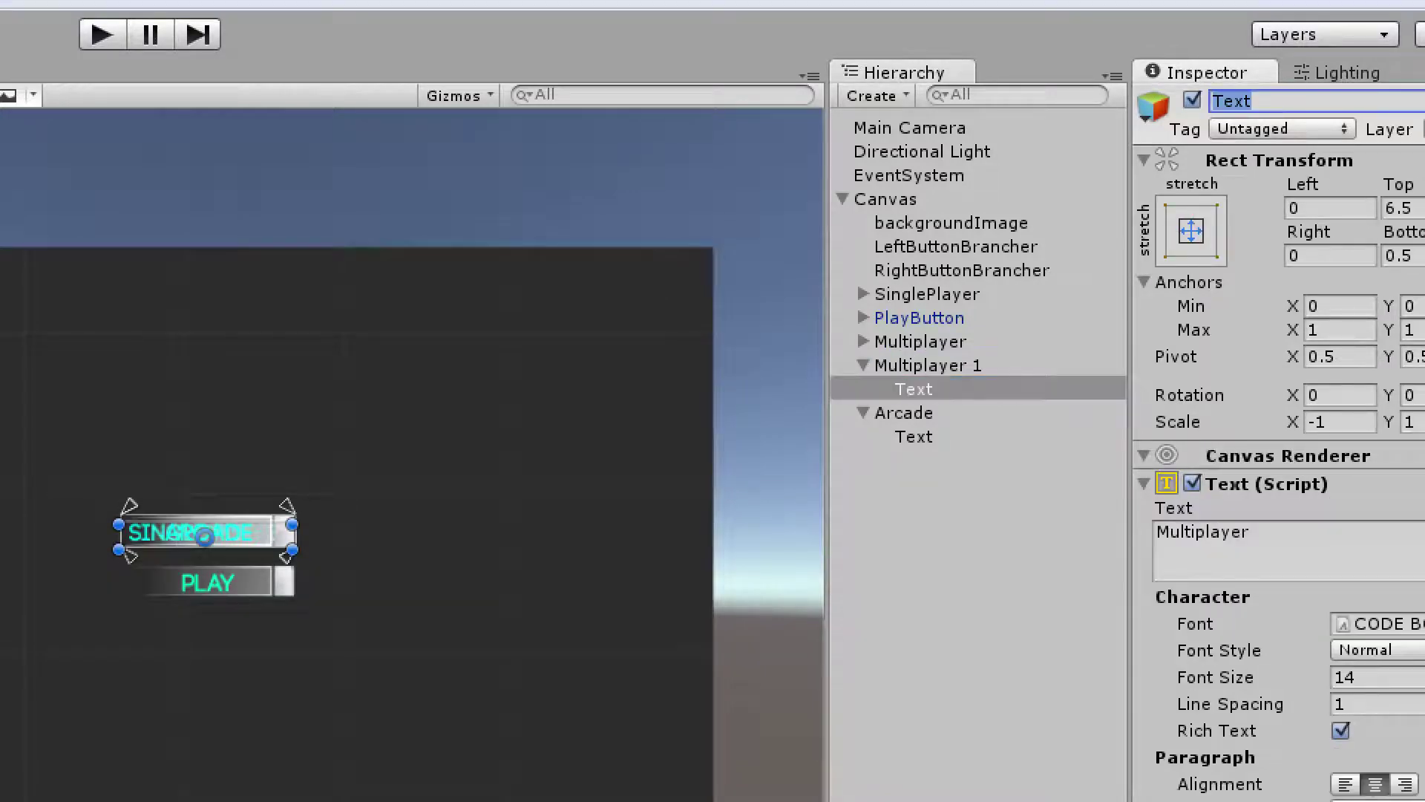
{"action": "type", "text": "Stpr"}
{"action": "key", "text": "BackSpace"}
{"action": "key", "text": "BackSpace"}
{"action": "type", "text": "ory"}
{"action": "key", "text": "Return"}
{"action": "key", "text": "ctrl+a"}
{"action": "key", "text": "BackSpace"}
{"action": "type", "text": "Text"}
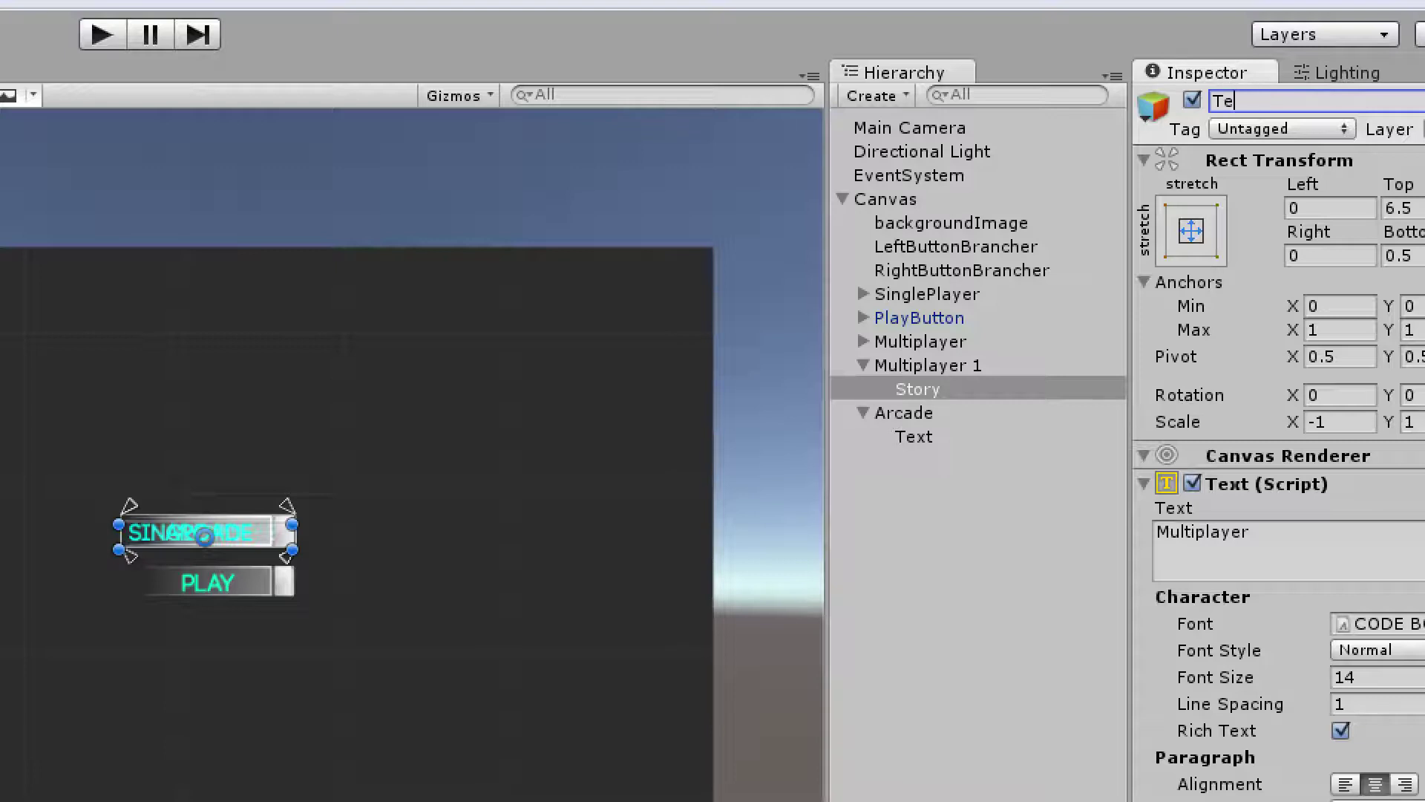
Replace the label text of the Multiplayer 1 button with "Story"
{"action": "key", "text": "Tab"}
{"action": "key", "text": "BackSpace"}
{"action": "key", "text": "BackSpace"}
{"action": "key", "text": "BackSpace"}
{"action": "key", "text": "BackSpace"}
{"action": "key", "text": "BackSpace"}
{"action": "key", "text": "BackSpace"}
{"action": "key", "text": "BackSpace"}
{"action": "key", "text": "BackSpace"}
{"action": "key", "text": "BackSpace"}
{"action": "key", "text": "BackSpace"}
{"action": "key", "text": "BackSpace"}
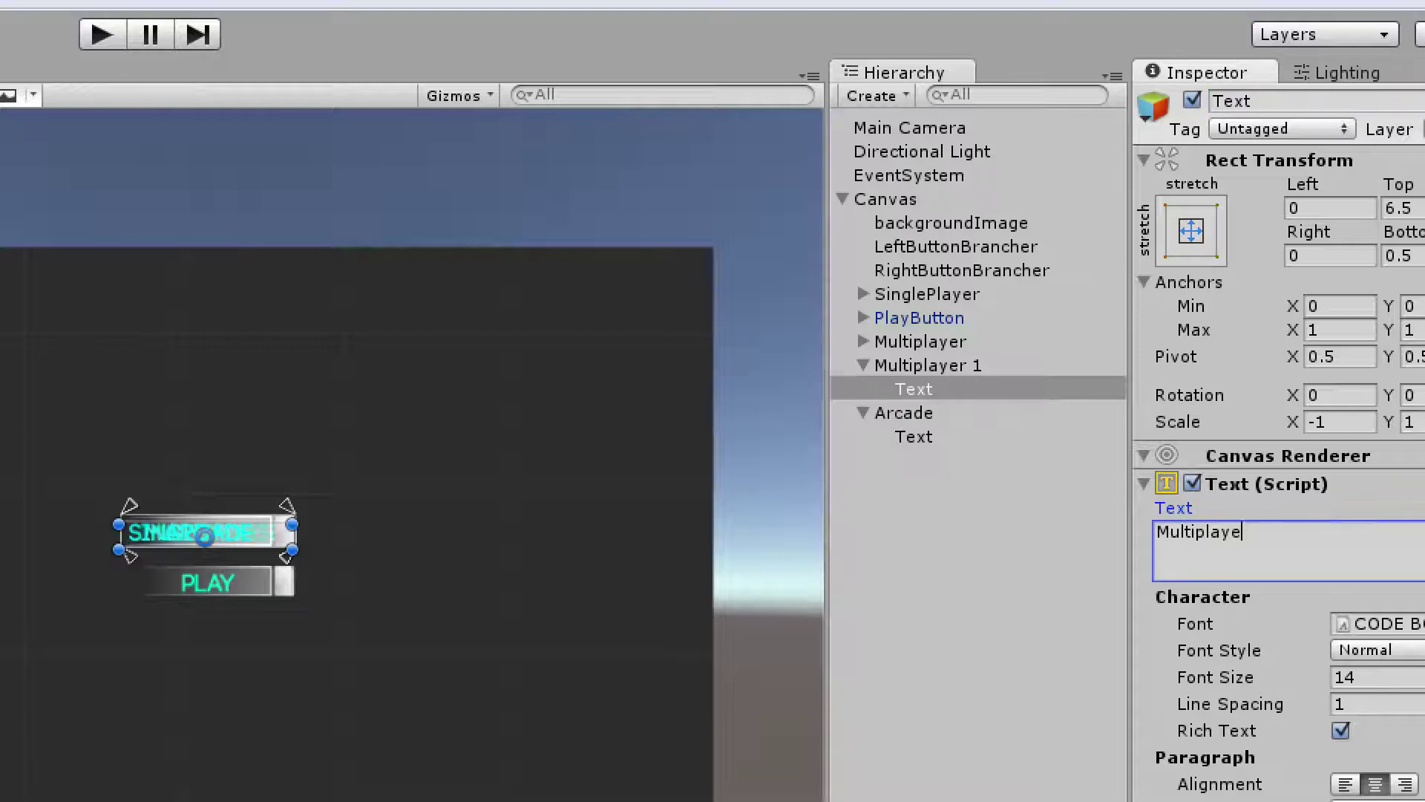
{"action": "type", "text": "Story"}
Collapse the expanded buttons in the hierarchy and rename the Multiplayer 1 button as Story
{"action": "left_click", "coordinate": [863, 365]}
{"action": "left_click", "coordinate": [864, 390]}
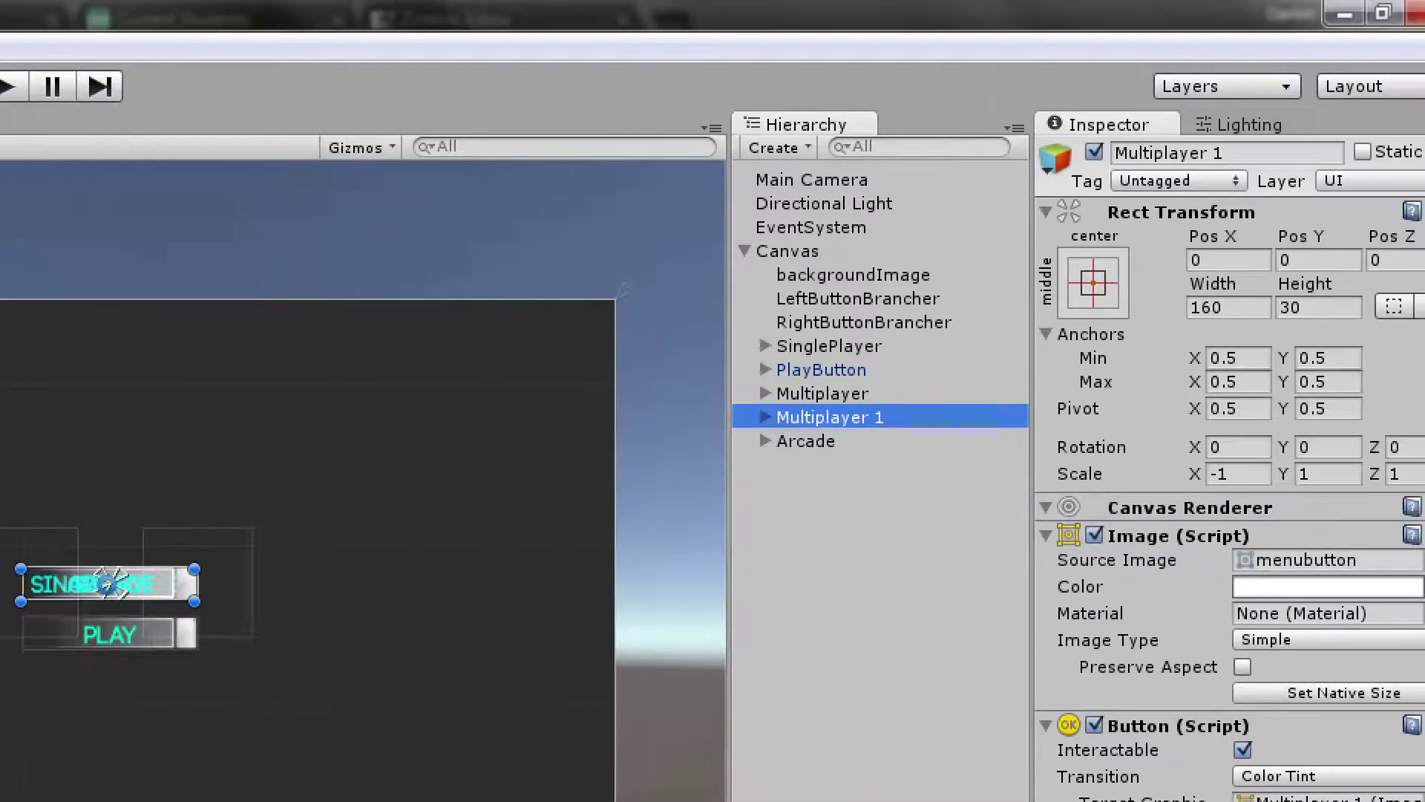
{"action": "left_click", "coordinate": [1321, 101]}
{"action": "type", "text": "Story"}
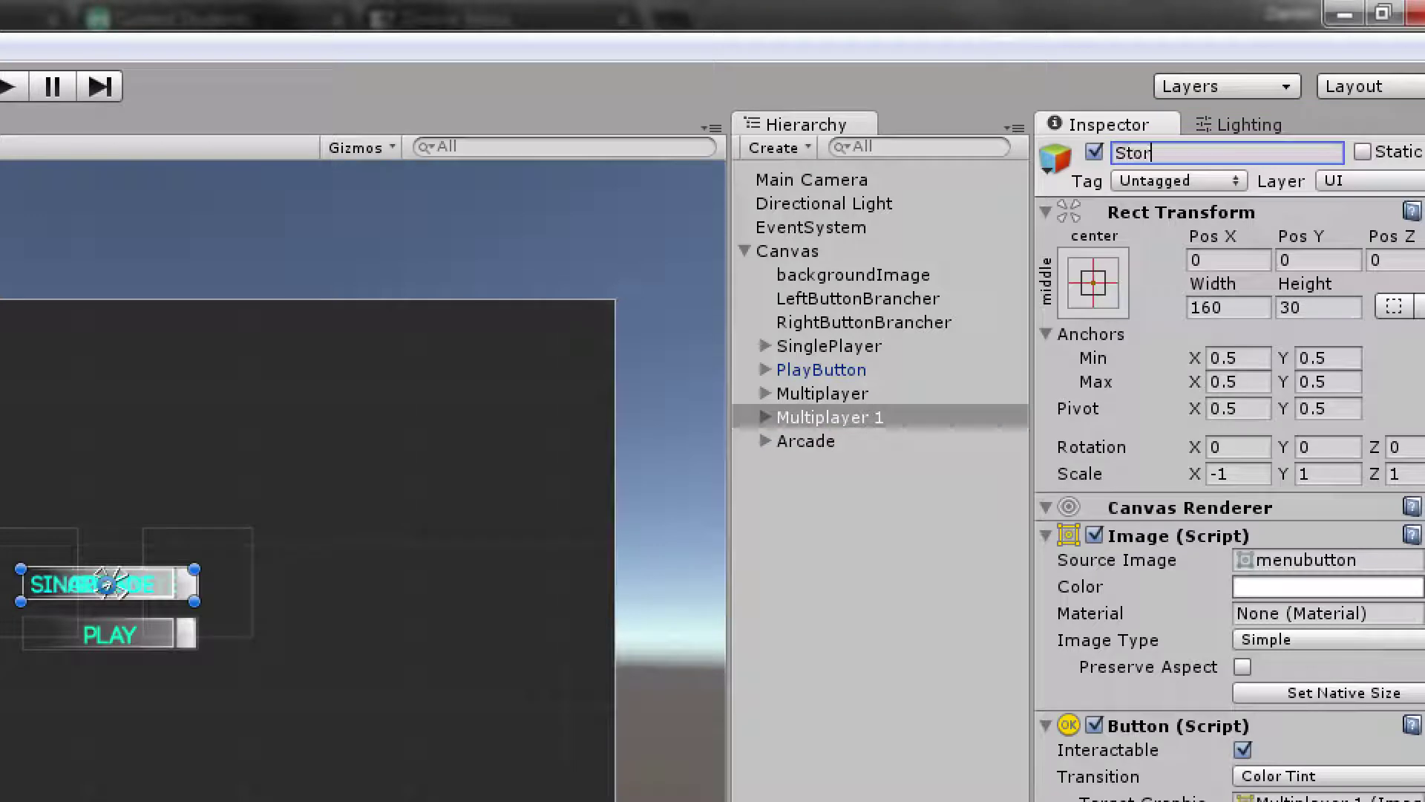
{"action": "key", "text": "Return"}
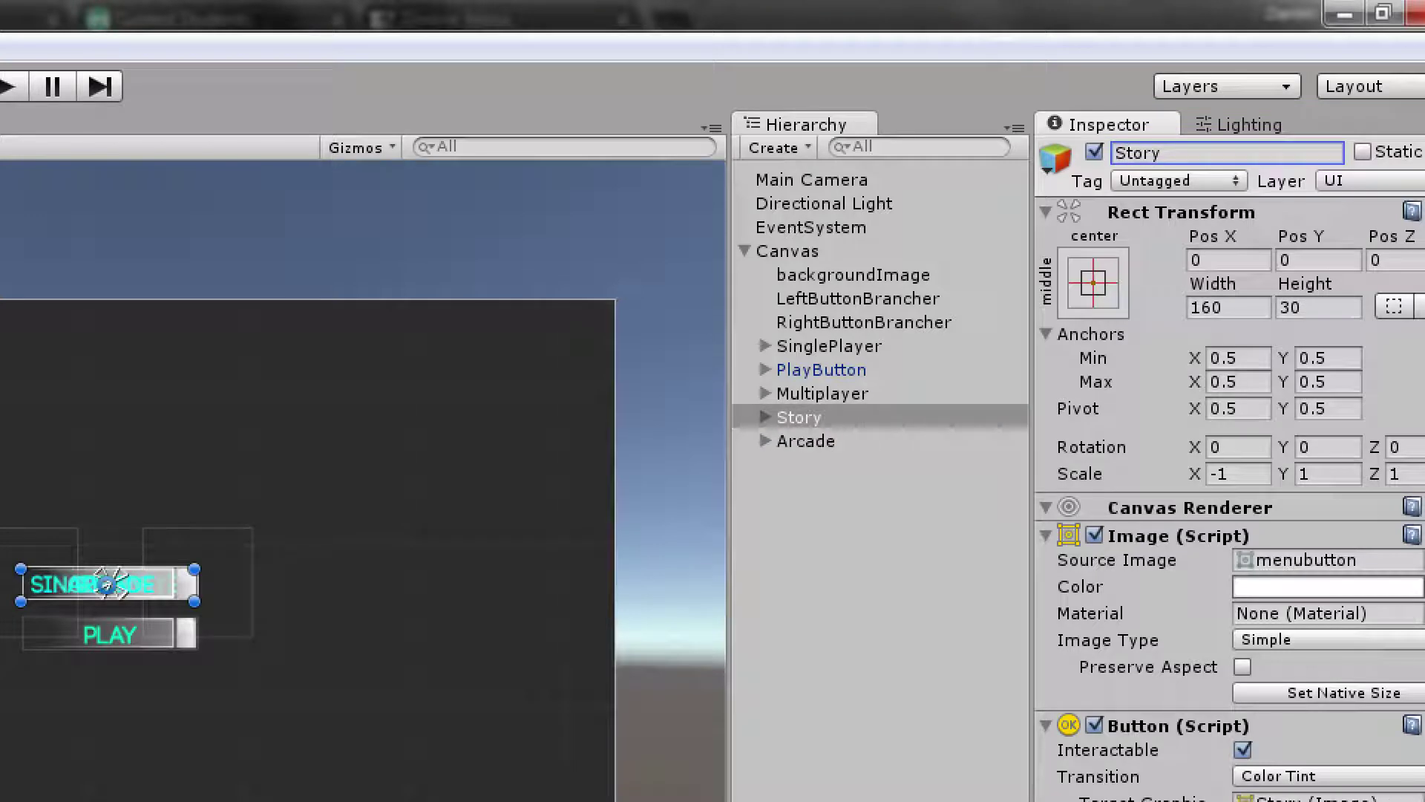
Attach the ButtonFader script from the Scripts > Menu folder to the SinglePlayer, Multiplayer, Story and Arcade buttons
{"action": "left_click", "coordinate": [805, 441]}
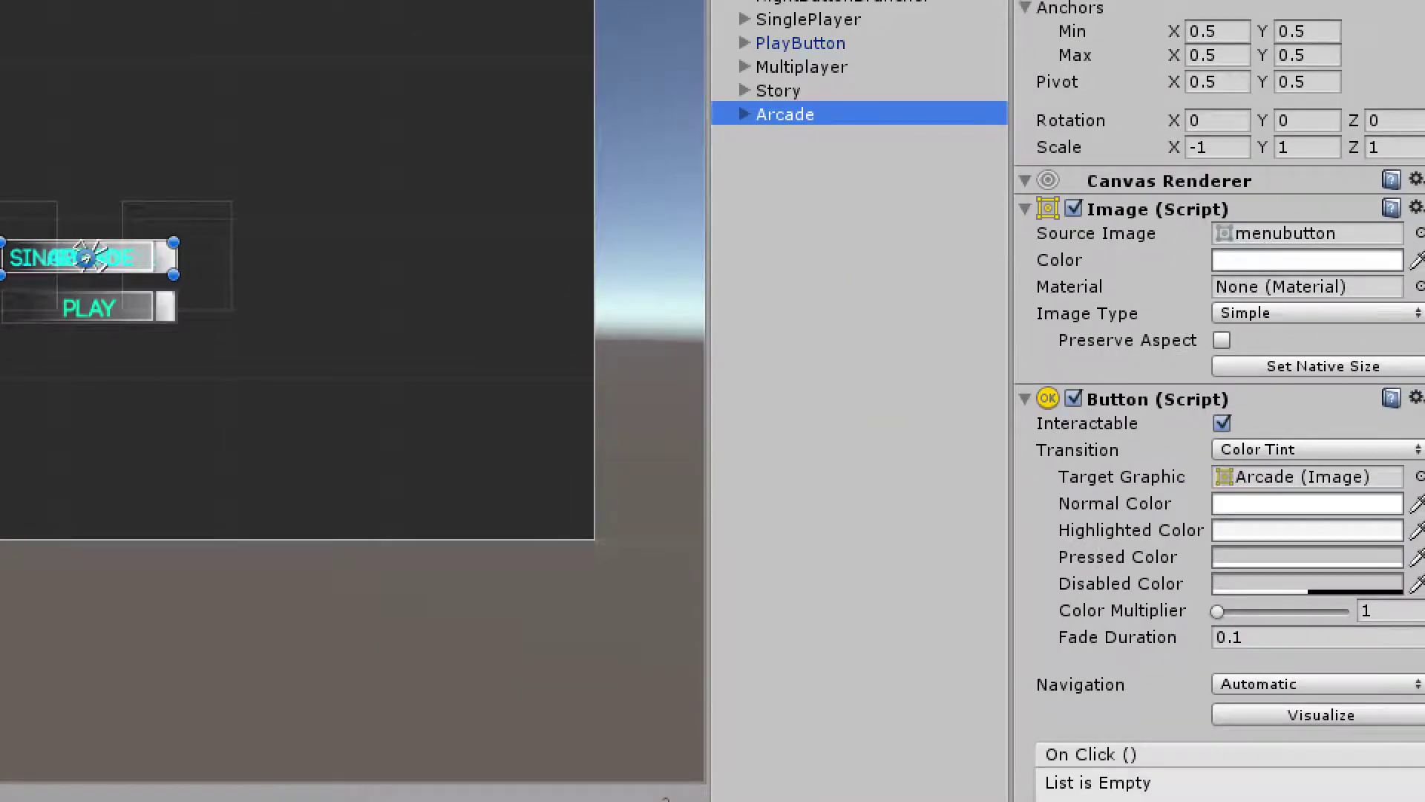
{"action": "scroll", "coordinate": [1220, 401], "scroll_direction": "down", "scroll_amount": 1}
{"action": "scroll", "coordinate": [1220, 401], "scroll_direction": "up", "scroll_amount": 1}
{"action": "scroll", "coordinate": [1220, 400], "scroll_direction": "down", "scroll_amount": 1}
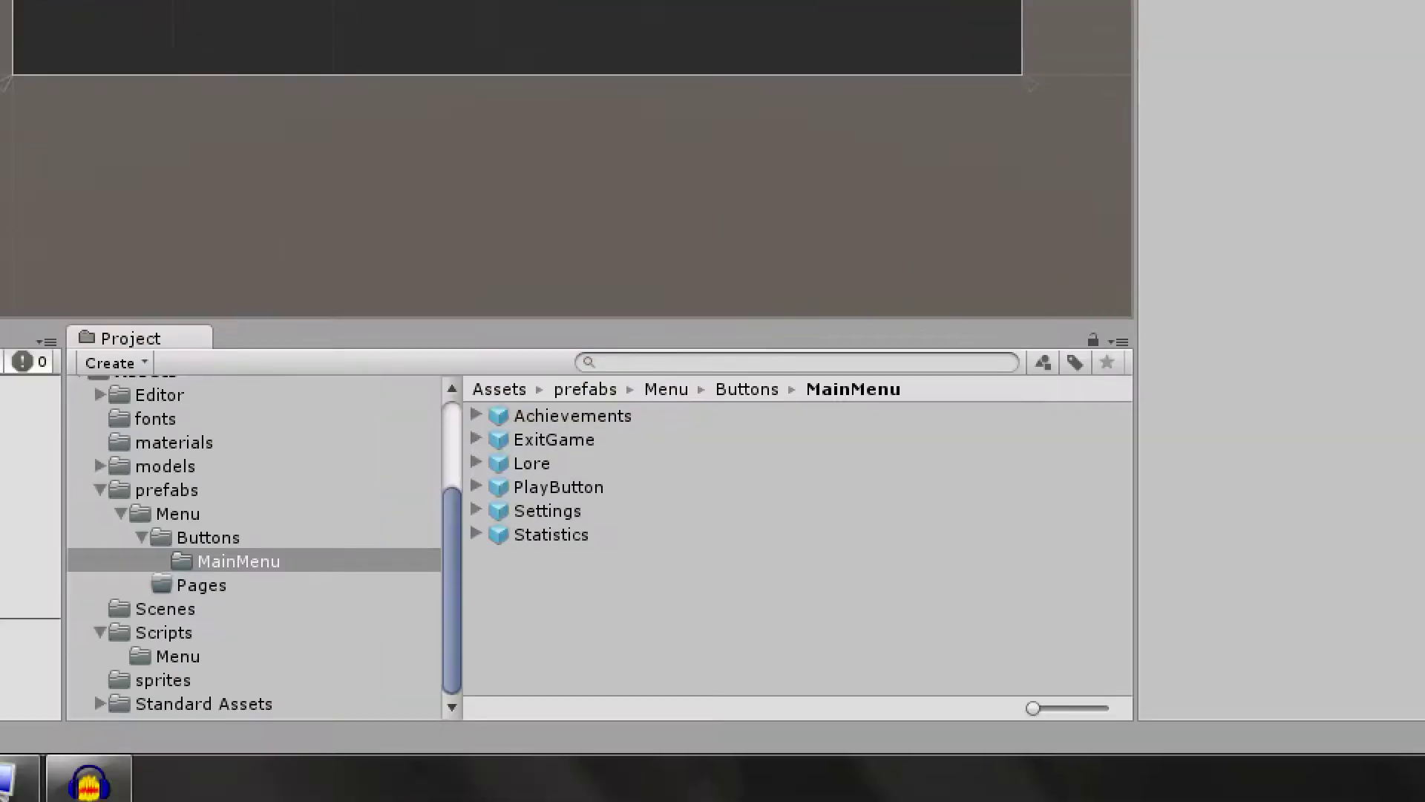
{"action": "left_click", "coordinate": [178, 657]}
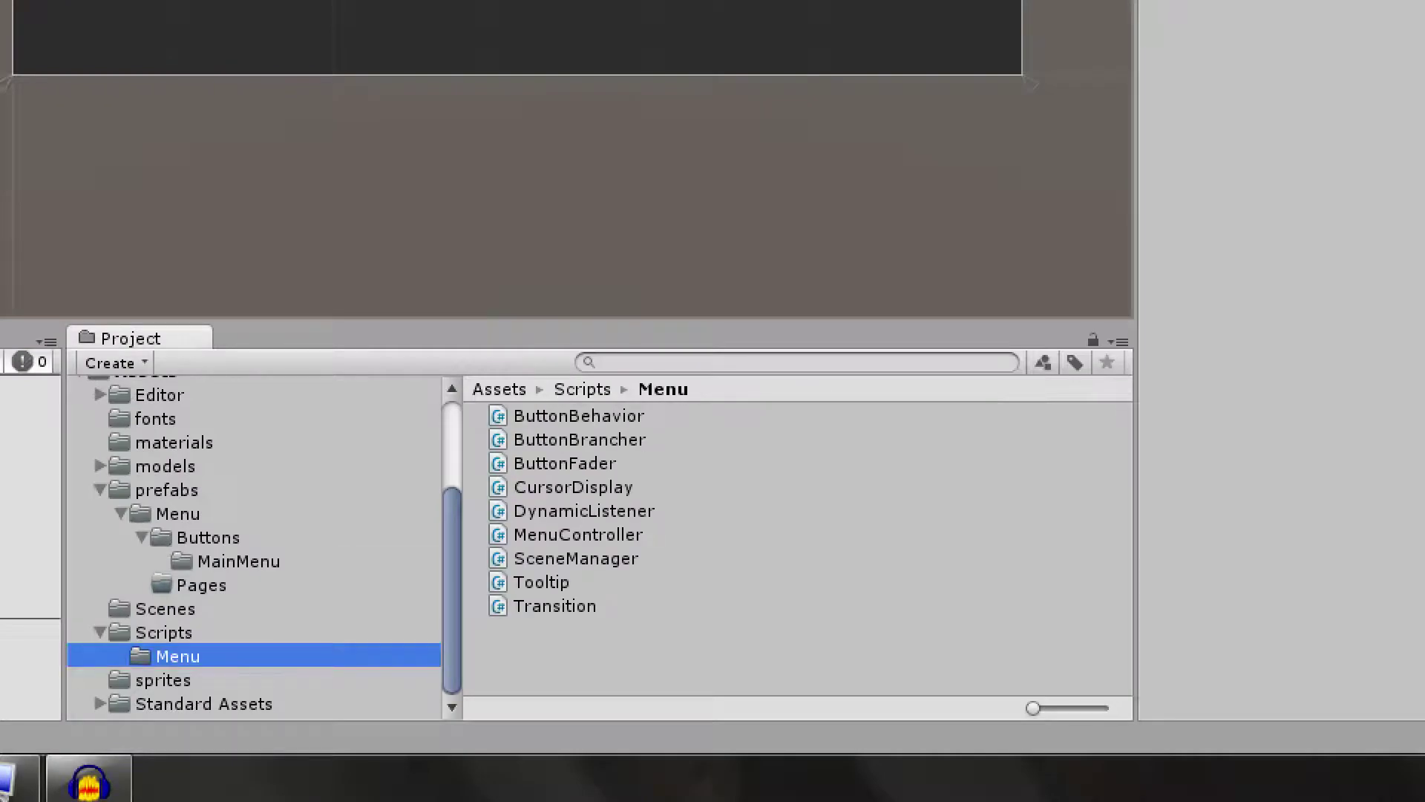
{"action": "left_click_drag", "start_coordinate": [564, 462], "coordinate": [1030, 167]}
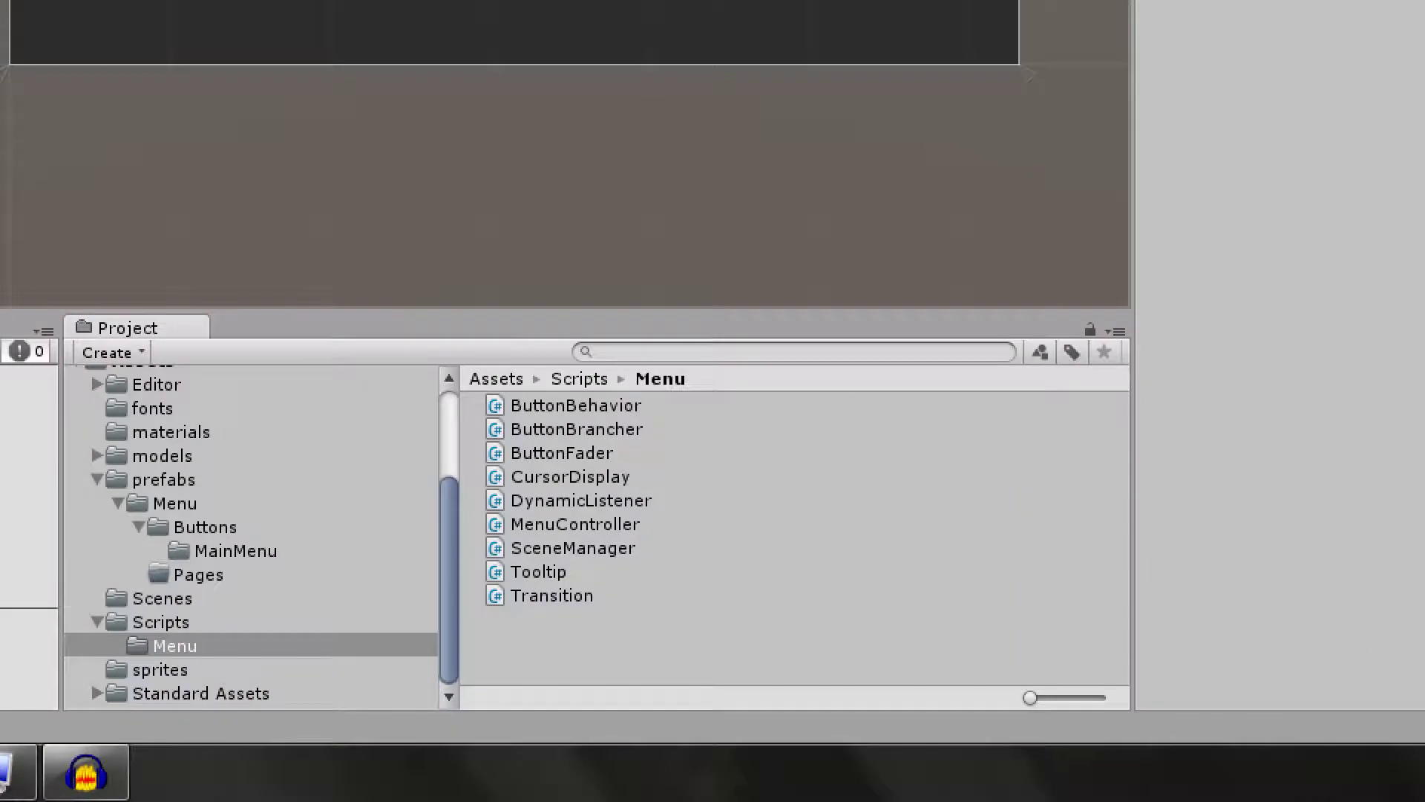
{"action": "left_click_drag", "start_coordinate": [564, 452], "coordinate": [979, 111]}
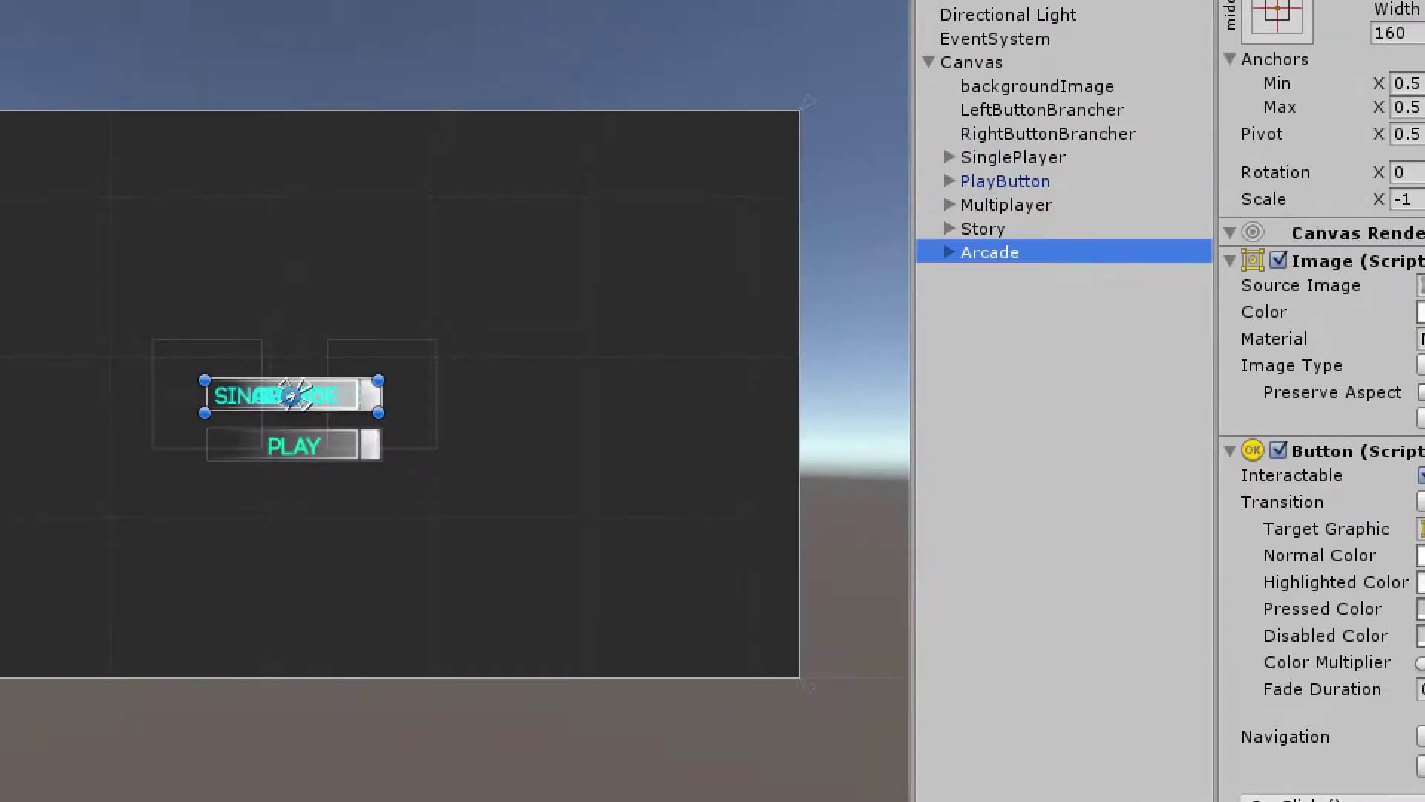
{"action": "left_click_drag", "start_coordinate": [1007, 205], "coordinate": [1007, 205]}
{"action": "left_click", "coordinate": [670, 513]}
{"action": "left_click_drag", "start_coordinate": [670, 513], "coordinate": [1103, 306]}
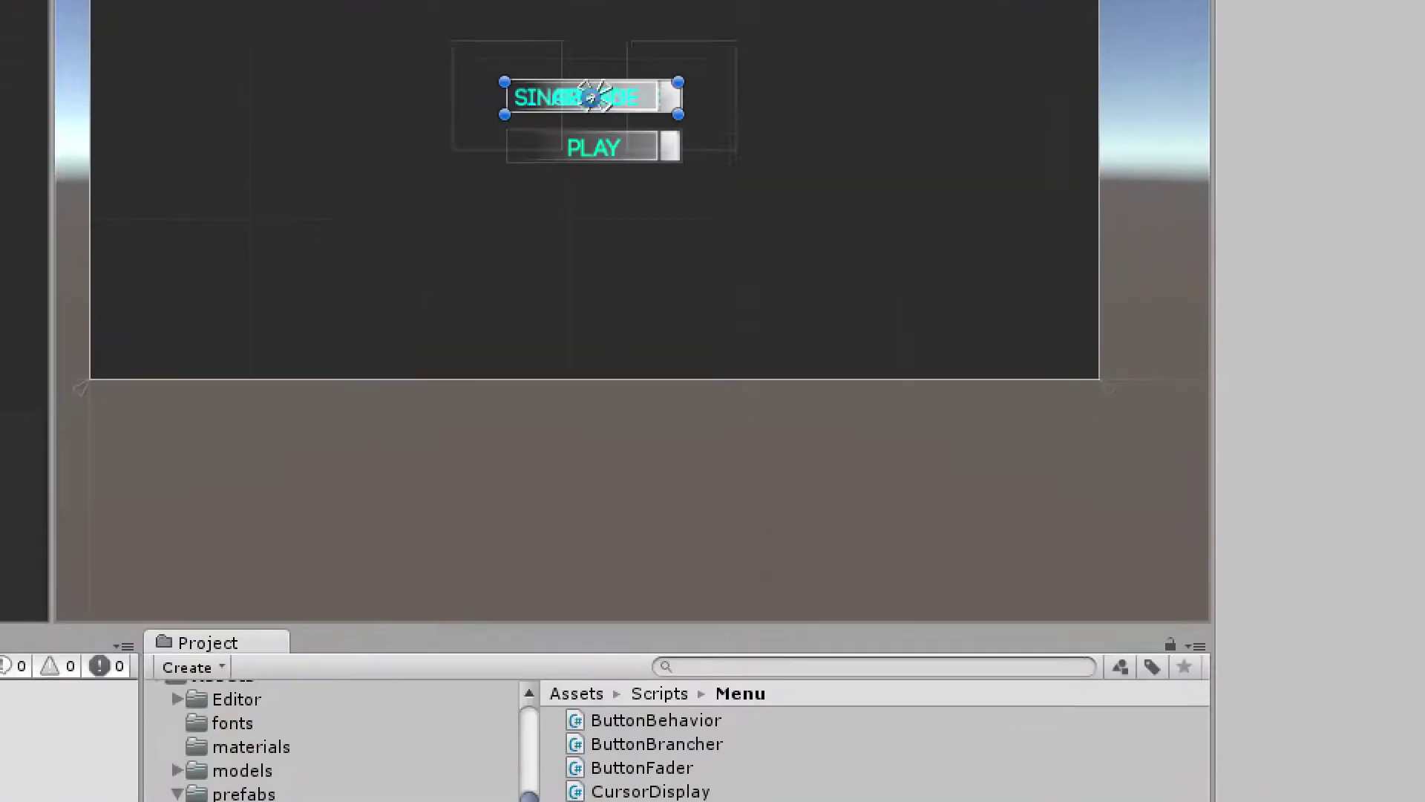
{"action": "left_click_drag", "start_coordinate": [656, 709], "coordinate": [1086, 212]}
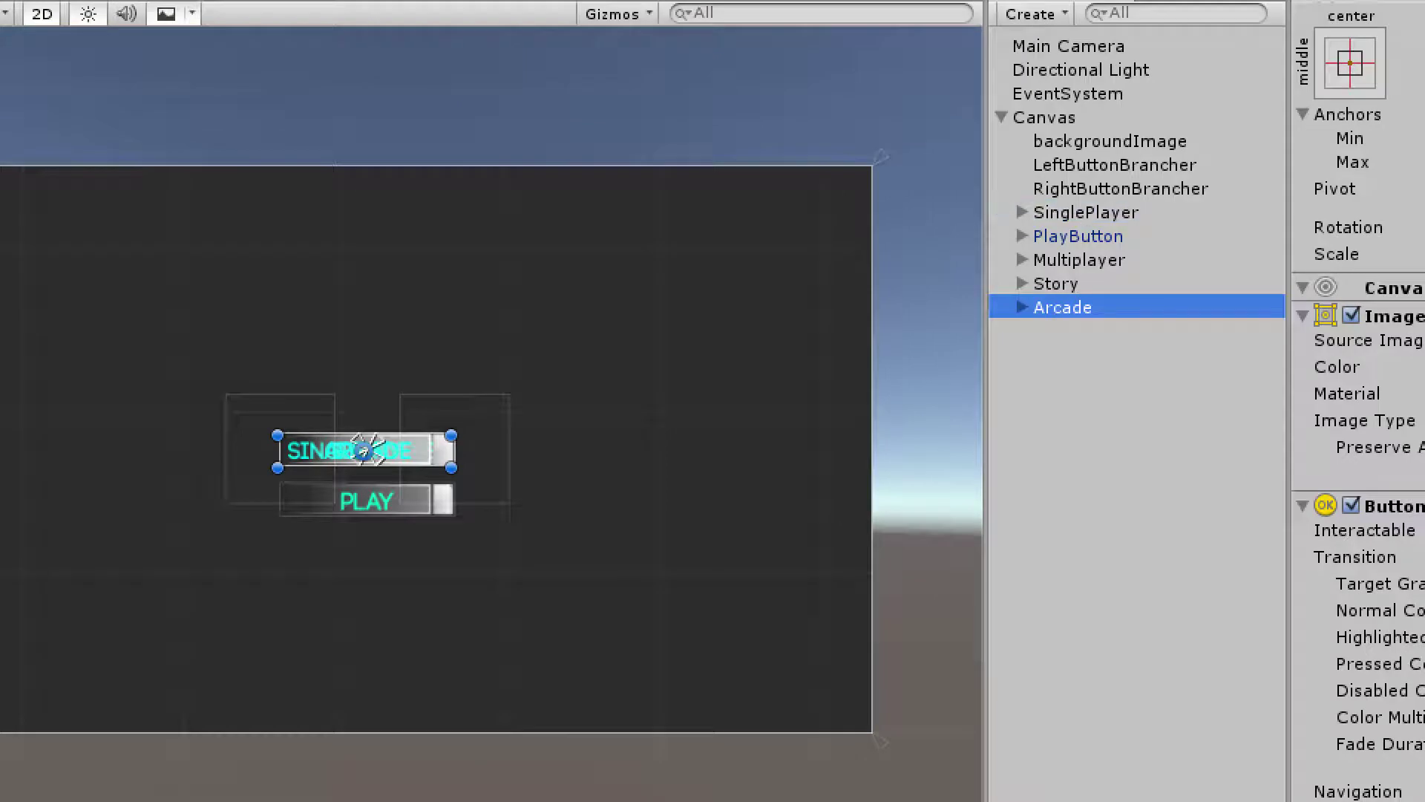
Remove the duplicate Button Fader component from PlayButton
{"action": "left_click", "coordinate": [1078, 236]}
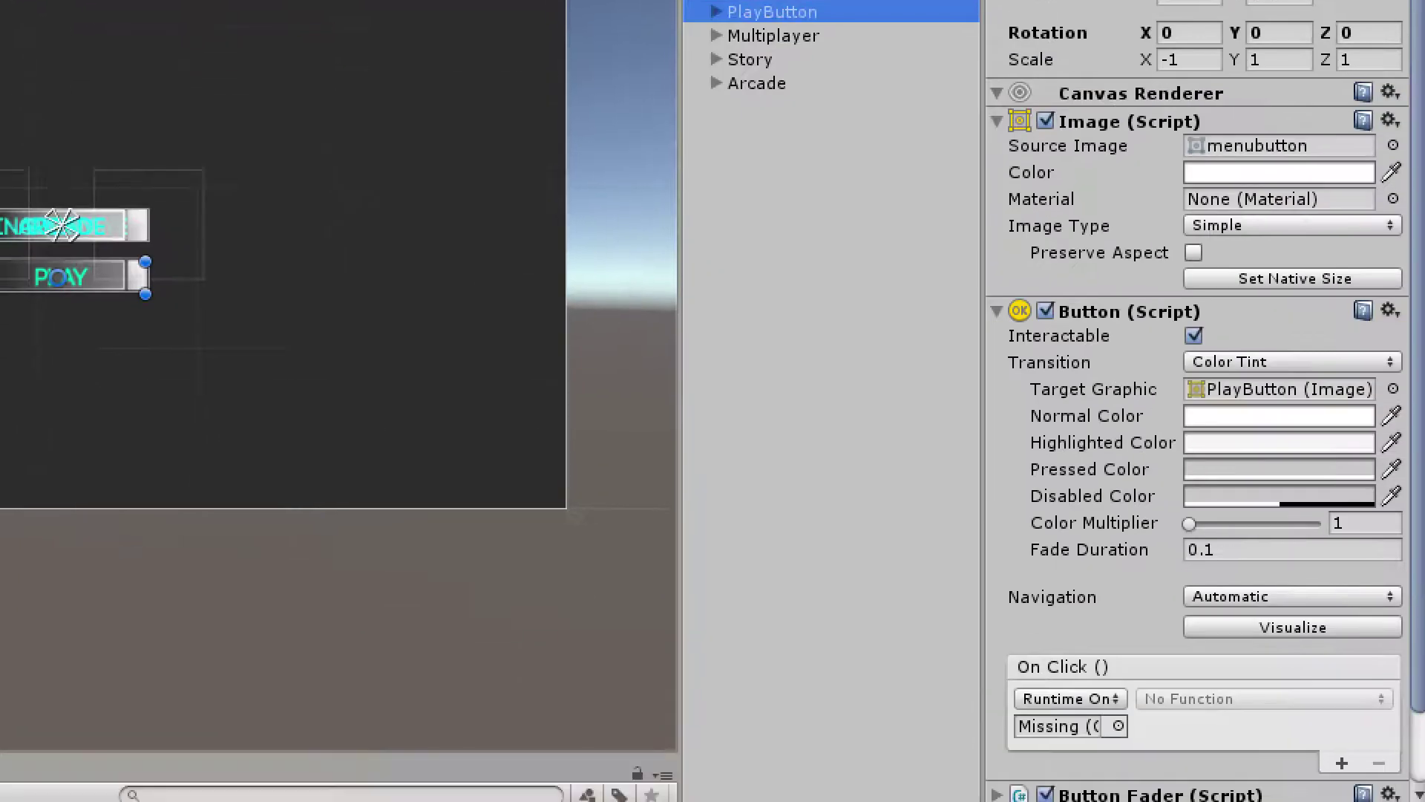
{"action": "scroll", "coordinate": [1358, 519], "scroll_direction": "down", "scroll_amount": 2}
{"action": "left_click", "coordinate": [1390, 737]}
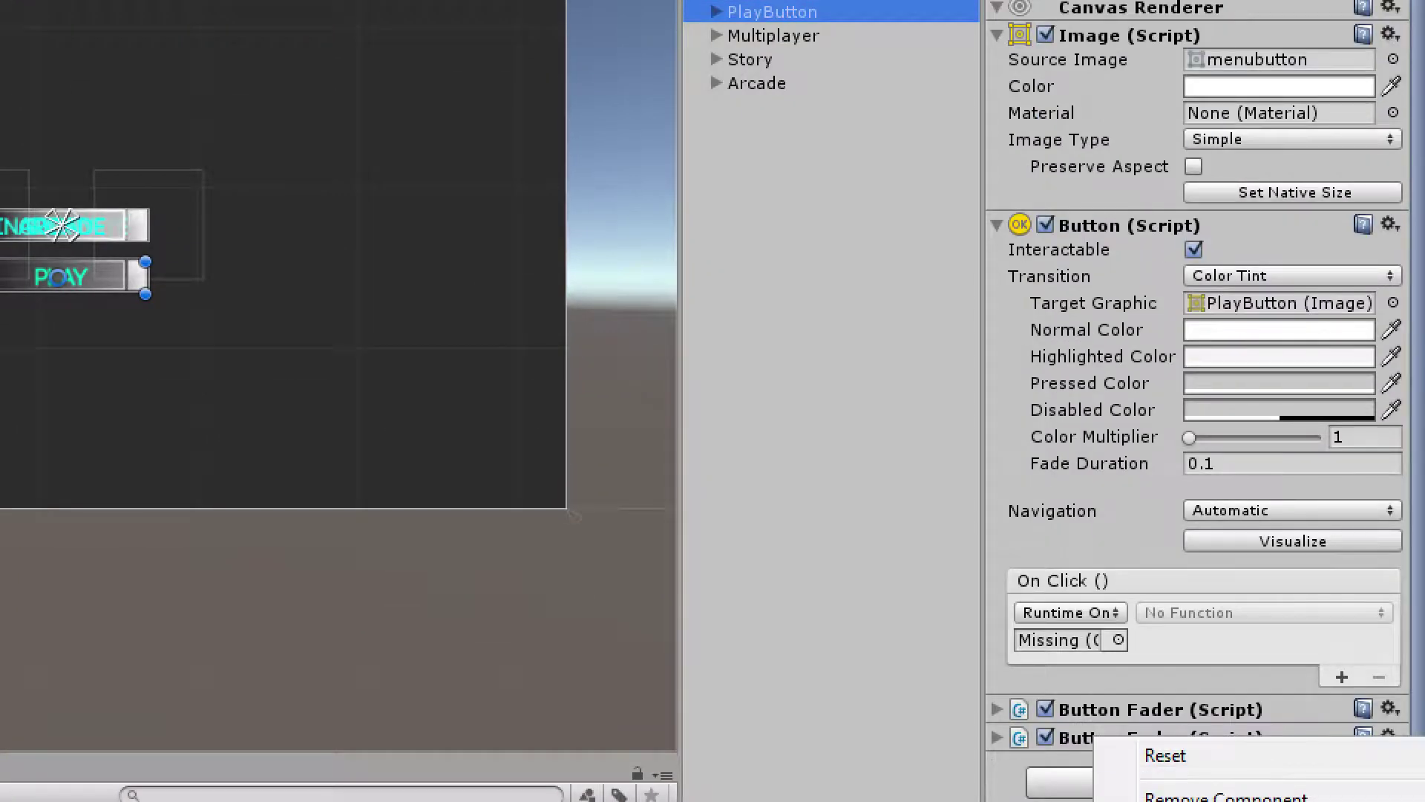
{"action": "left_click", "coordinate": [1217, 800]}
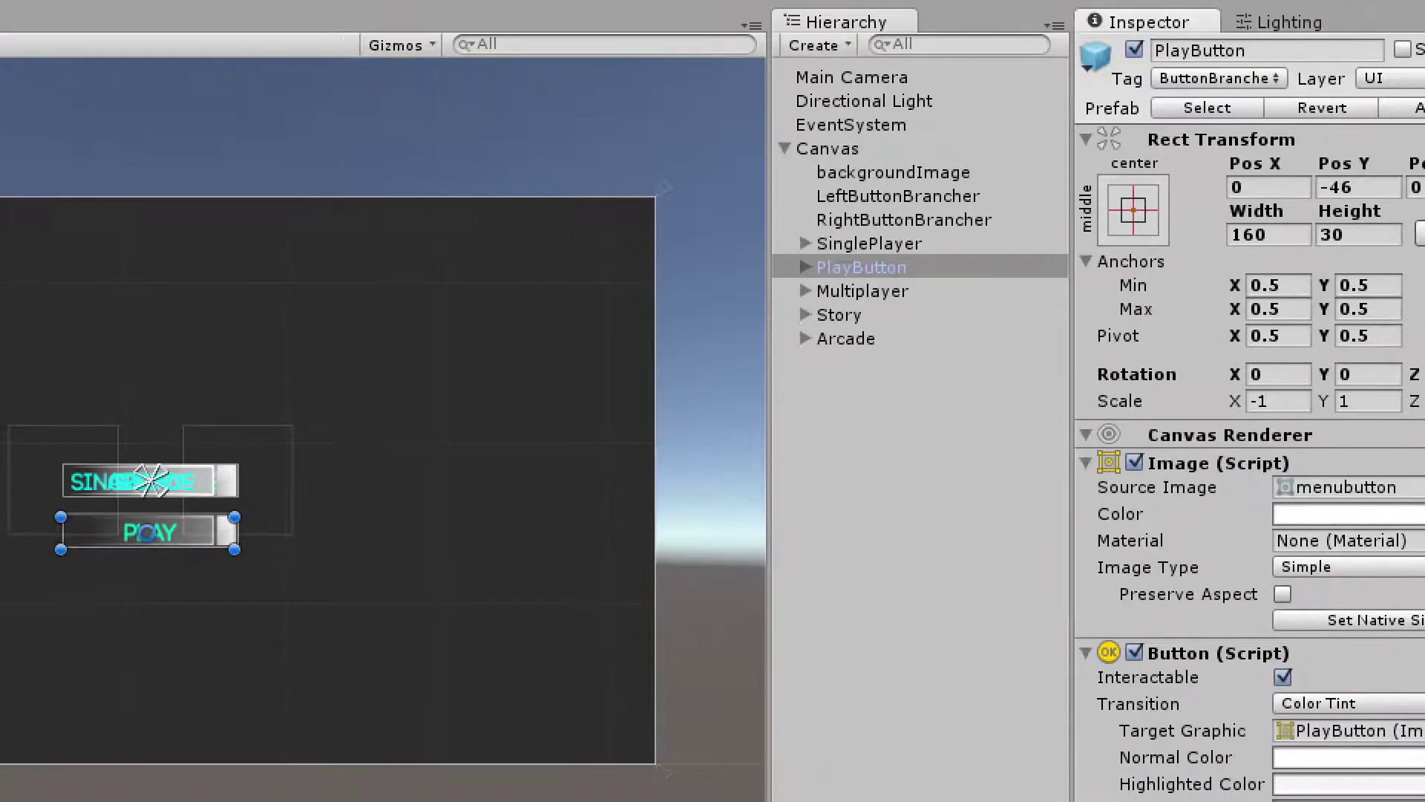
Save the Story and Arcade buttons as prefabs in the prefabs > Menu > Buttons > MainMenu folder
{"action": "left_click", "coordinate": [862, 290]}
{"action": "left_click", "coordinate": [869, 243], "text": "shift"}
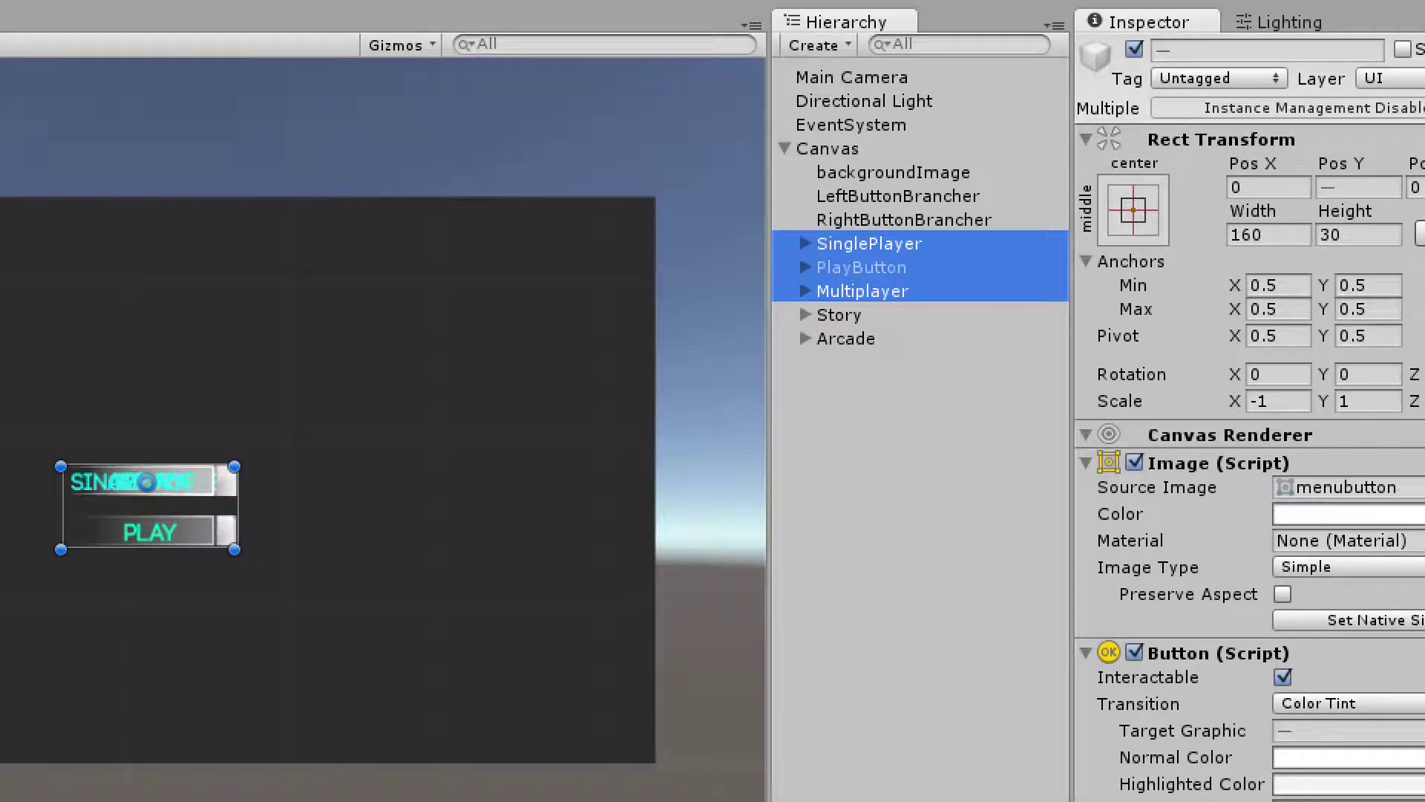
{"action": "left_click", "coordinate": [839, 314]}
{"action": "left_click_drag", "start_coordinate": [839, 315], "coordinate": [148, 692]}
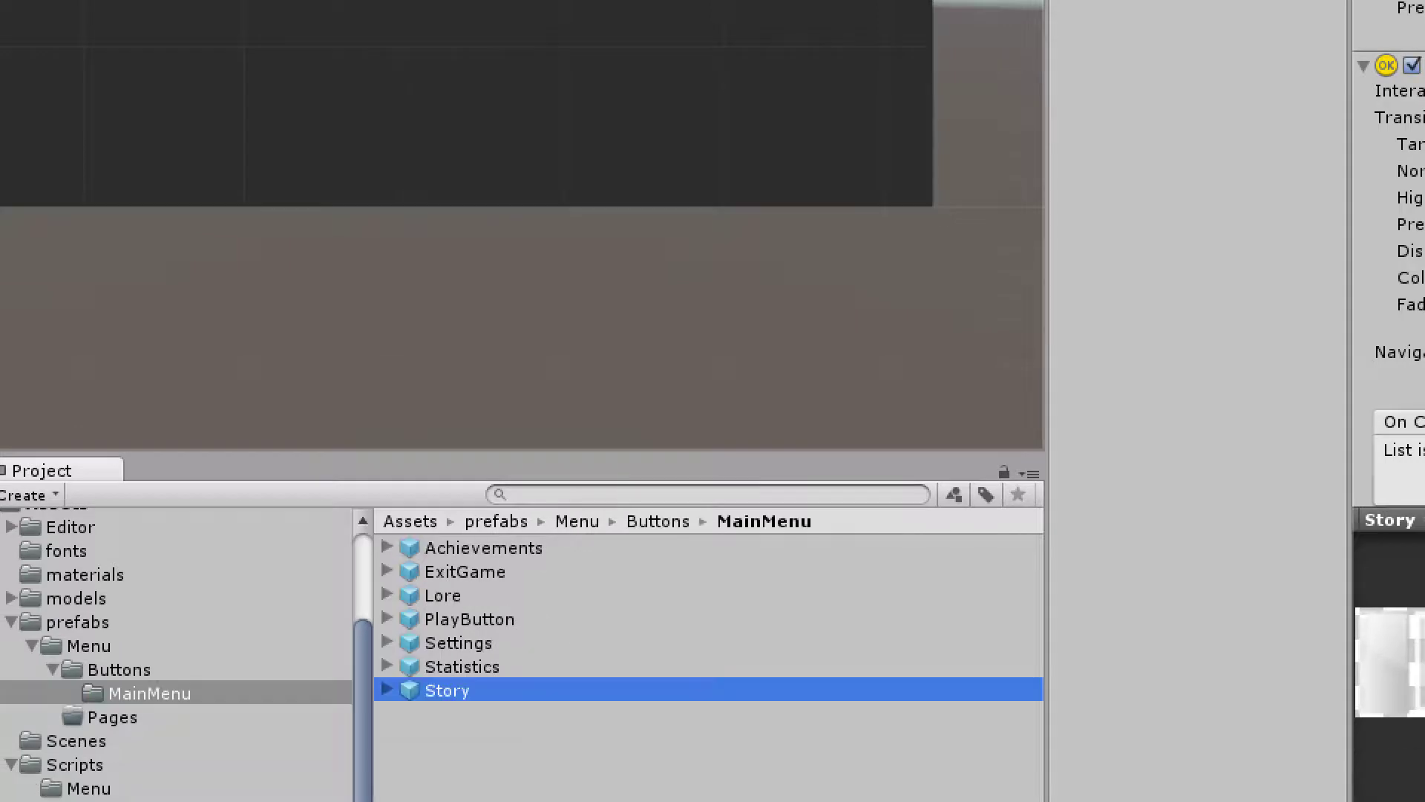
{"action": "left_click", "coordinate": [963, 441]}
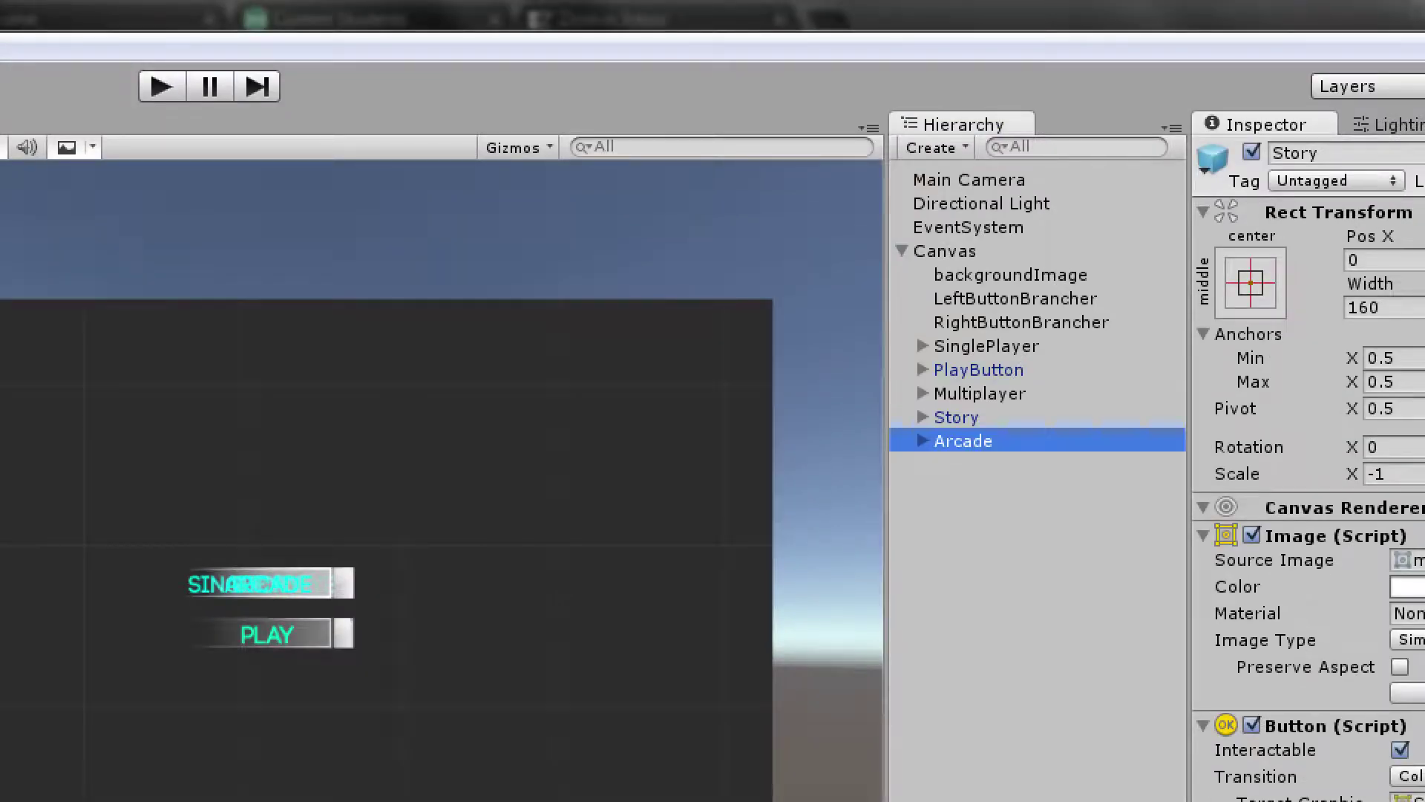
{"action": "left_click_drag", "start_coordinate": [963, 441], "coordinate": [612, 716]}
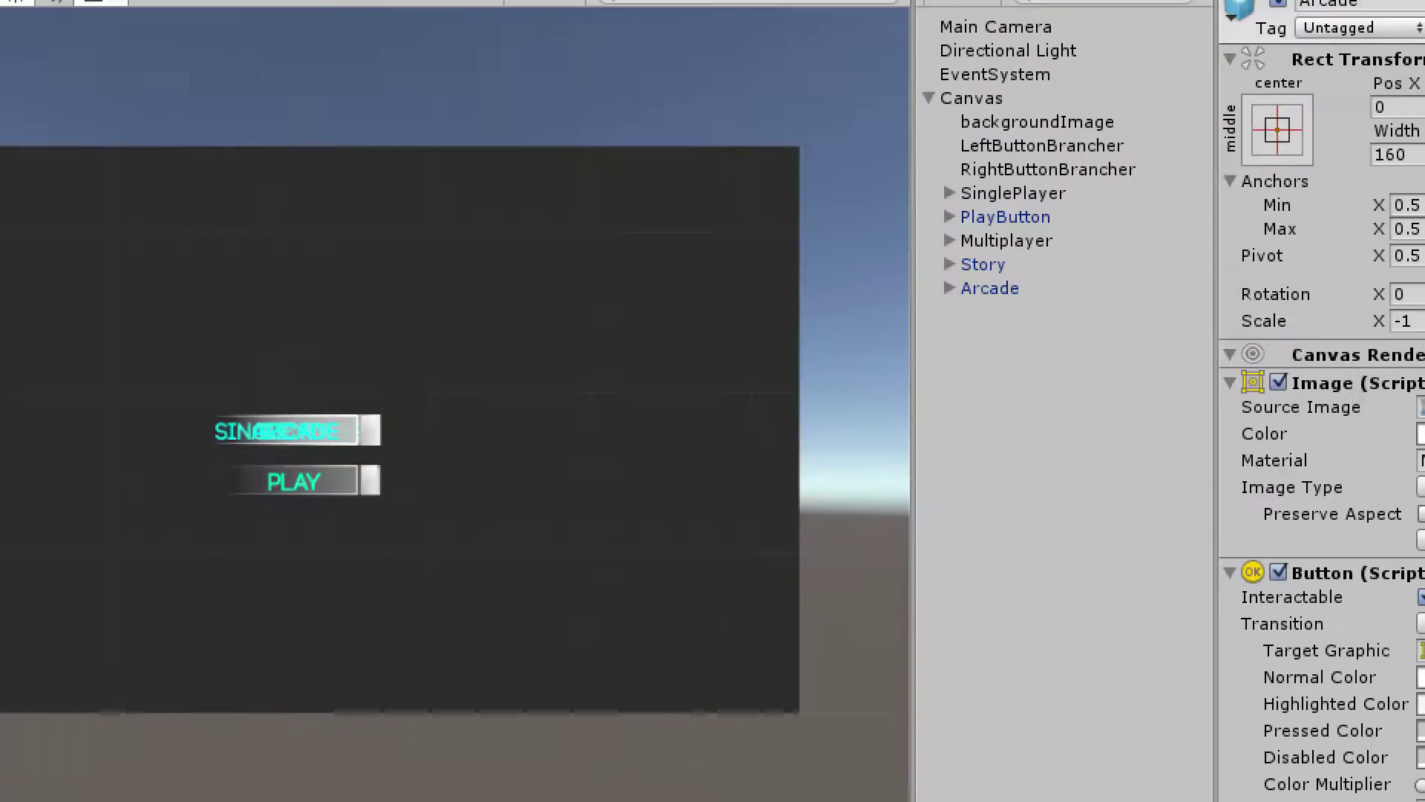
Delete the Story and Arcade buttons from the Canvas in the scene hierarchy
{"action": "left_click", "coordinate": [983, 264]}
{"action": "left_click", "coordinate": [990, 288], "text": "shift"}
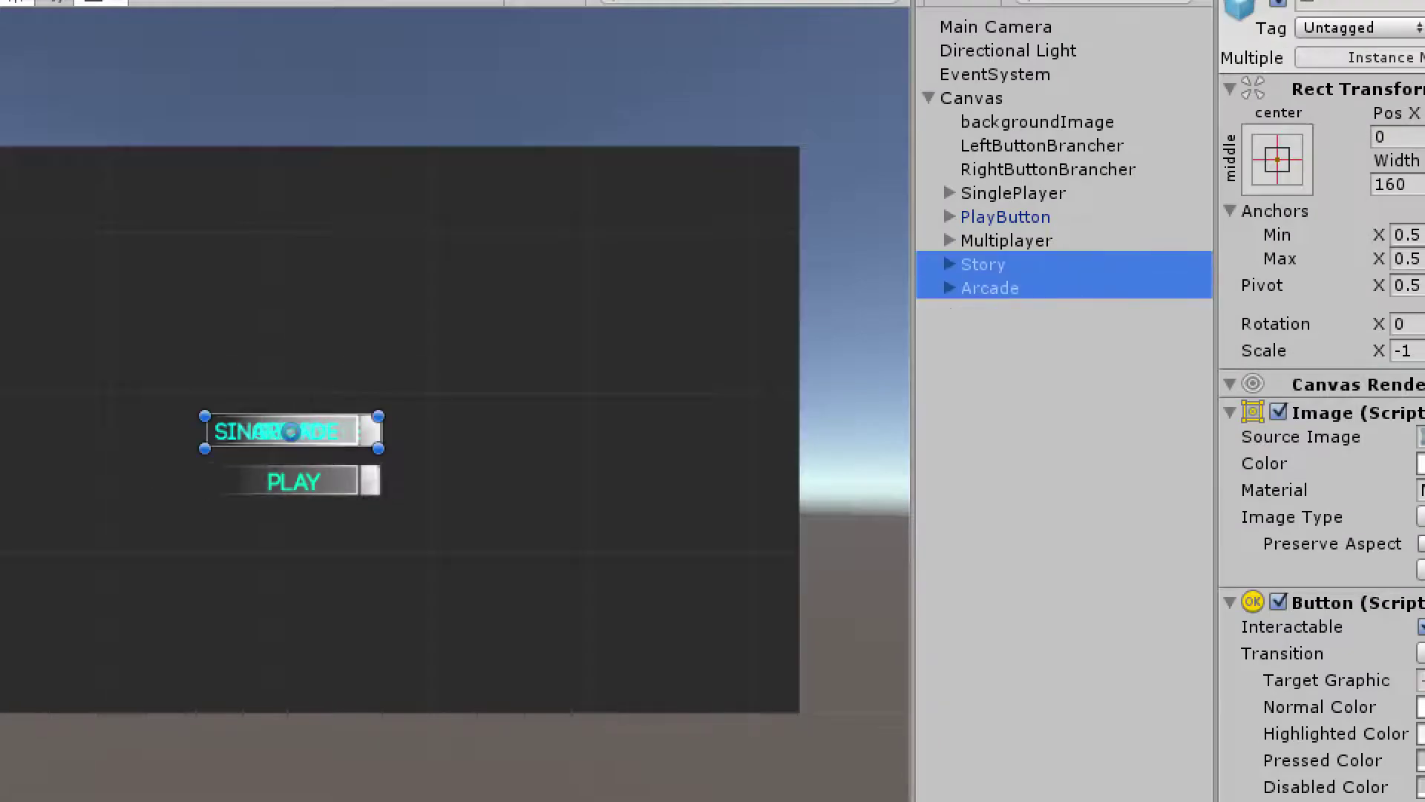
{"action": "right_click", "coordinate": [999, 289]}
{"action": "left_click", "coordinate": [1075, 451]}
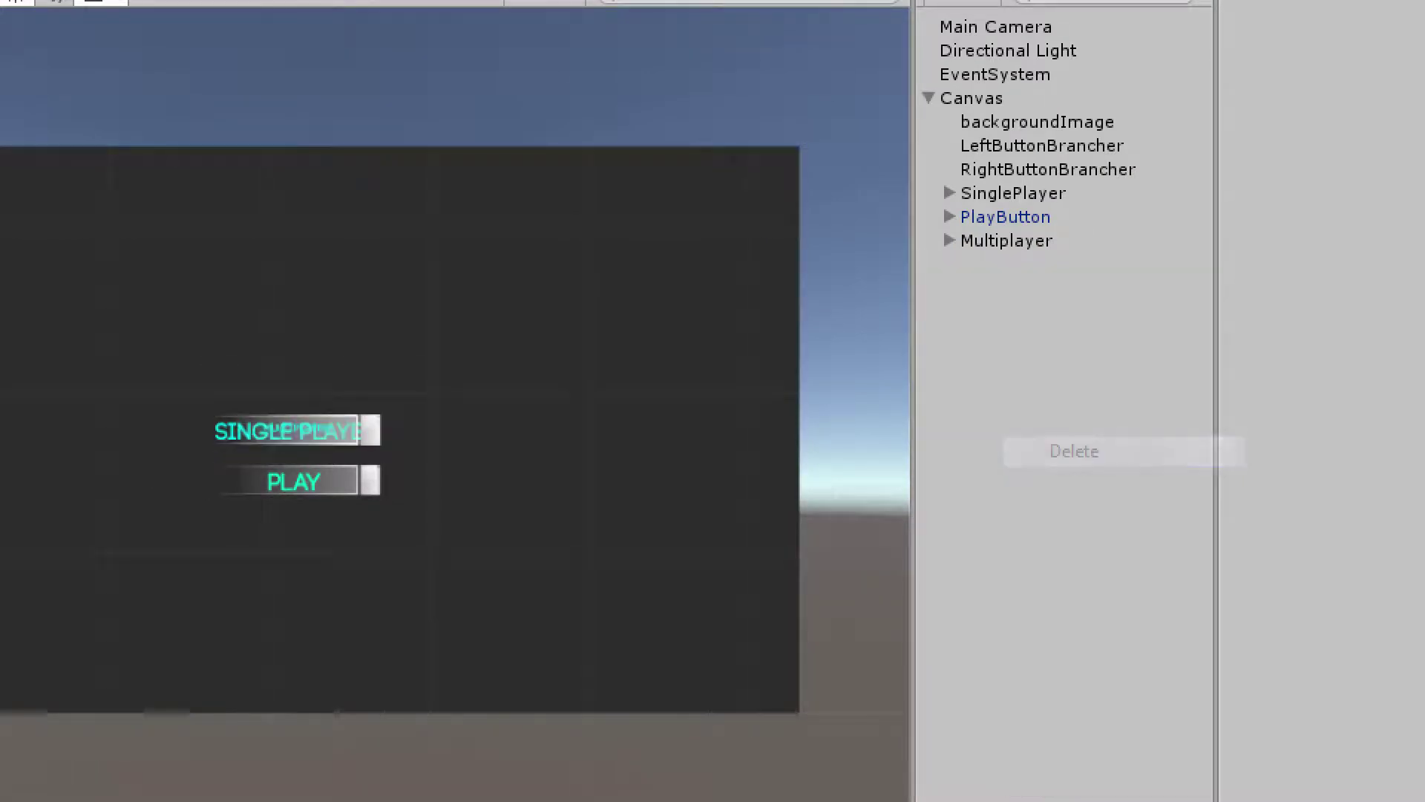
Attach the ButtonBrancher script from the Scripts > Menu folder to PlayButton and set its Button Refs size to 2
{"action": "left_click", "coordinate": [1013, 193]}
{"action": "left_click", "coordinate": [1005, 217]}
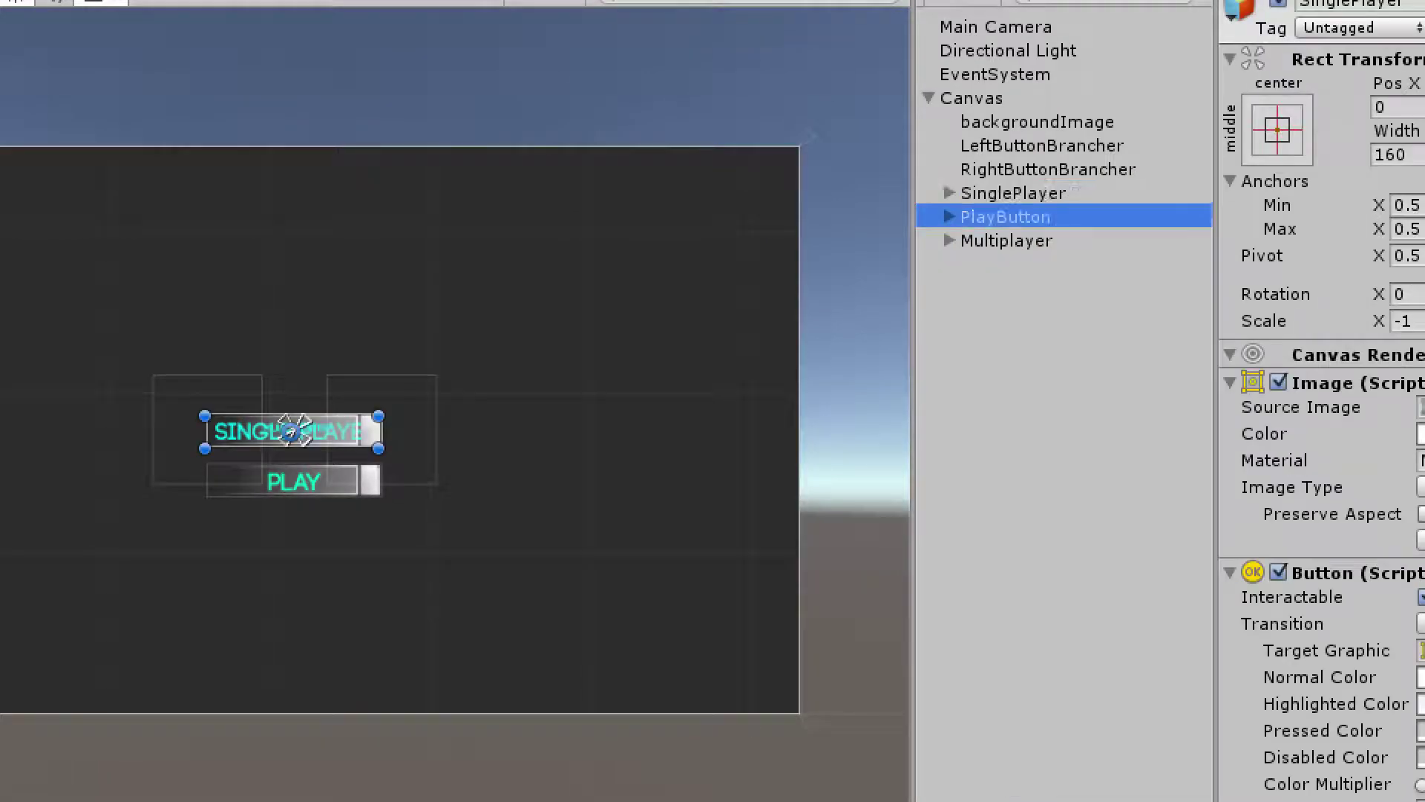
{"action": "scroll", "coordinate": [1192, 475], "scroll_direction": "down", "scroll_amount": 3}
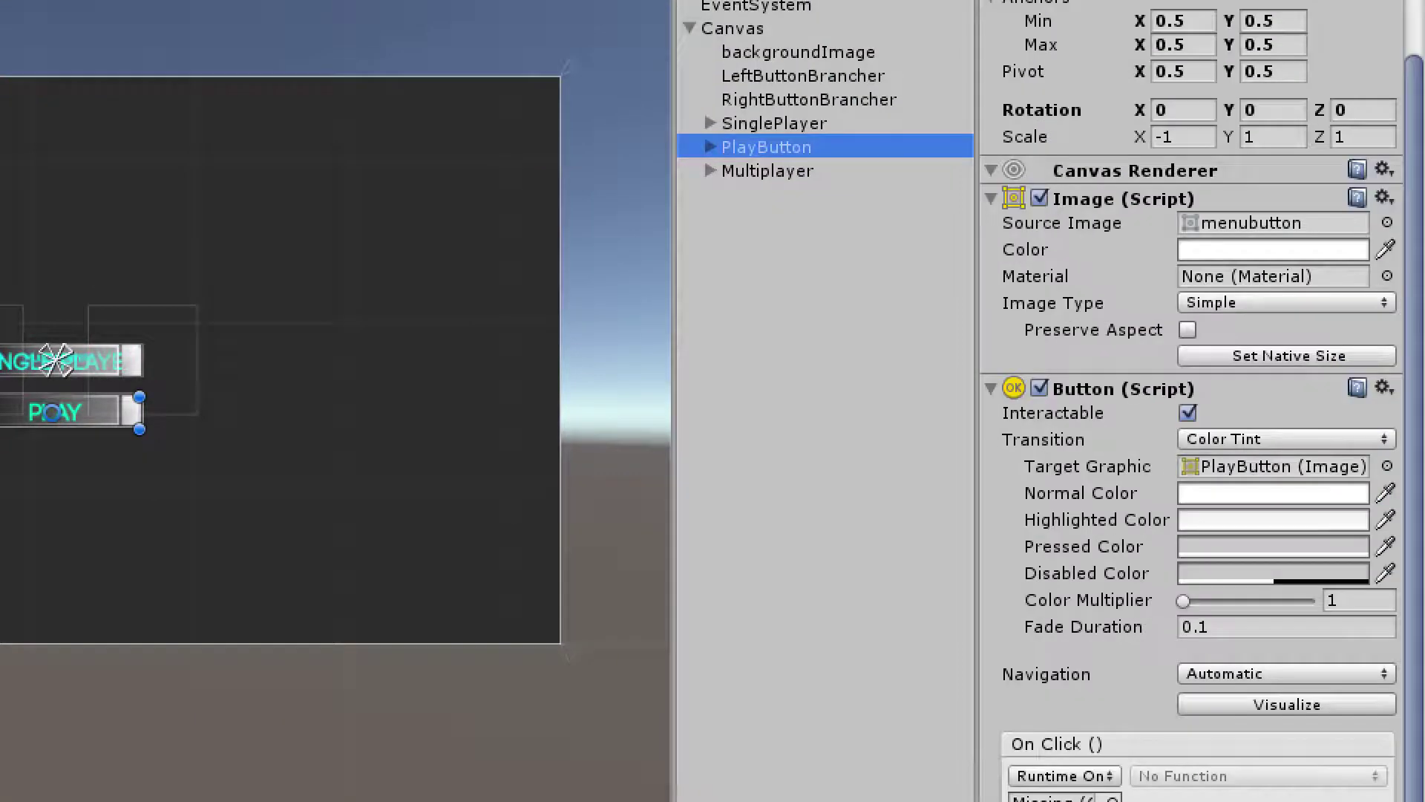
{"action": "left_click", "coordinate": [1124, 389]}
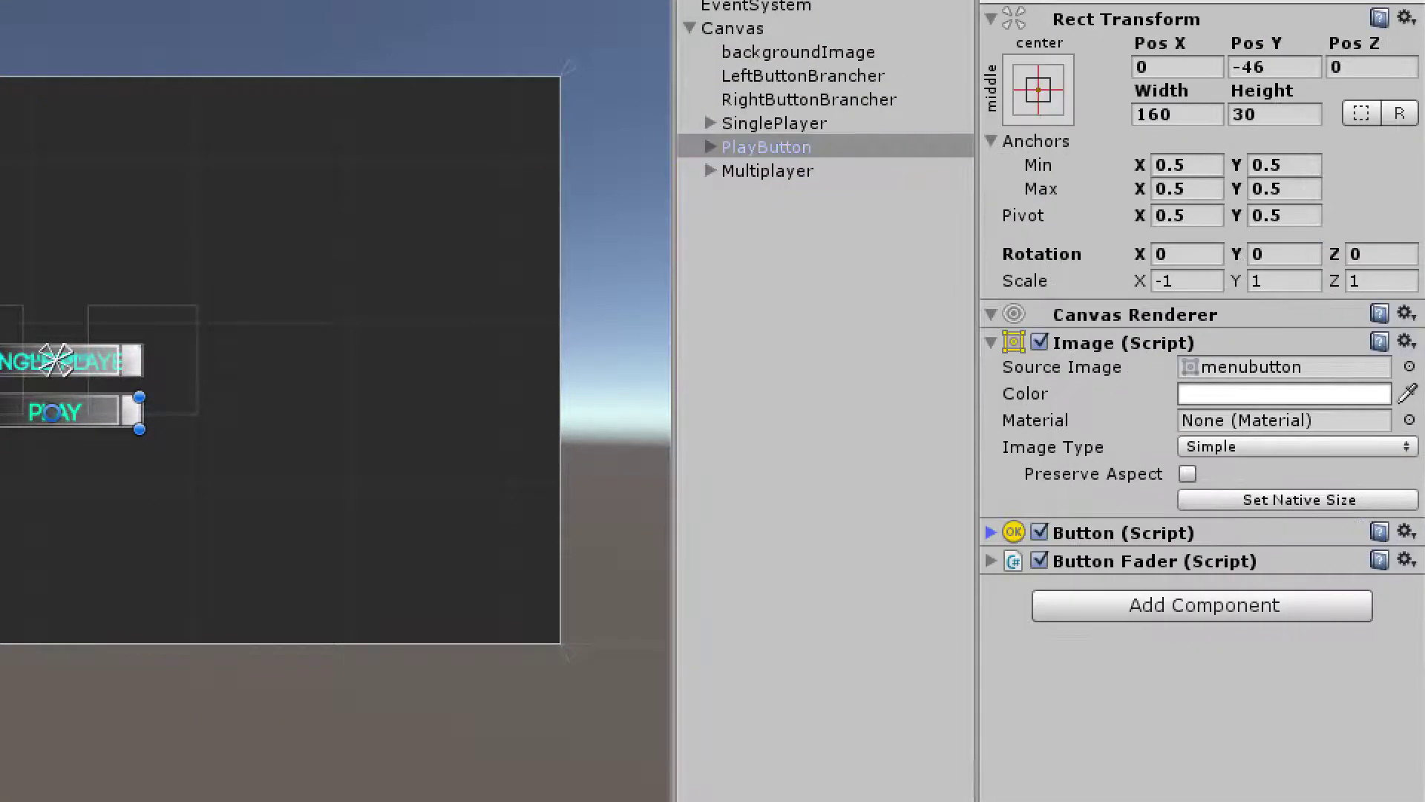
{"action": "left_click", "coordinate": [991, 342]}
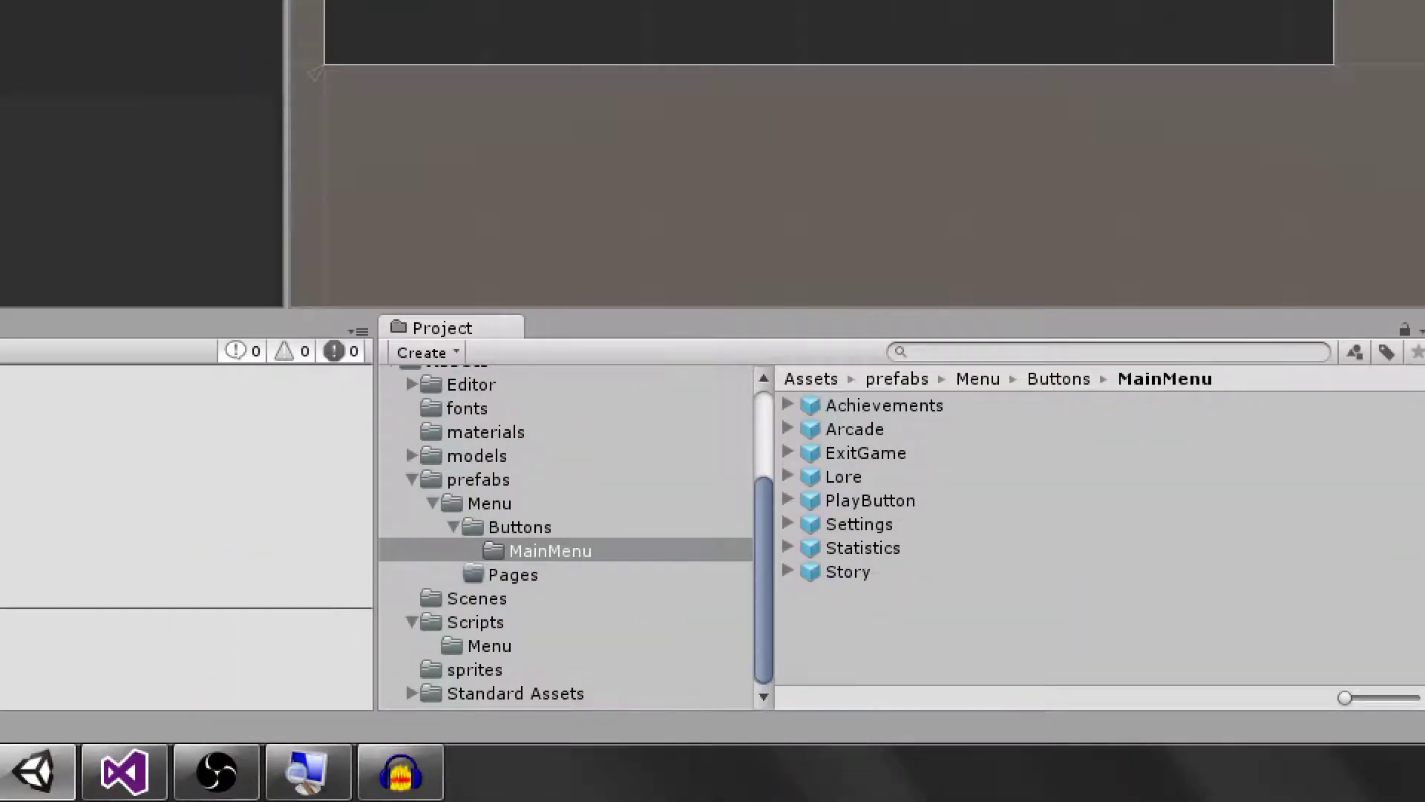
{"action": "left_click", "coordinate": [490, 645]}
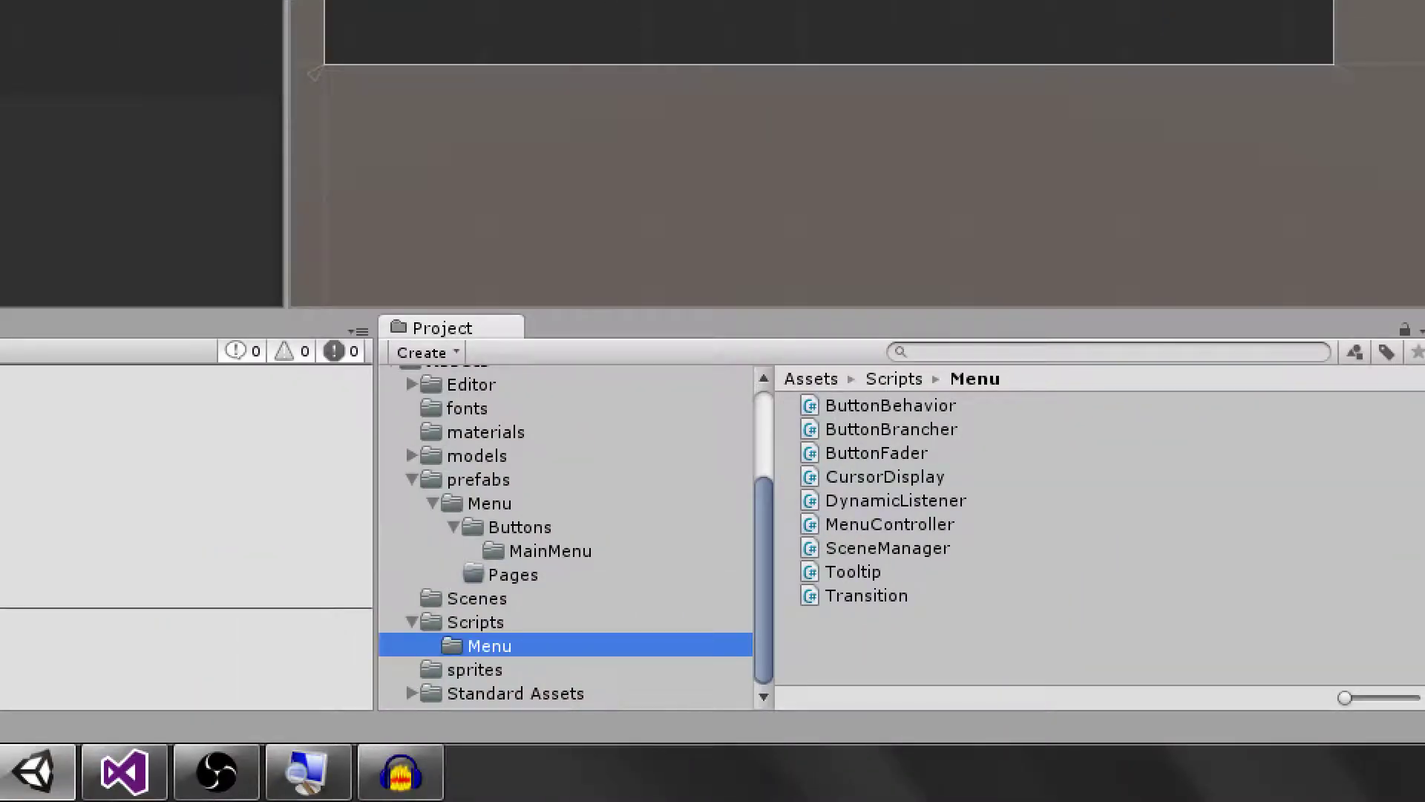
{"action": "left_click_drag", "start_coordinate": [891, 429], "coordinate": [1202, 134]}
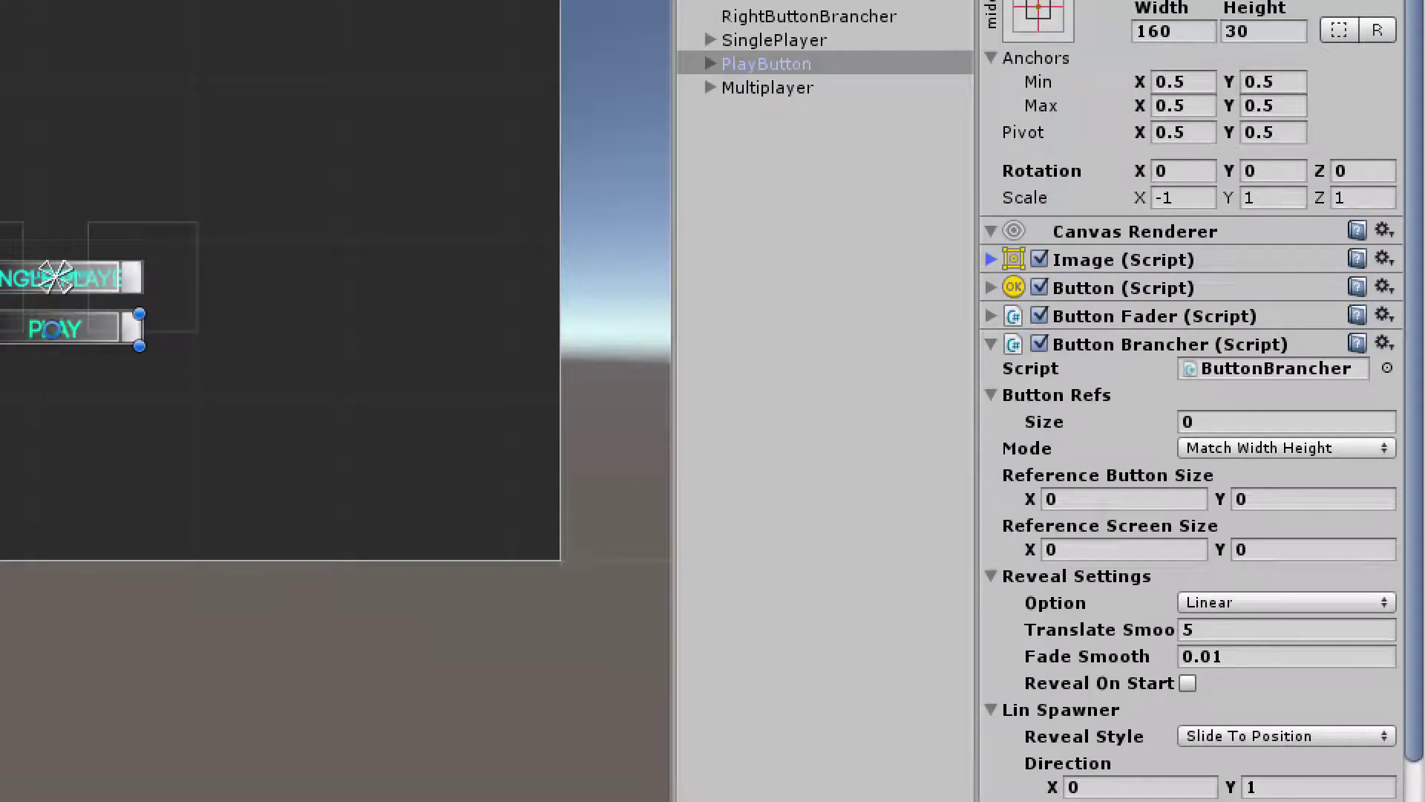
{"action": "left_click", "coordinate": [1190, 422]}
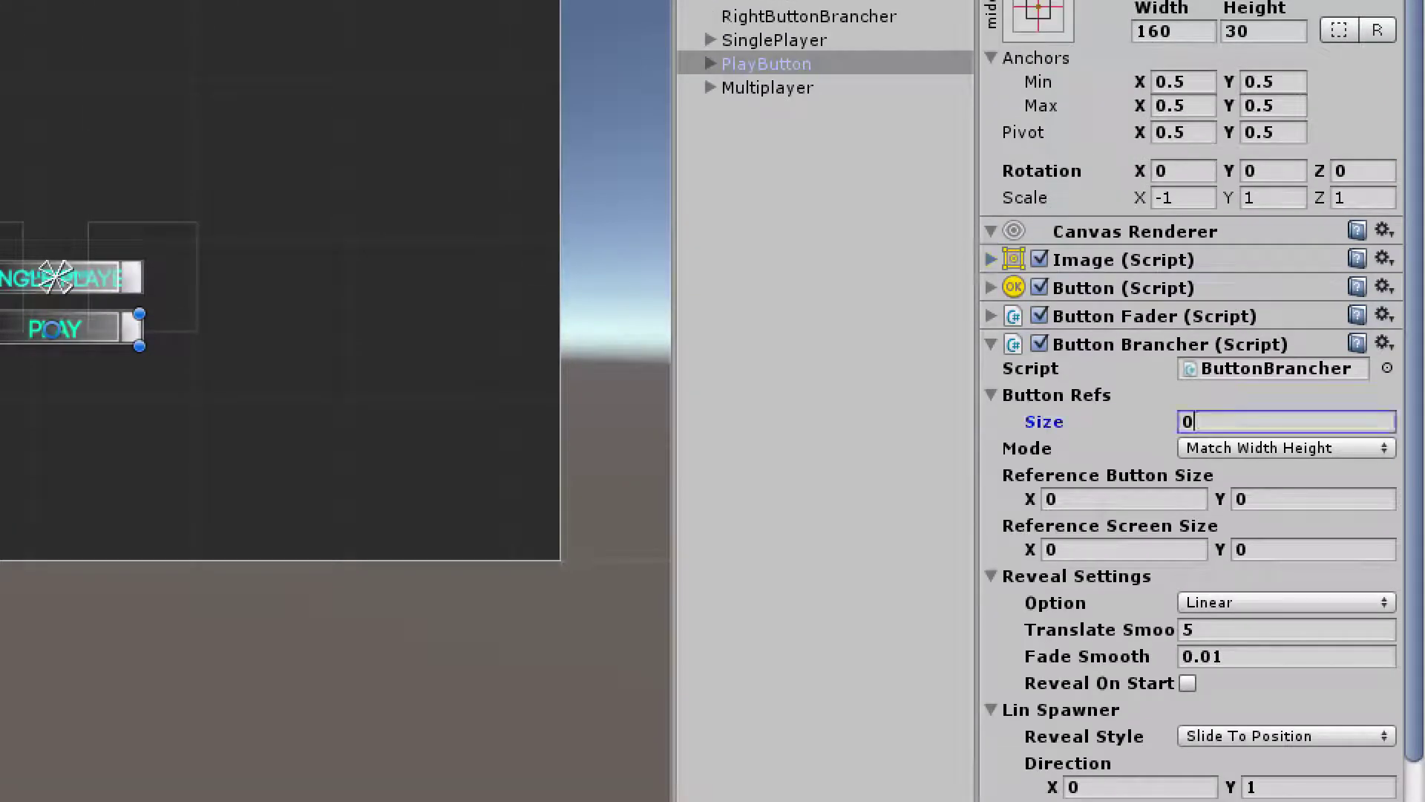
{"action": "type", "text": "2"}
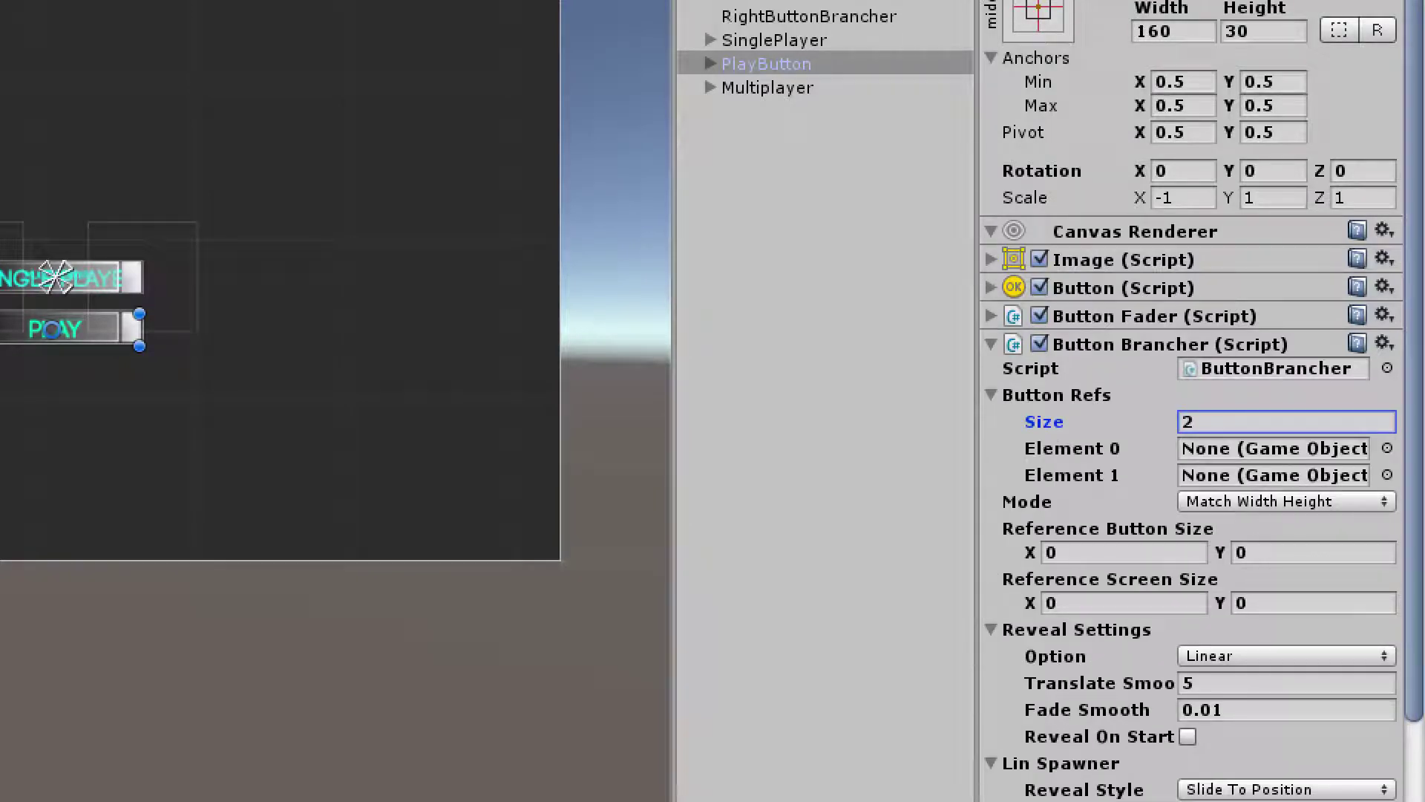
Save SinglePlayer and Multiplayer as prefabs in the MainMenu folder and assign them as Element 0 and Element 1 of PlayButton's Button Refs
{"action": "left_click_drag", "start_coordinate": [773, 40], "coordinate": [249, 583]}
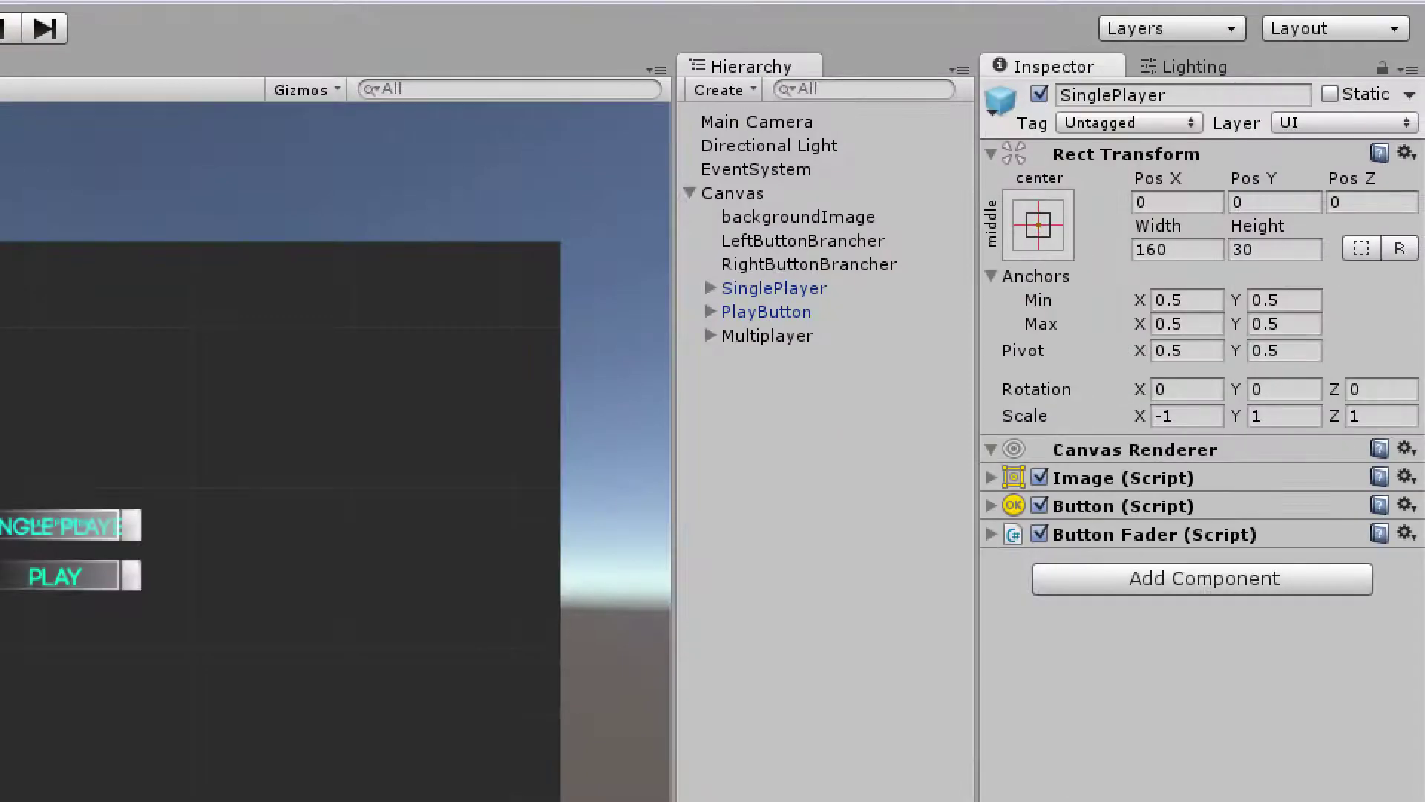
{"action": "left_click_drag", "start_coordinate": [767, 336], "coordinate": [469, 750]}
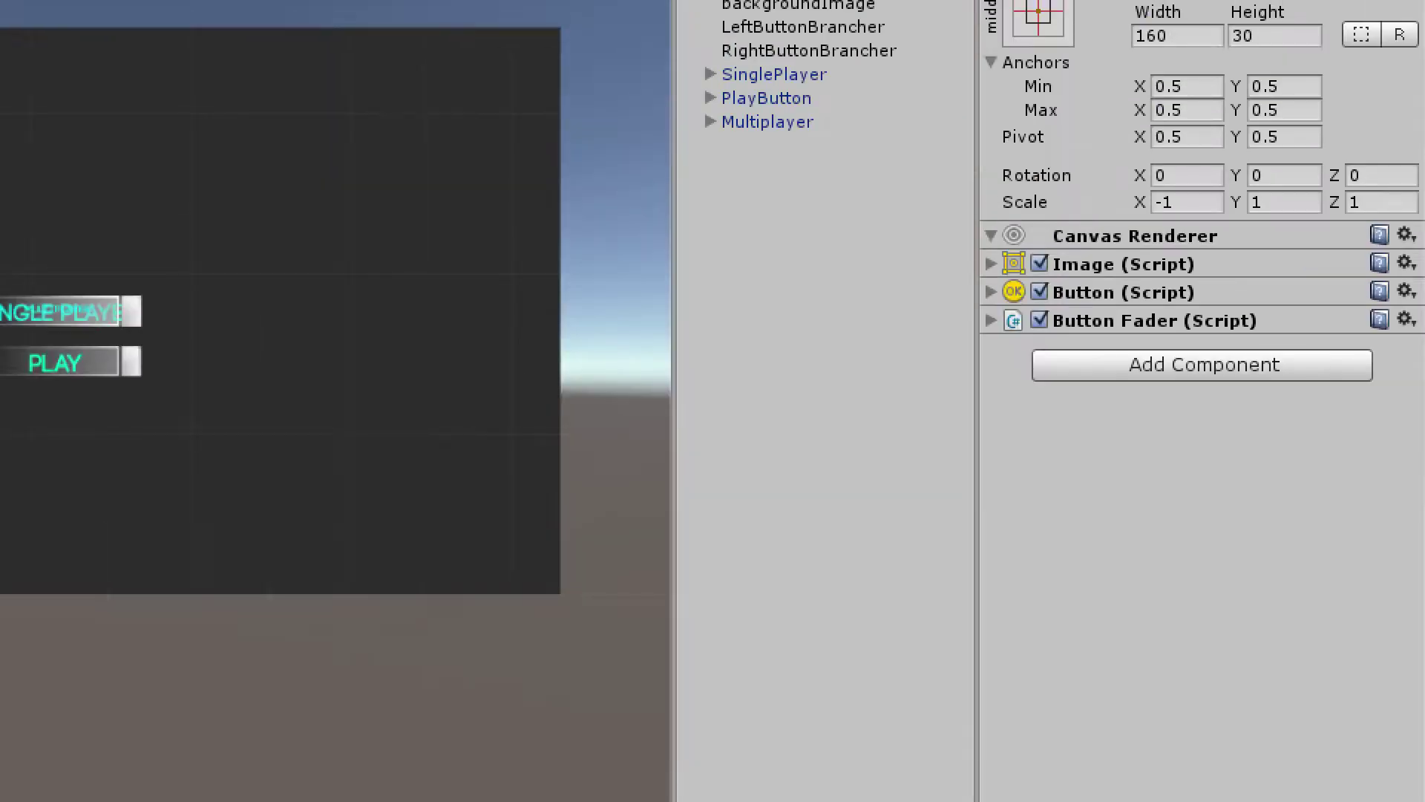
{"action": "left_click", "coordinate": [766, 98]}
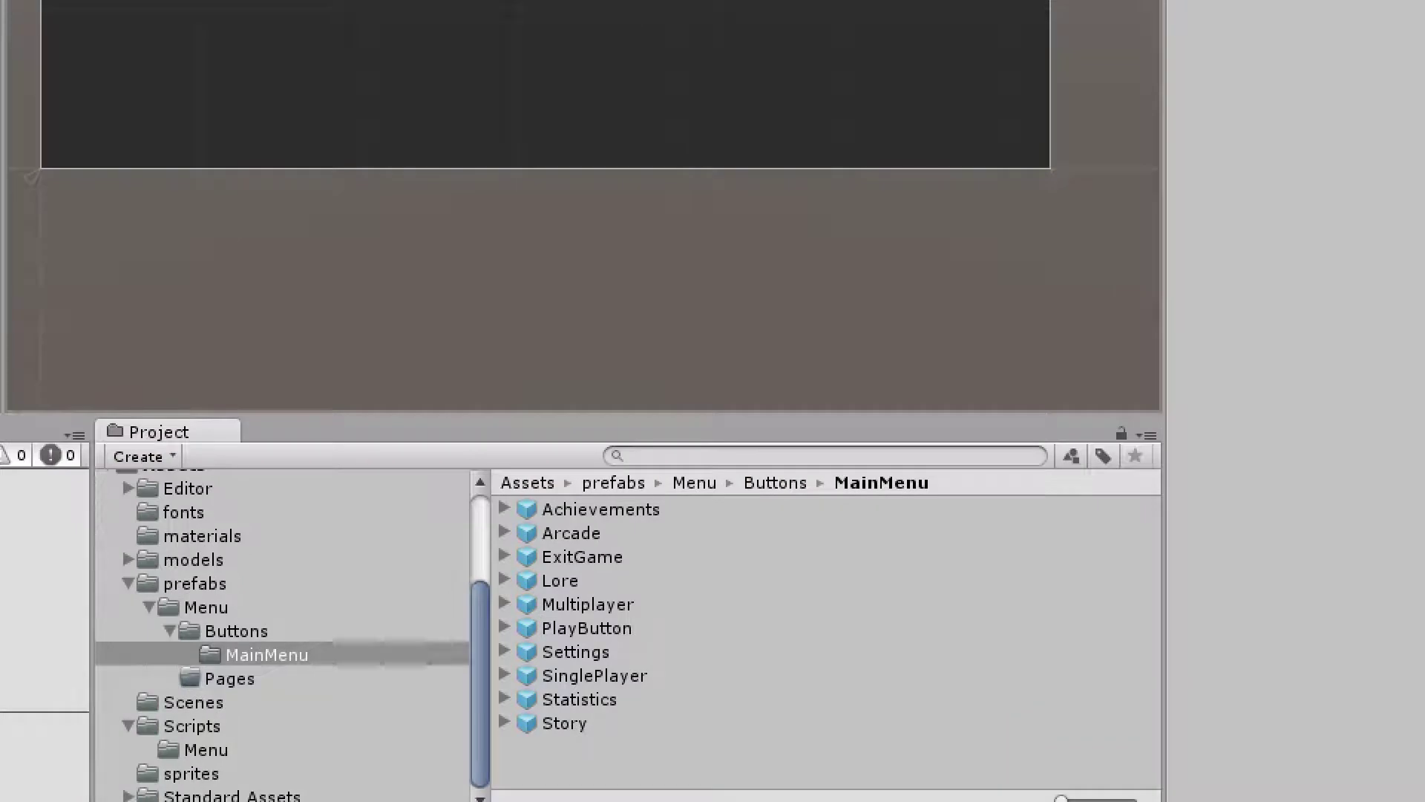
{"action": "left_click_drag", "start_coordinate": [594, 675], "coordinate": [1273, 82]}
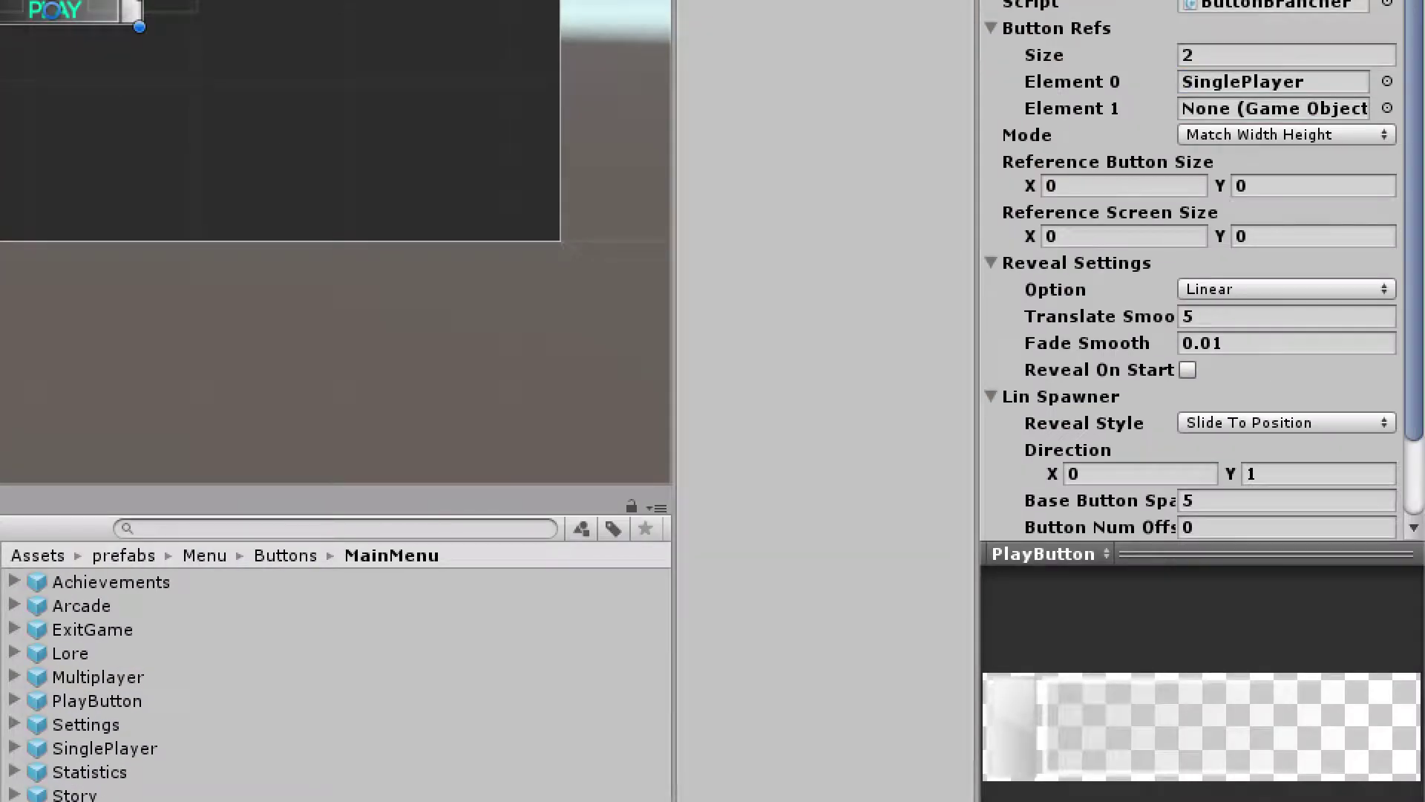
{"action": "left_click_drag", "start_coordinate": [162, 649], "coordinate": [1273, 80]}
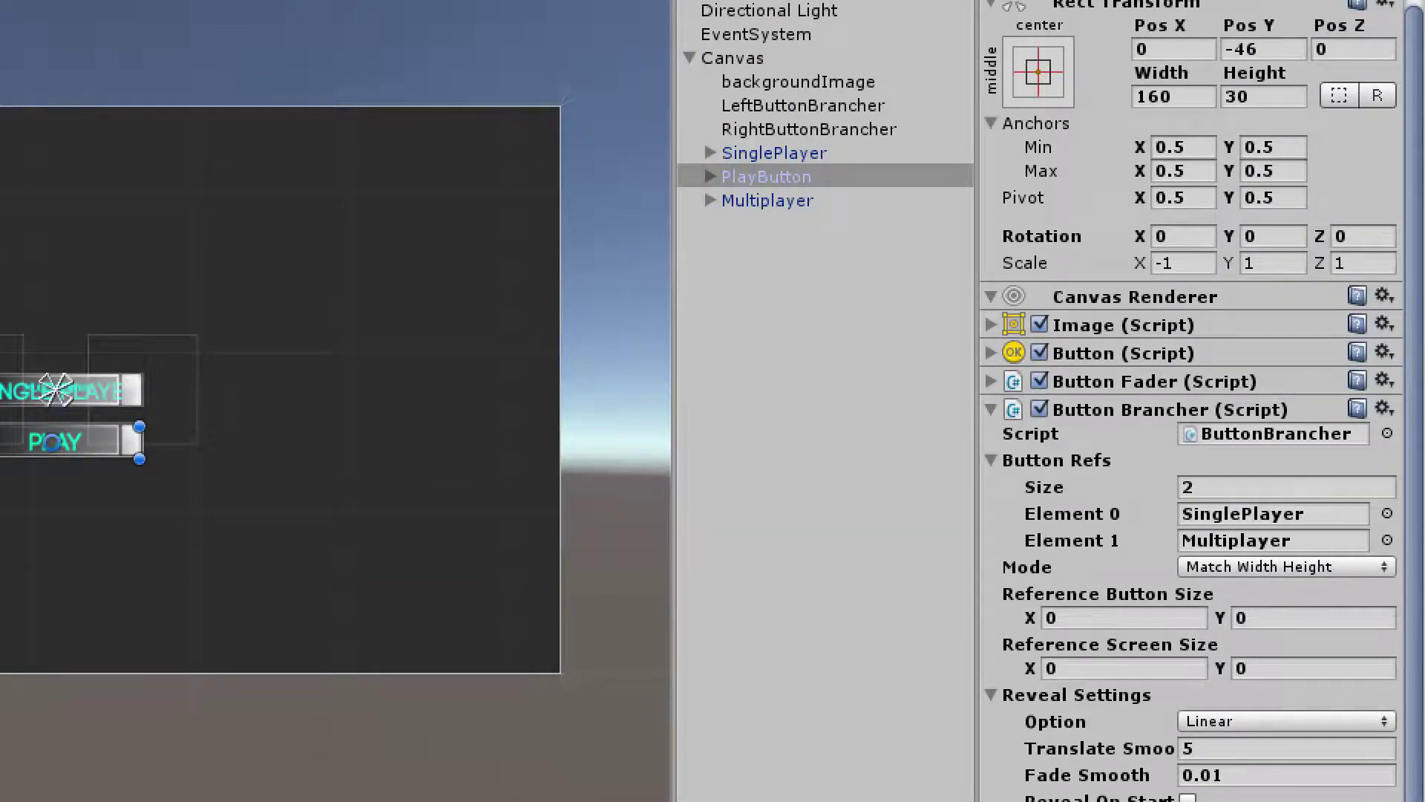
Set the Mode of PlayButton's Button Brancher to Independent Width Height
{"action": "left_click", "coordinate": [1286, 567]}
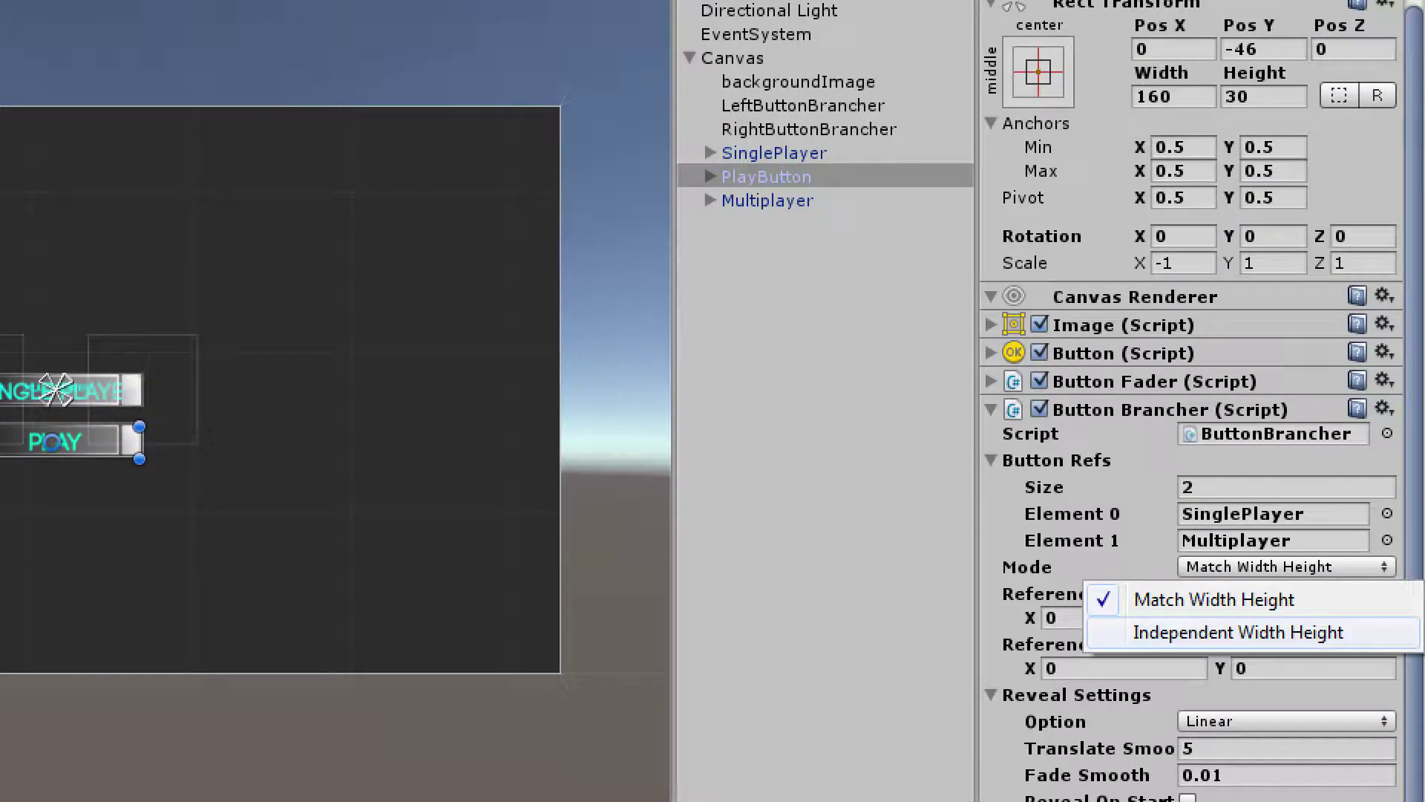
{"action": "left_click", "coordinate": [1238, 632]}
{"action": "left_click", "coordinate": [1286, 566]}
{"action": "left_click", "coordinate": [1217, 595]}
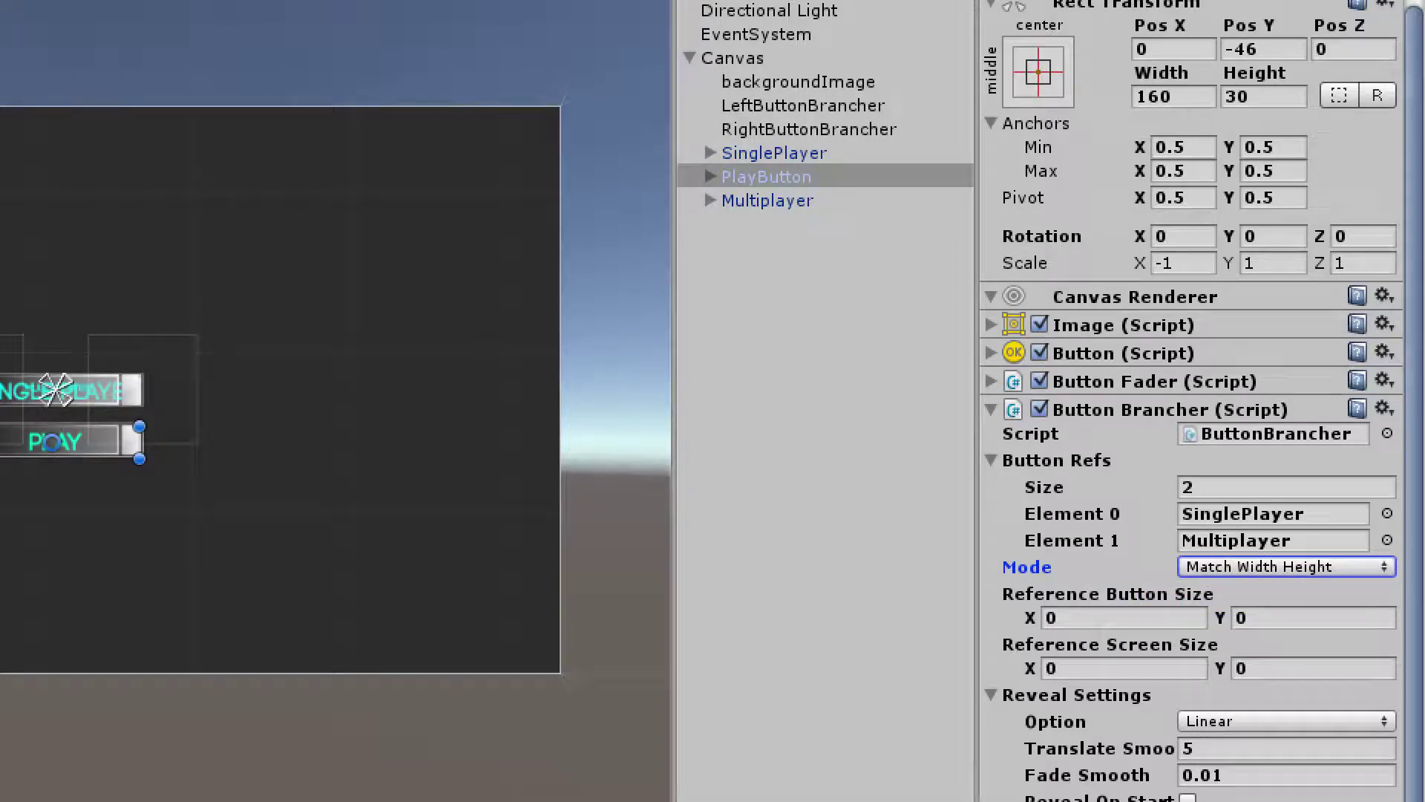
{"action": "left_click", "coordinate": [1286, 566]}
{"action": "left_click", "coordinate": [1239, 632]}
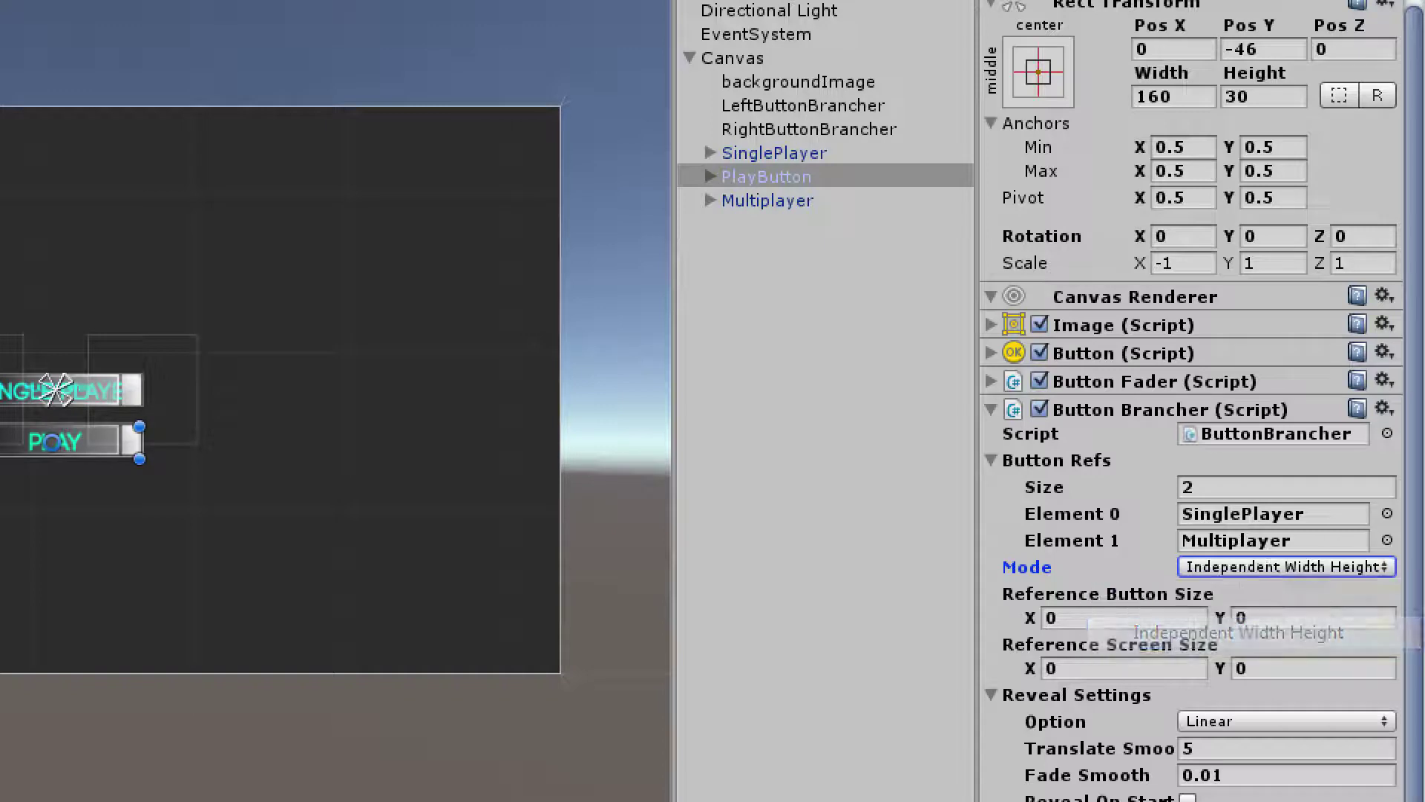
Set the Button Brancher's Reference Button Size to 124 by 24 and its Reference Screen Size to 800 by 600
{"action": "left_click", "coordinate": [1104, 622]}
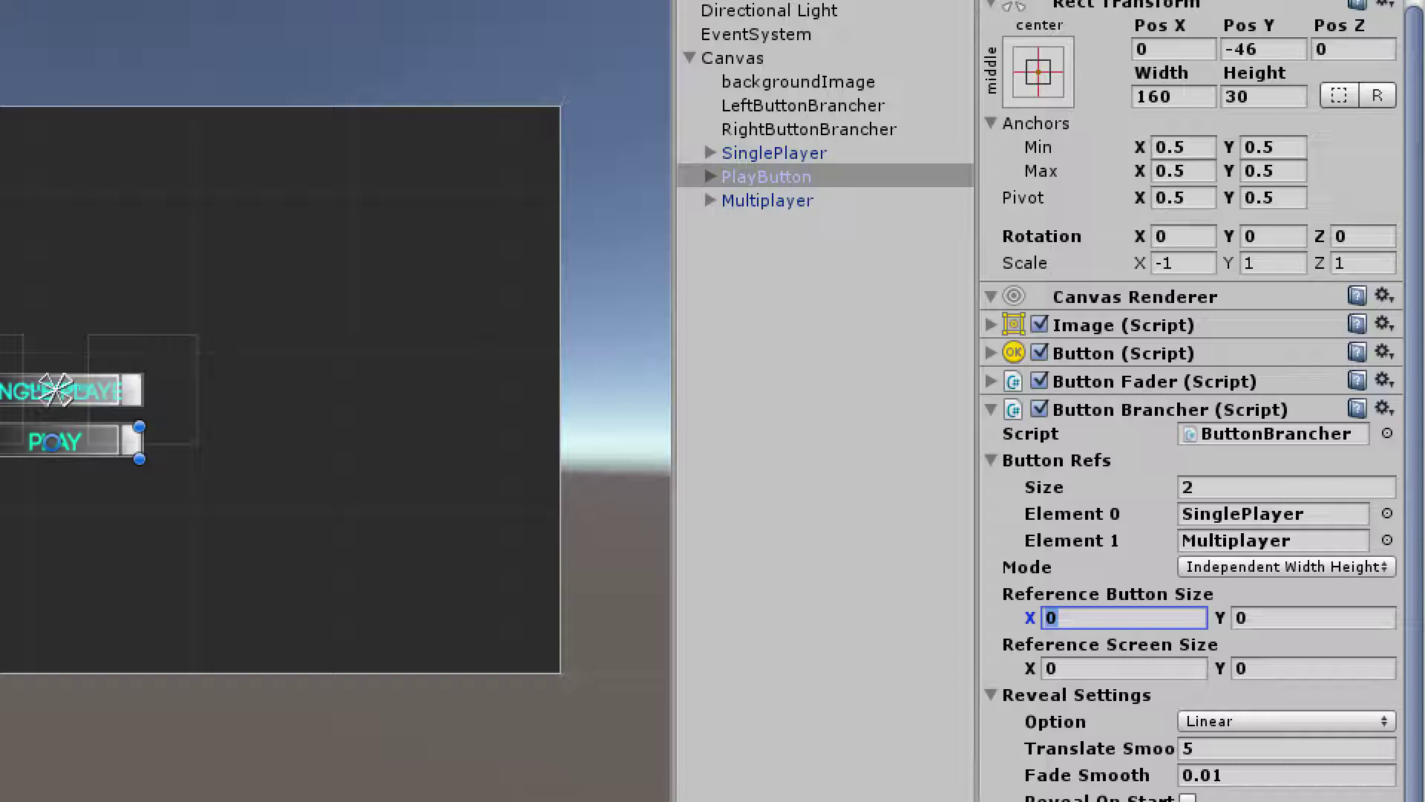
{"action": "type", "text": "124"}
{"action": "key", "text": "Tab"}
{"action": "type", "text": "24"}
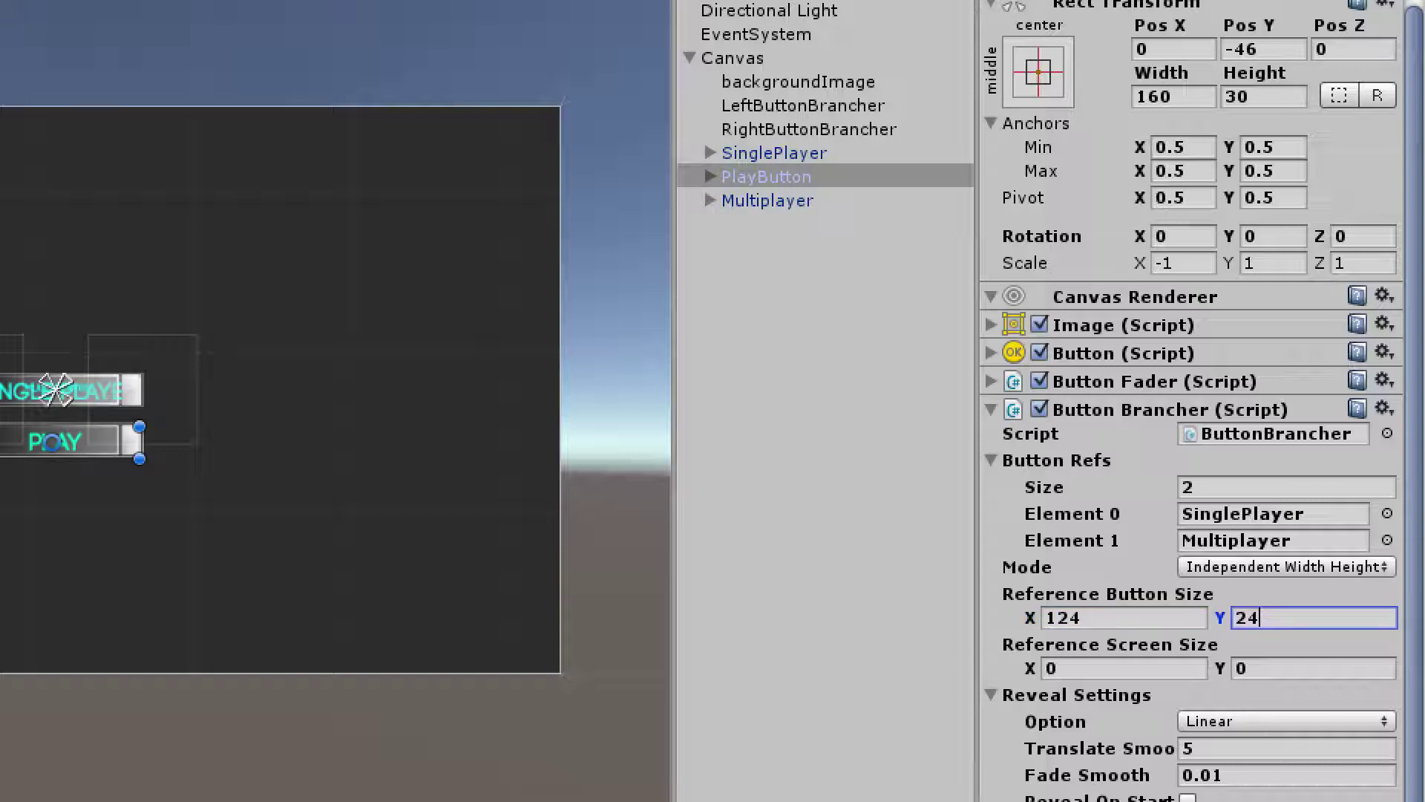
{"action": "key", "text": "Tab"}
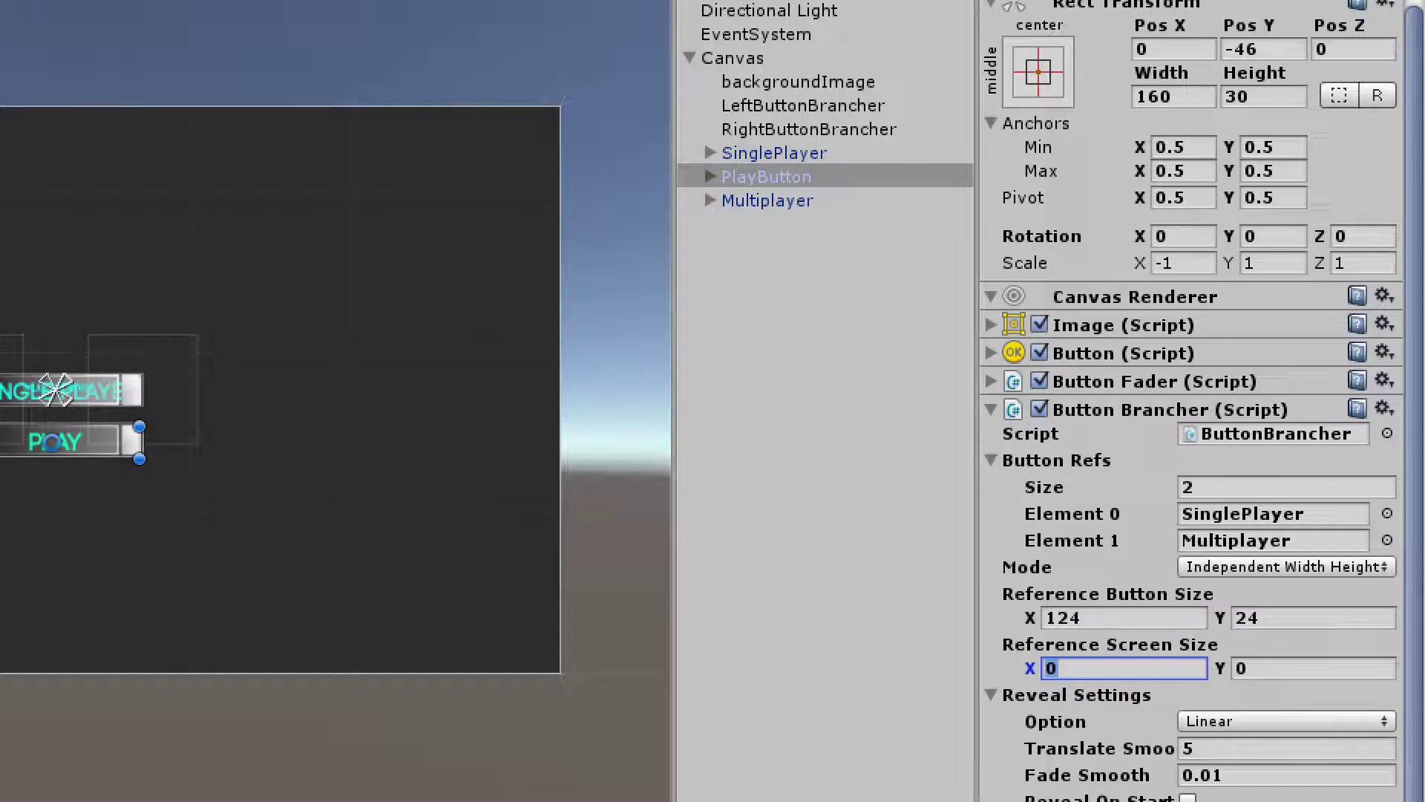
{"action": "type", "text": "800"}
{"action": "key", "text": "Tab"}
{"action": "type", "text": "600"}
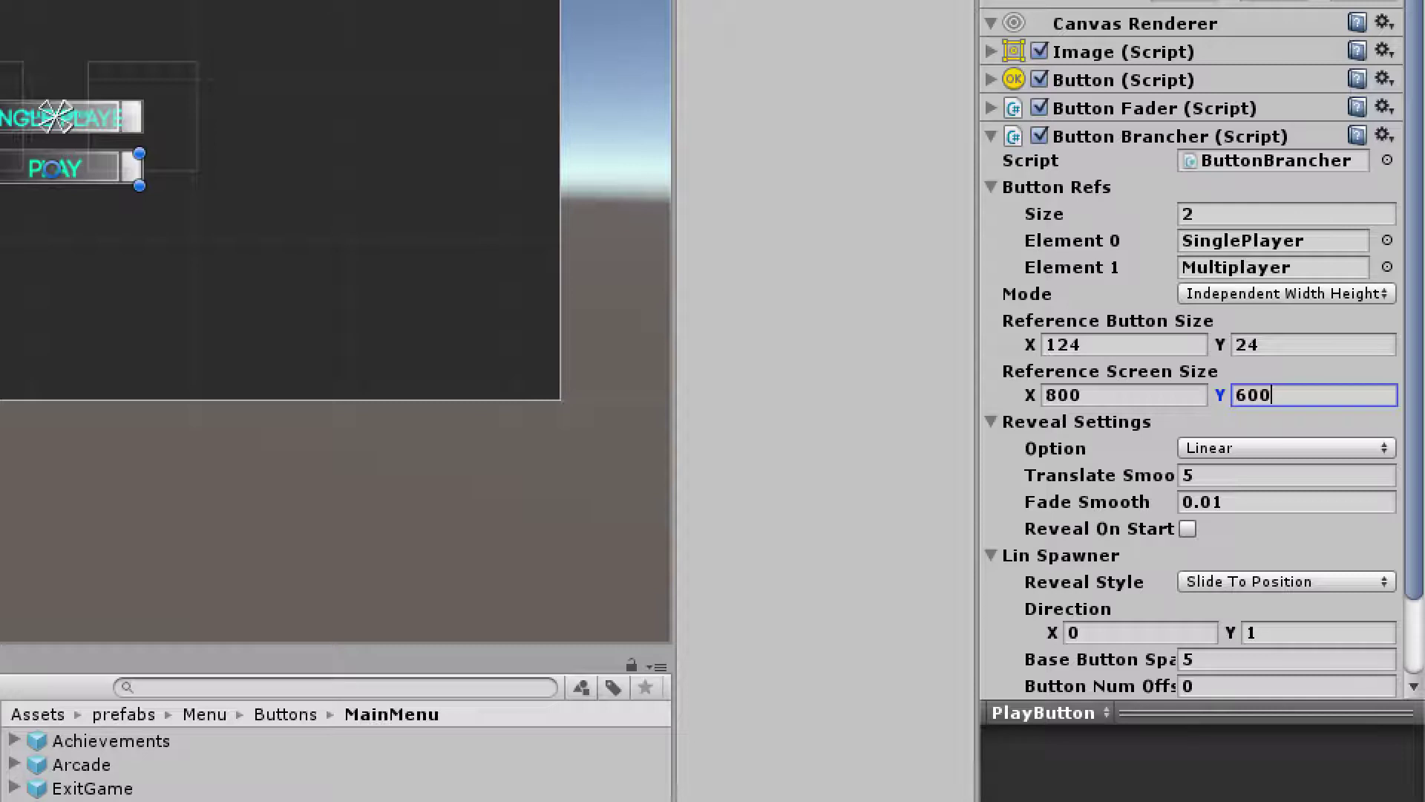
Set Fade Smooth in the Button Brancher's Reveal Settings to 0.03
{"action": "left_click", "coordinate": [1285, 475]}
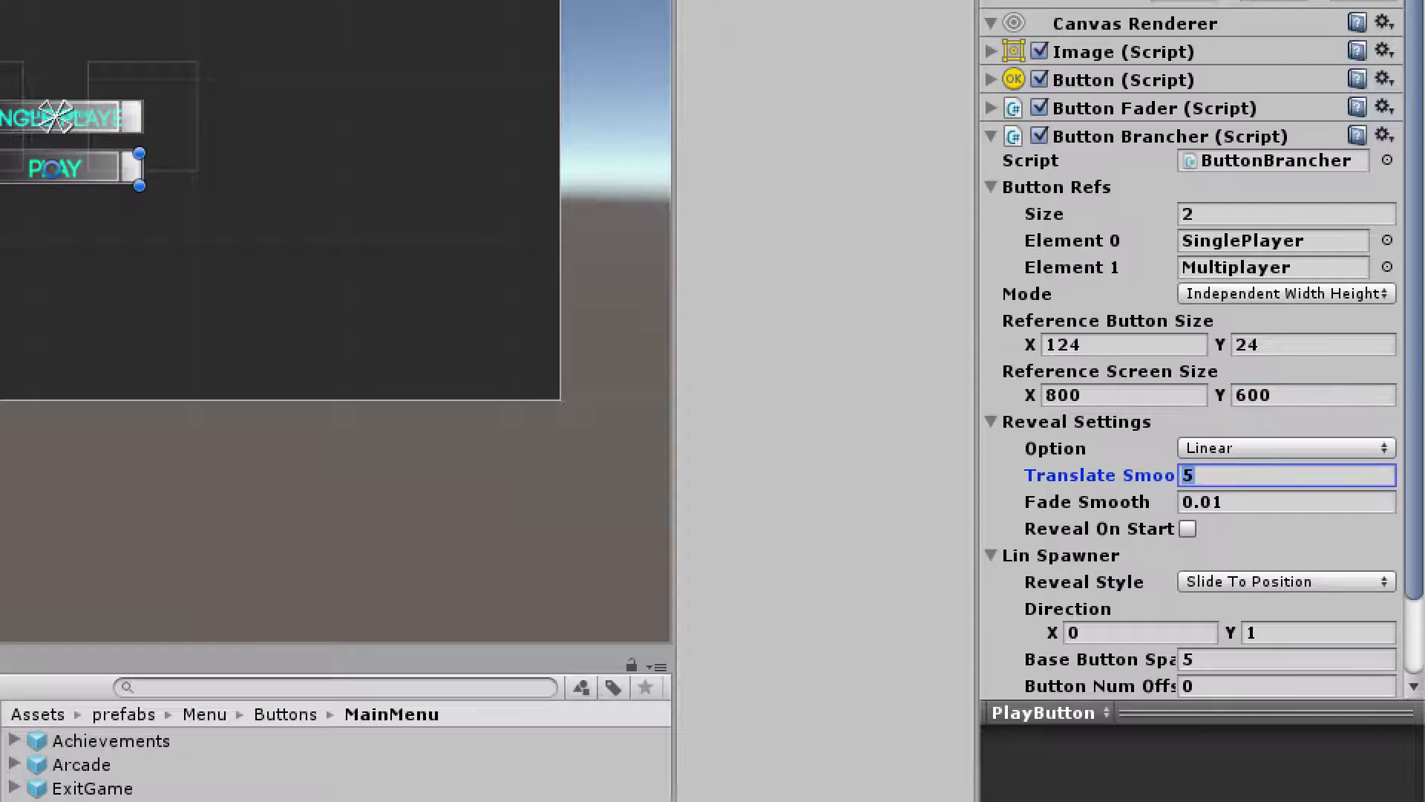
{"action": "key", "text": "Tab"}
{"action": "key", "text": "End"}
{"action": "key", "text": "BackSpace"}
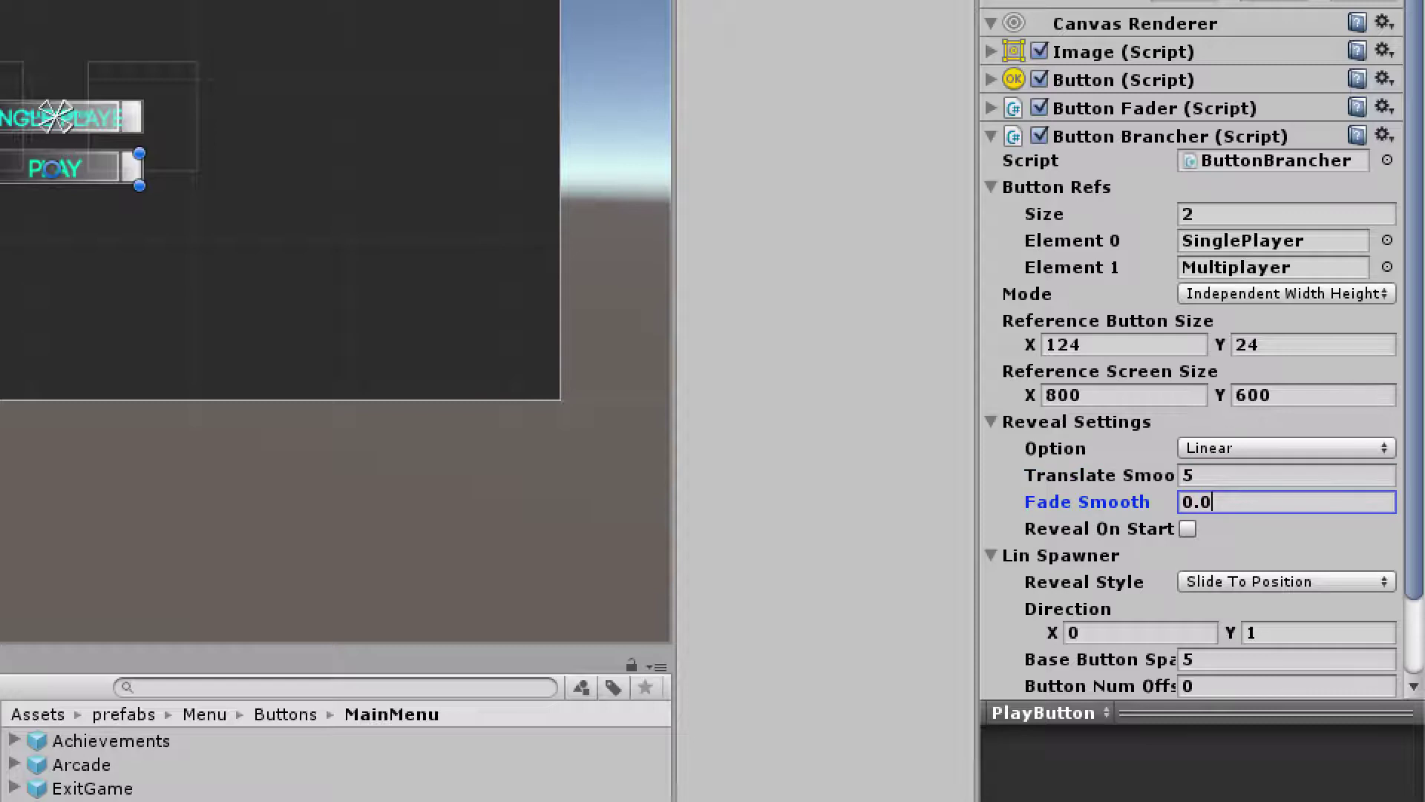
{"action": "type", "text": "3"}
{"action": "key", "text": "Tab"}
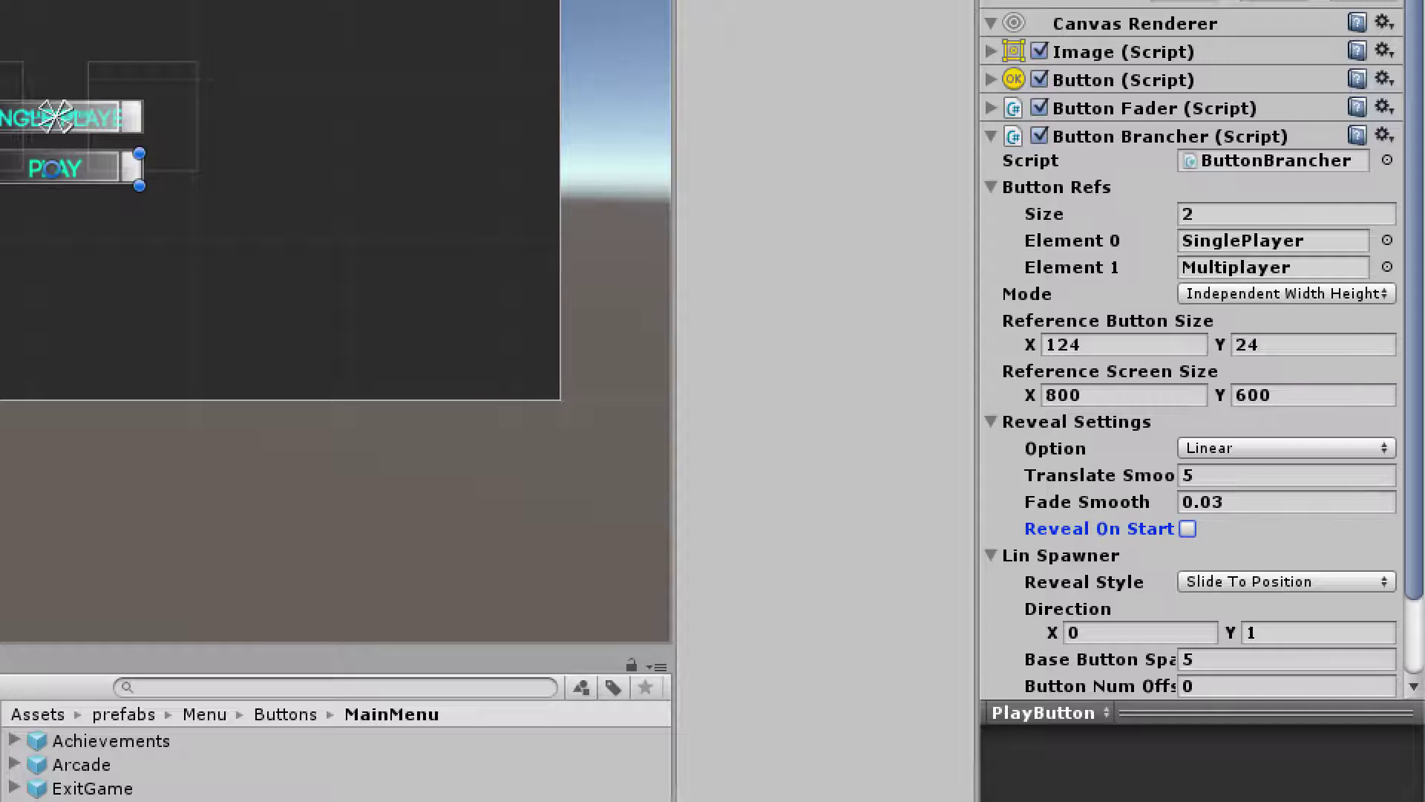
Set the Lin Spawner's Reveal Style to Fade In At Position and go through its direction, button spacing and button number offset values
{"action": "scroll", "coordinate": [1192, 371], "scroll_direction": "down", "scroll_amount": 3}
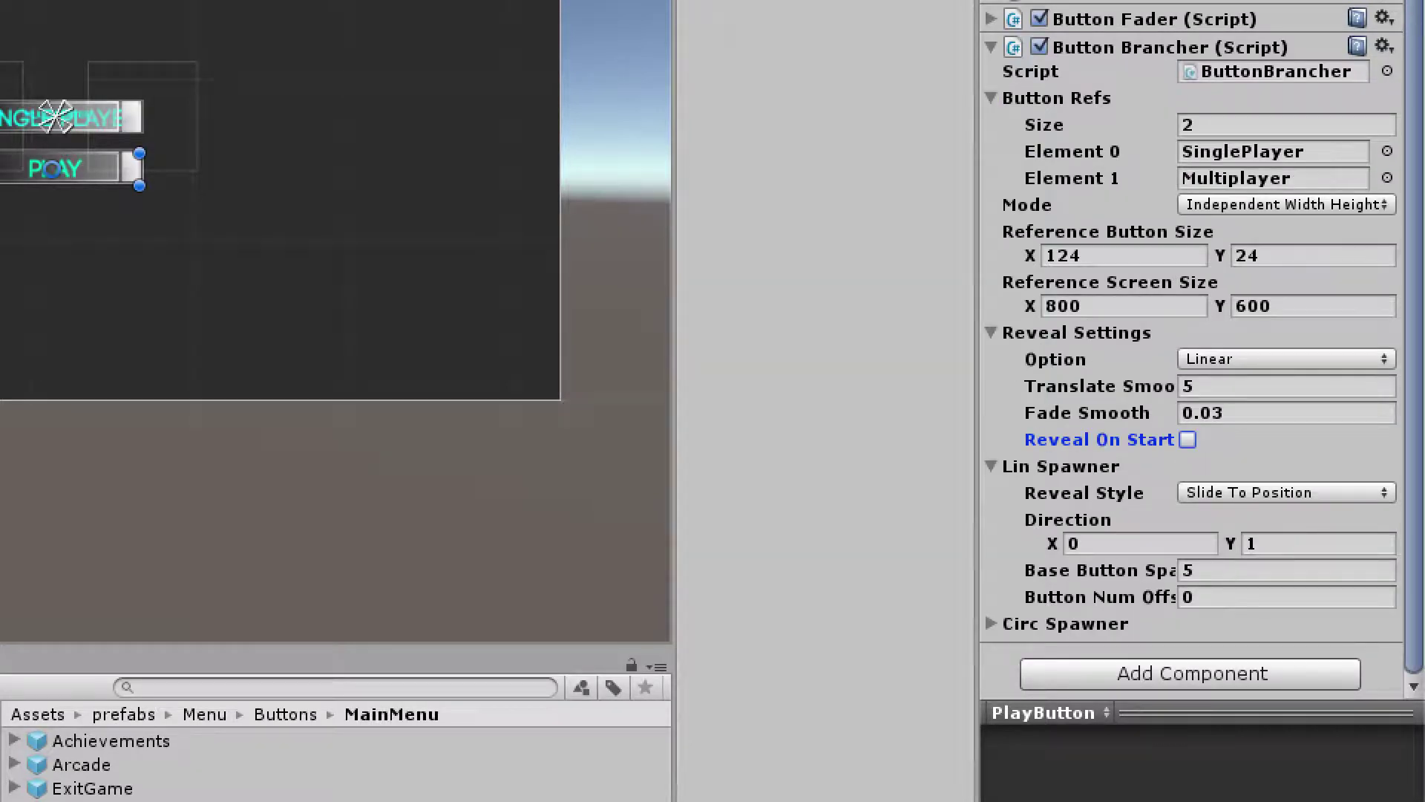
{"action": "left_click", "coordinate": [1287, 492]}
{"action": "left_click", "coordinate": [1262, 557]}
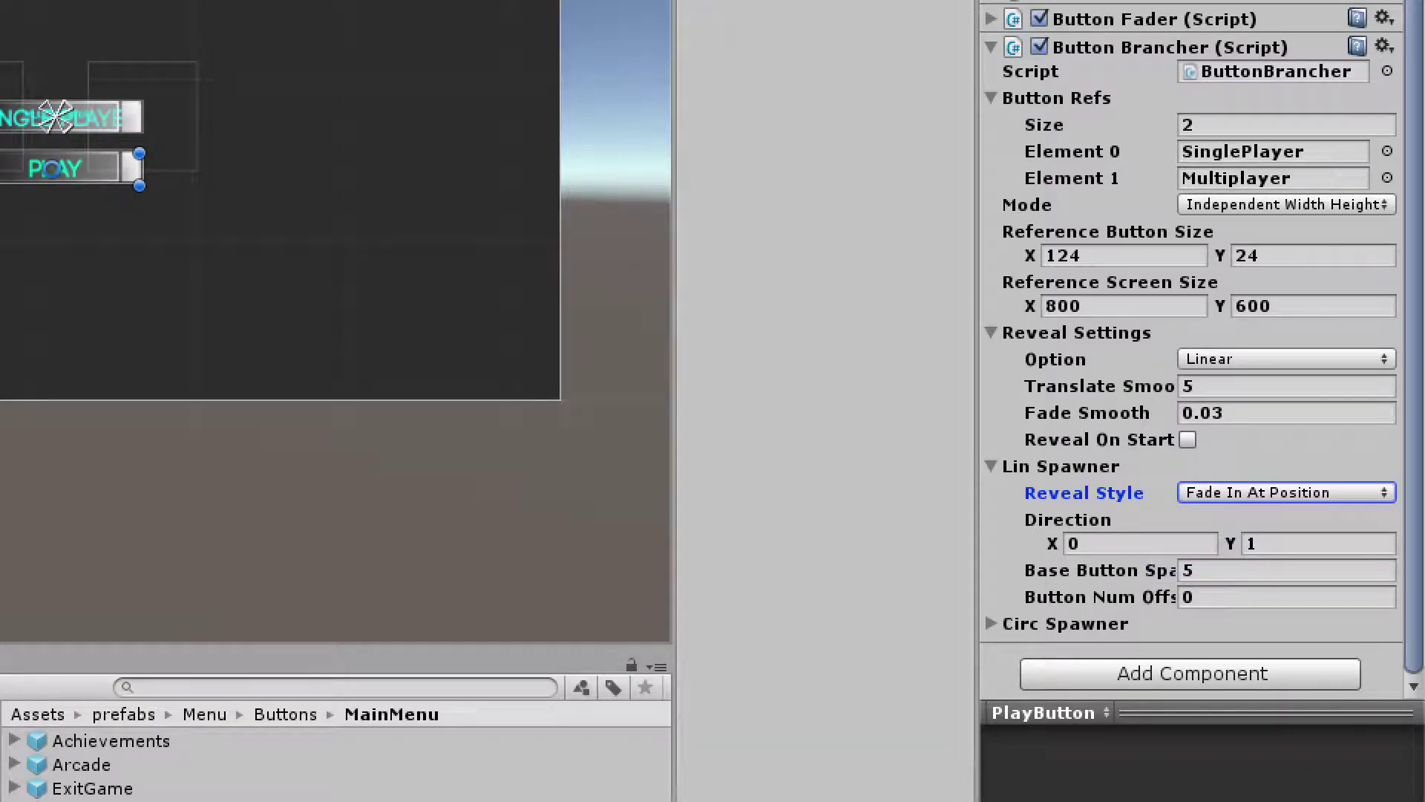
{"action": "left_click", "coordinate": [1081, 543]}
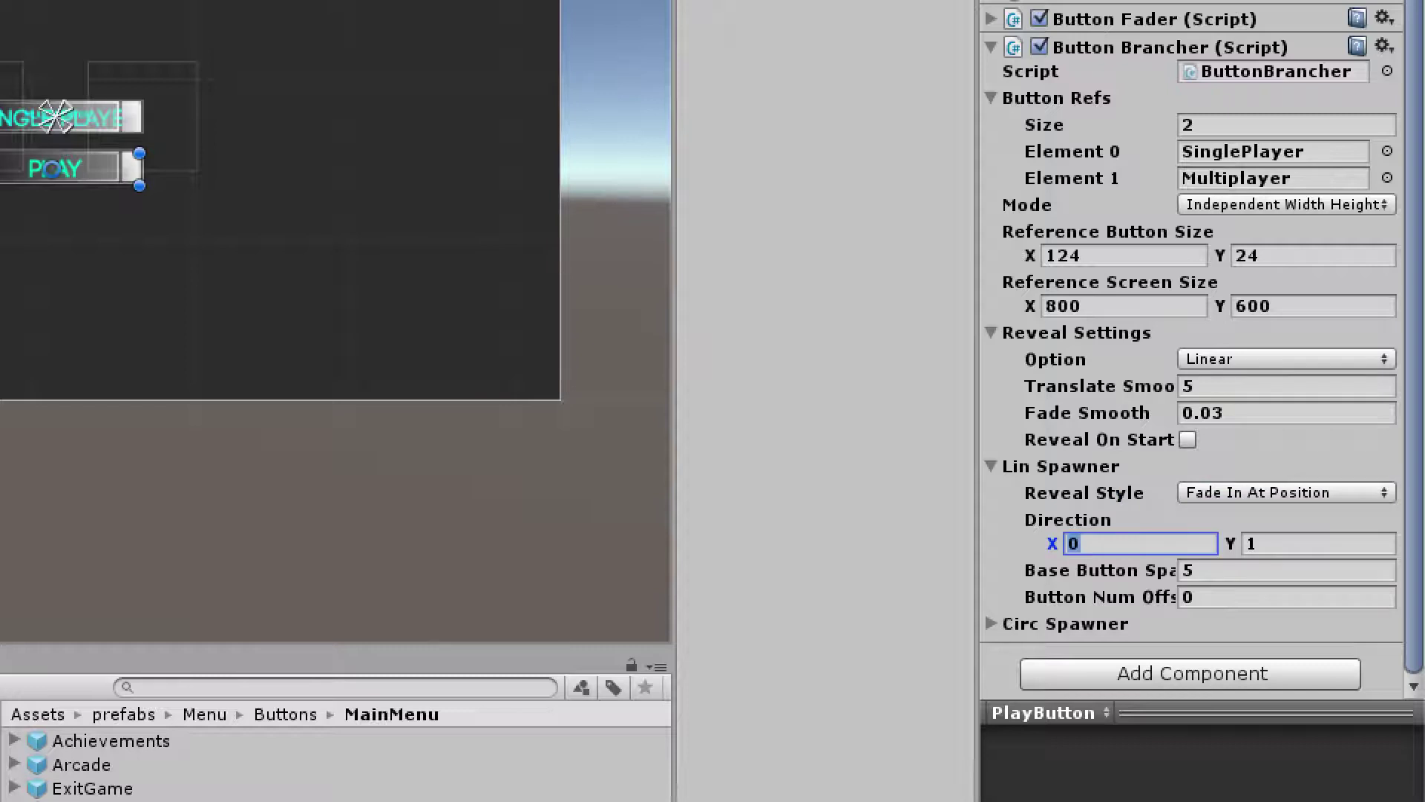
{"action": "left_click", "coordinate": [1255, 543]}
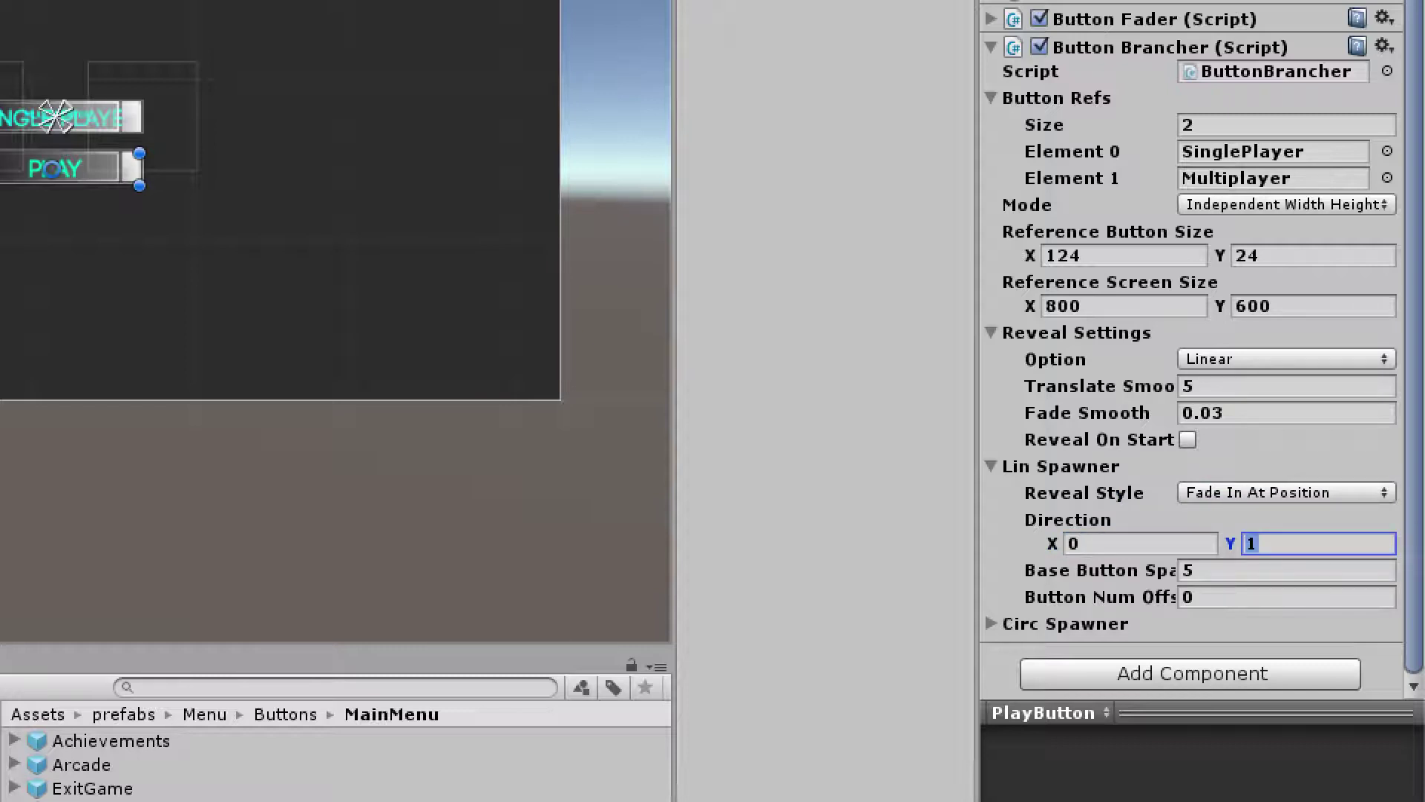
{"action": "left_click", "coordinate": [1188, 570]}
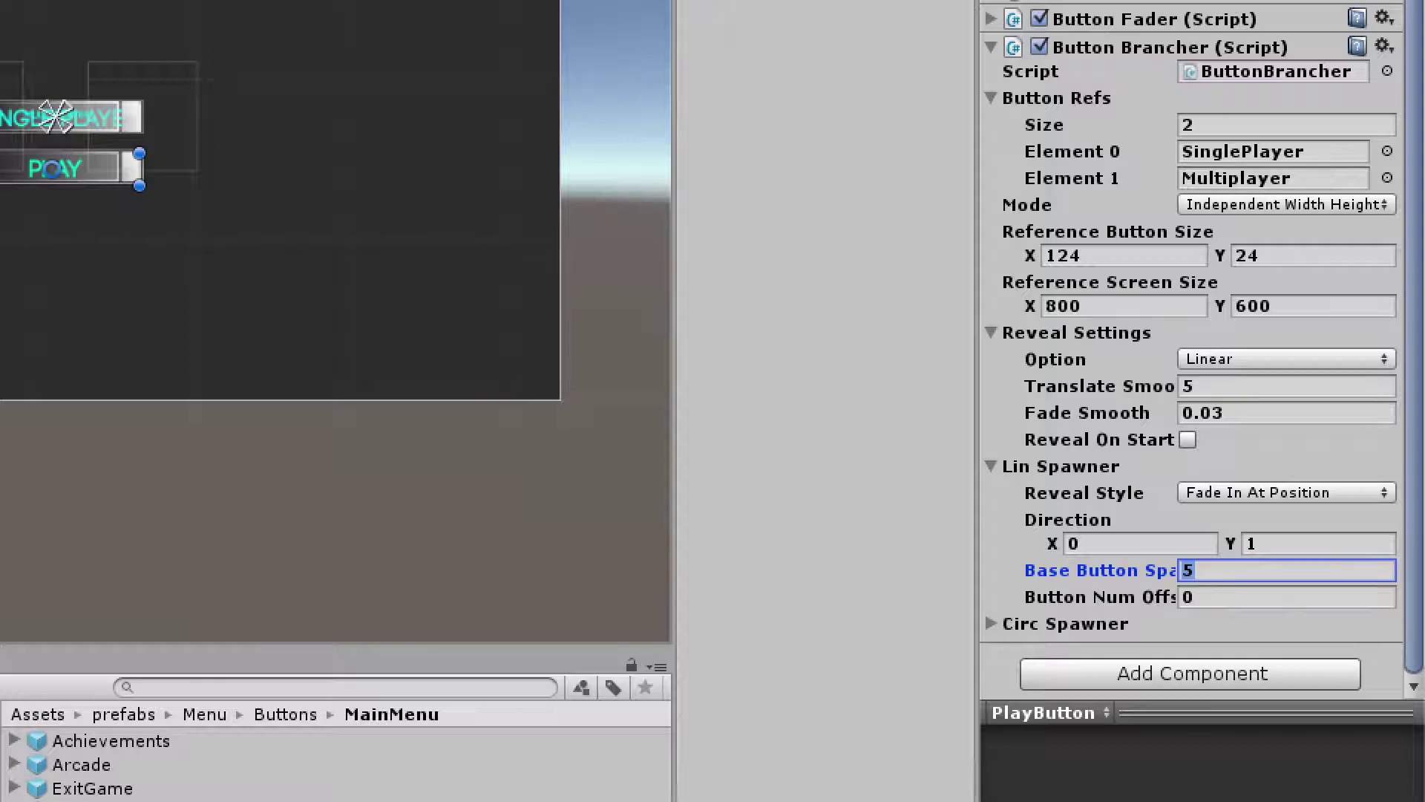
{"action": "left_click", "coordinate": [1188, 597]}
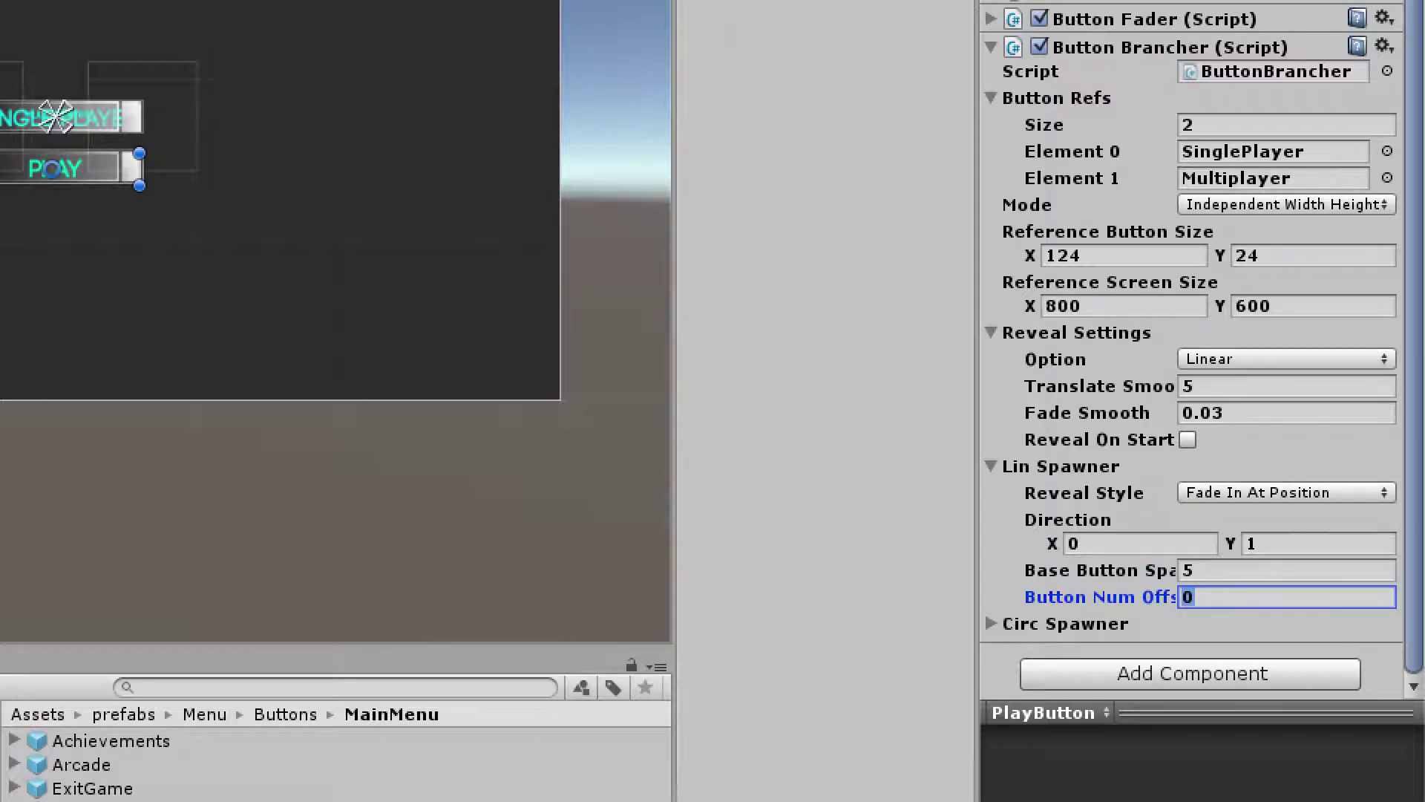
Set the Lin Spawner's Button Num Offset to 1 and apply PlayButton's changes to its prefab
{"action": "type", "text": "1"}
{"action": "scroll", "coordinate": [1192, 349], "scroll_direction": "up", "scroll_amount": 4}
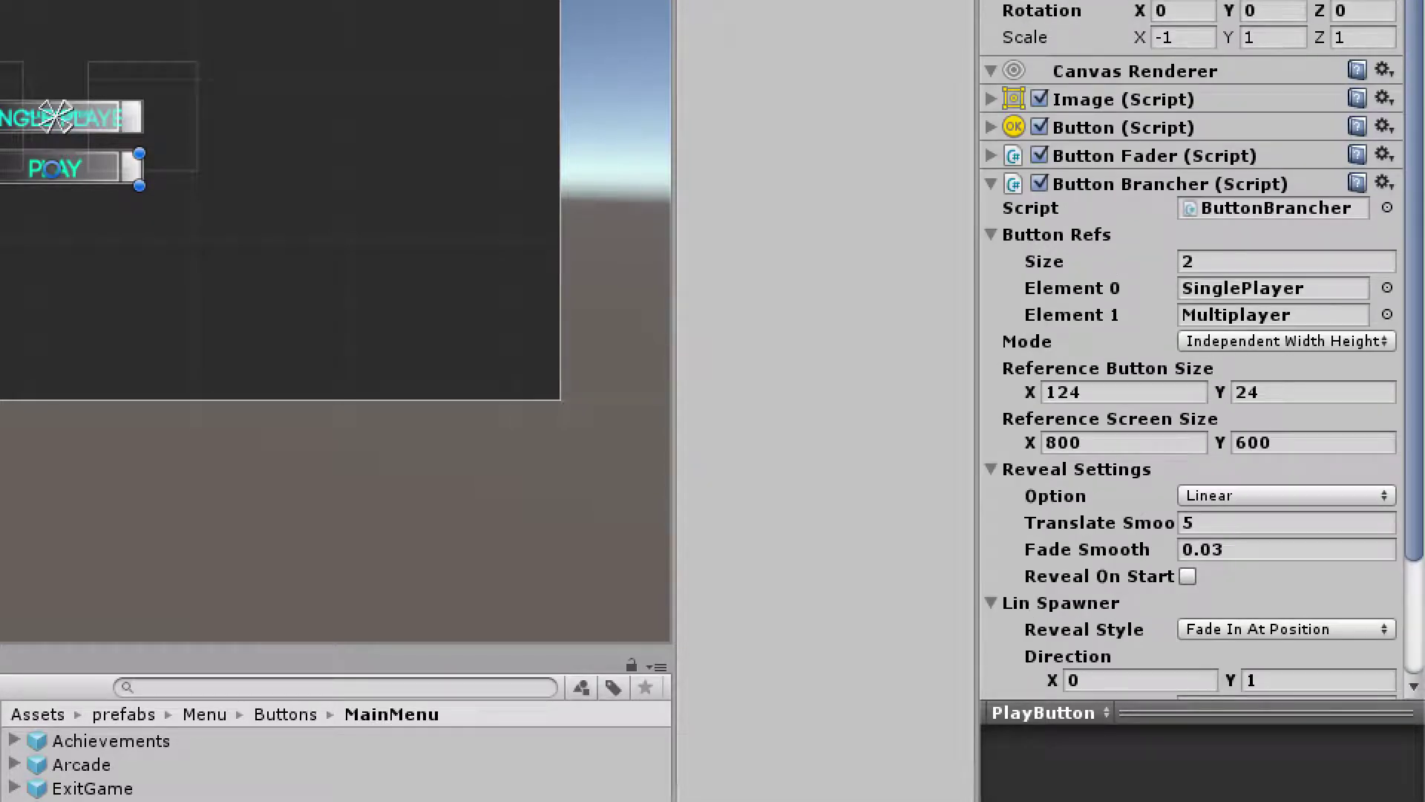
{"action": "left_click", "coordinate": [991, 183]}
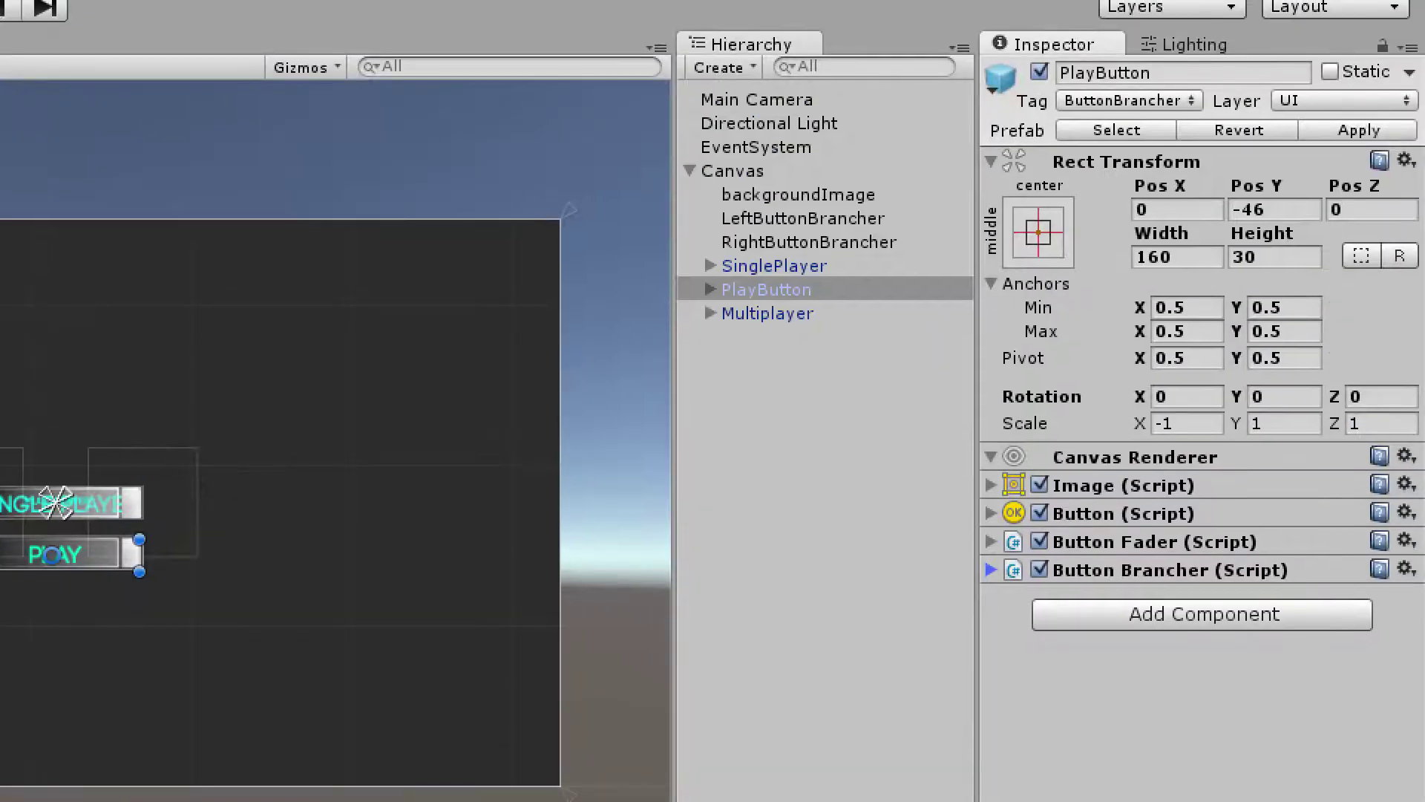
{"action": "left_click", "coordinate": [1358, 130]}
Replace the missing-object entry in PlayButton's On Click list with a new empty entry
{"action": "left_click", "coordinate": [991, 513]}
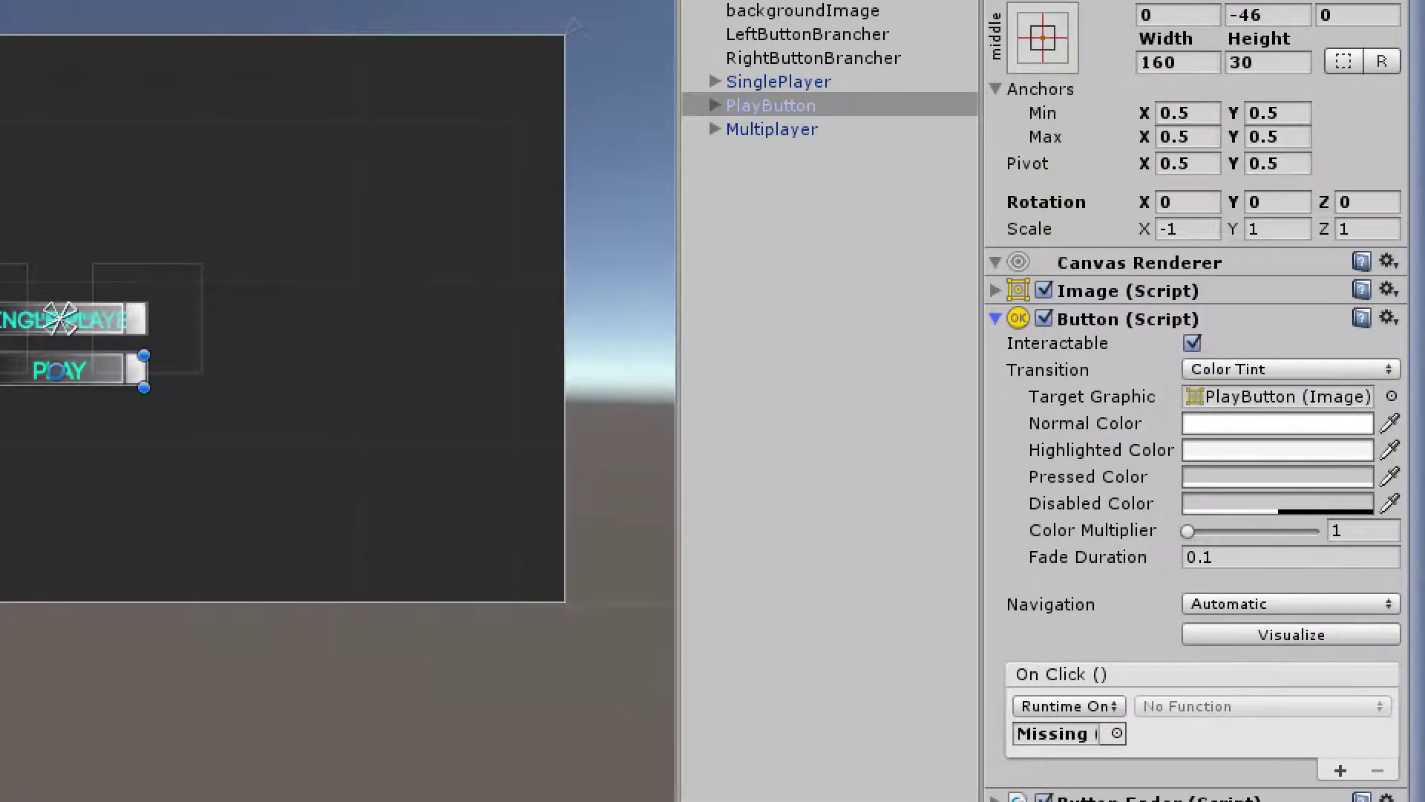
{"action": "left_click", "coordinate": [1260, 733]}
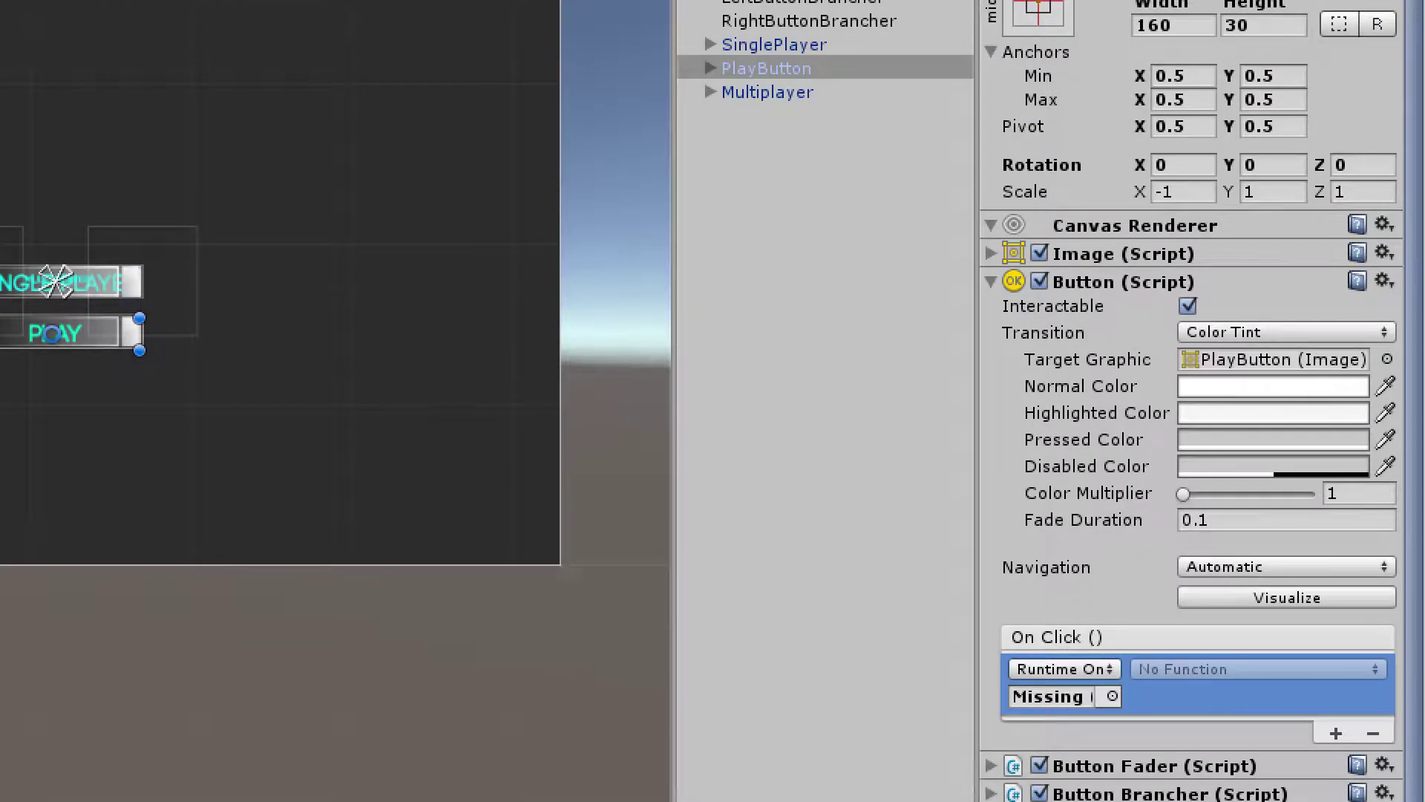
{"action": "key", "text": "Delete"}
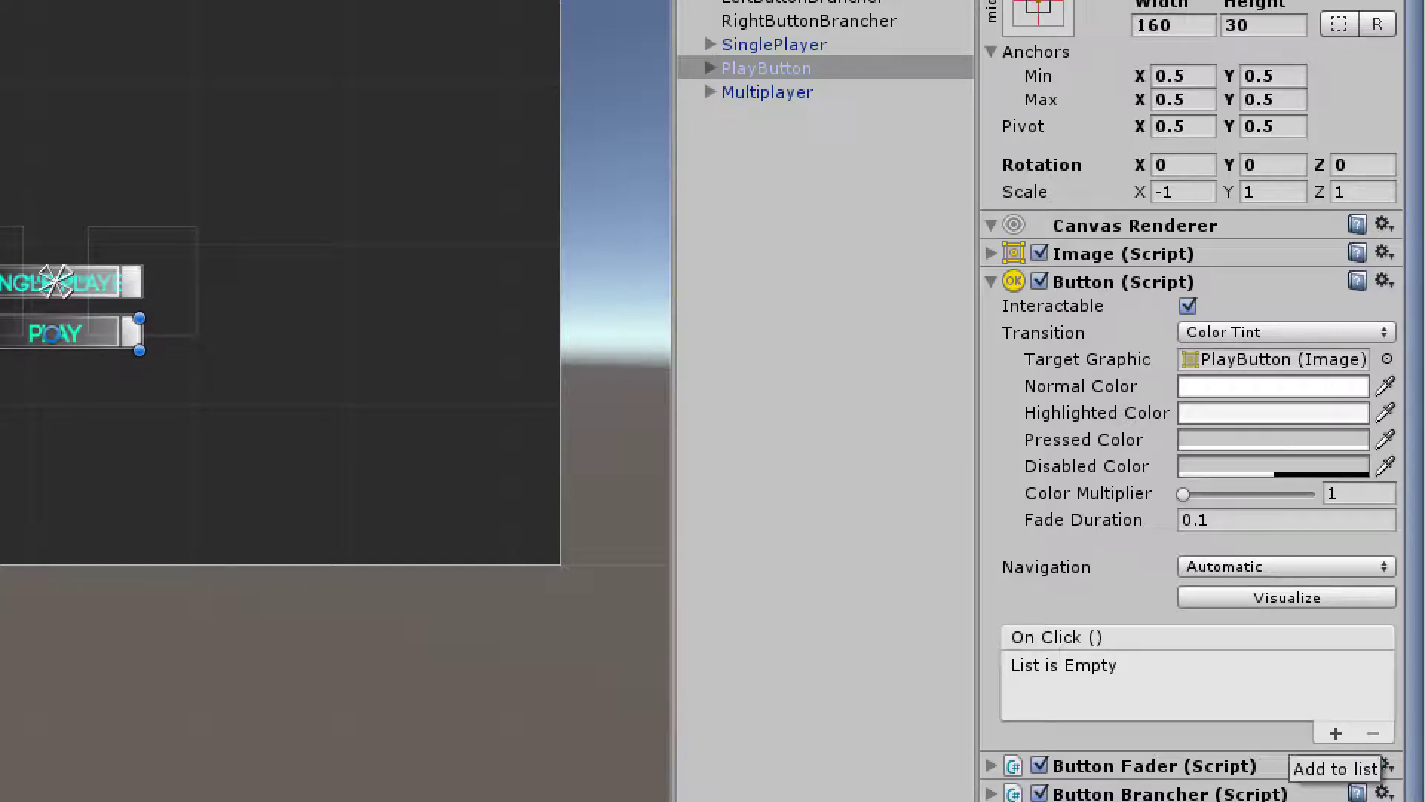
{"action": "left_click", "coordinate": [1336, 734]}
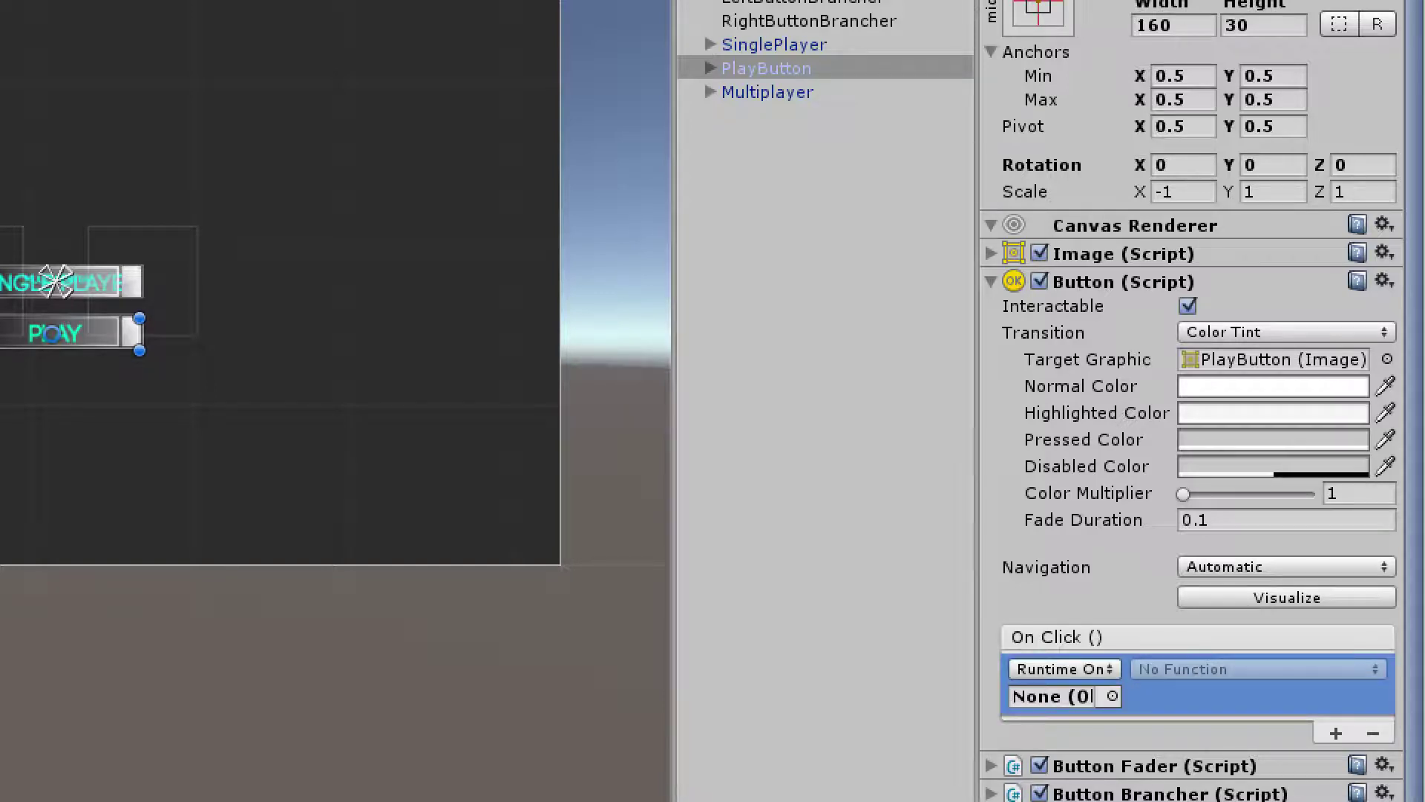
Assign the PlayButton prefab from the MainMenu folder as the object of the new On Click entry
{"action": "left_click", "coordinate": [1111, 696]}
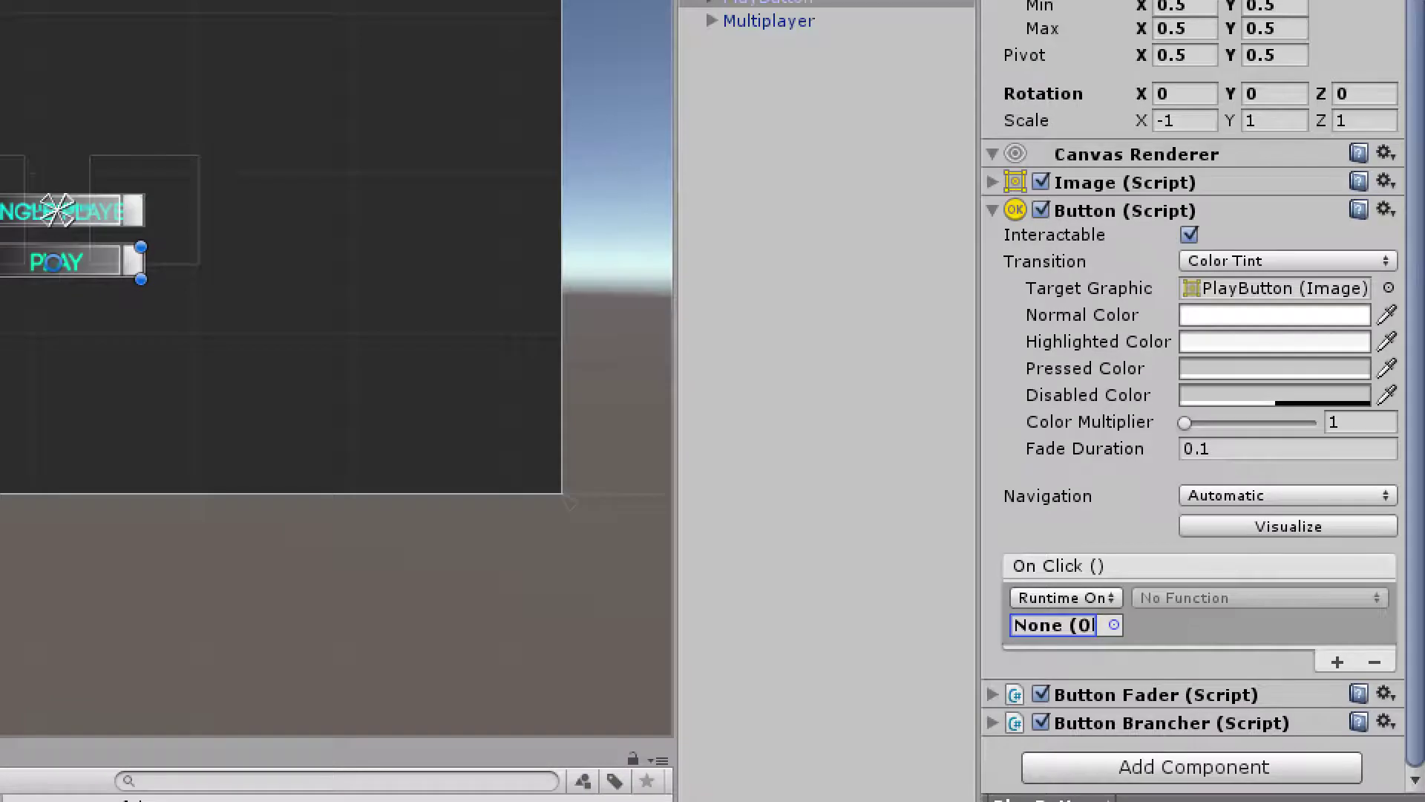
{"action": "left_click", "coordinate": [1170, 722]}
{"action": "left_click", "coordinate": [1171, 722]}
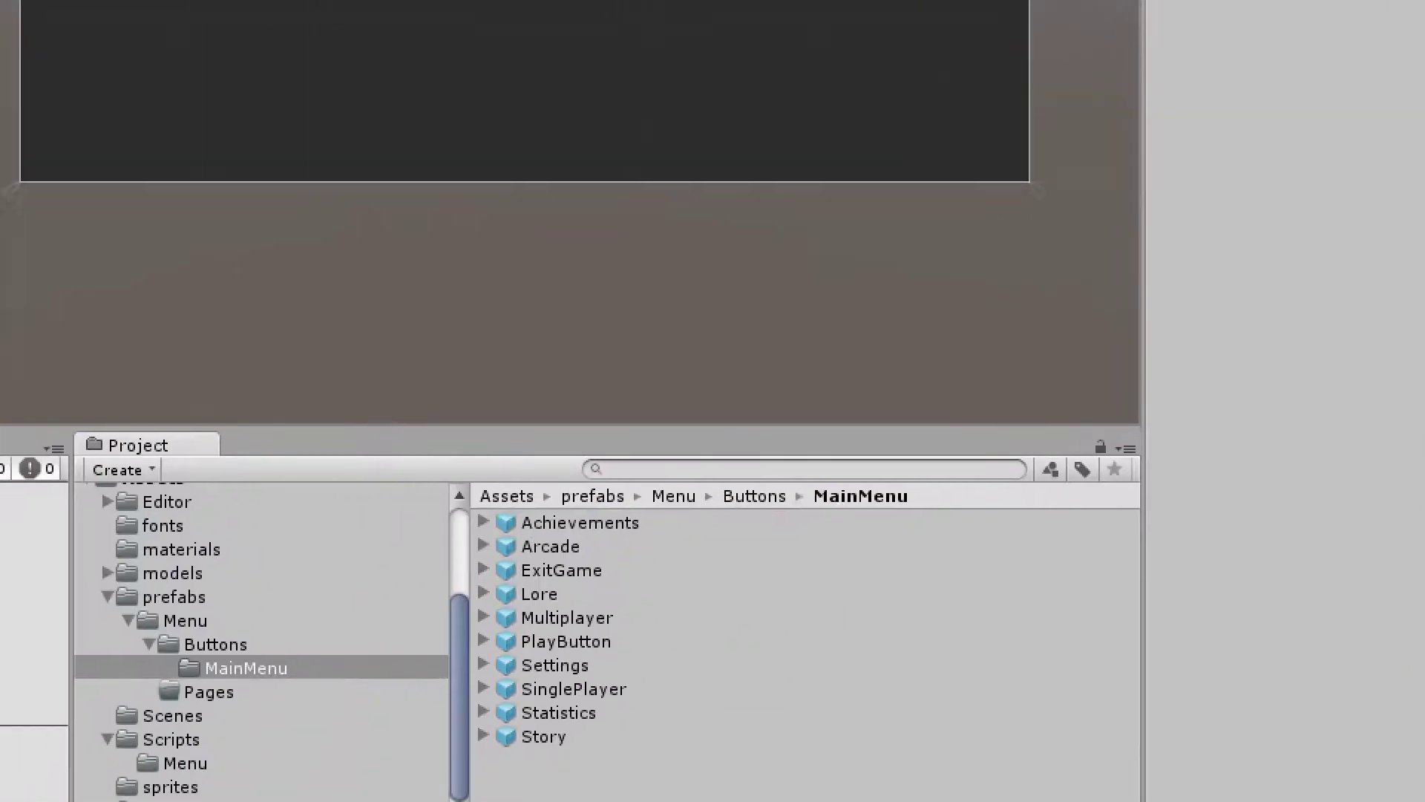
{"action": "left_click_drag", "start_coordinate": [565, 641], "coordinate": [1221, 437]}
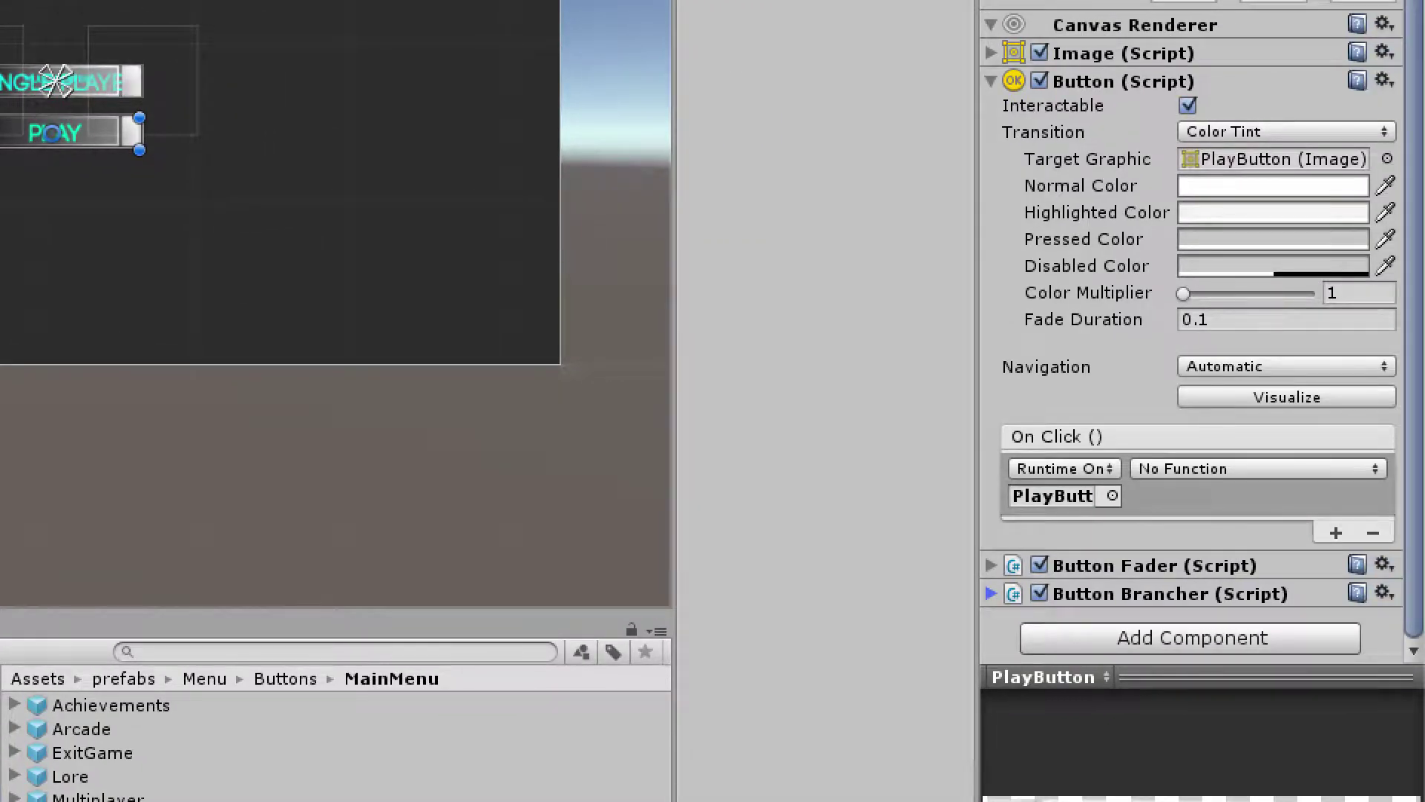
Set PlayButton's On Click function to ButtonBrancher's SpawnButtons () and apply the change to the prefab
{"action": "left_click", "coordinate": [1257, 469]}
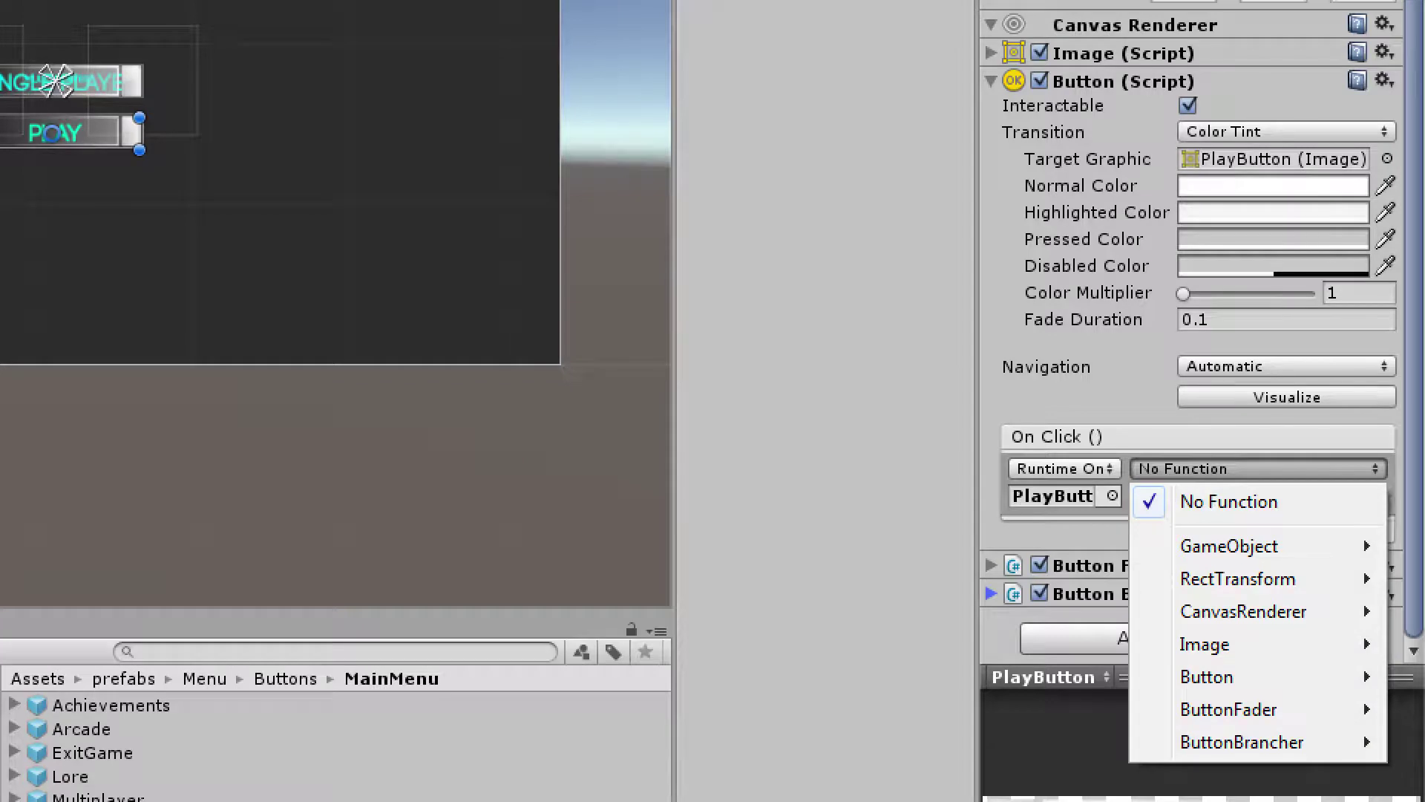
{"action": "mouse_move", "coordinate": [1242, 742]}
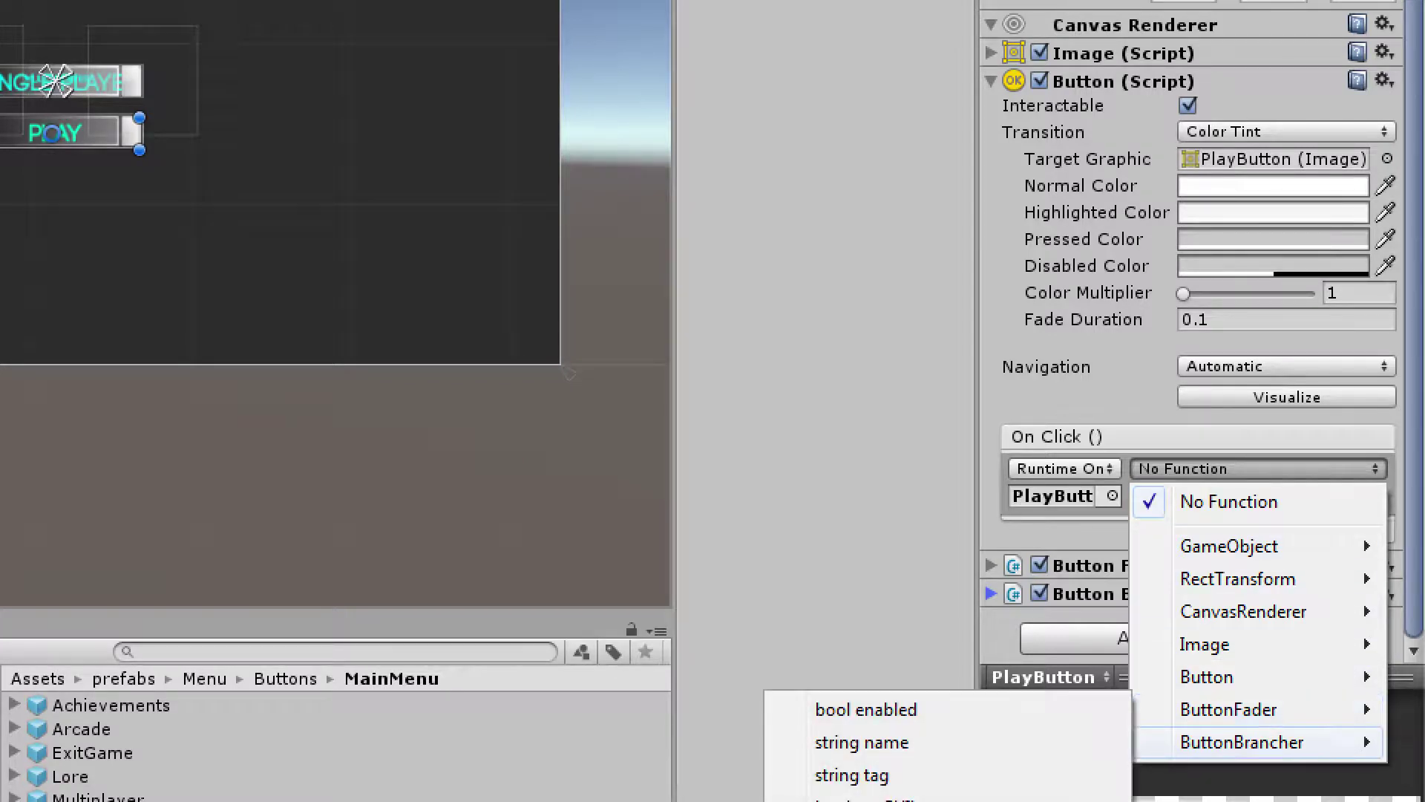
{"action": "mouse_move", "coordinate": [1229, 709]}
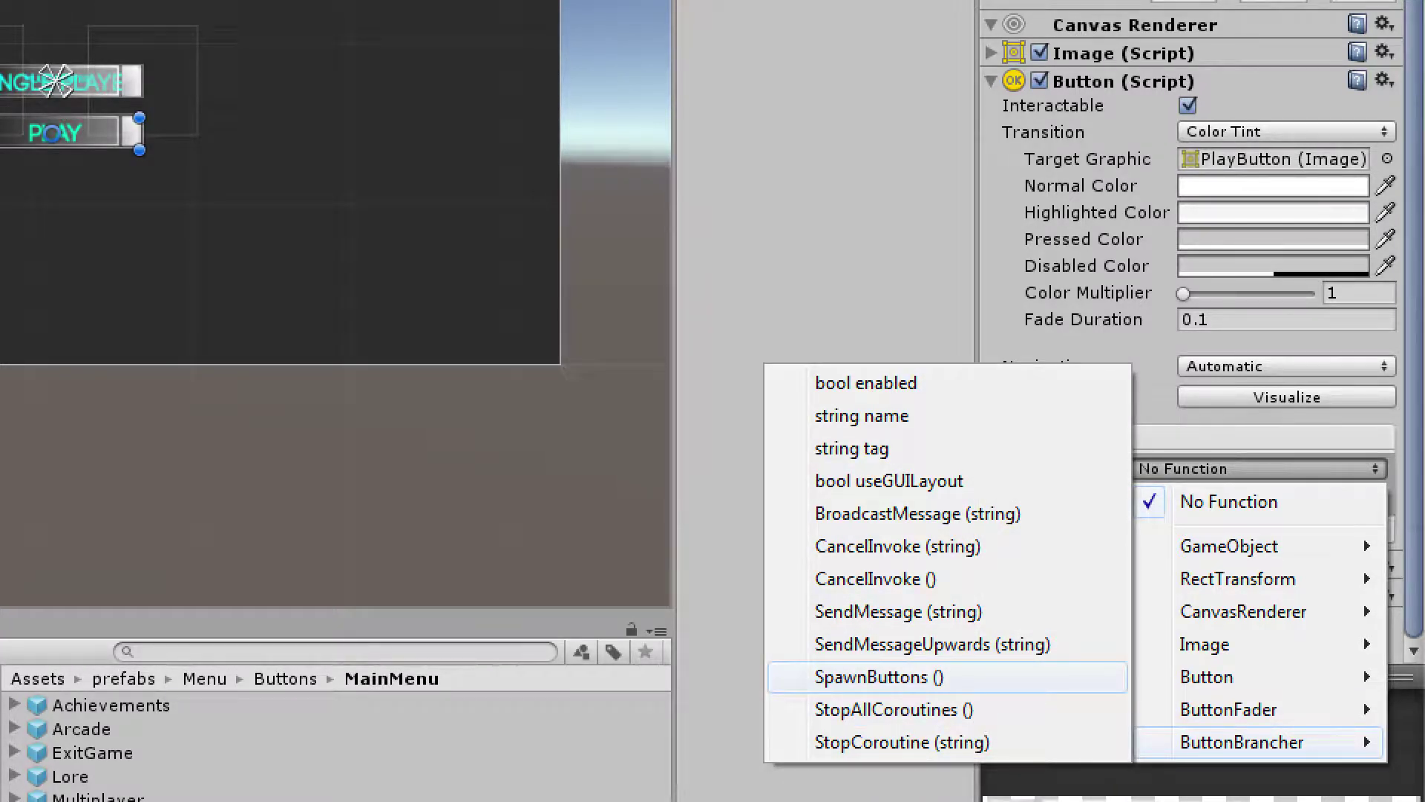
{"action": "left_click", "coordinate": [880, 677]}
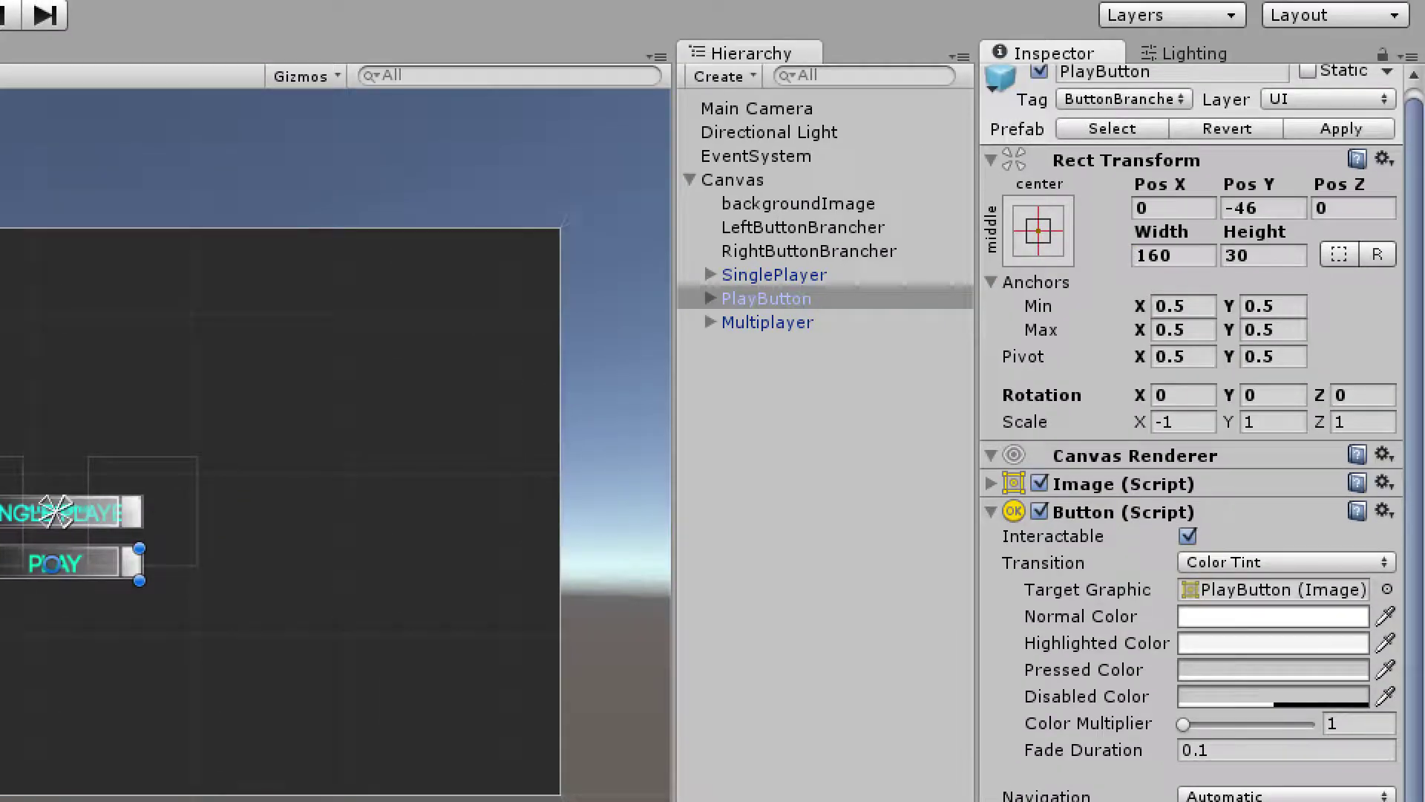
{"action": "left_click", "coordinate": [1341, 128]}
Add an empty On Click entry to the SinglePlayer button
{"action": "left_click", "coordinate": [774, 274]}
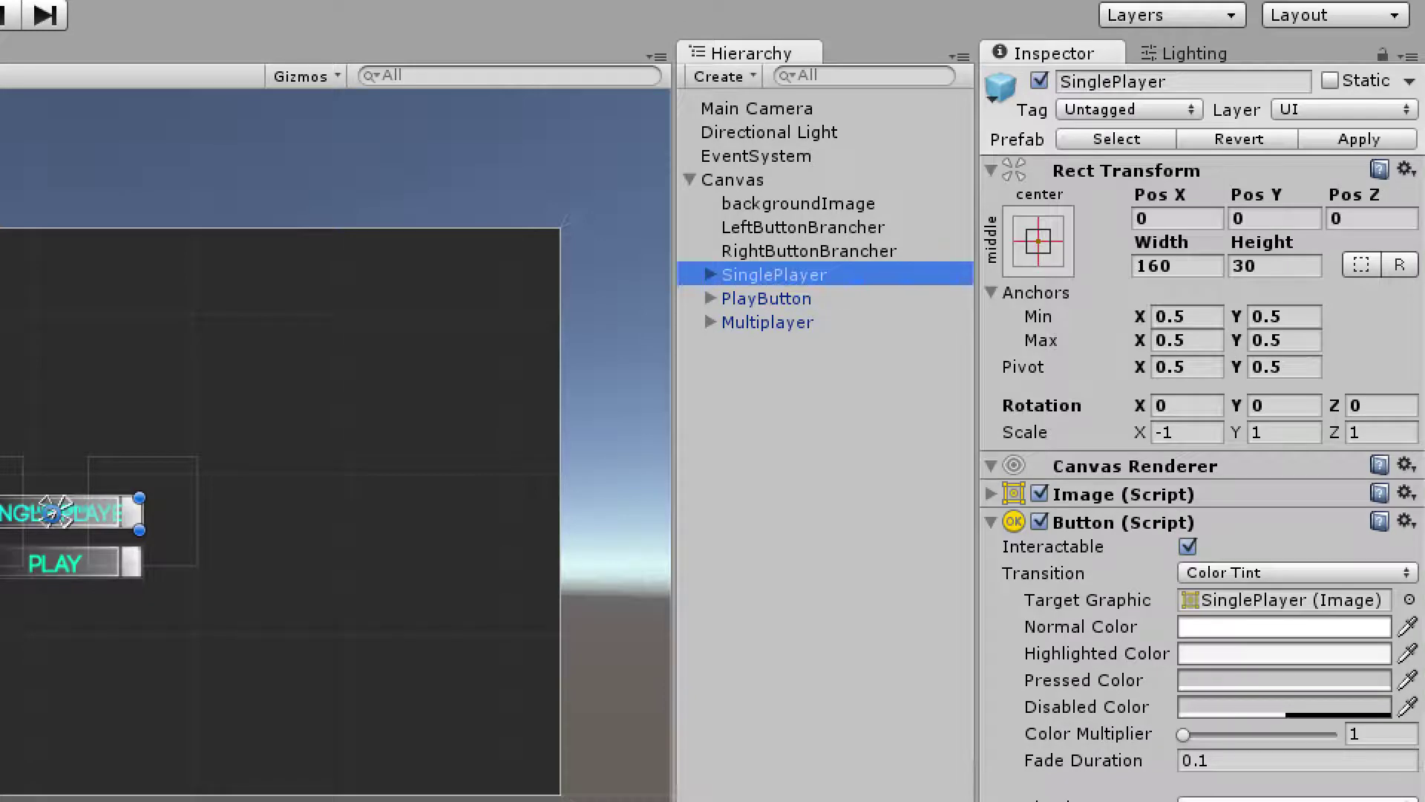
{"action": "left_click", "coordinate": [768, 322]}
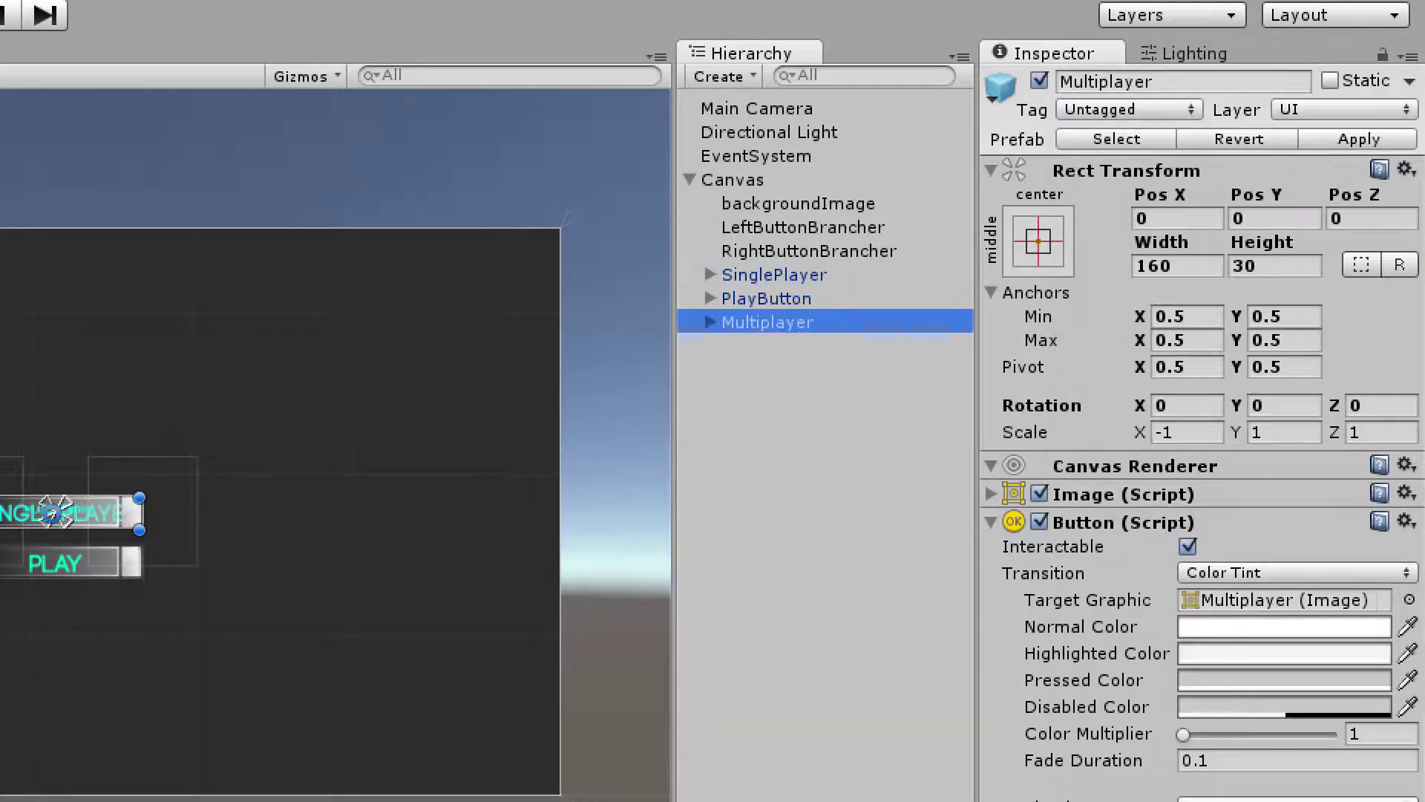
{"action": "left_click", "coordinate": [774, 275]}
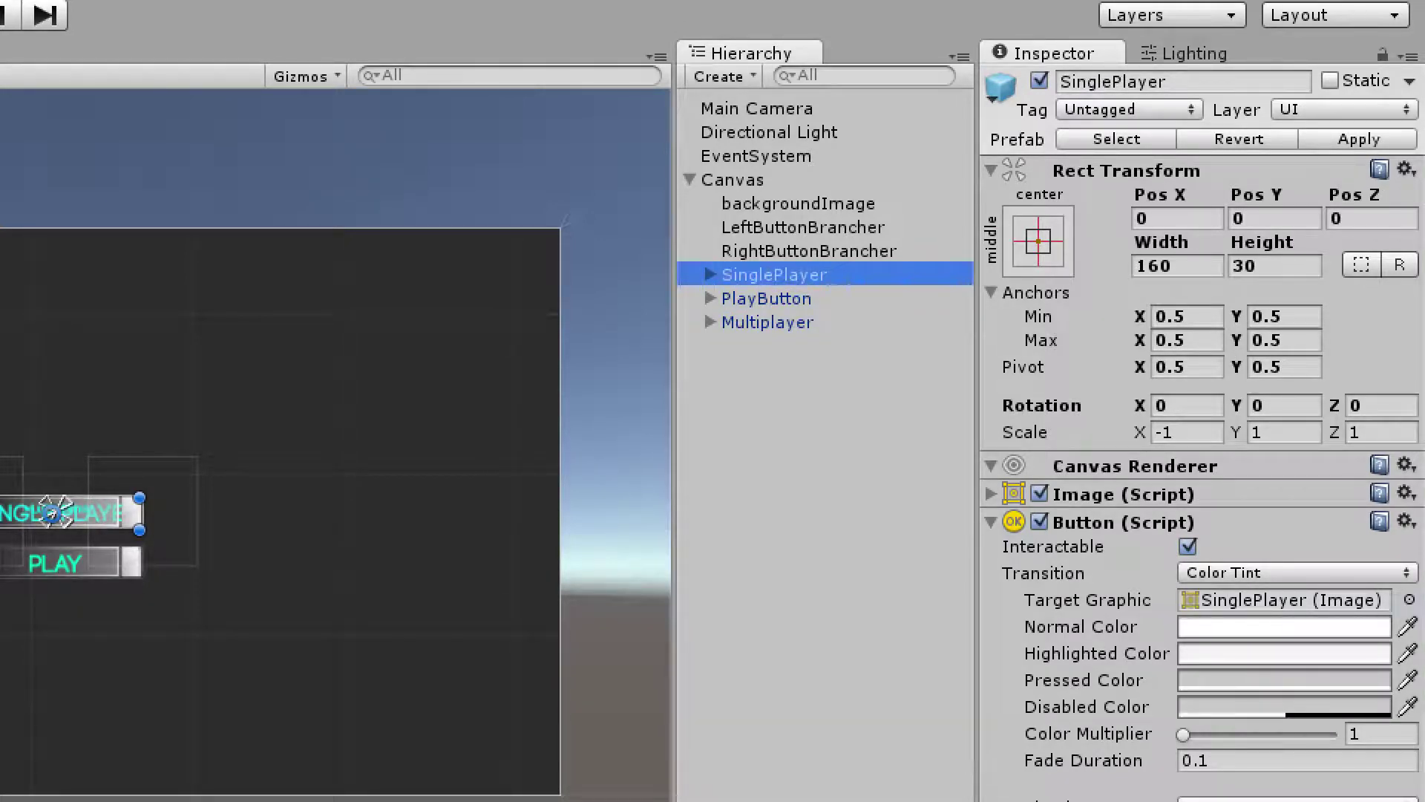
{"action": "left_click", "coordinate": [767, 322]}
{"action": "left_click", "coordinate": [773, 274]}
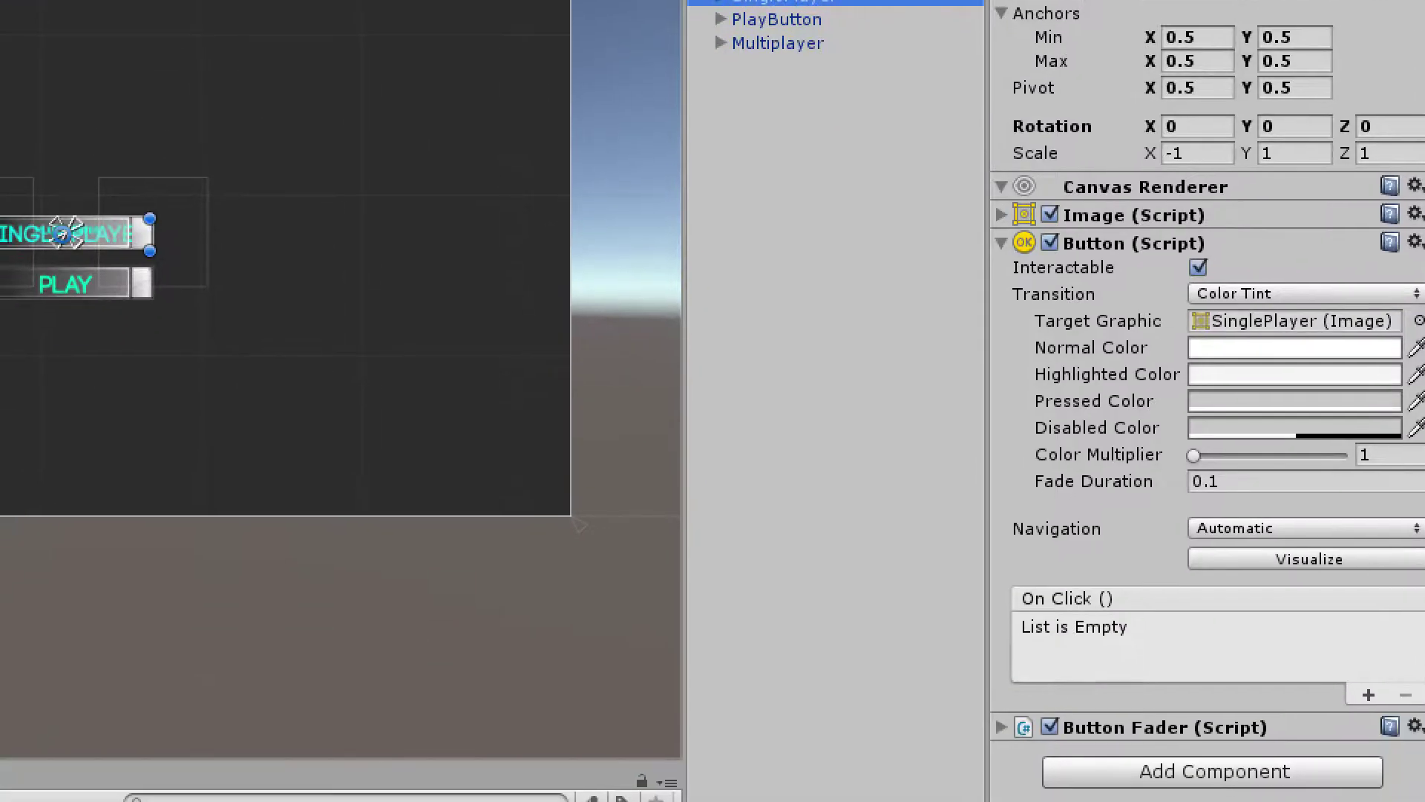
{"action": "left_click", "coordinate": [1369, 695]}
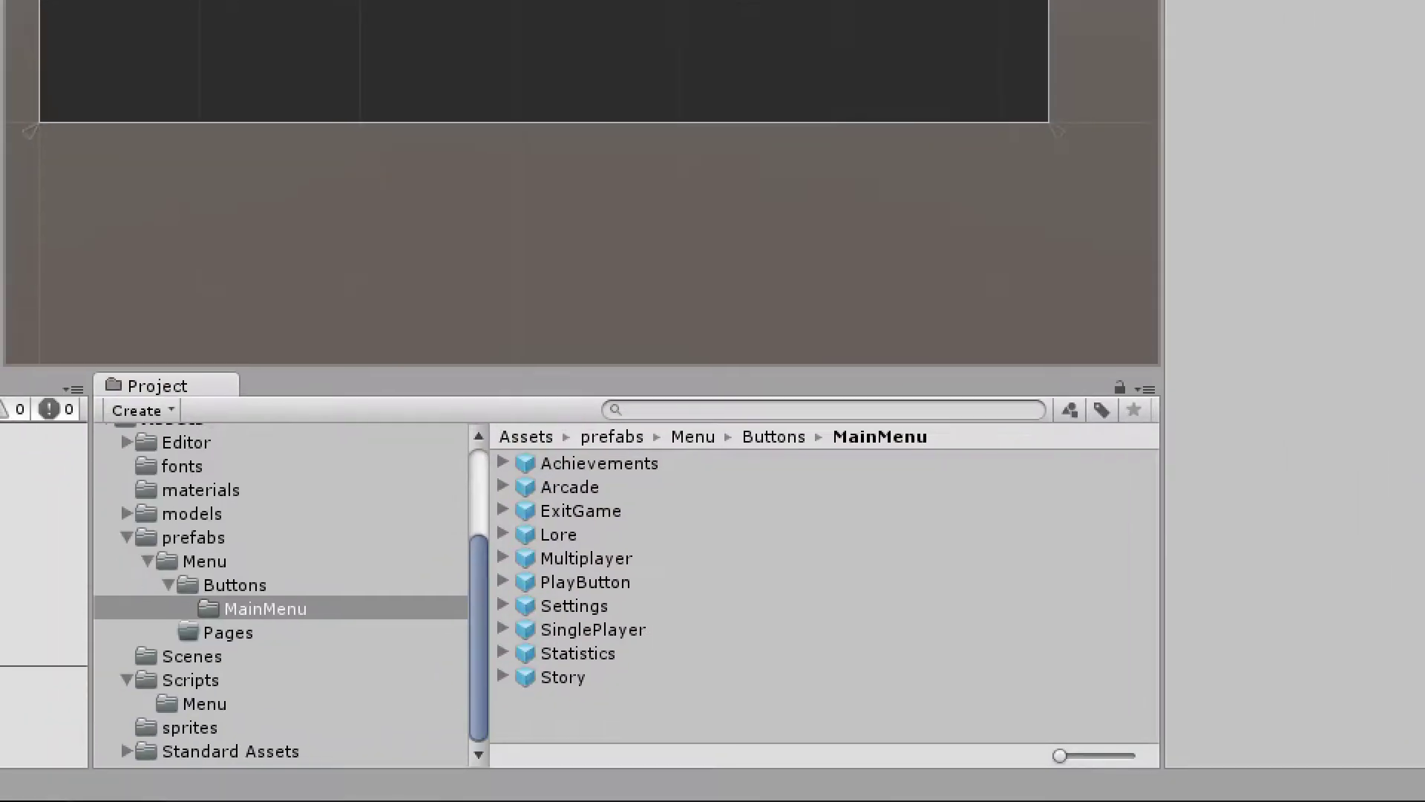
Add the ButtonBrancher script from Scripts/Menu to SinglePlayer and collapse its Button component
{"action": "left_click", "coordinate": [195, 743]}
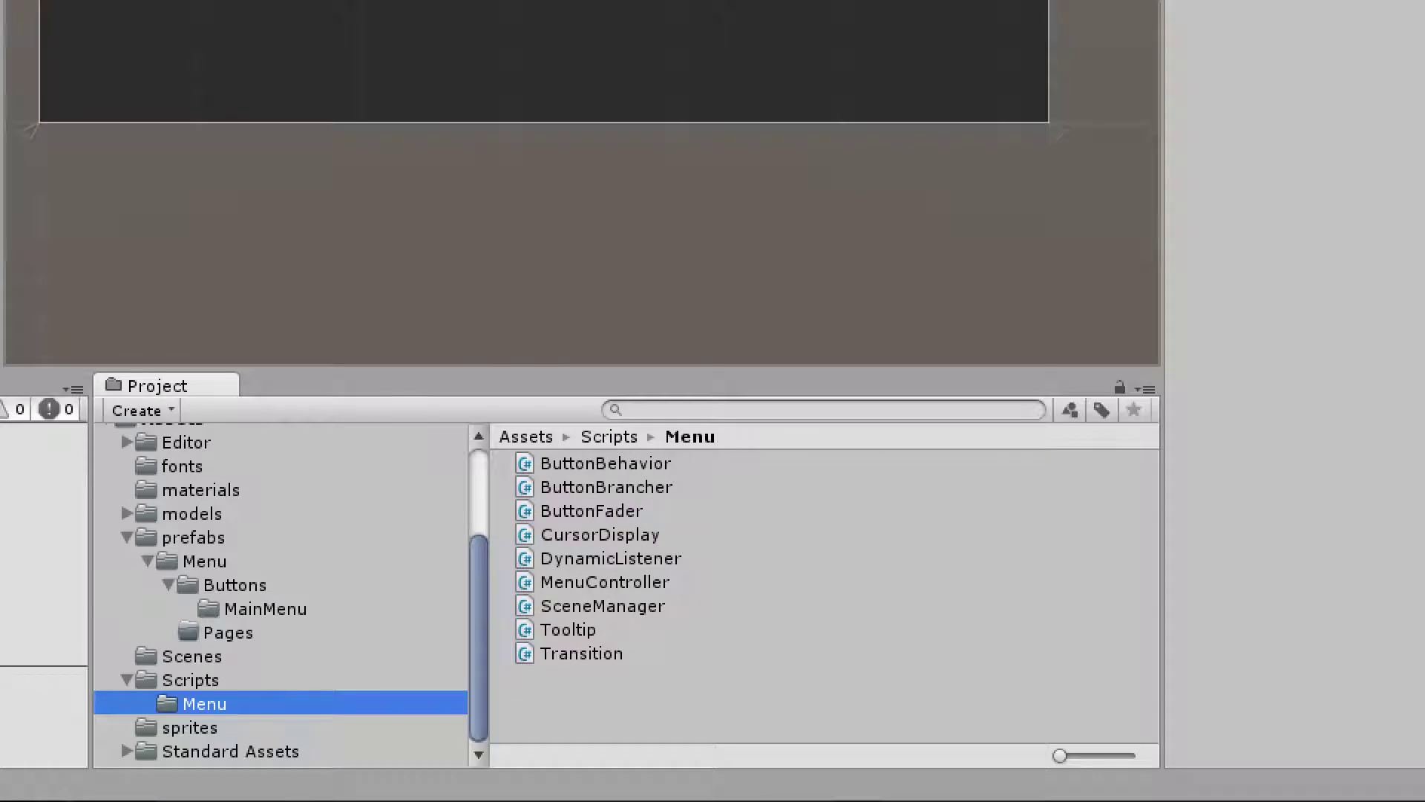
{"action": "left_click_drag", "start_coordinate": [606, 487], "coordinate": [787, 109]}
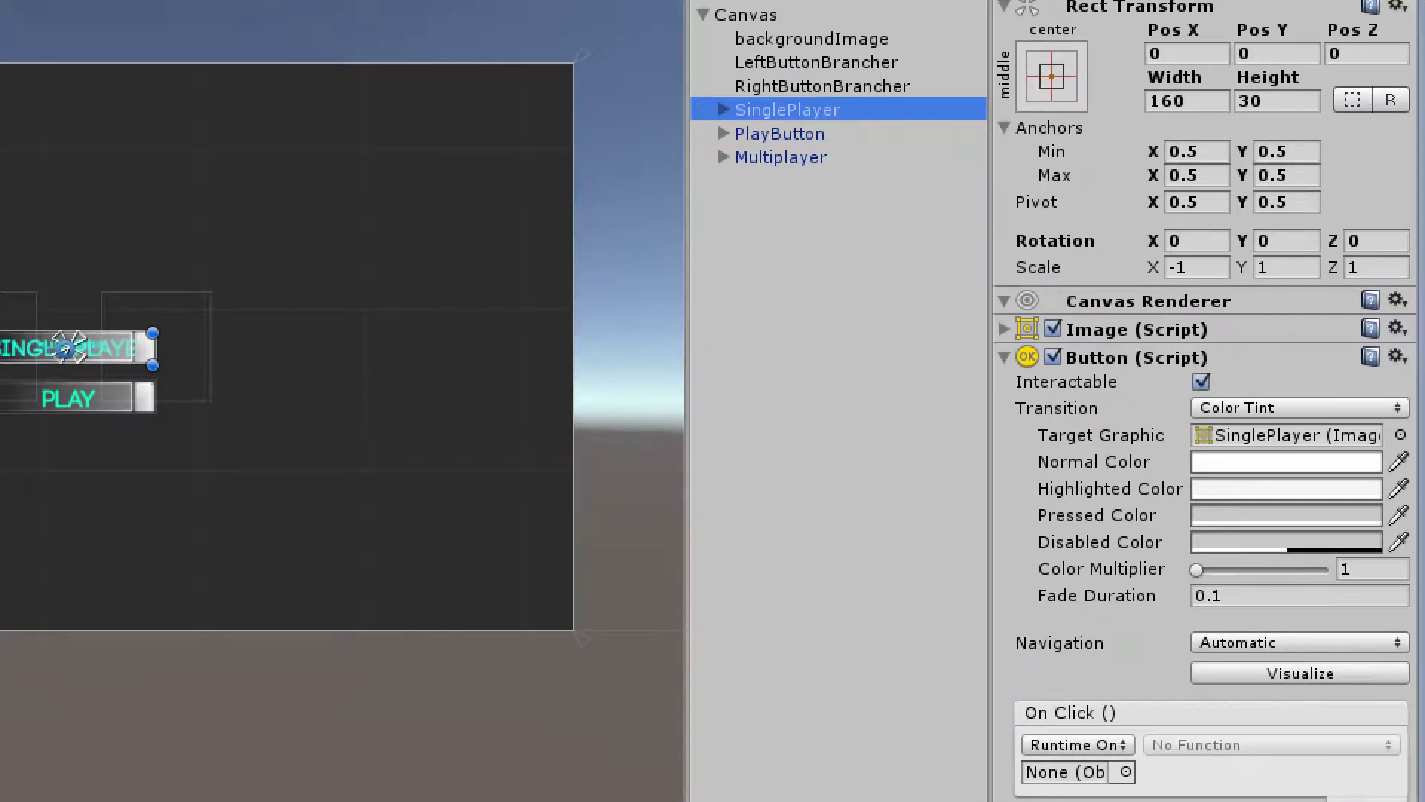
{"action": "scroll", "coordinate": [1205, 401], "scroll_direction": "down", "scroll_amount": 1}
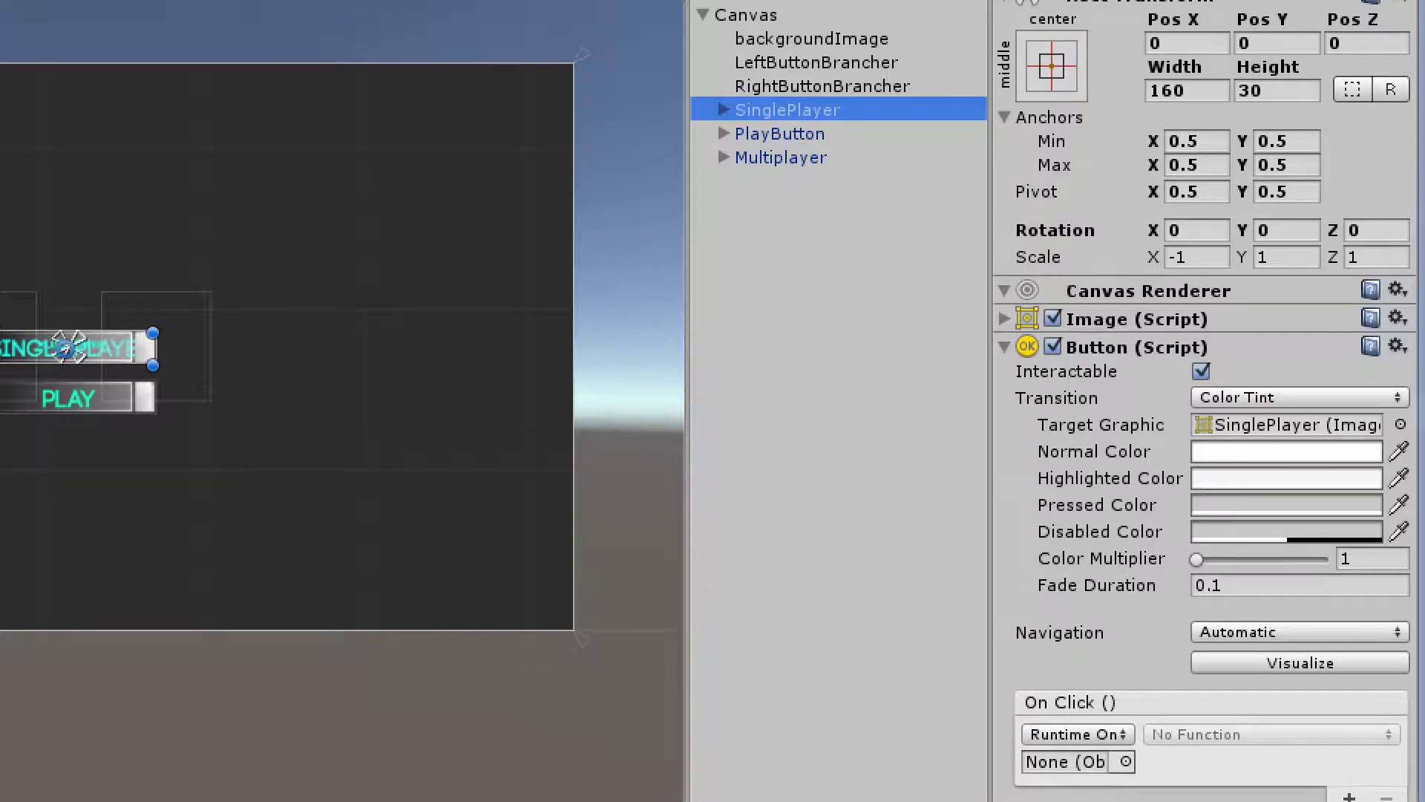
{"action": "left_click", "coordinate": [1004, 348]}
{"action": "left_click", "coordinate": [1005, 414]}
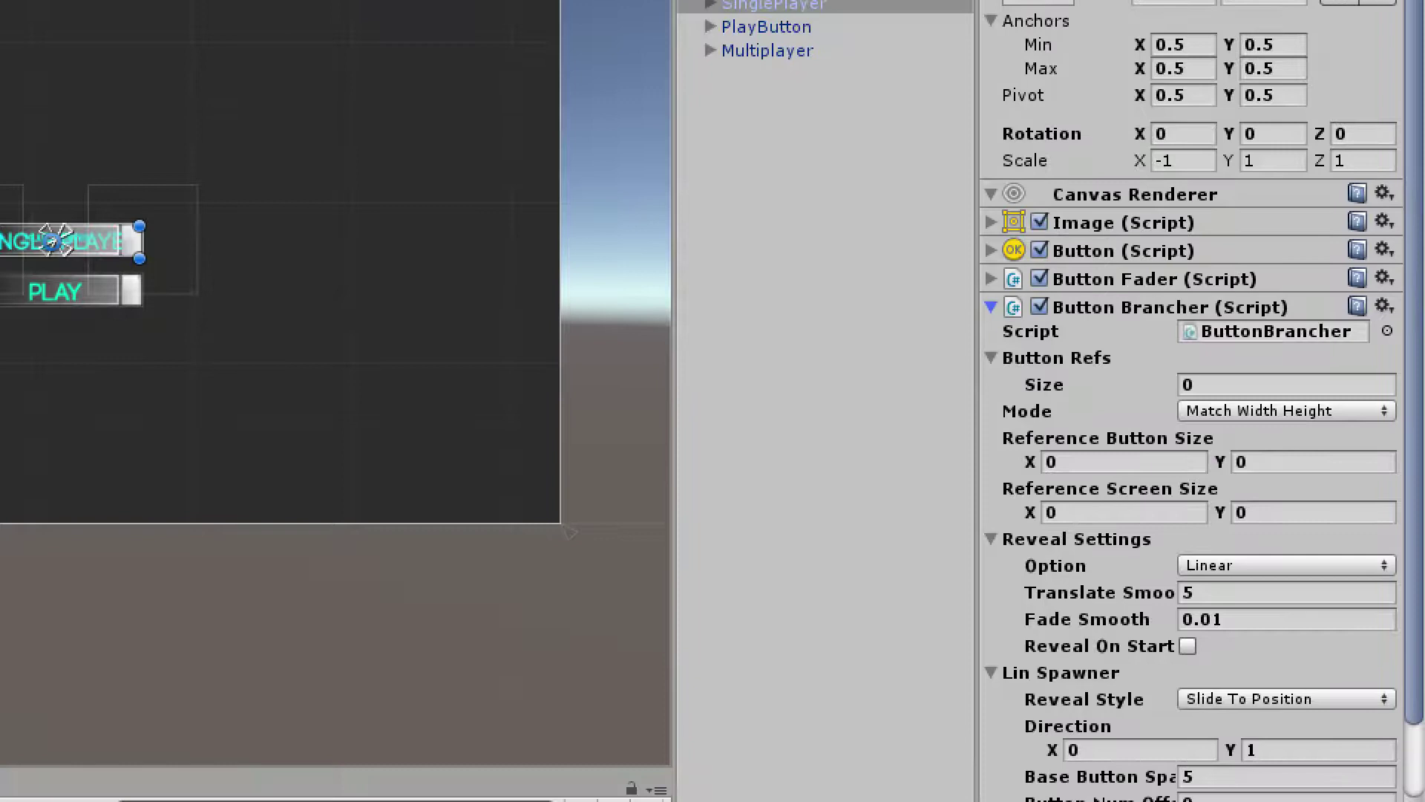
Set the Button Refs size of SinglePlayer's Button Brancher to 2 and assign the Story and Arcade prefabs as Element 0 and Element 1
{"action": "left_click", "coordinate": [1285, 384]}
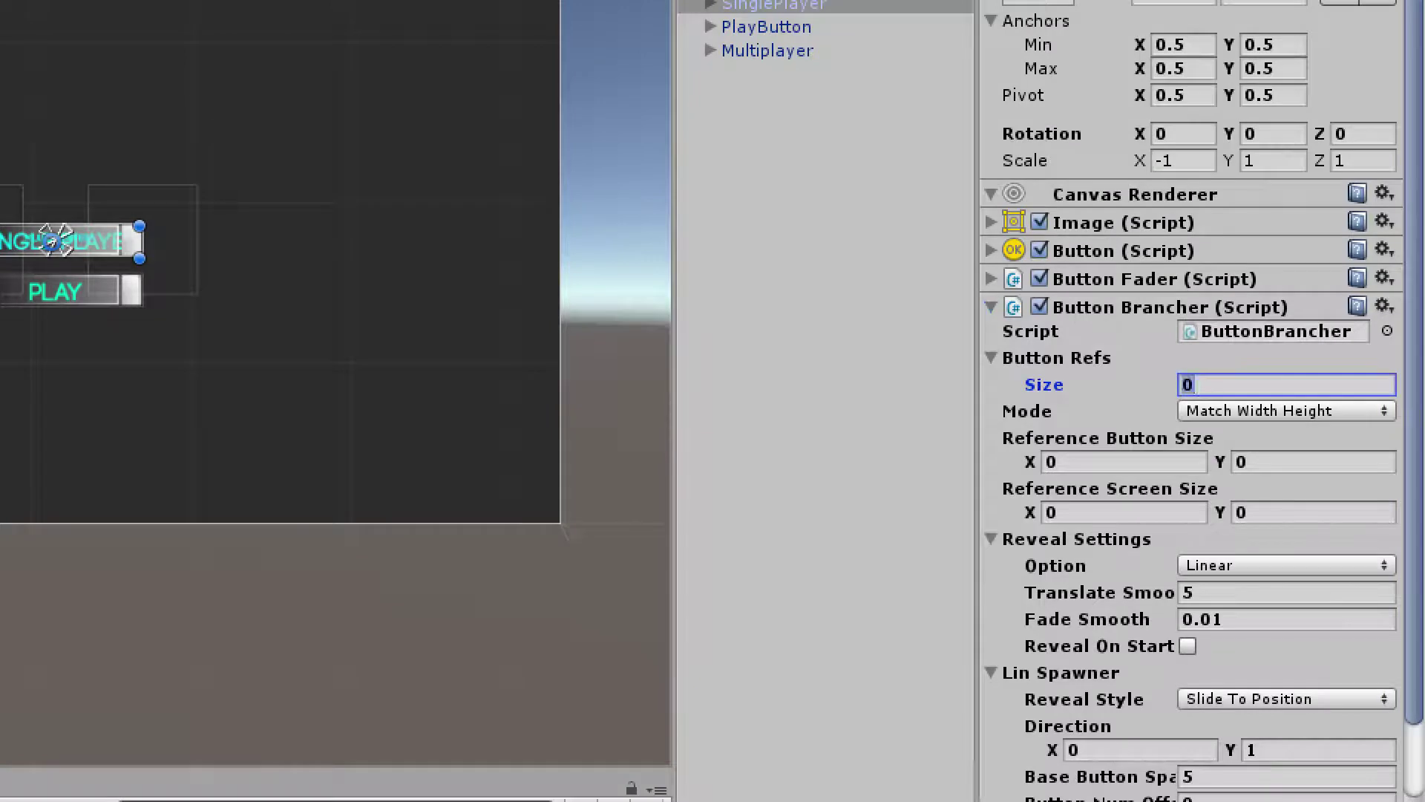
{"action": "type", "text": "2"}
{"action": "key", "text": "Return"}
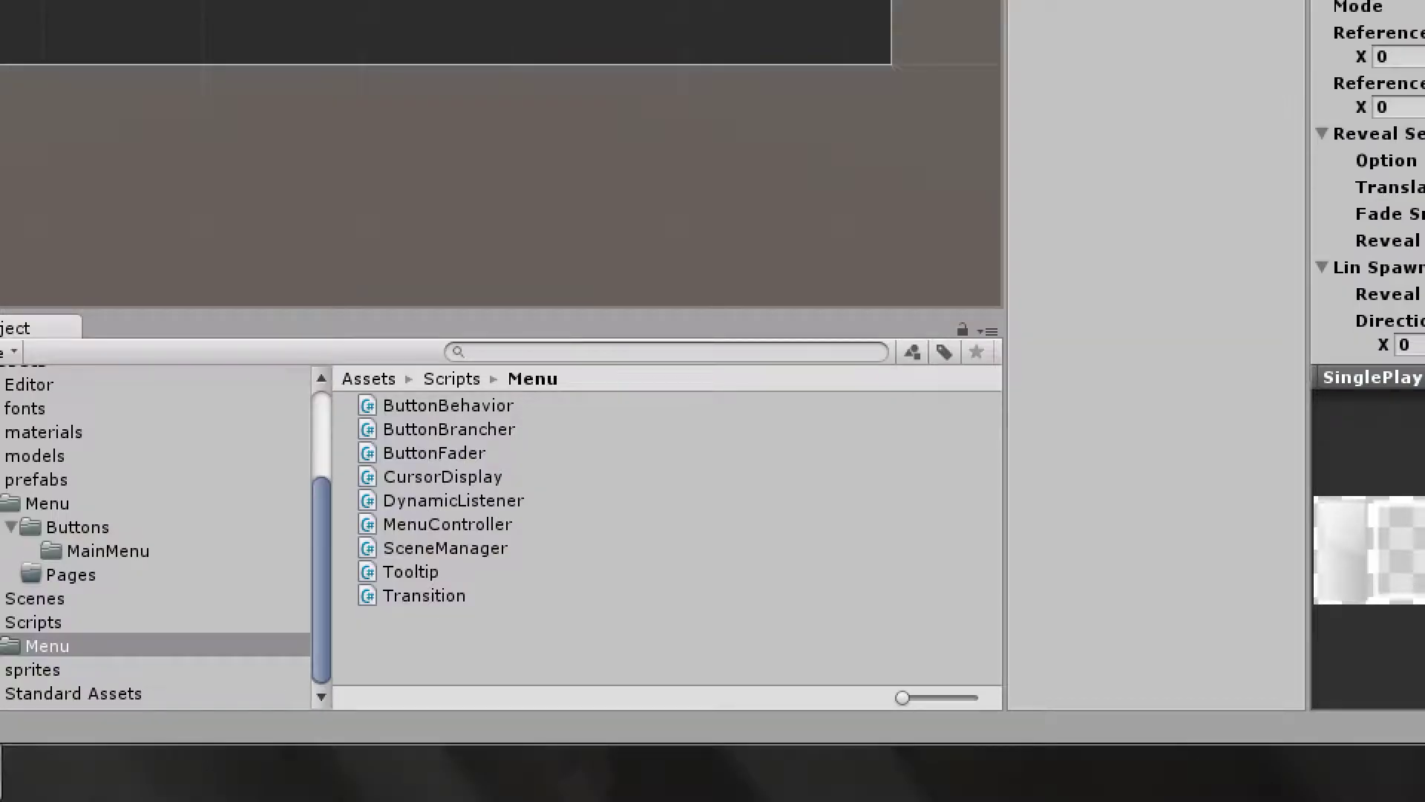
{"action": "left_click", "coordinate": [107, 551]}
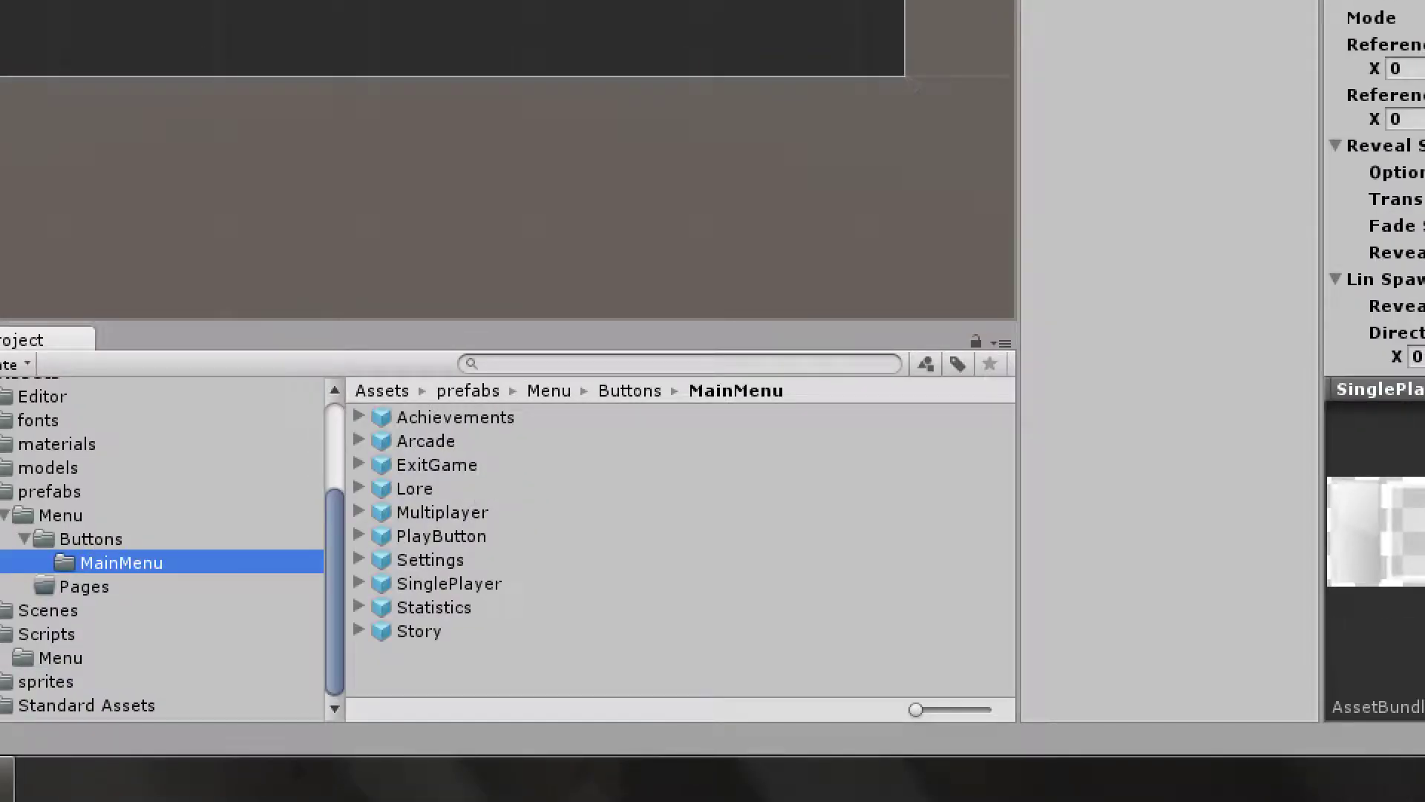
{"action": "left_click_drag", "start_coordinate": [419, 631], "coordinate": [1272, 72]}
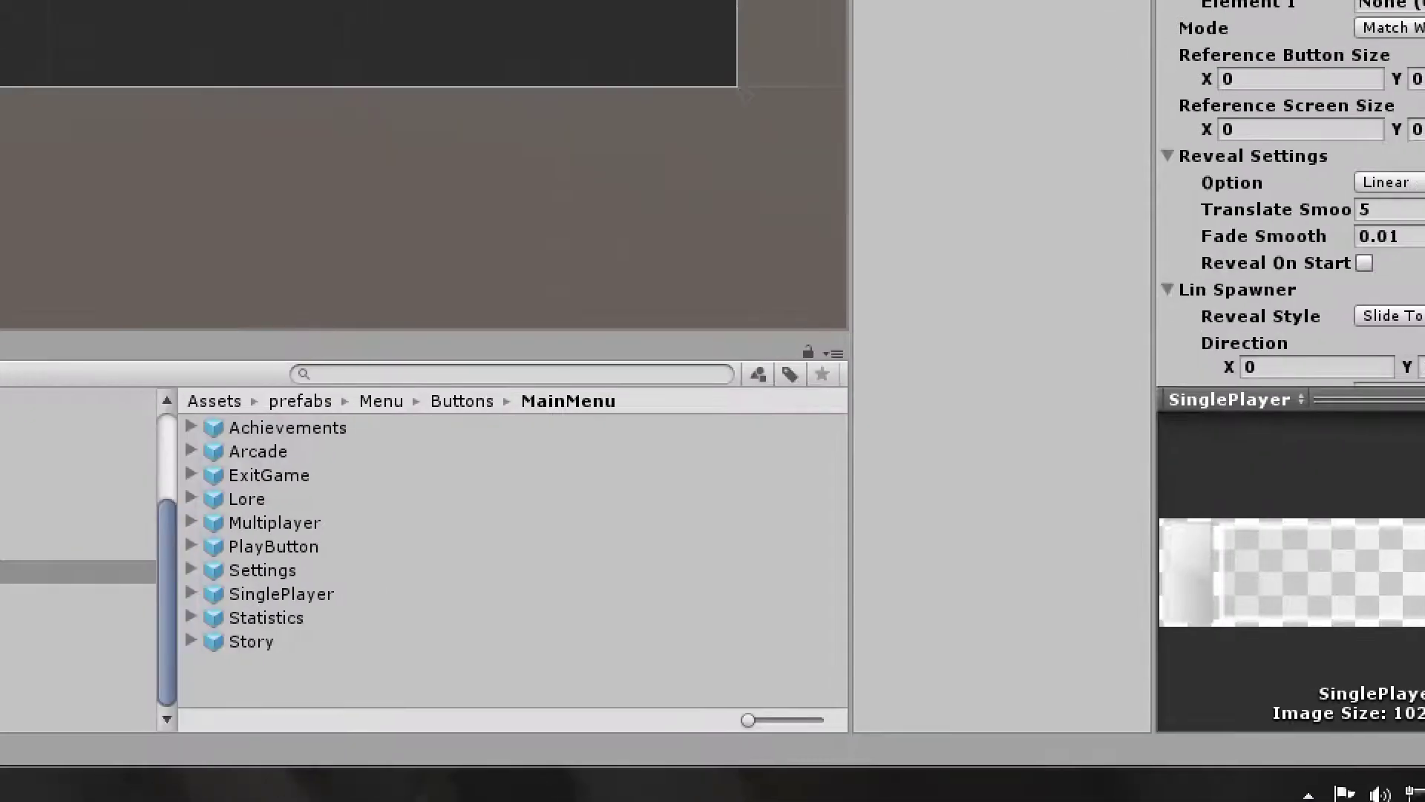
{"action": "left_click_drag", "start_coordinate": [258, 451], "coordinate": [1385, 3]}
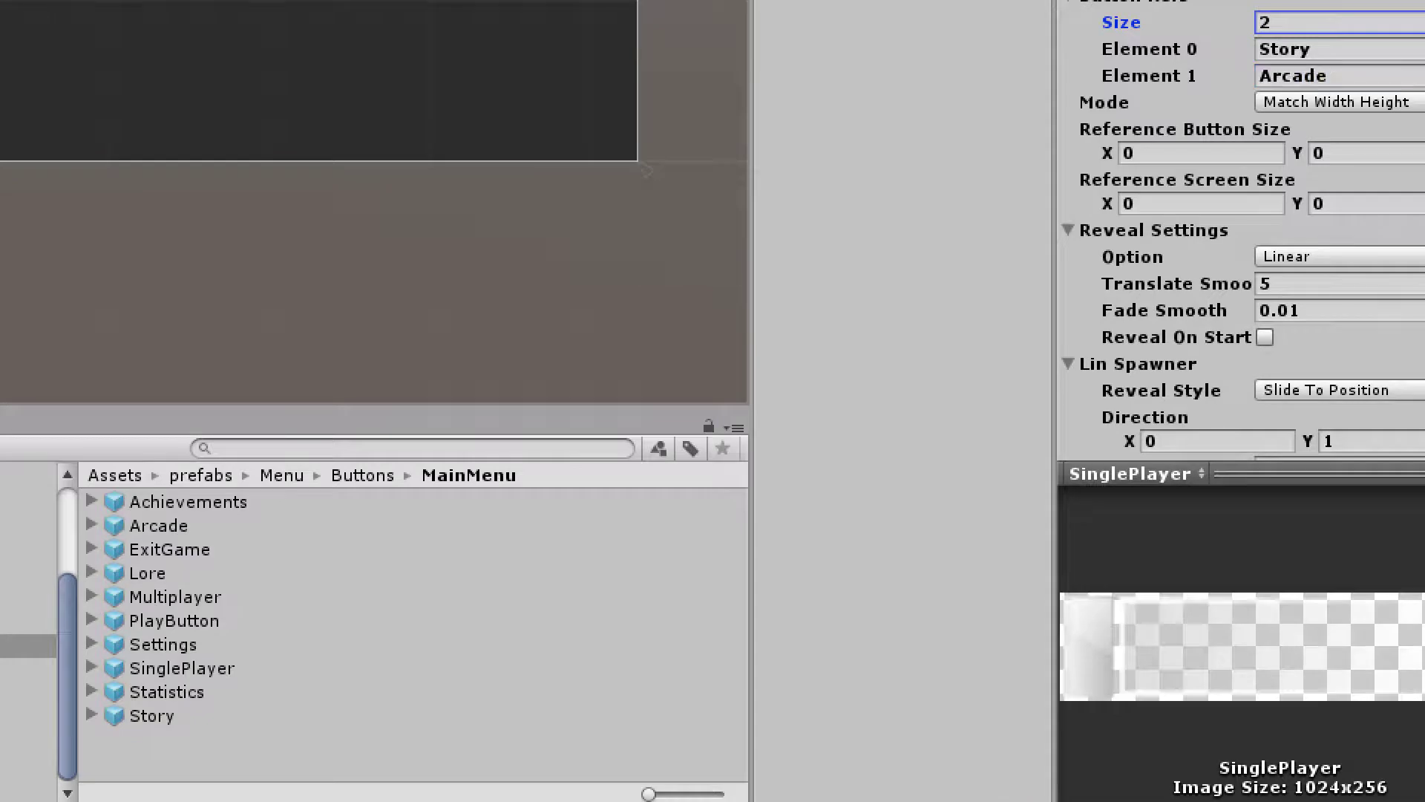
Set the Mode of SinglePlayer's Button Brancher to Independent Width Height and its Reference Button Size to 124 by 24
{"action": "left_click", "coordinate": [1340, 101]}
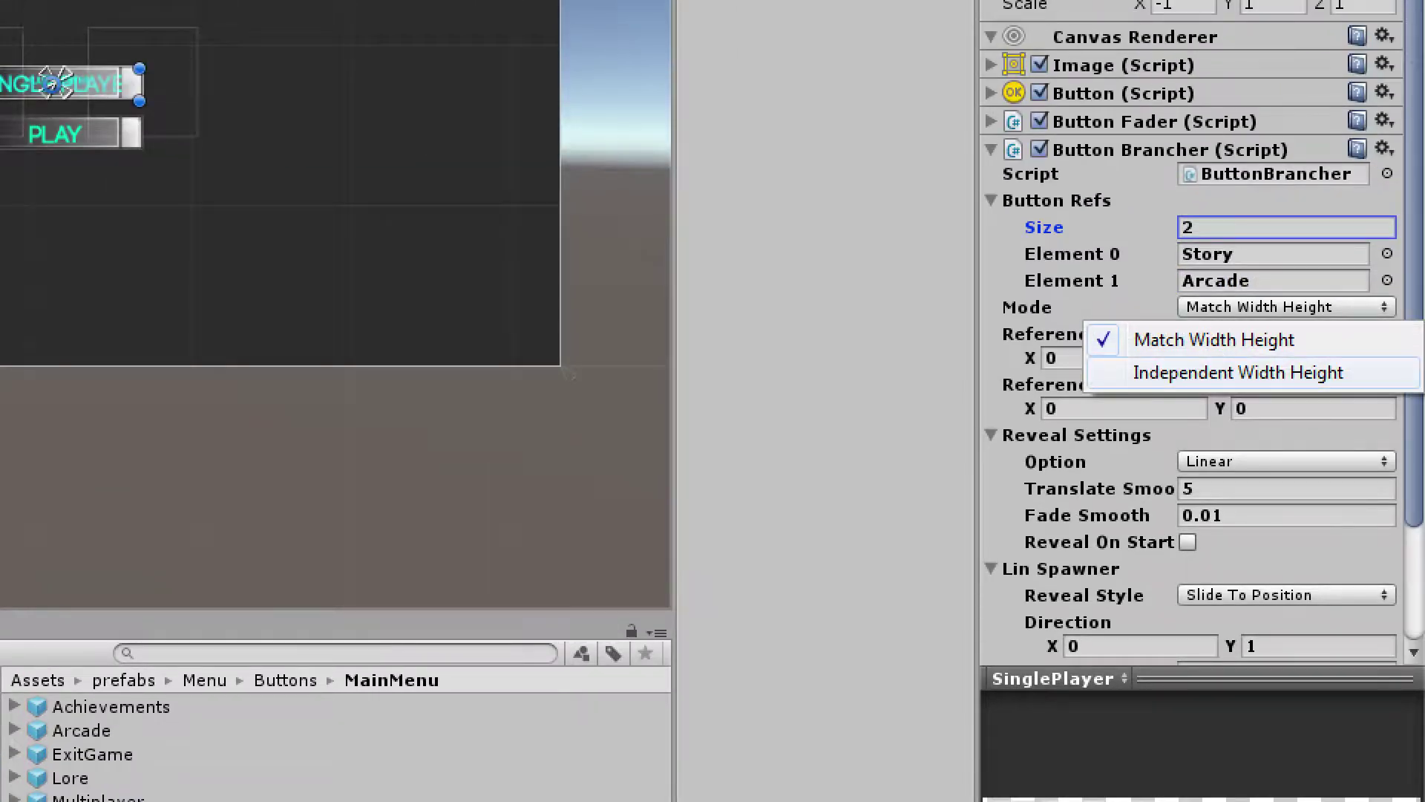
{"action": "left_click", "coordinate": [1238, 372]}
{"action": "left_click", "coordinate": [1124, 357]}
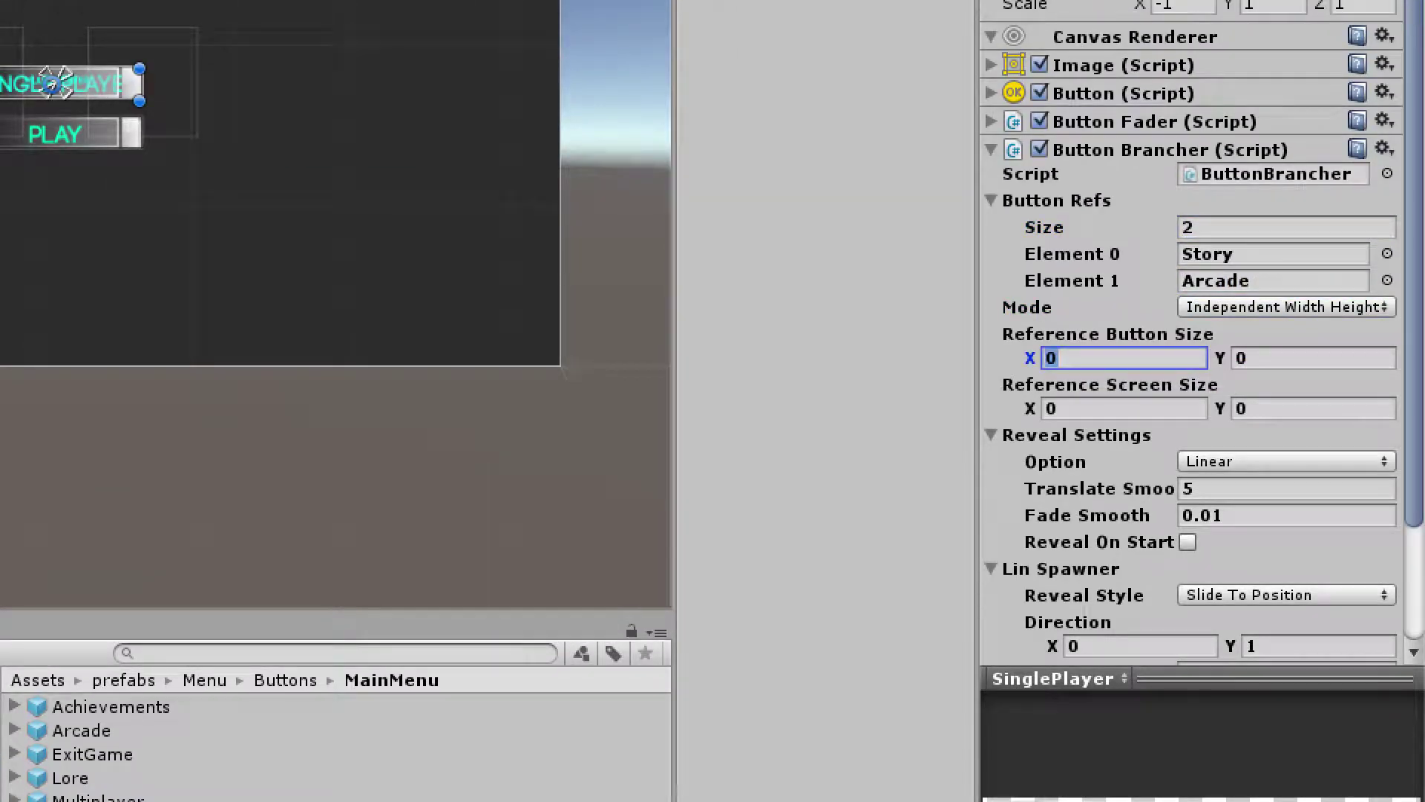
{"action": "type", "text": "124"}
{"action": "key", "text": "Tab"}
{"action": "type", "text": "24"}
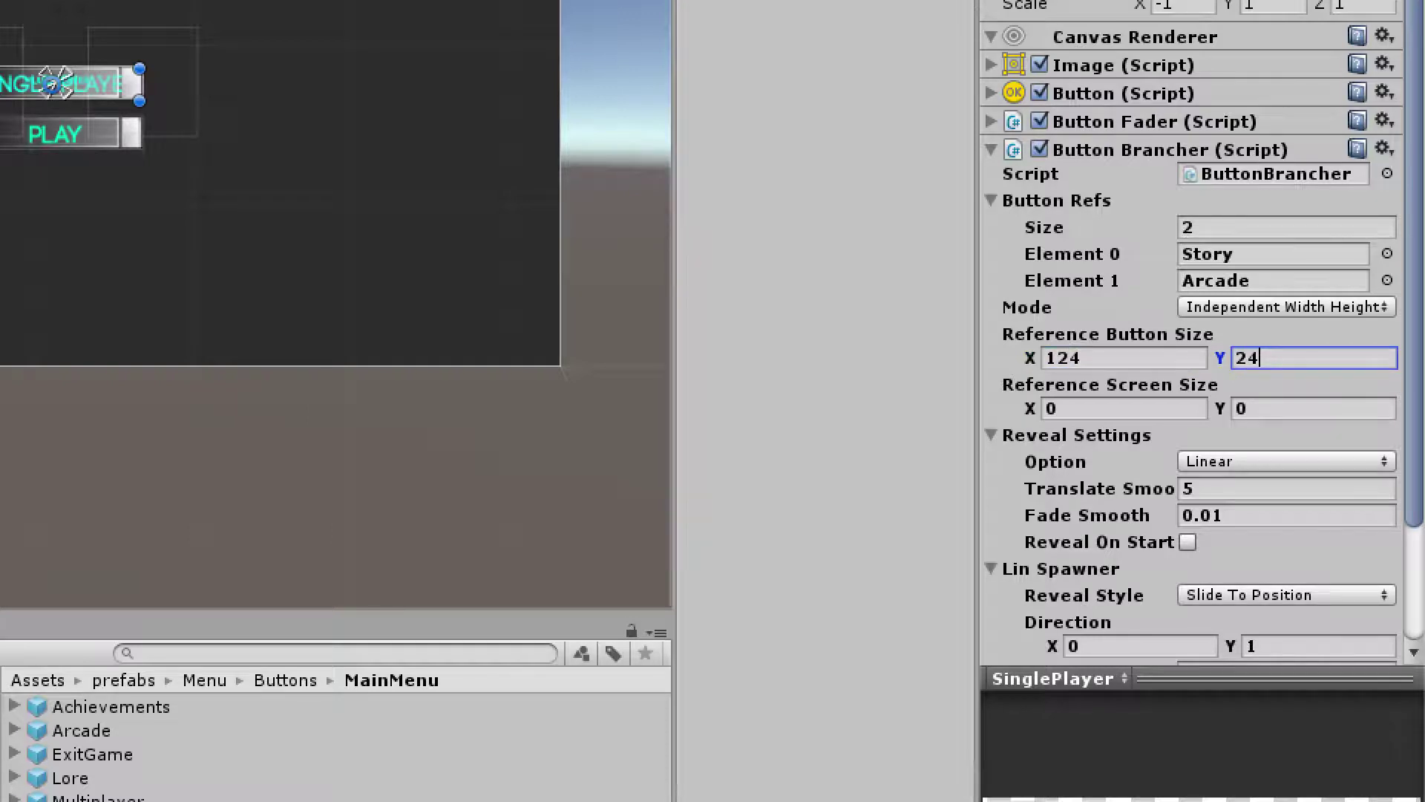
Set the Reference Screen Size of SinglePlayer's Button Brancher to 800 by 600
{"action": "key", "text": "Tab"}
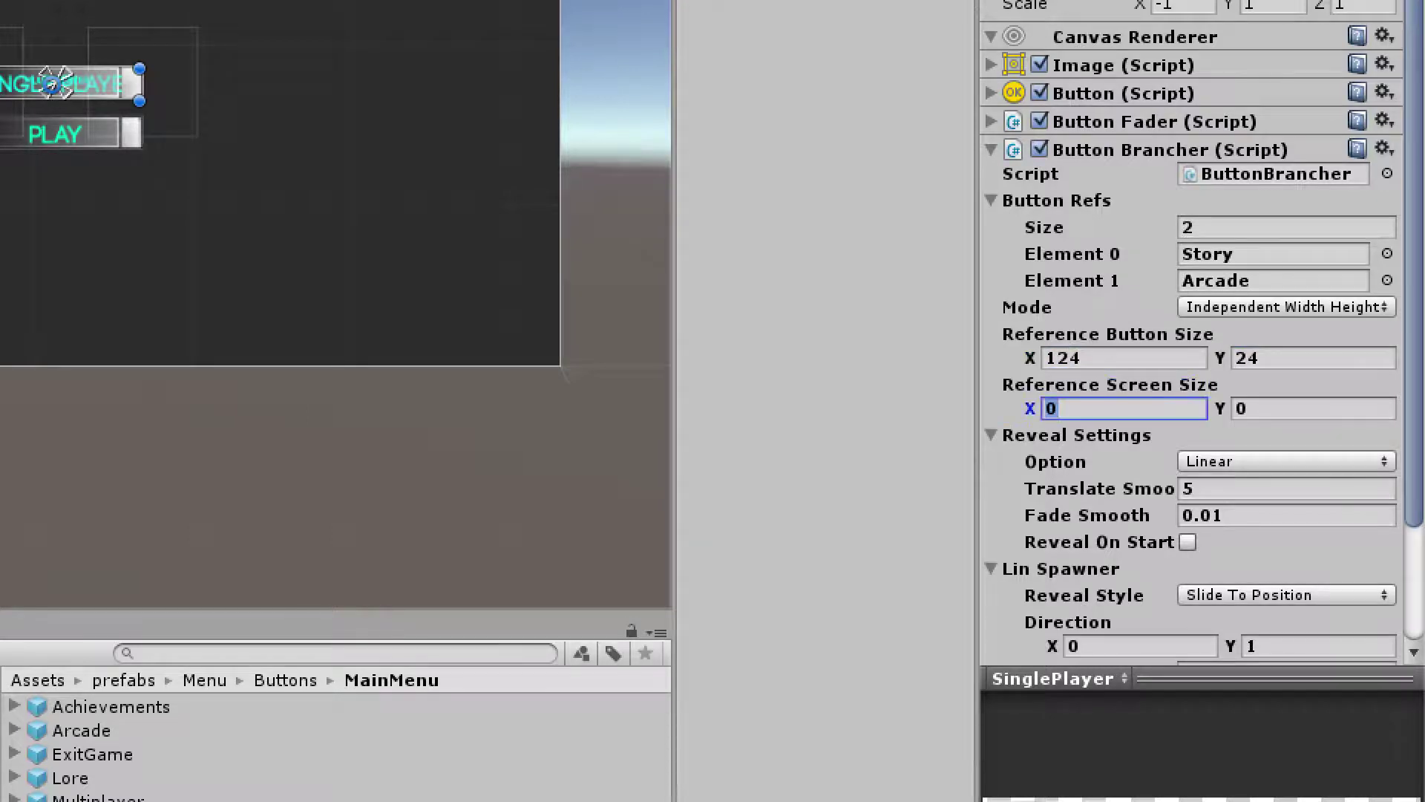
{"action": "type", "text": "800"}
{"action": "key", "text": "Tab"}
{"action": "type", "text": "600"}
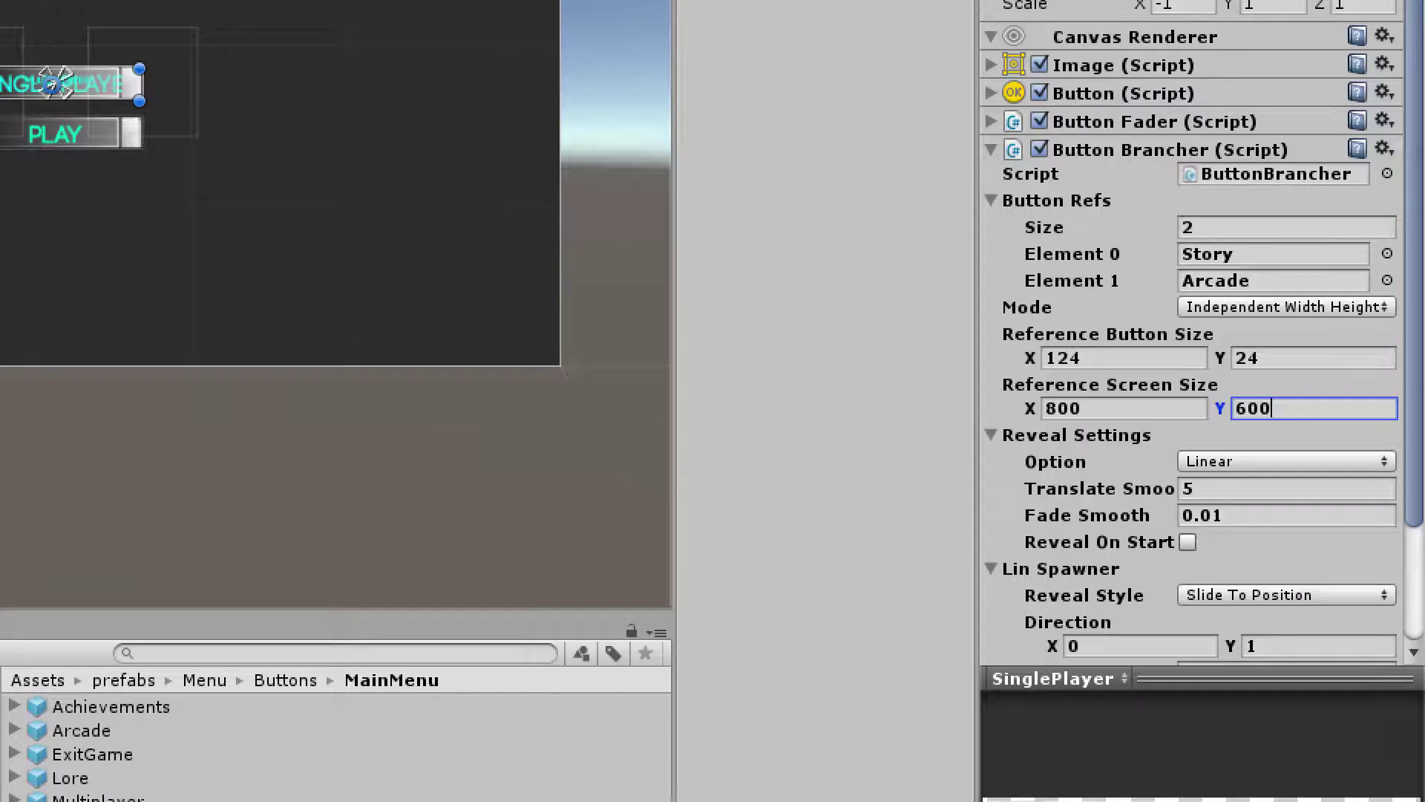
Set SinglePlayer's Fade Smooth to 0.03 and its Lin Spawner Reveal Style to Fade In At Position
{"action": "left_click", "coordinate": [1203, 515]}
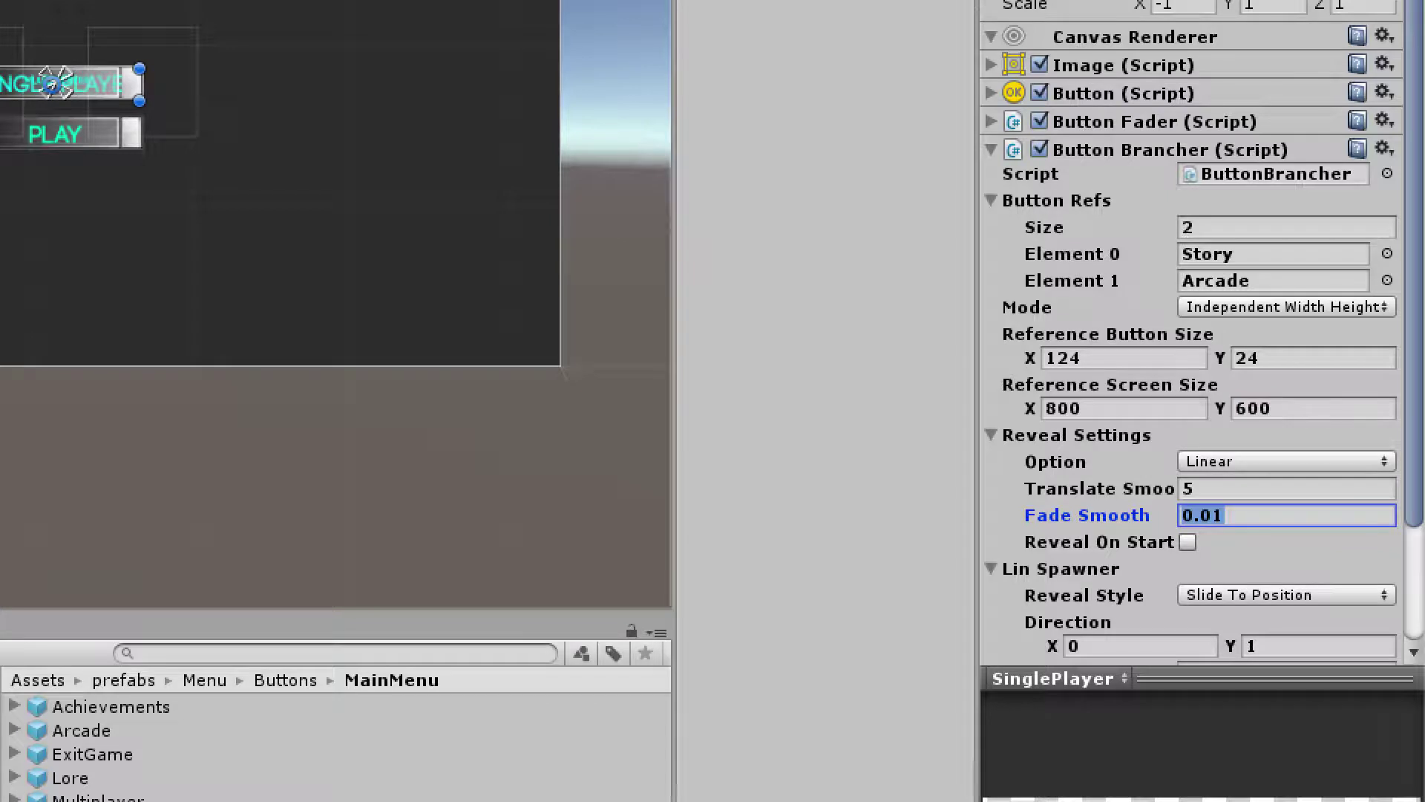
{"action": "type", "text": "0.03"}
{"action": "scroll", "coordinate": [1195, 446], "scroll_direction": "down", "scroll_amount": 3}
{"action": "left_click", "coordinate": [1287, 505]}
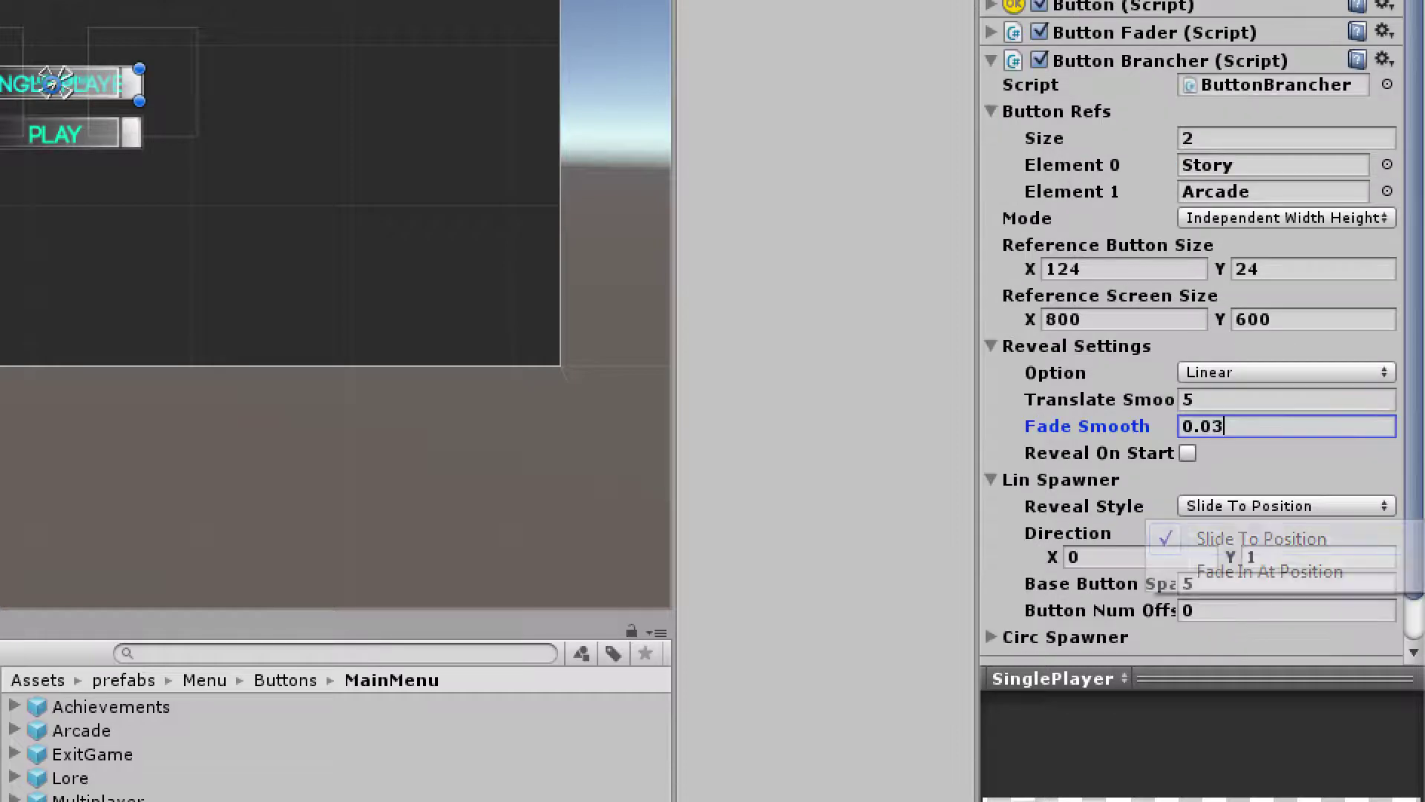
{"action": "left_click", "coordinate": [1269, 571]}
Set SinglePlayer's Lin Spawner Direction to X 1, Y 0 and its Button Num Offset to 1
{"action": "left_click", "coordinate": [1140, 556]}
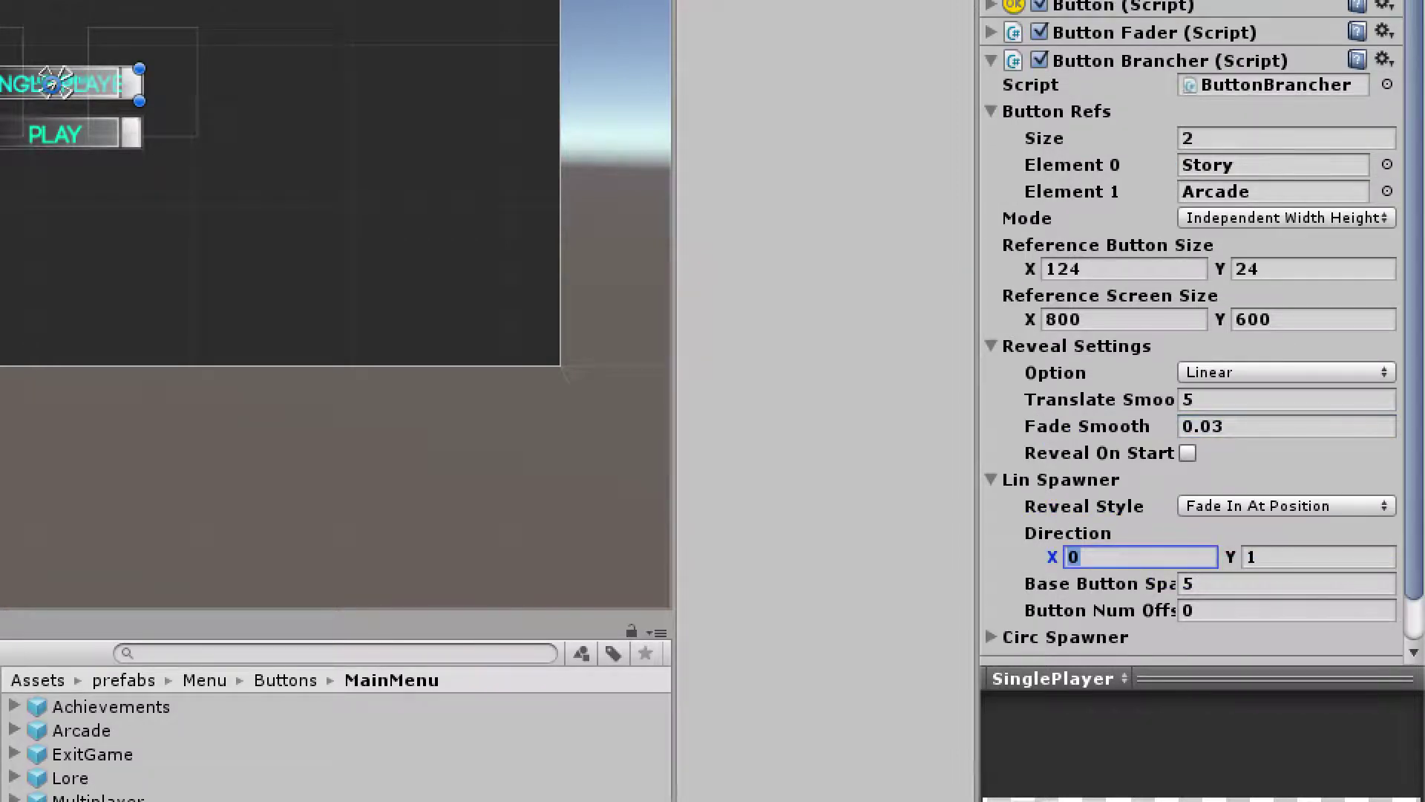
{"action": "type", "text": "1"}
{"action": "key", "text": "Tab"}
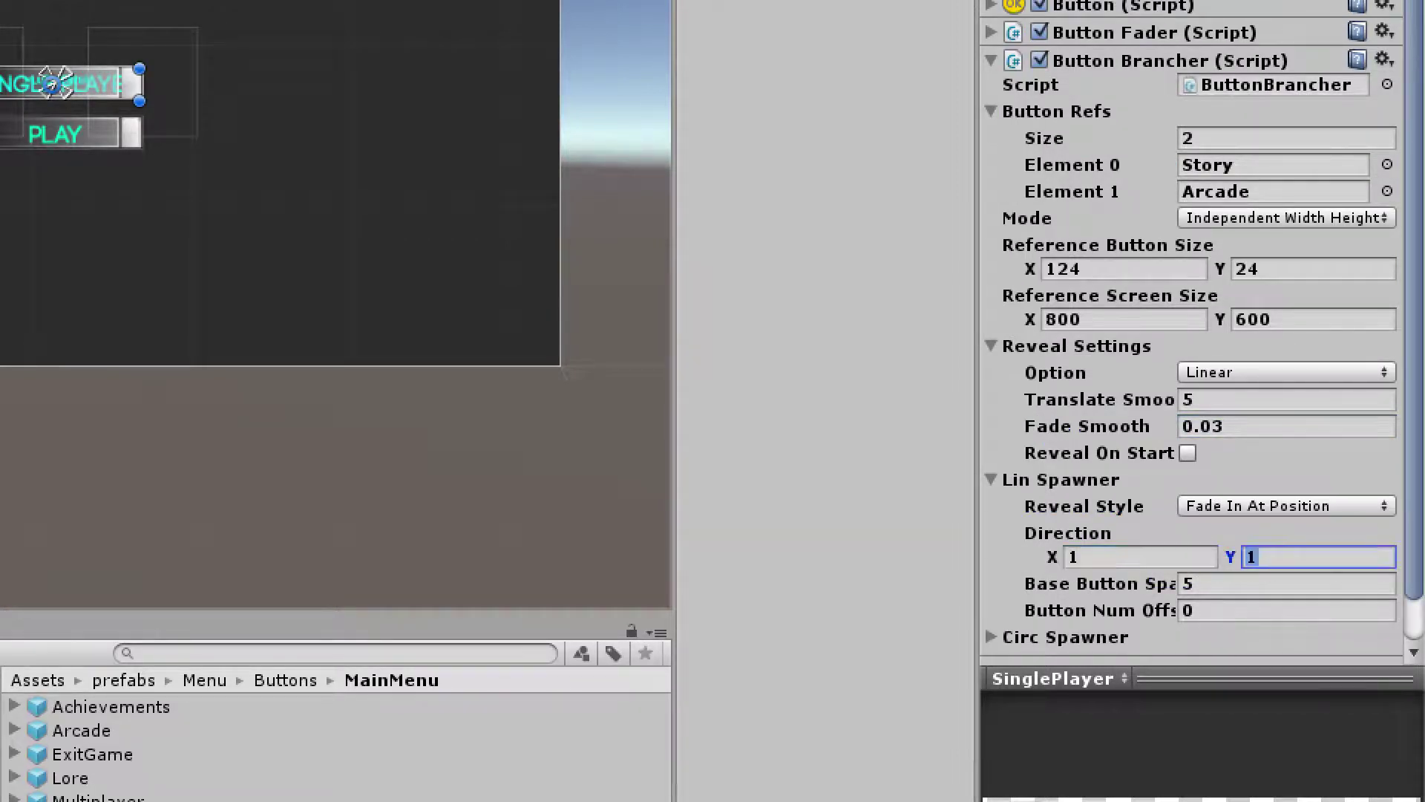
{"action": "type", "text": "0"}
{"action": "left_click", "coordinate": [1286, 610]}
{"action": "type", "text": "1"}
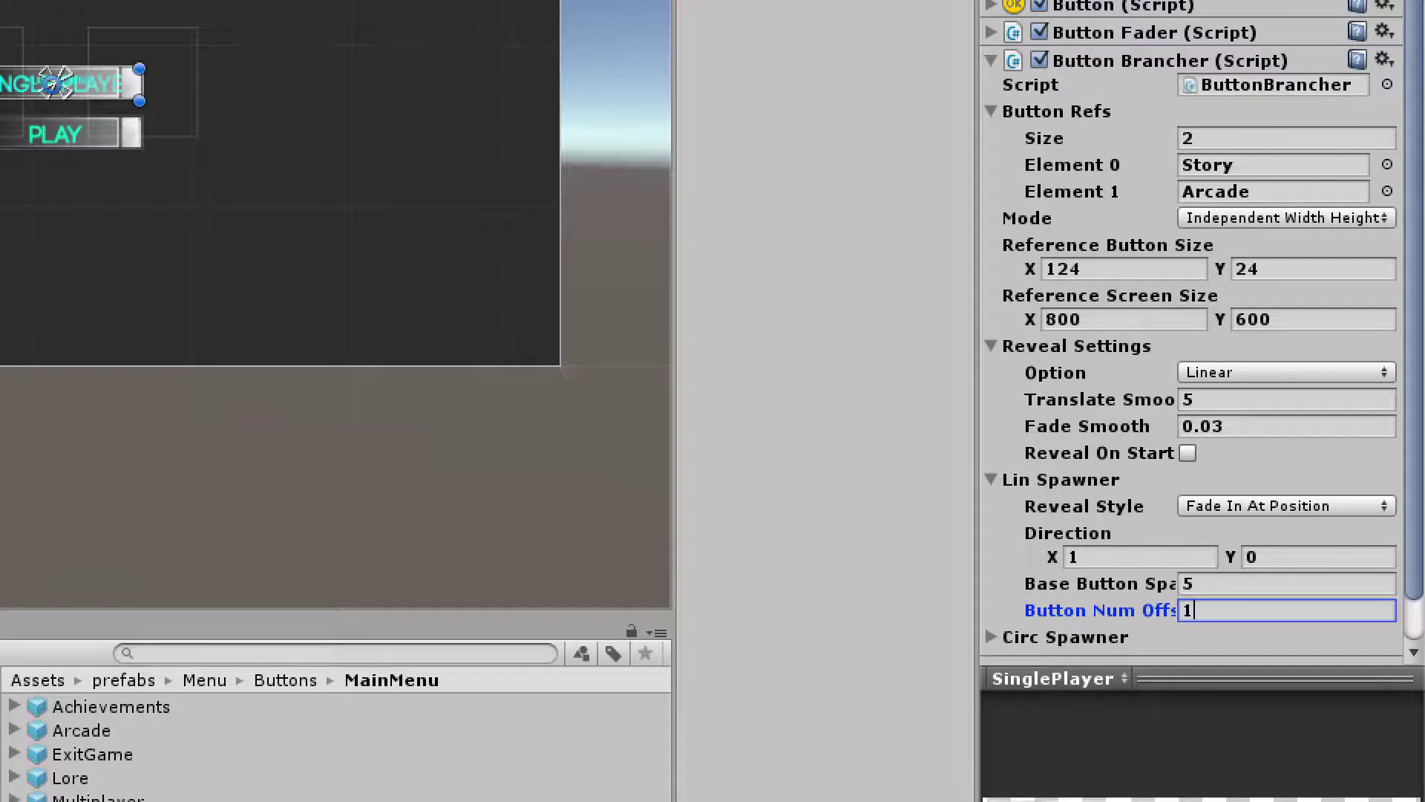
Assign the SinglePlayer prefab as the target object of the On Click event on SinglePlayer's Button component
{"action": "scroll", "coordinate": [1191, 348], "scroll_direction": "up", "scroll_amount": 3}
{"action": "left_click", "coordinate": [1170, 149]}
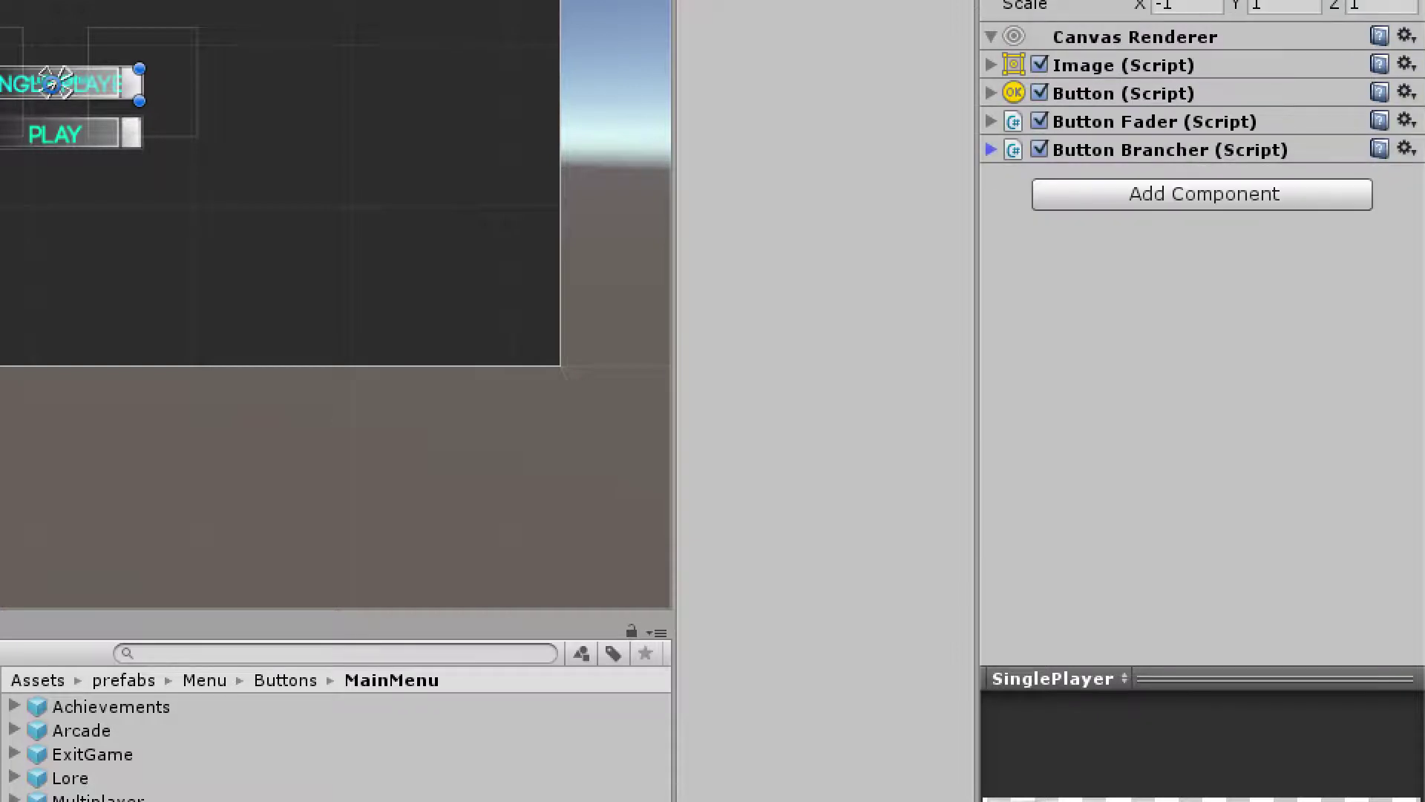
{"action": "left_click", "coordinate": [991, 93]}
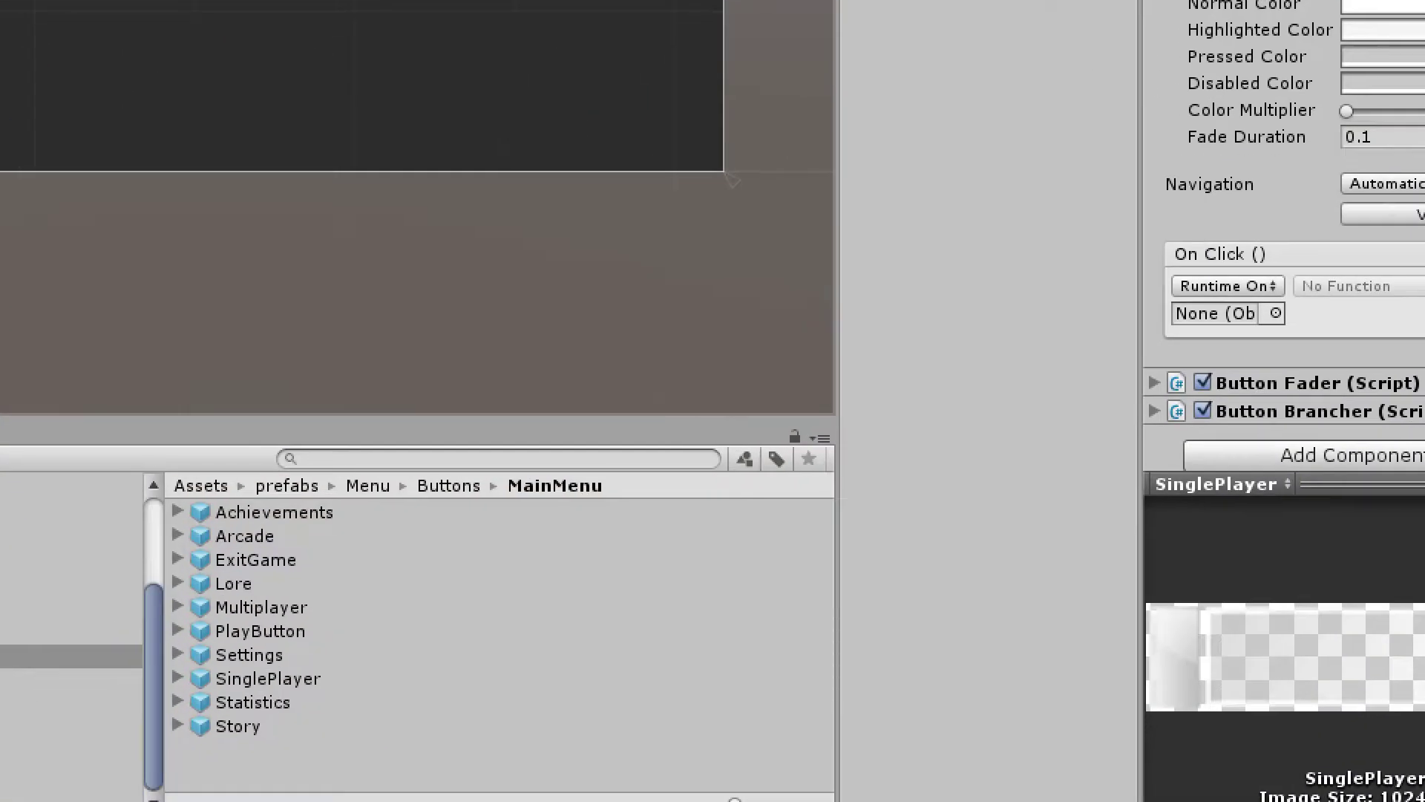
{"action": "left_click_drag", "start_coordinate": [268, 678], "coordinate": [1215, 313]}
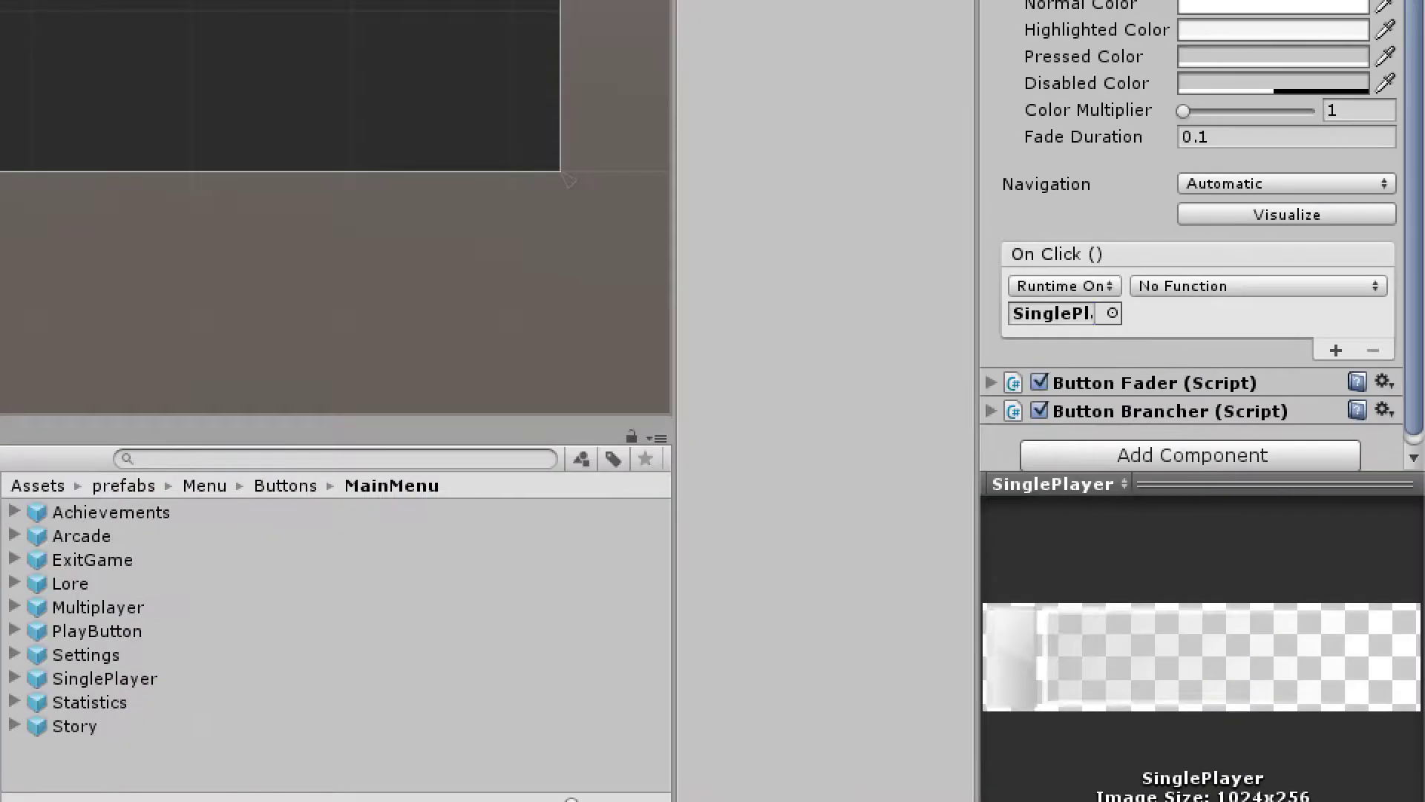
{"action": "left_click", "coordinate": [1232, 286]}
{"action": "mouse_move", "coordinate": [1229, 527]}
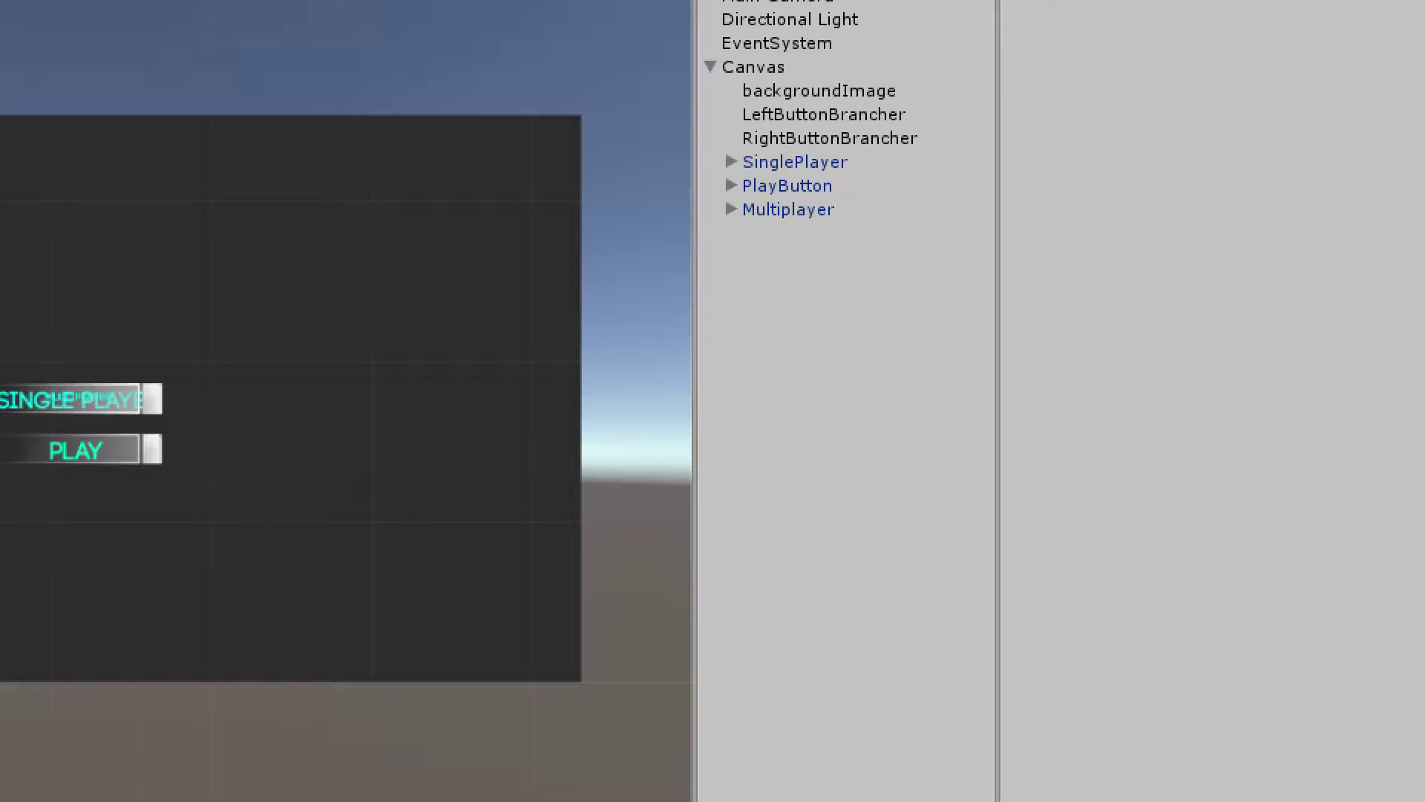
Reselect SinglePlayer in the scene and apply its changes to the prefab
{"action": "left_click", "coordinate": [787, 186]}
{"action": "left_click", "coordinate": [795, 162]}
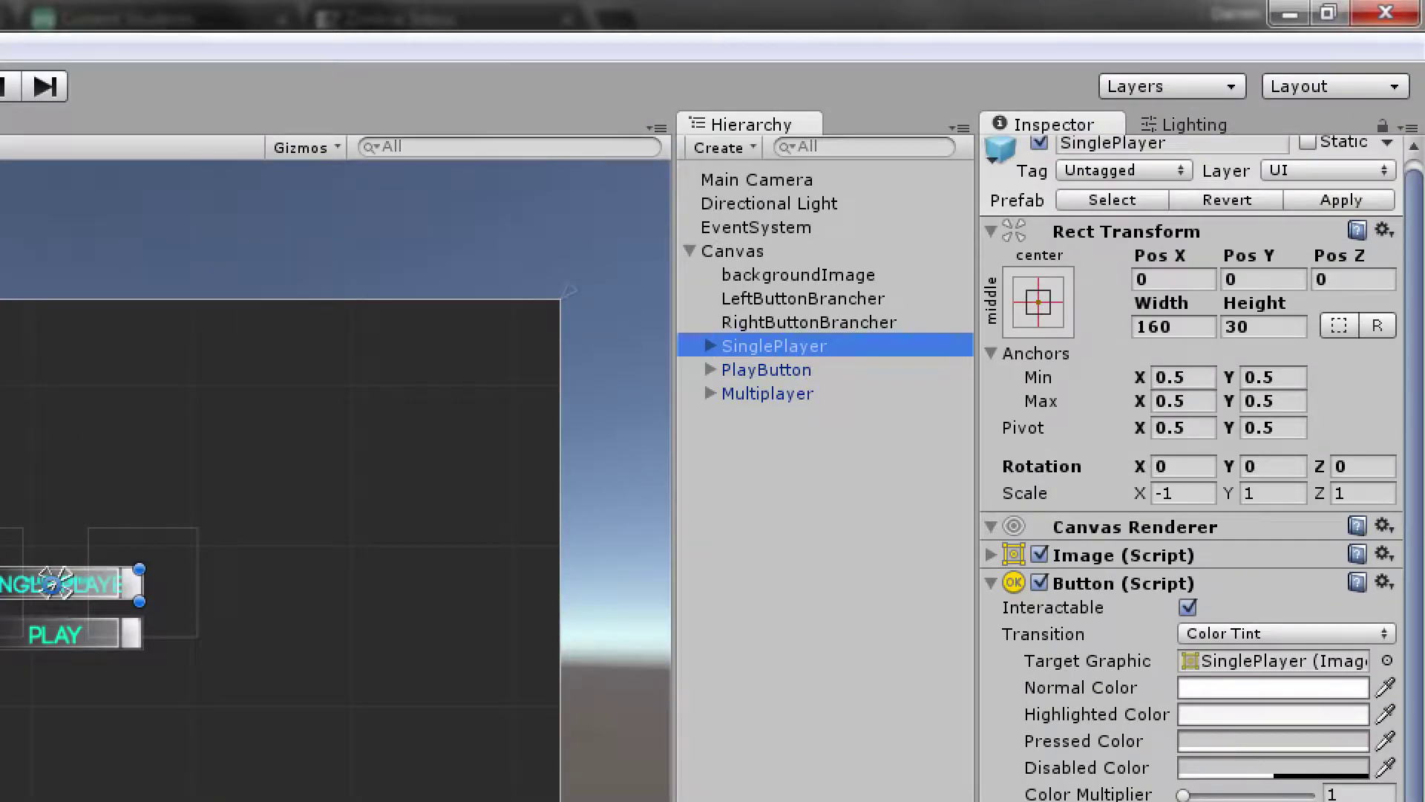
{"action": "left_click", "coordinate": [1340, 200]}
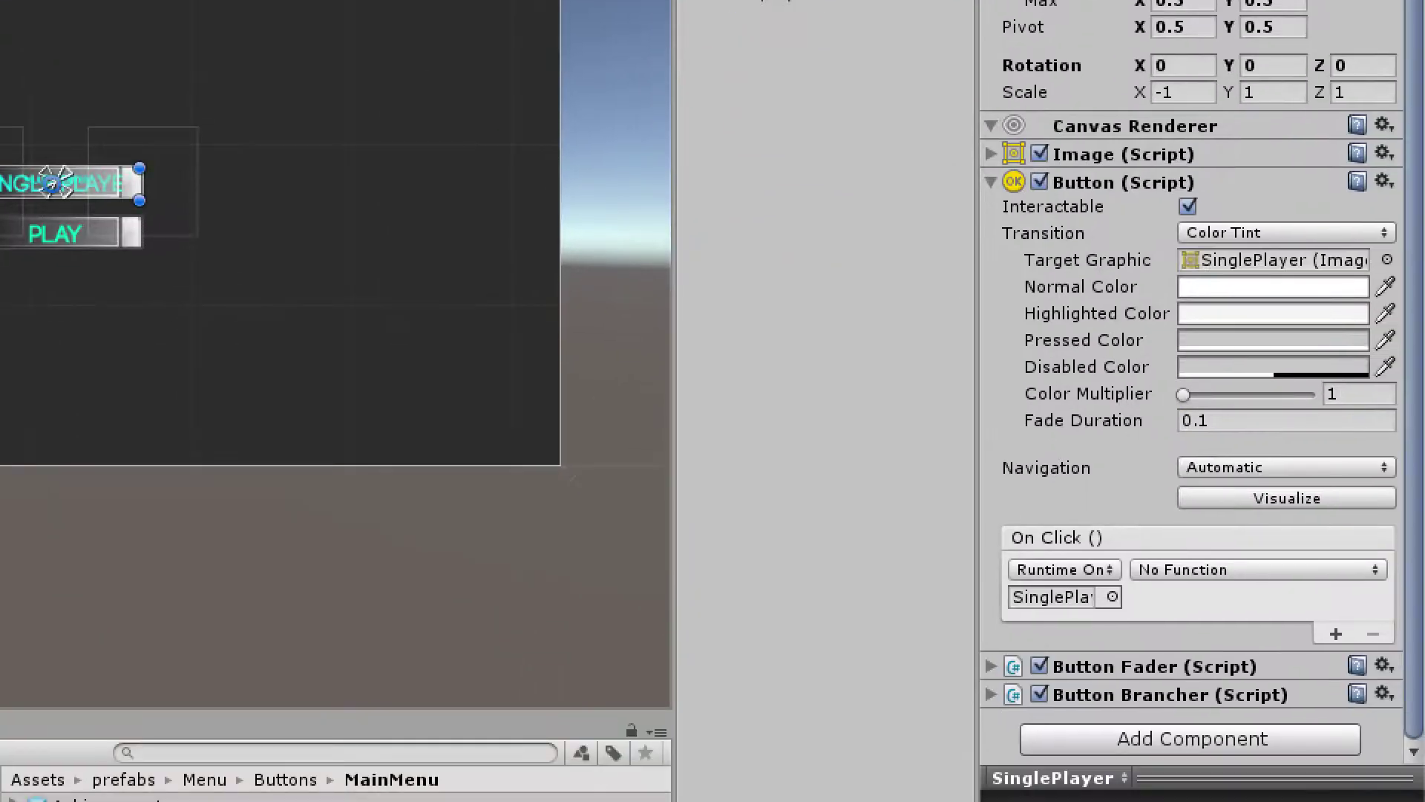
Set SinglePlayer's On Click function to ButtonBrancher's SpawnButtons () and apply the change to the prefab
{"action": "left_click", "coordinate": [1258, 569]}
{"action": "mouse_move", "coordinate": [1262, 753]}
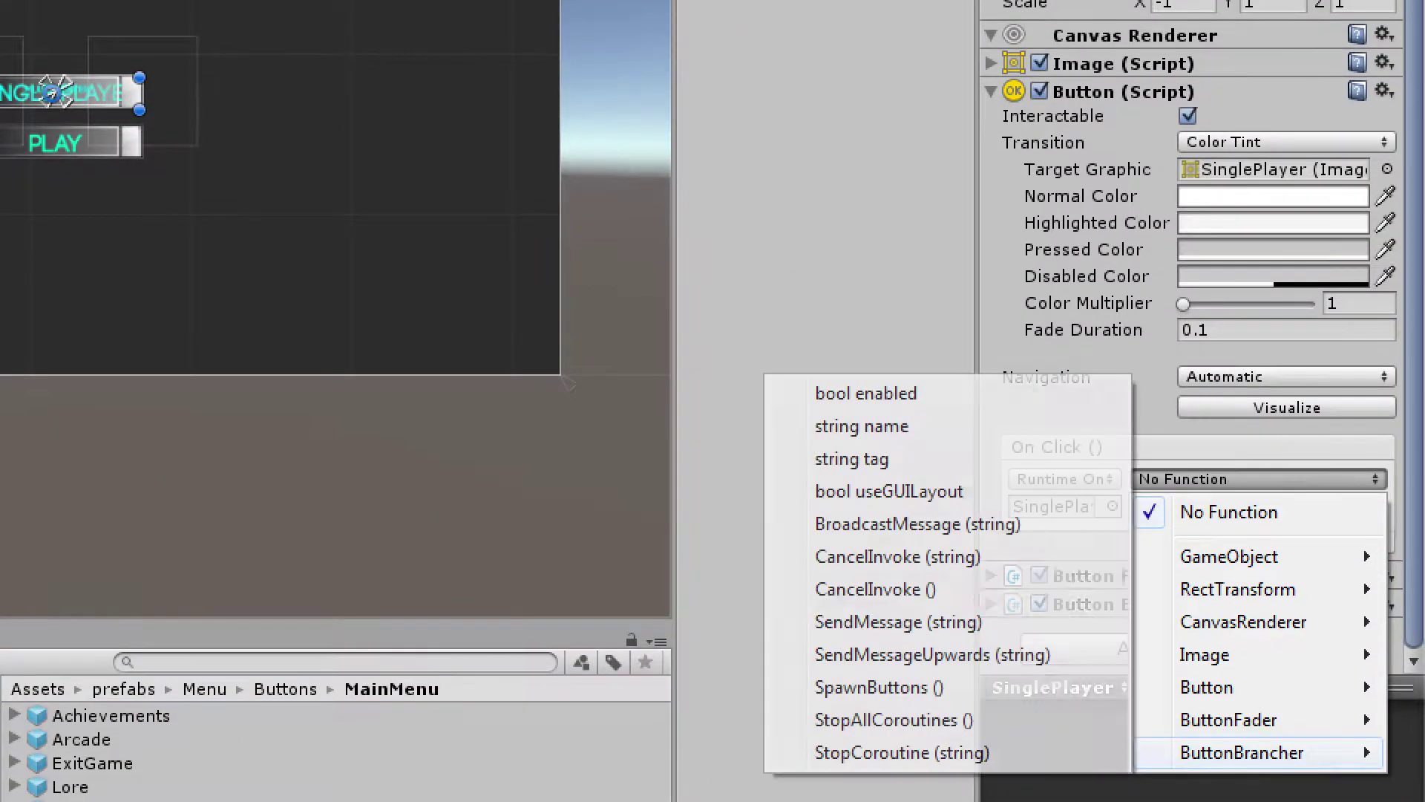
{"action": "left_click", "coordinate": [879, 688]}
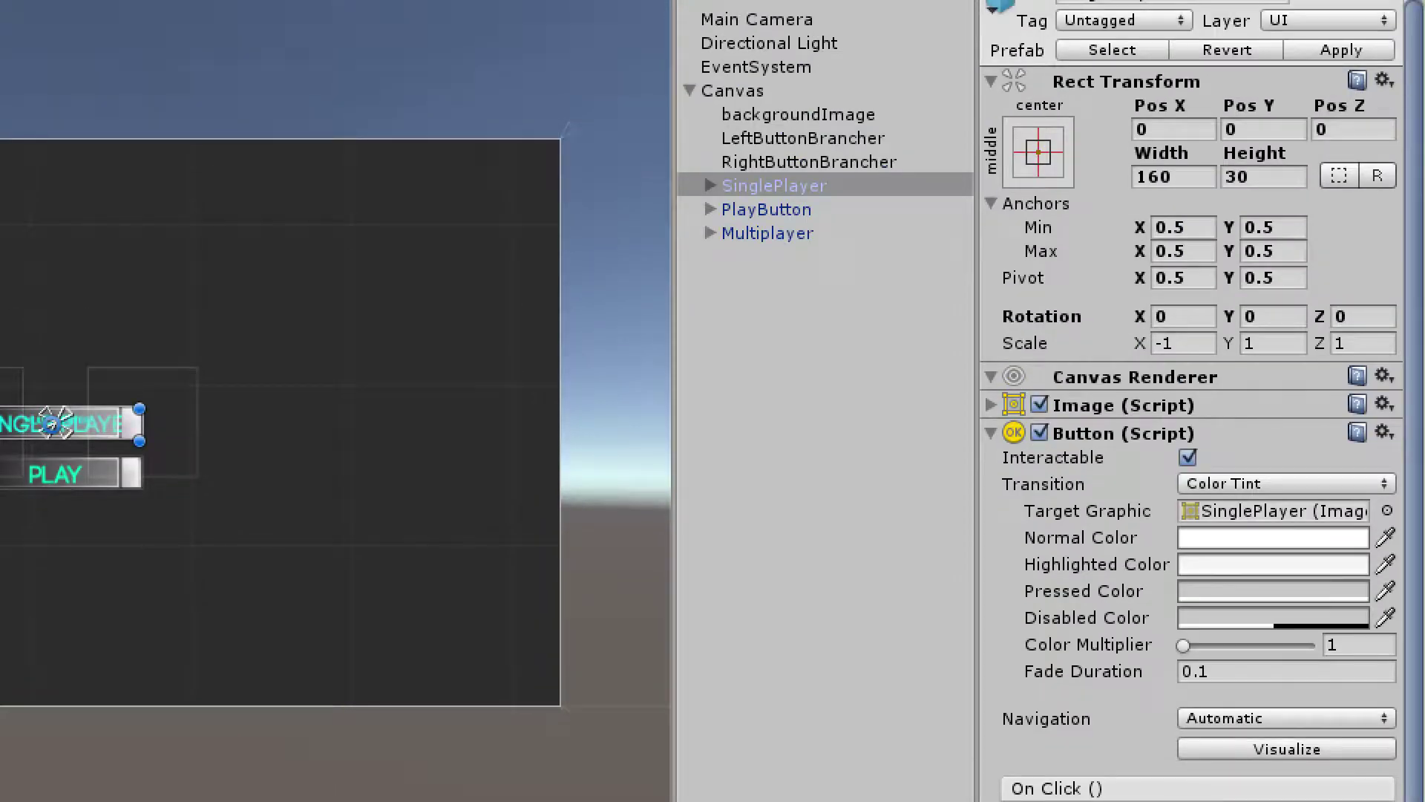
{"action": "left_click", "coordinate": [1339, 50]}
Attach the ButtonBrancher script from the Scripts/Menu folder to the Multiplayer button
{"action": "left_click", "coordinate": [767, 233]}
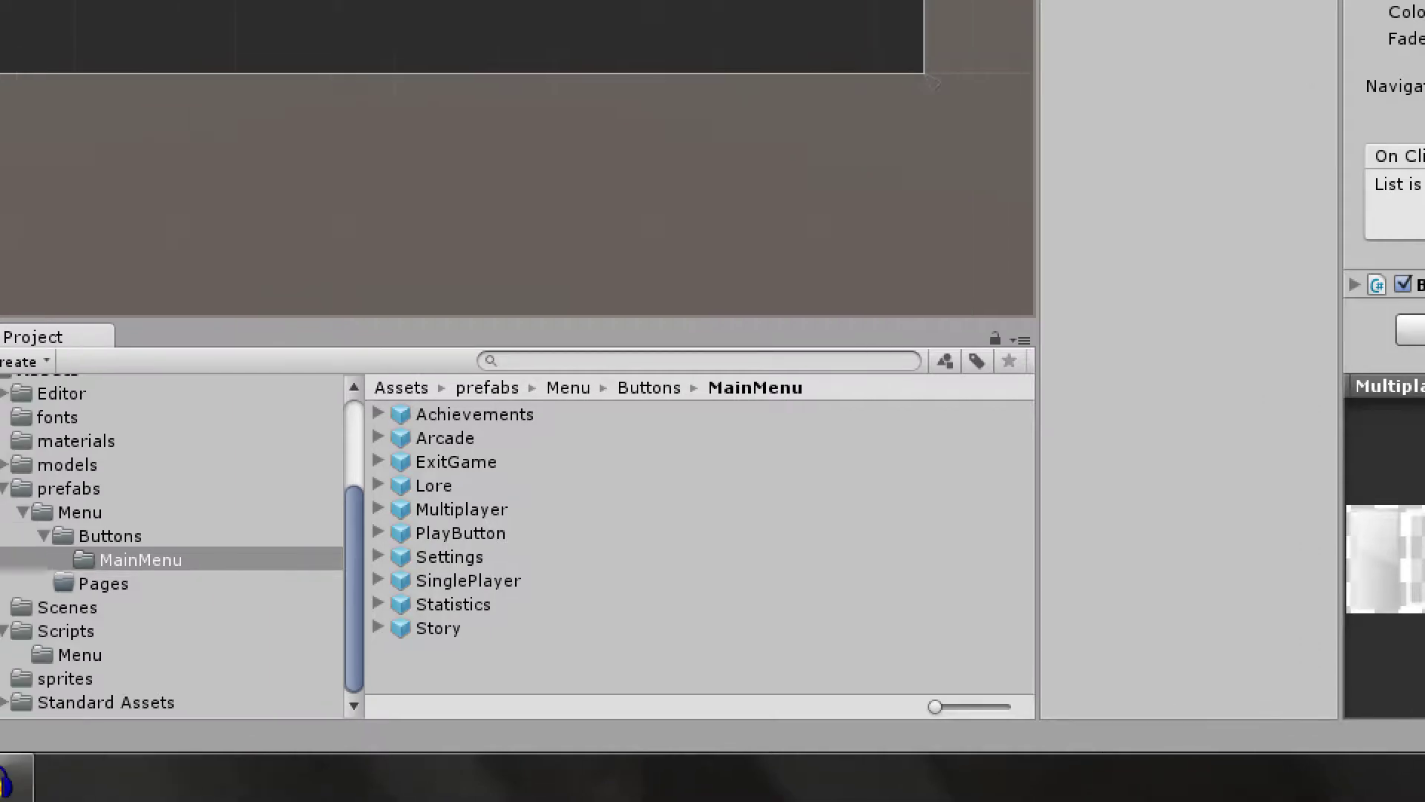
{"action": "left_click", "coordinate": [23, 646]}
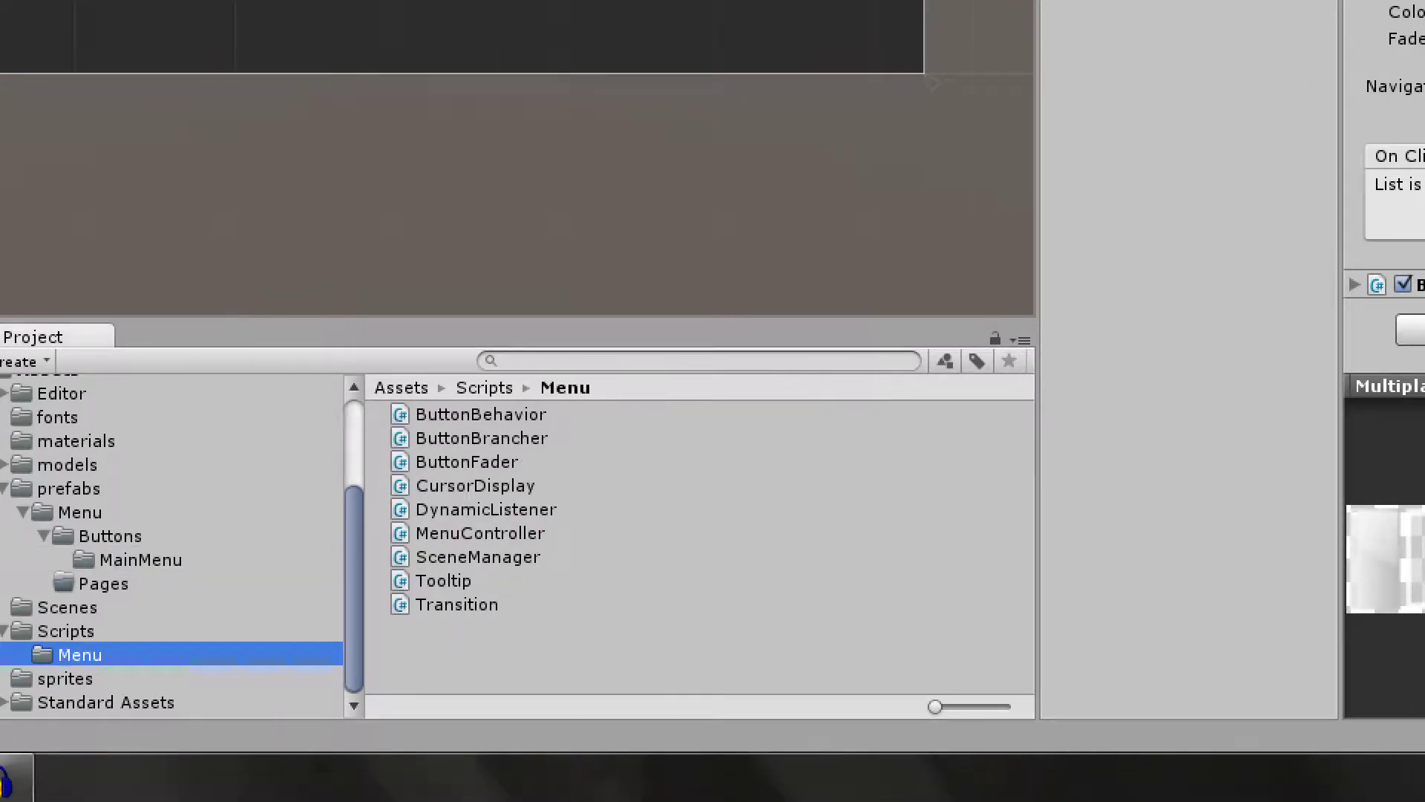
{"action": "left_click", "coordinate": [481, 438]}
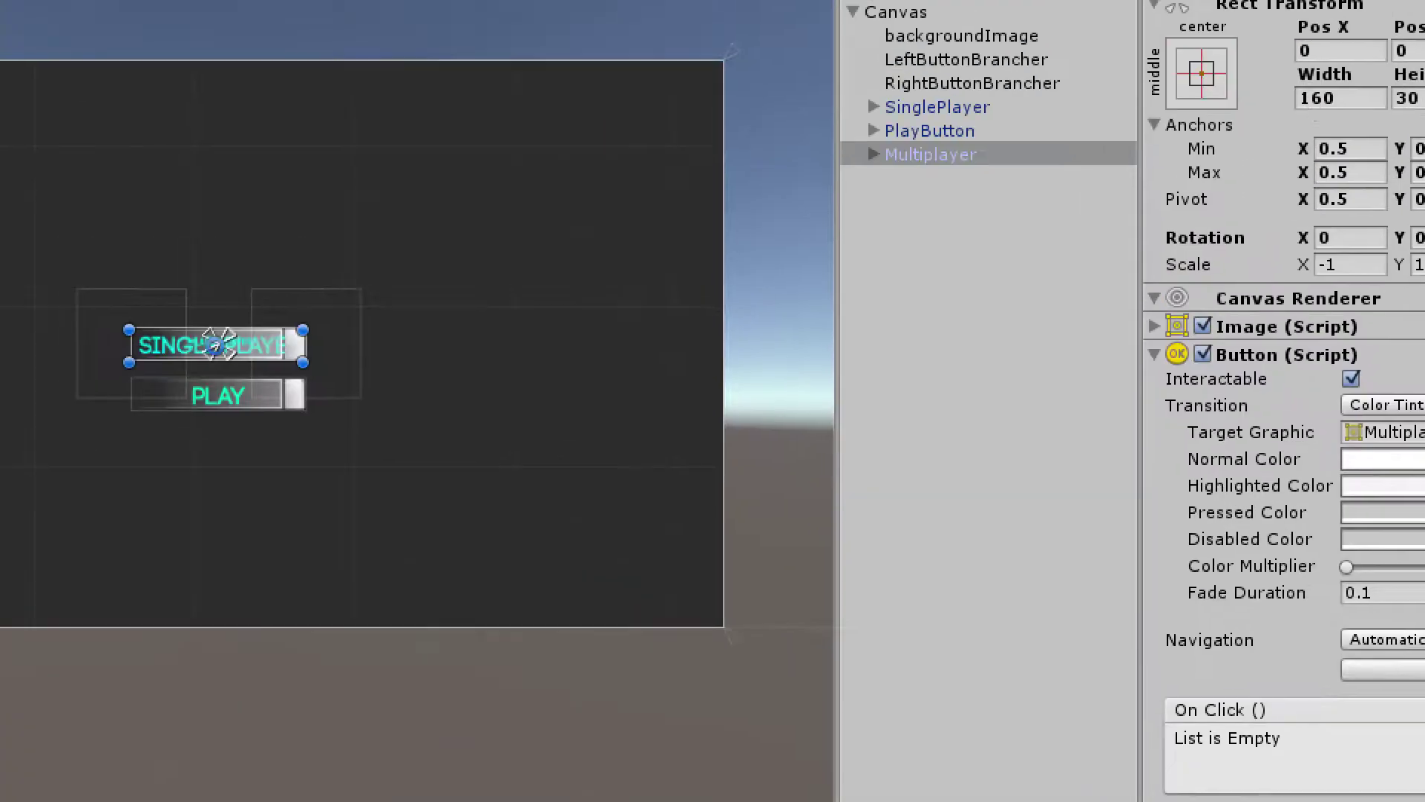
{"action": "left_click_drag", "start_coordinate": [931, 193], "coordinate": [862, 154]}
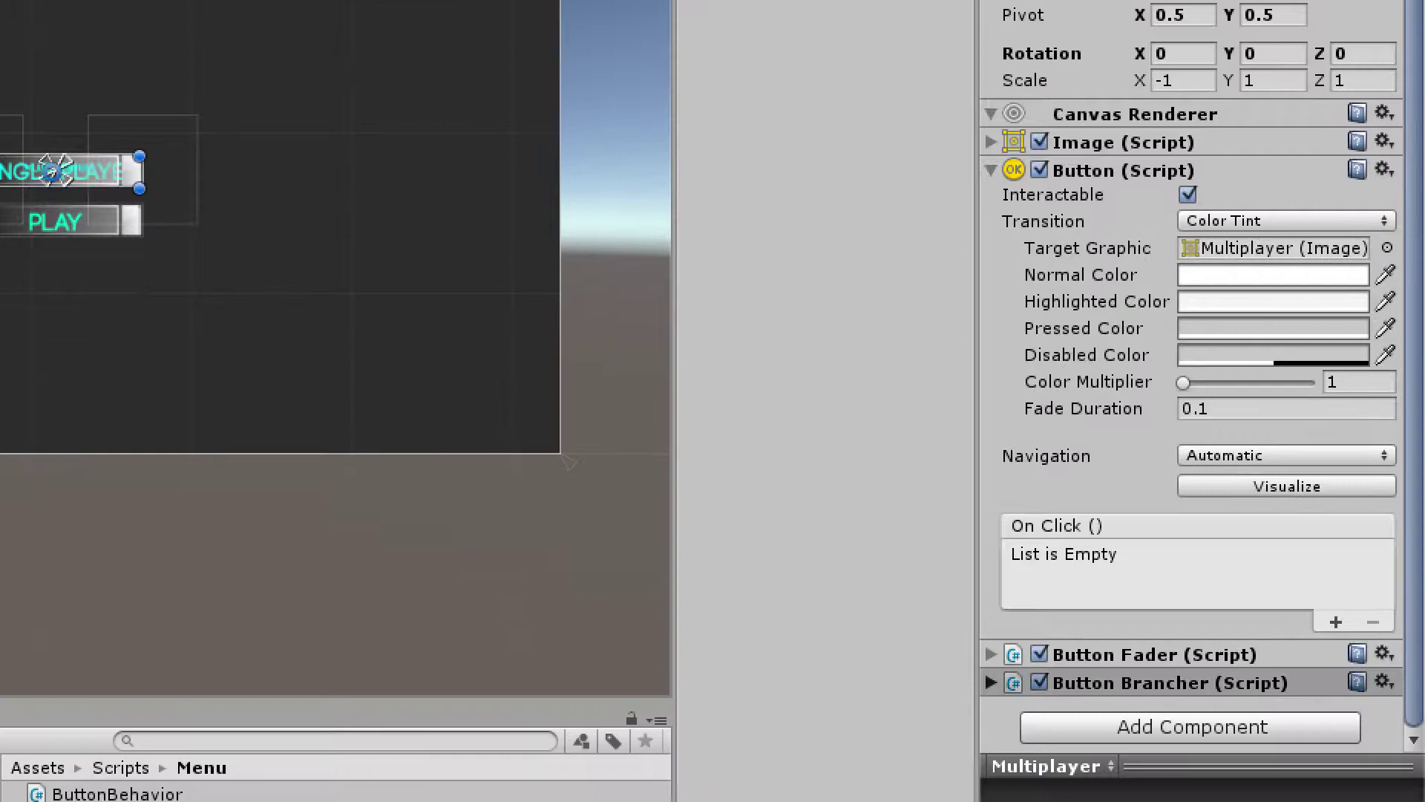
Set the Button Refs size of Multiplayer's Button Brancher to 2 and assign the Story and Arcade prefabs as Element 0 and Element 1
{"action": "left_click", "coordinate": [992, 682]}
{"action": "scroll", "coordinate": [1195, 446], "scroll_direction": "down", "scroll_amount": 4}
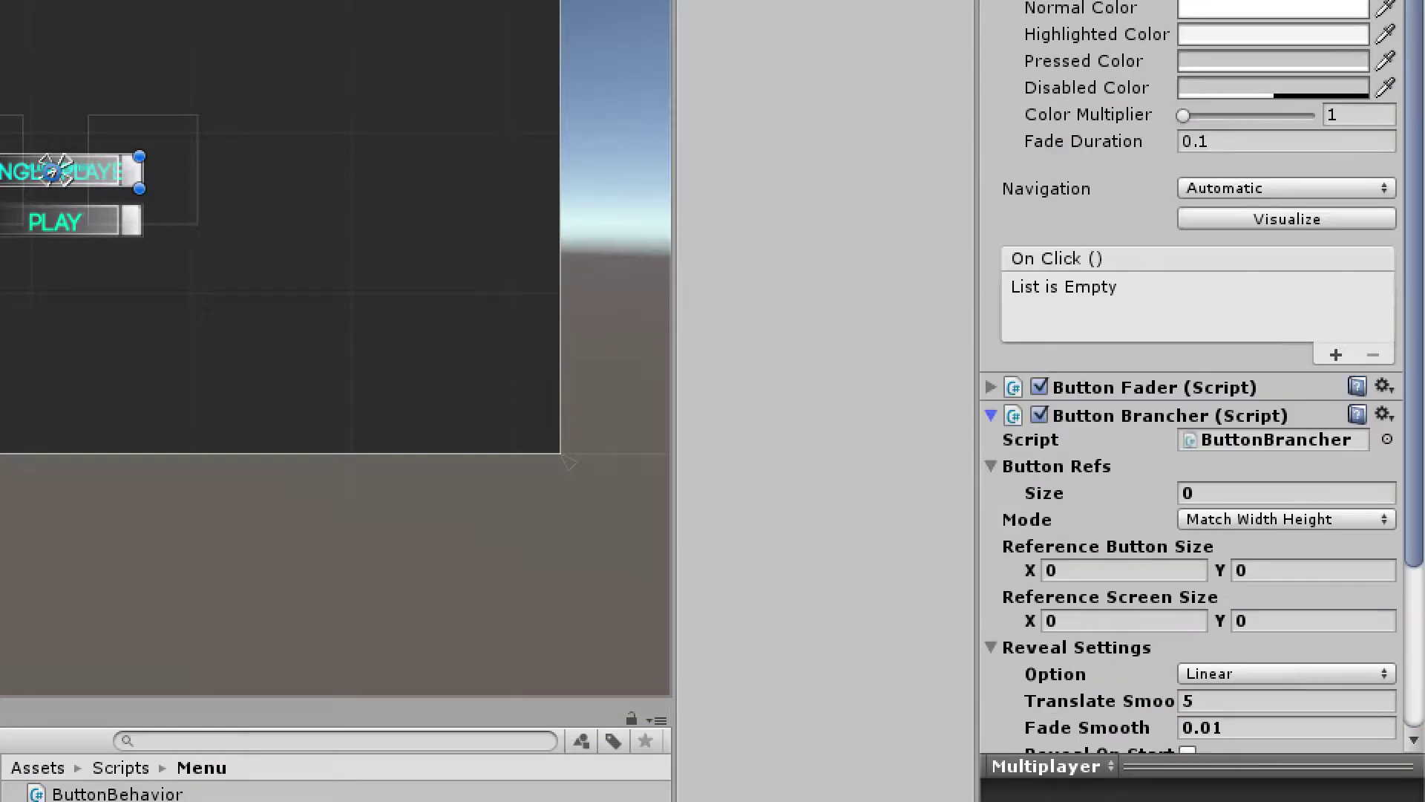
{"action": "left_click", "coordinate": [1286, 251]}
{"action": "type", "text": "2"}
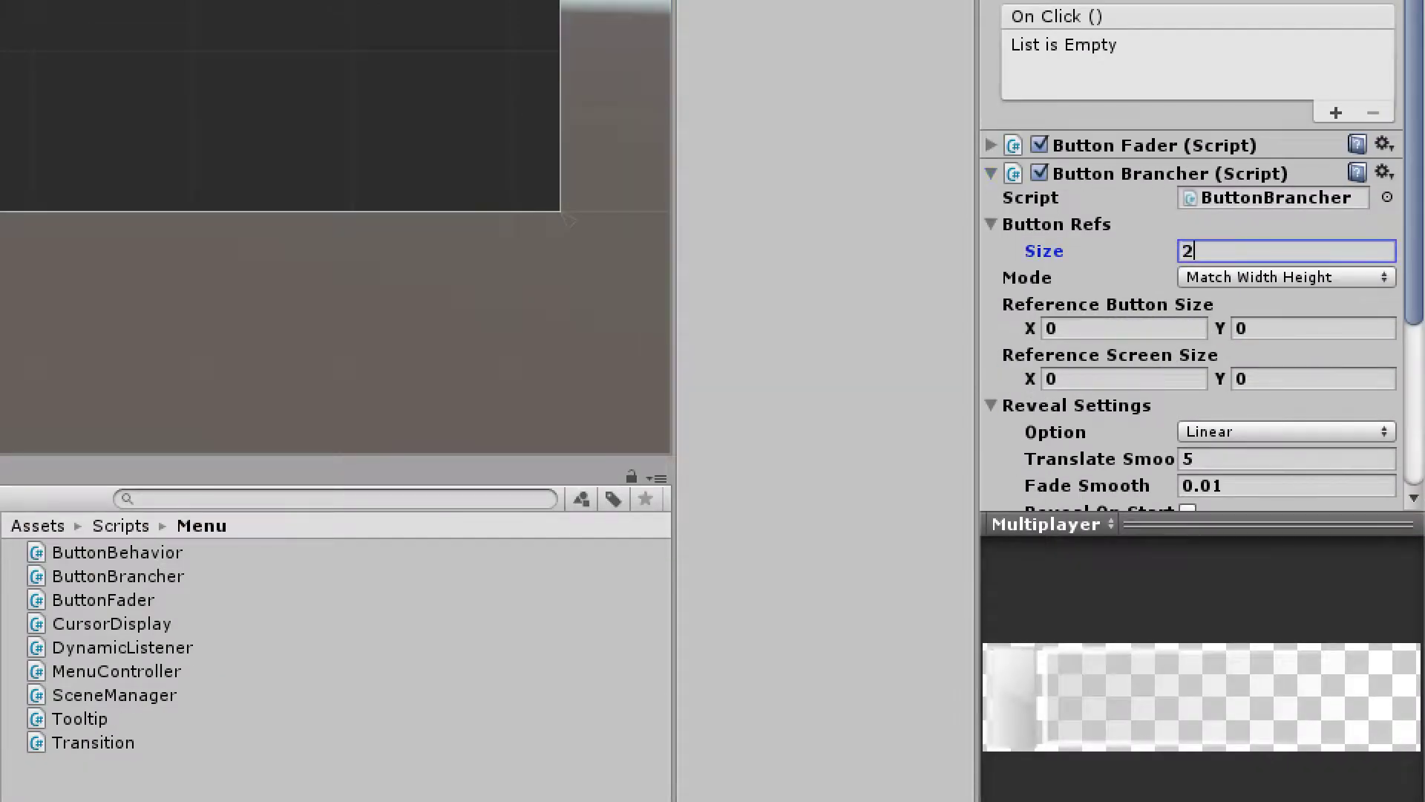
{"action": "key", "text": "Return"}
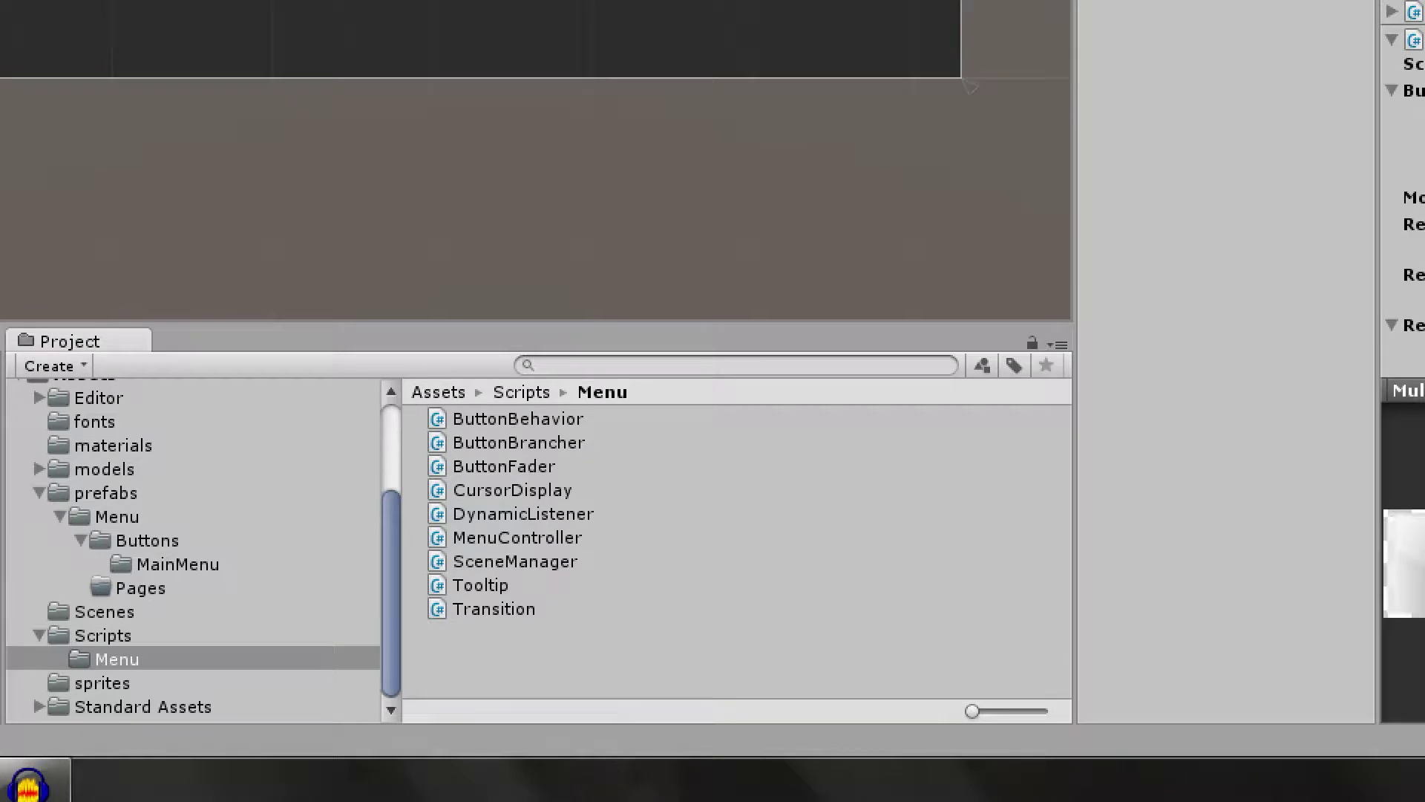
{"action": "left_click", "coordinate": [177, 565]}
{"action": "left_click_drag", "start_coordinate": [475, 633], "coordinate": [1273, 238]}
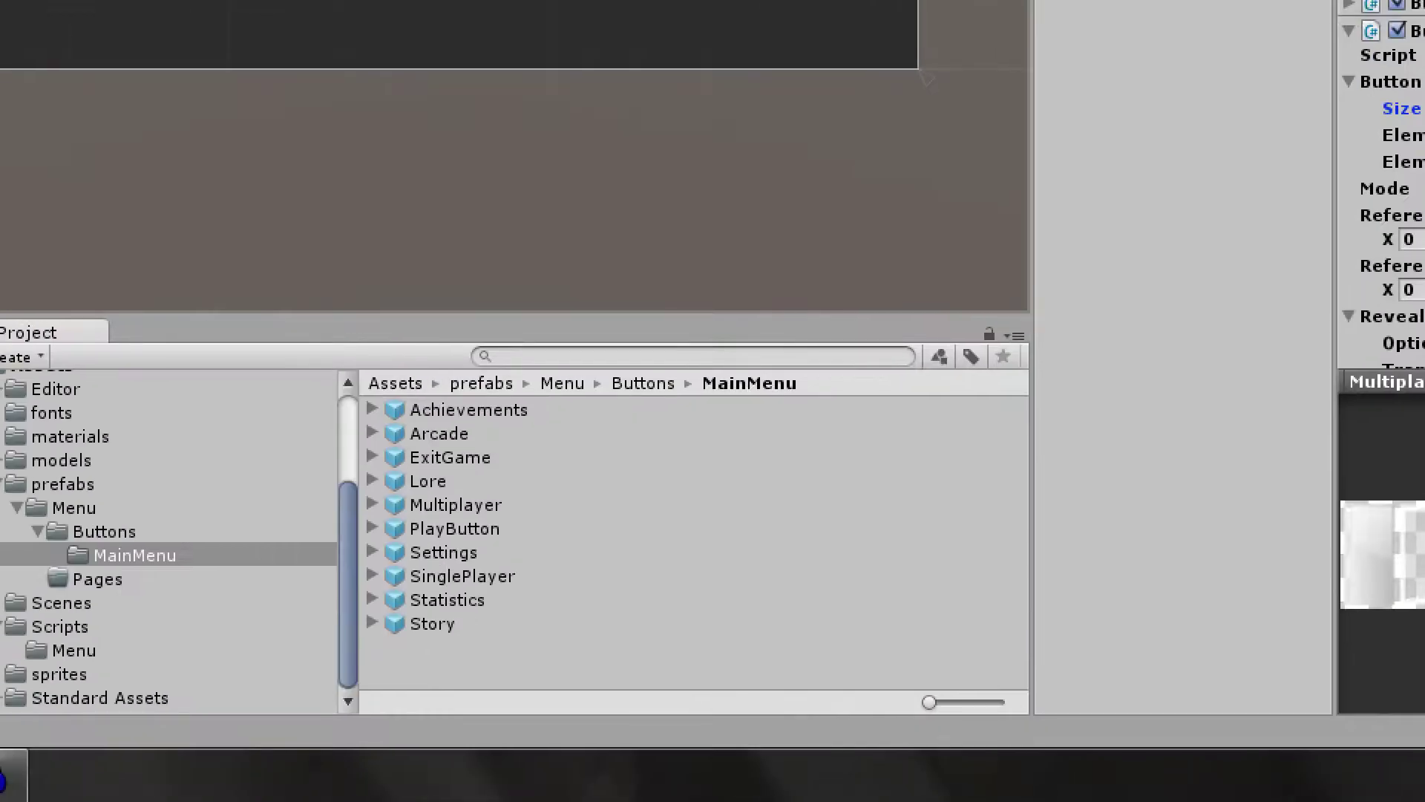
{"action": "left_click_drag", "start_coordinate": [439, 433], "coordinate": [1424, 162]}
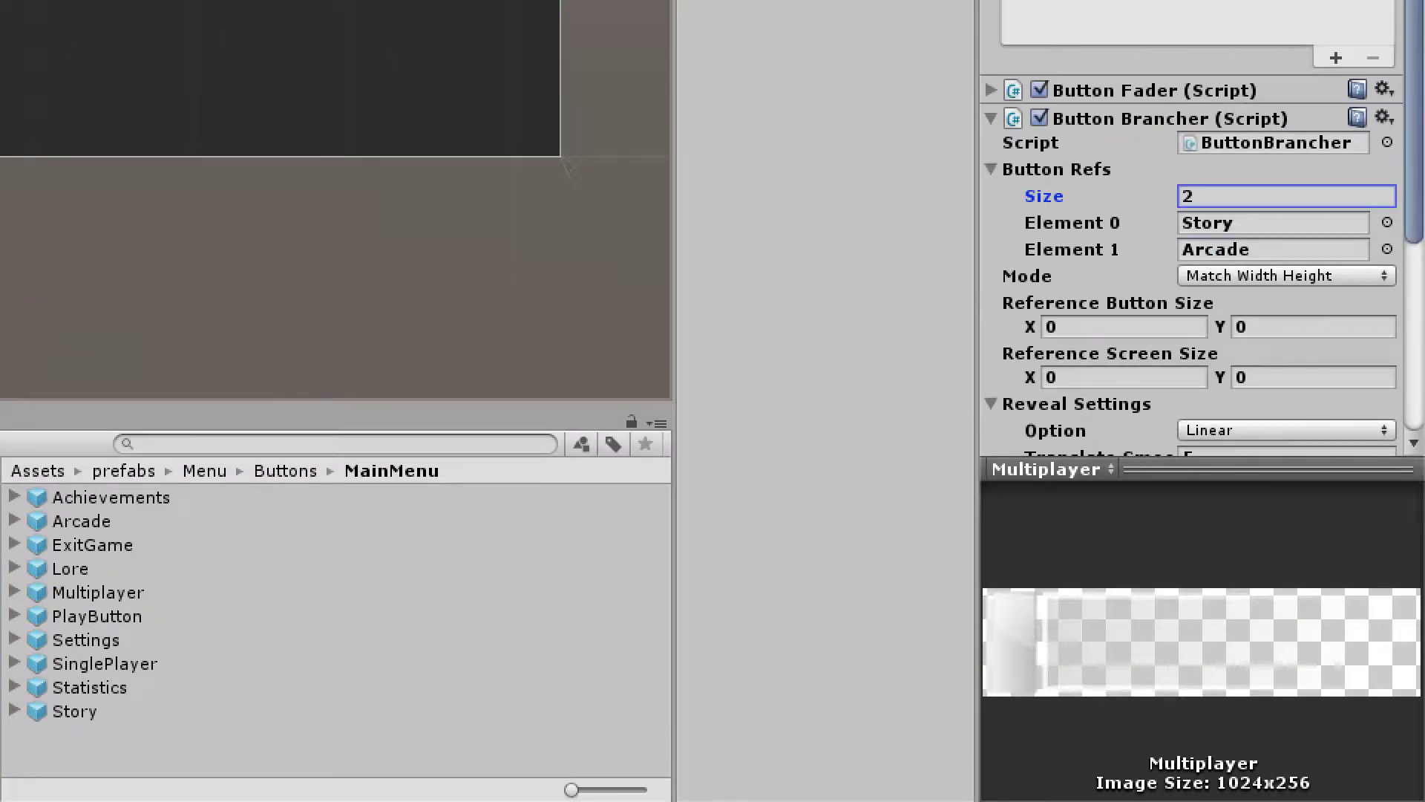
Set the Mode of Multiplayer's Button Brancher to Independent Width Height and its Reference Button Size to 124 by 24
{"action": "left_click", "coordinate": [1287, 276]}
{"action": "left_click", "coordinate": [1228, 337]}
{"action": "left_click", "coordinate": [1125, 327]}
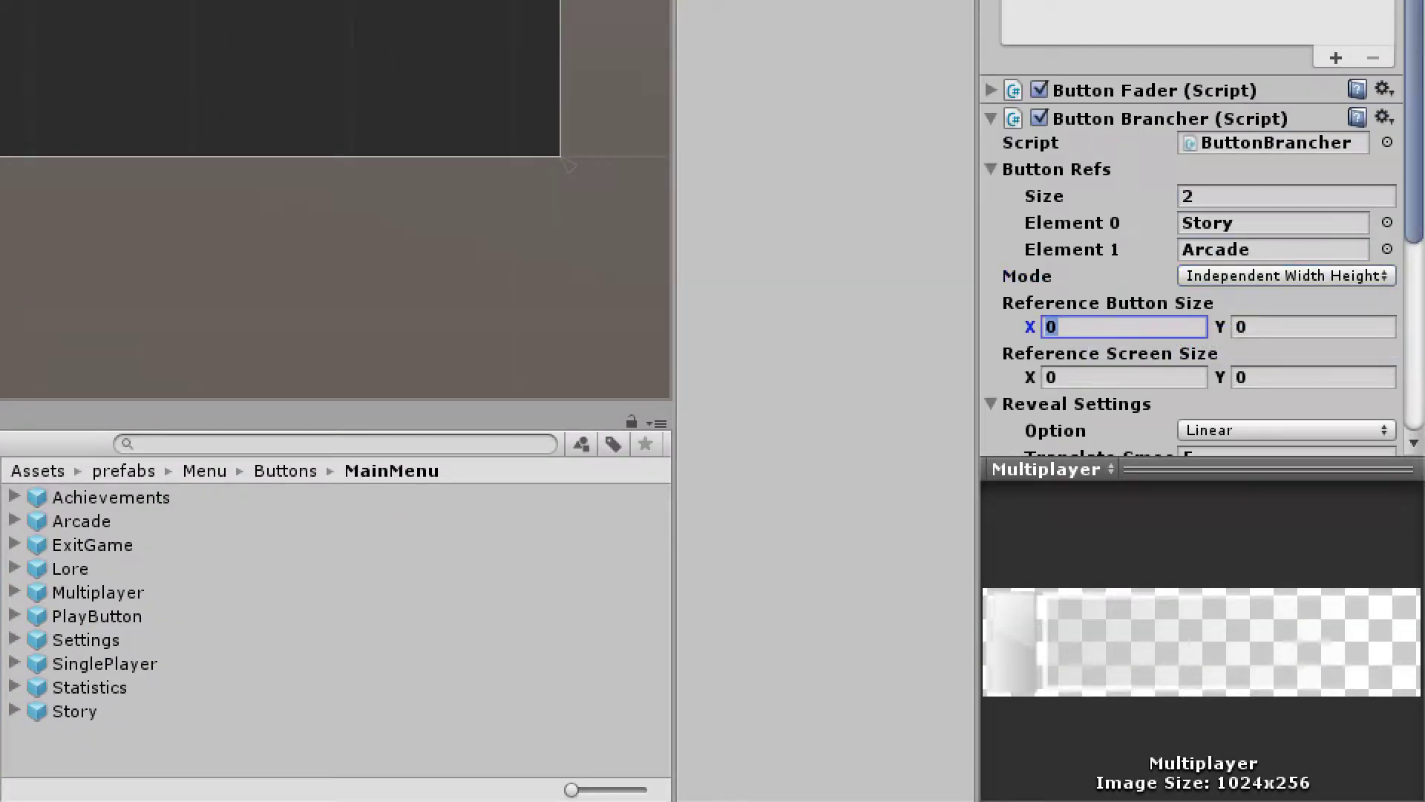
{"action": "type", "text": "124"}
{"action": "key", "text": "Tab"}
{"action": "type", "text": "24"}
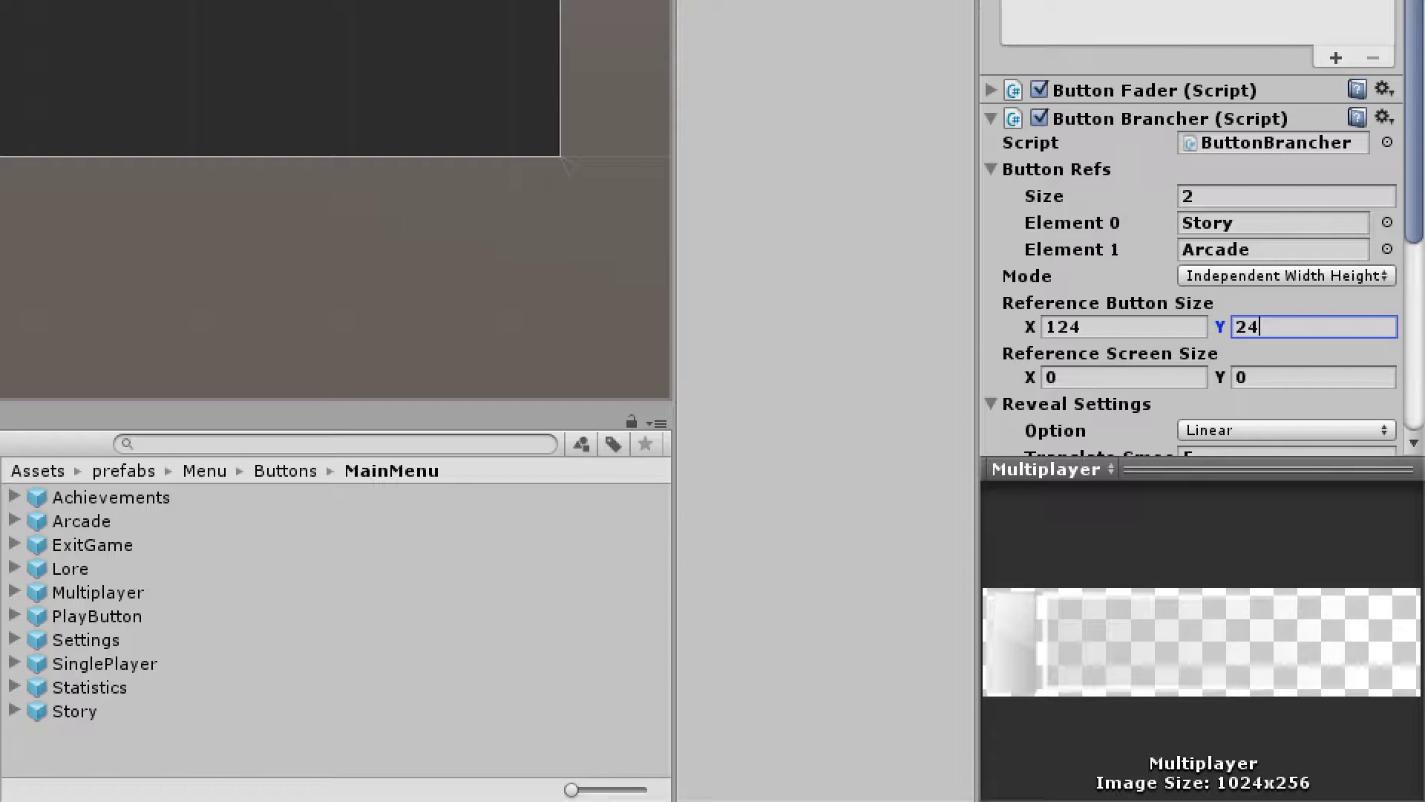
Set the Reference Screen Size of Multiplayer's Button Brancher to 800 by 600
{"action": "key", "text": "Tab"}
{"action": "type", "text": "800"}
{"action": "key", "text": "Tab"}
{"action": "type", "text": "60"}
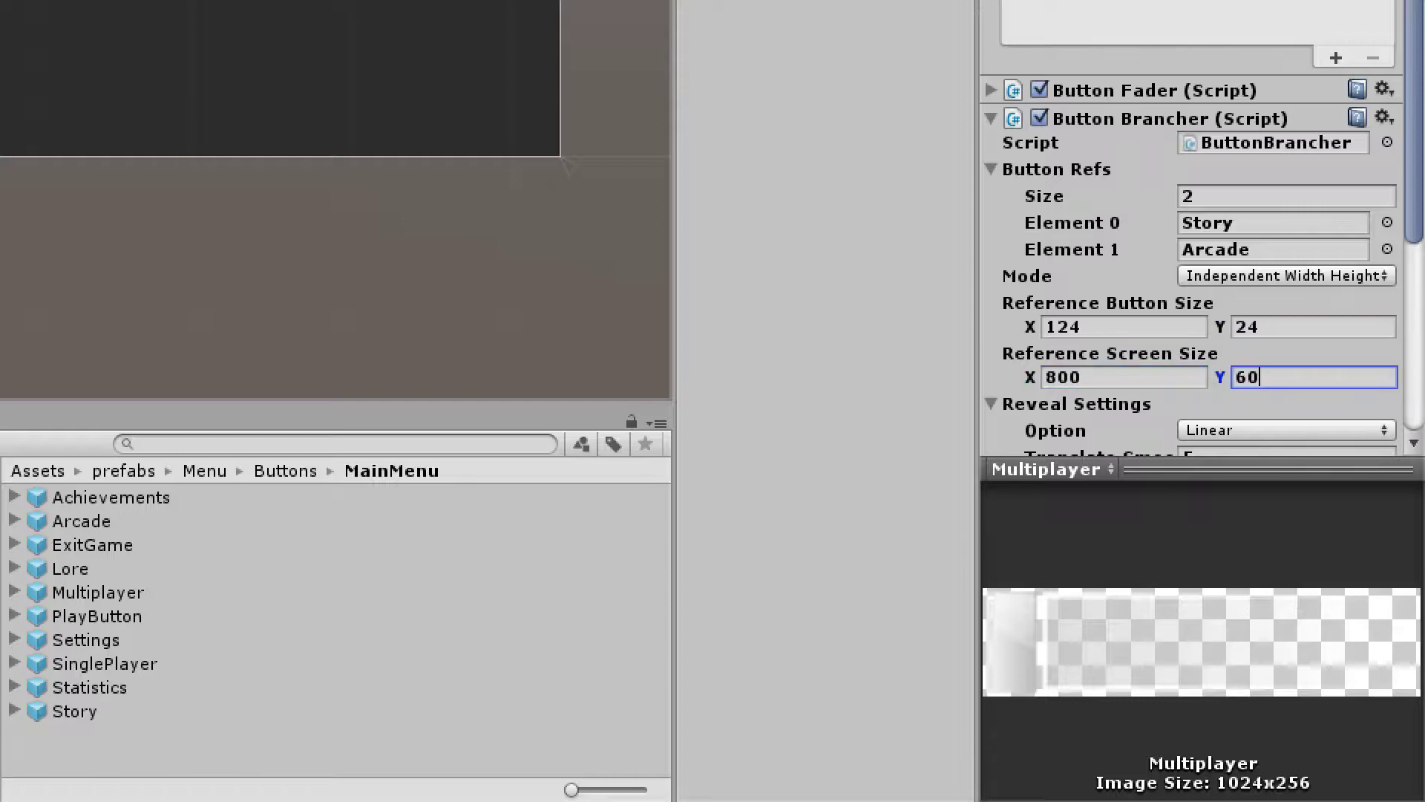
{"action": "type", "text": "0"}
Set Multiplayer's Fade Smooth to 0.03 and its Lin Spawner Reveal Style to Fade In At Position
{"action": "scroll", "coordinate": [1192, 223], "scroll_direction": "down", "scroll_amount": 3}
{"action": "left_click", "coordinate": [1203, 306]}
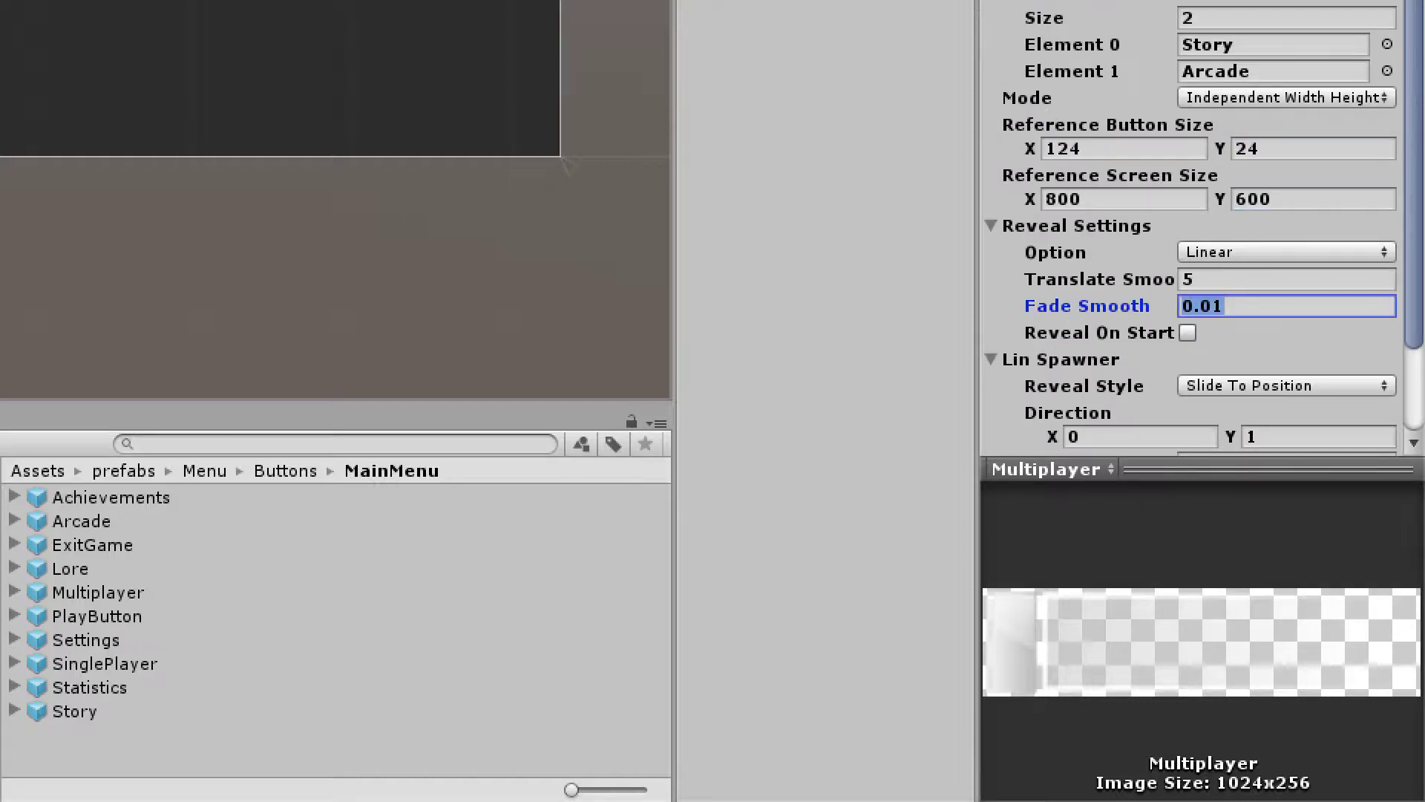
{"action": "type", "text": "0.03"}
{"action": "left_click", "coordinate": [1286, 385]}
{"action": "left_click", "coordinate": [1282, 449]}
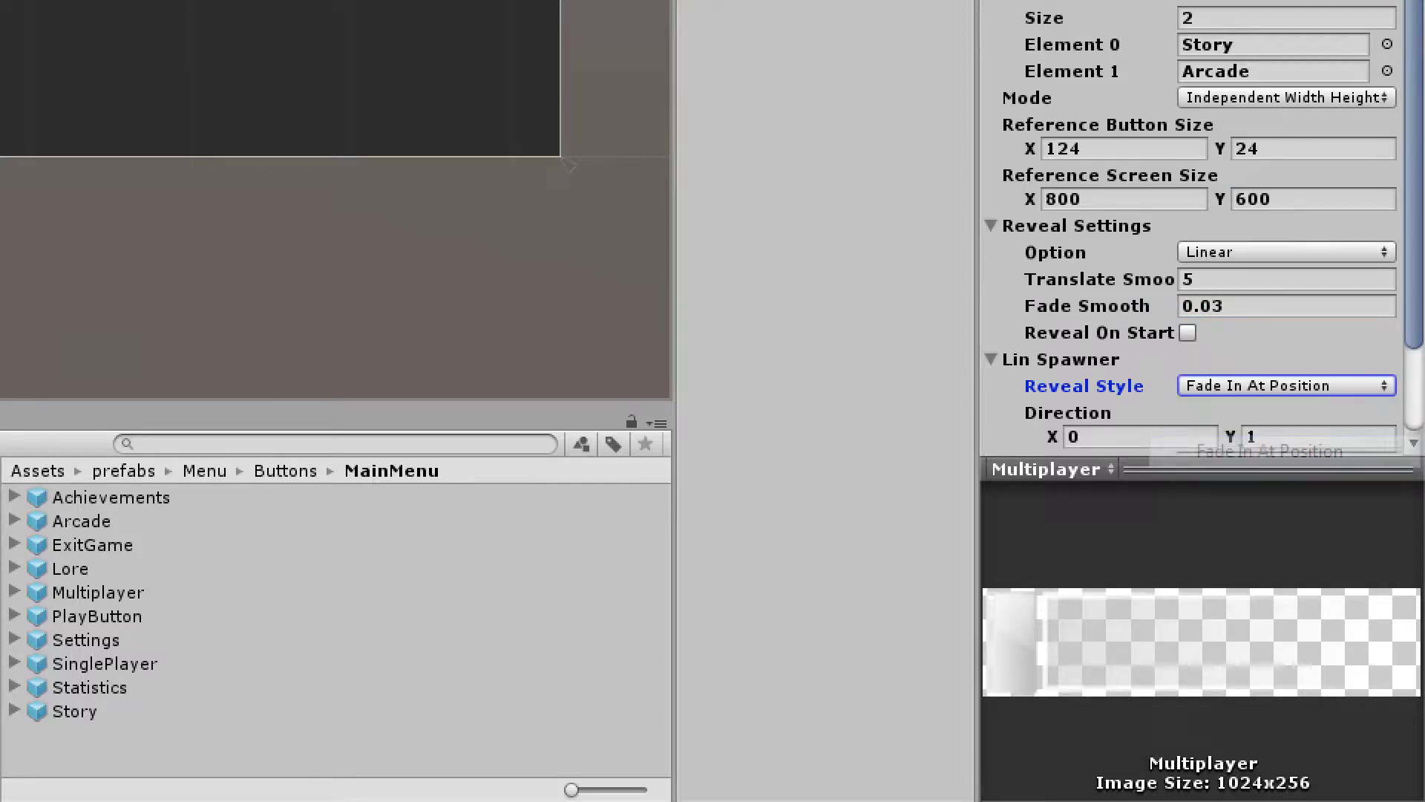
Set Multiplayer's Lin Spawner Direction to X 1, Y 0 and its Button Num Offset to 1
{"action": "scroll", "coordinate": [1282, 372], "scroll_direction": "down", "scroll_amount": 2}
{"action": "key", "text": "Tab"}
{"action": "type", "text": "1"}
{"action": "key", "text": "Tab"}
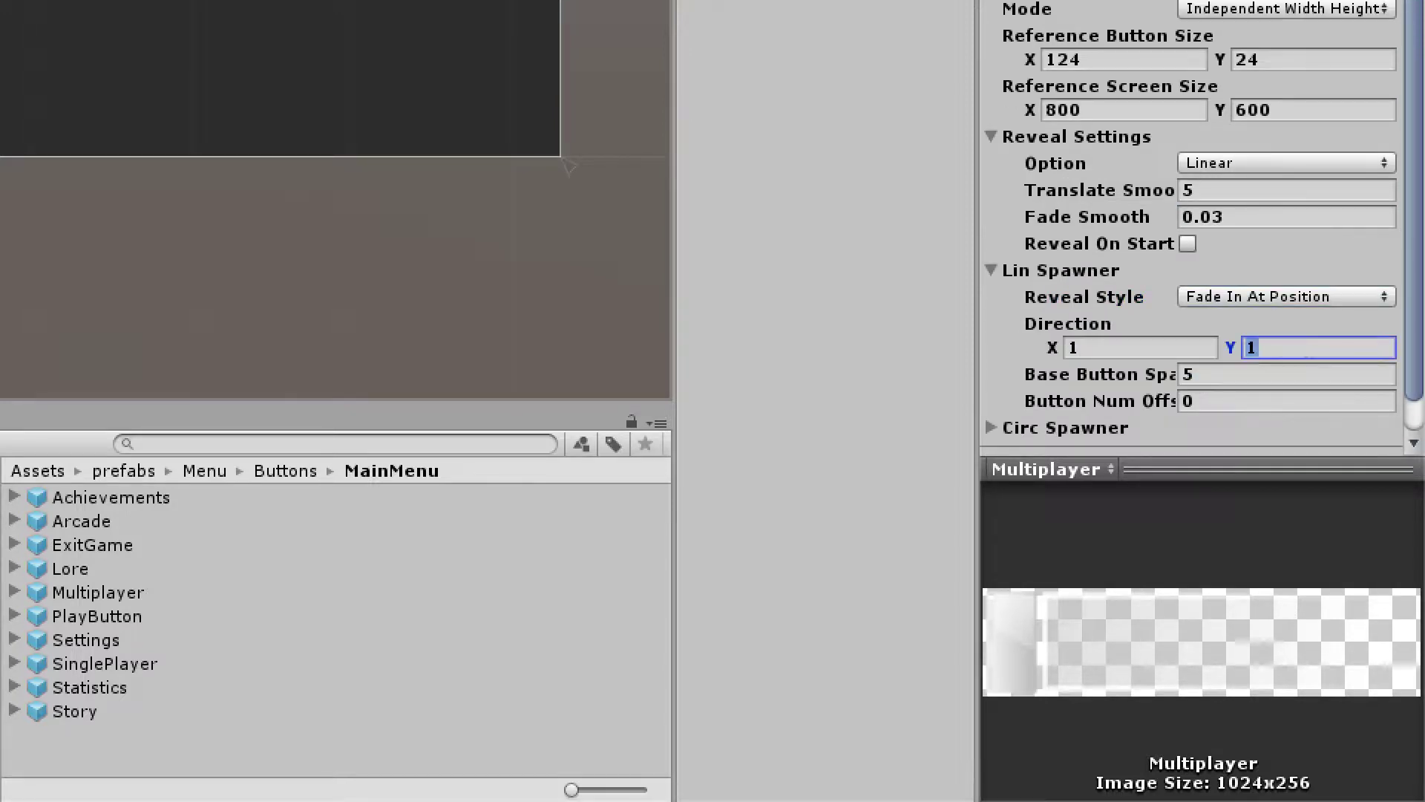
{"action": "type", "text": "0"}
{"action": "key", "text": "Tab"}
{"action": "key", "text": "Tab"}
{"action": "type", "text": "1"}
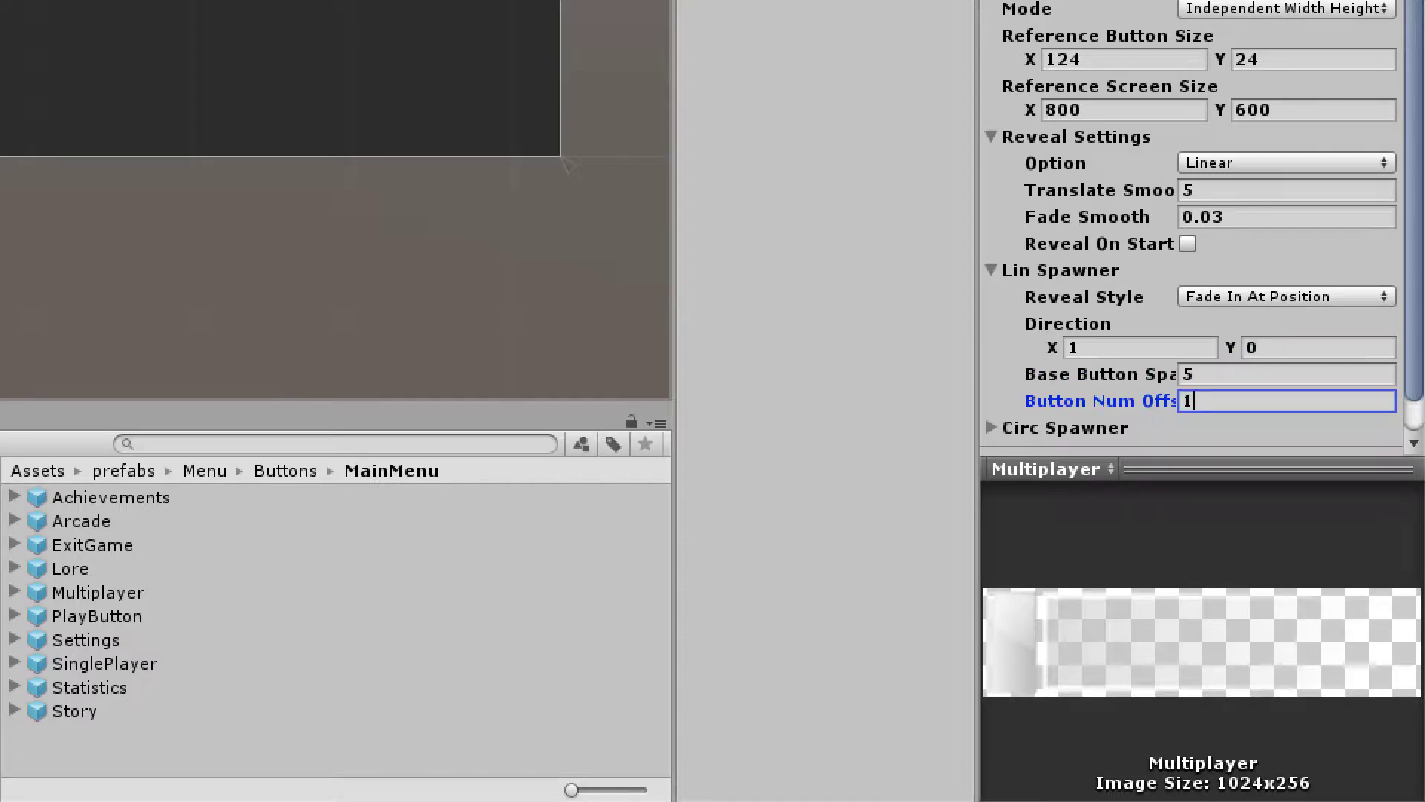
{"action": "scroll", "coordinate": [1191, 223], "scroll_direction": "down", "scroll_amount": 1}
Apply the Multiplayer button's changes to its prefab
{"action": "scroll", "coordinate": [1196, 223], "scroll_direction": "up", "scroll_amount": 5}
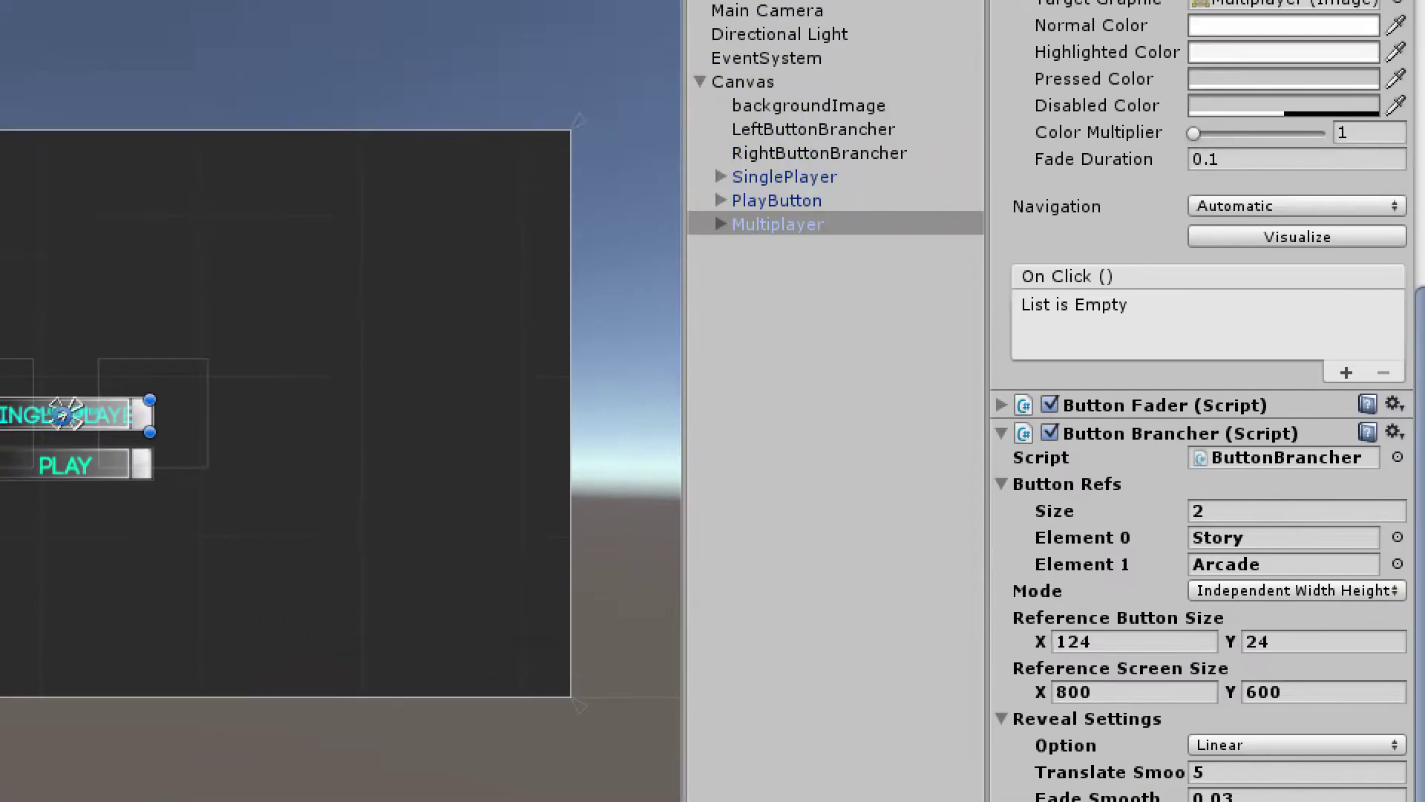
{"action": "scroll", "coordinate": [1192, 416], "scroll_direction": "up", "scroll_amount": 5}
{"action": "scroll", "coordinate": [1191, 416], "scroll_direction": "up", "scroll_amount": 9}
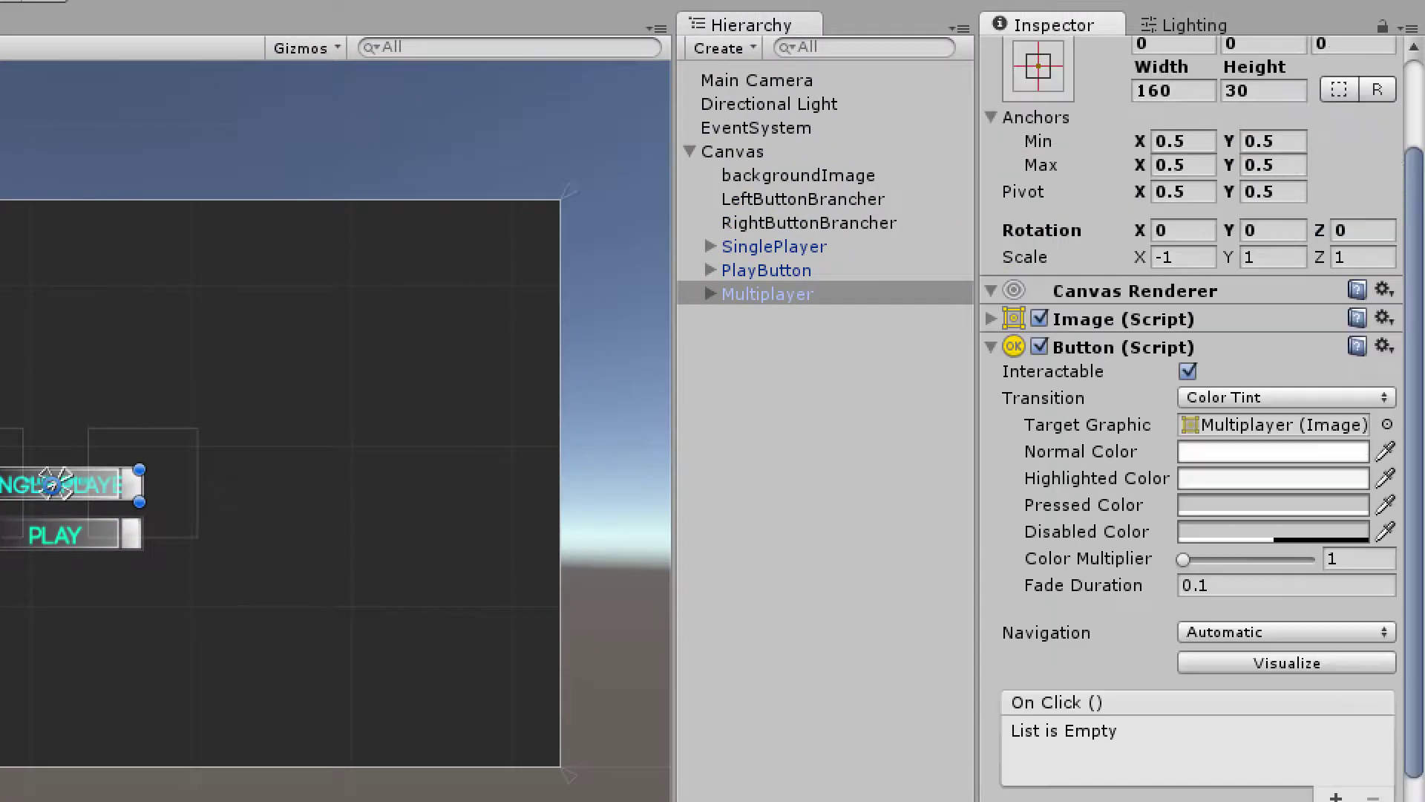
{"action": "scroll", "coordinate": [1191, 415], "scroll_direction": "down", "scroll_amount": 10}
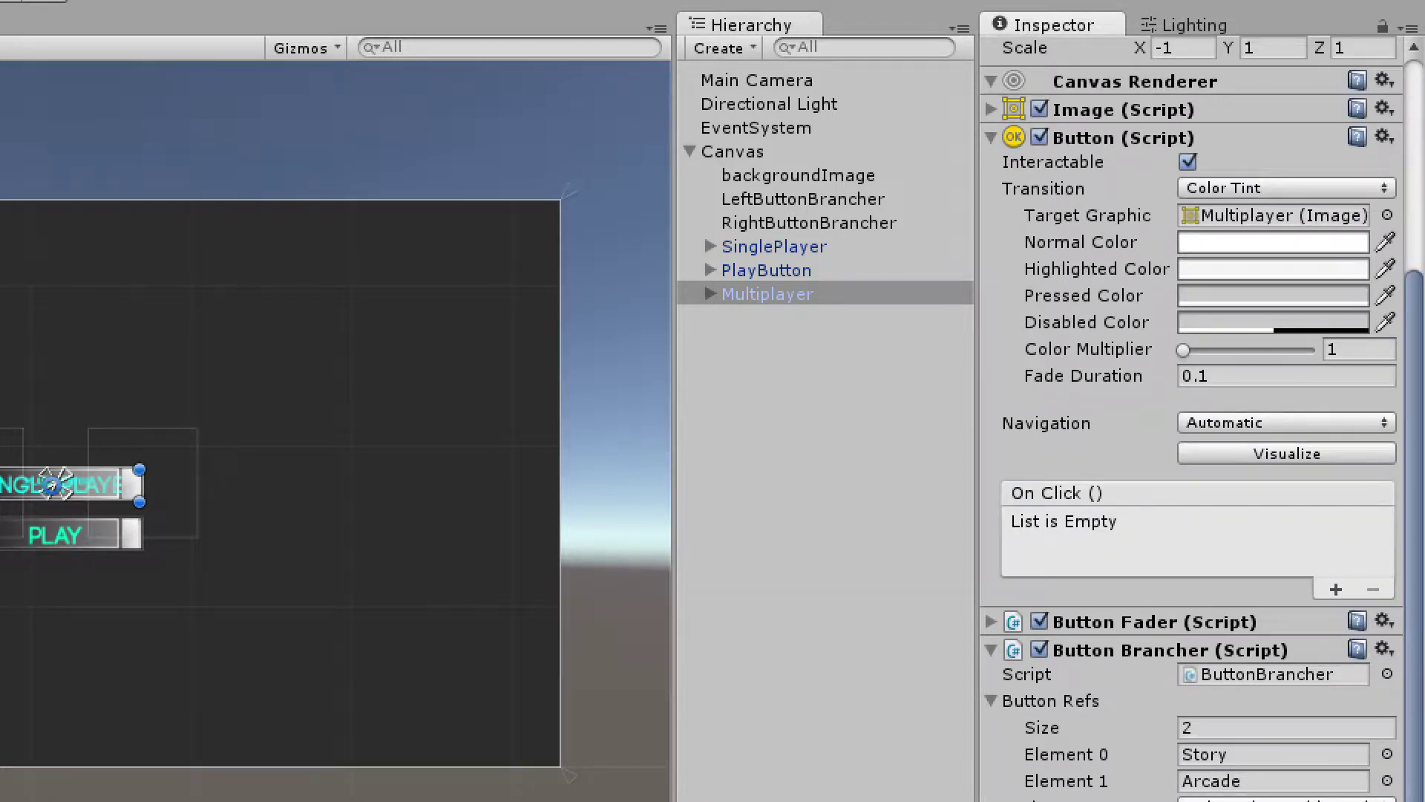
Add an On Click event to the Multiplayer button that targets Multiplayer and calls ButtonBrancher.SpawnButtons
{"action": "left_click", "coordinate": [1336, 588]}
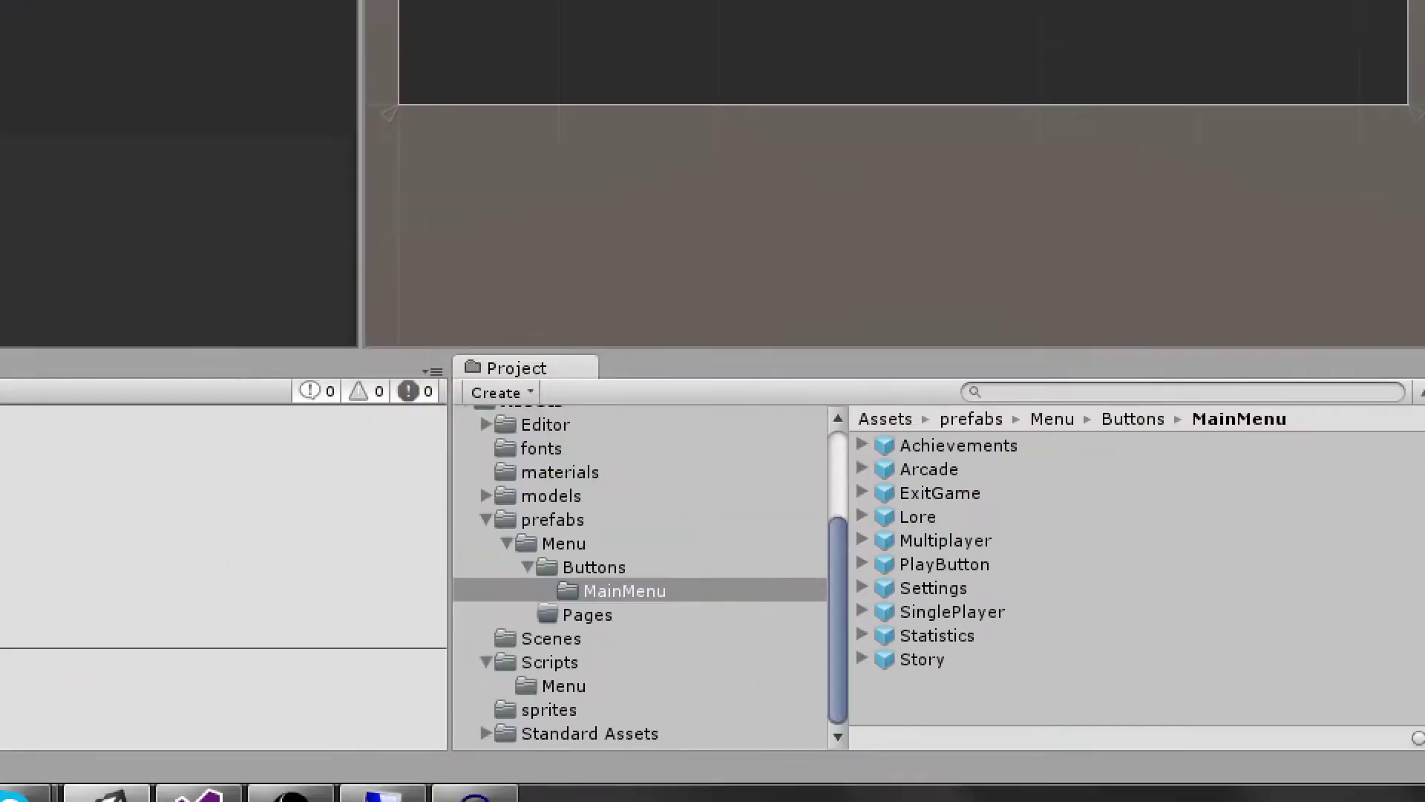
{"action": "left_click", "coordinate": [942, 541]}
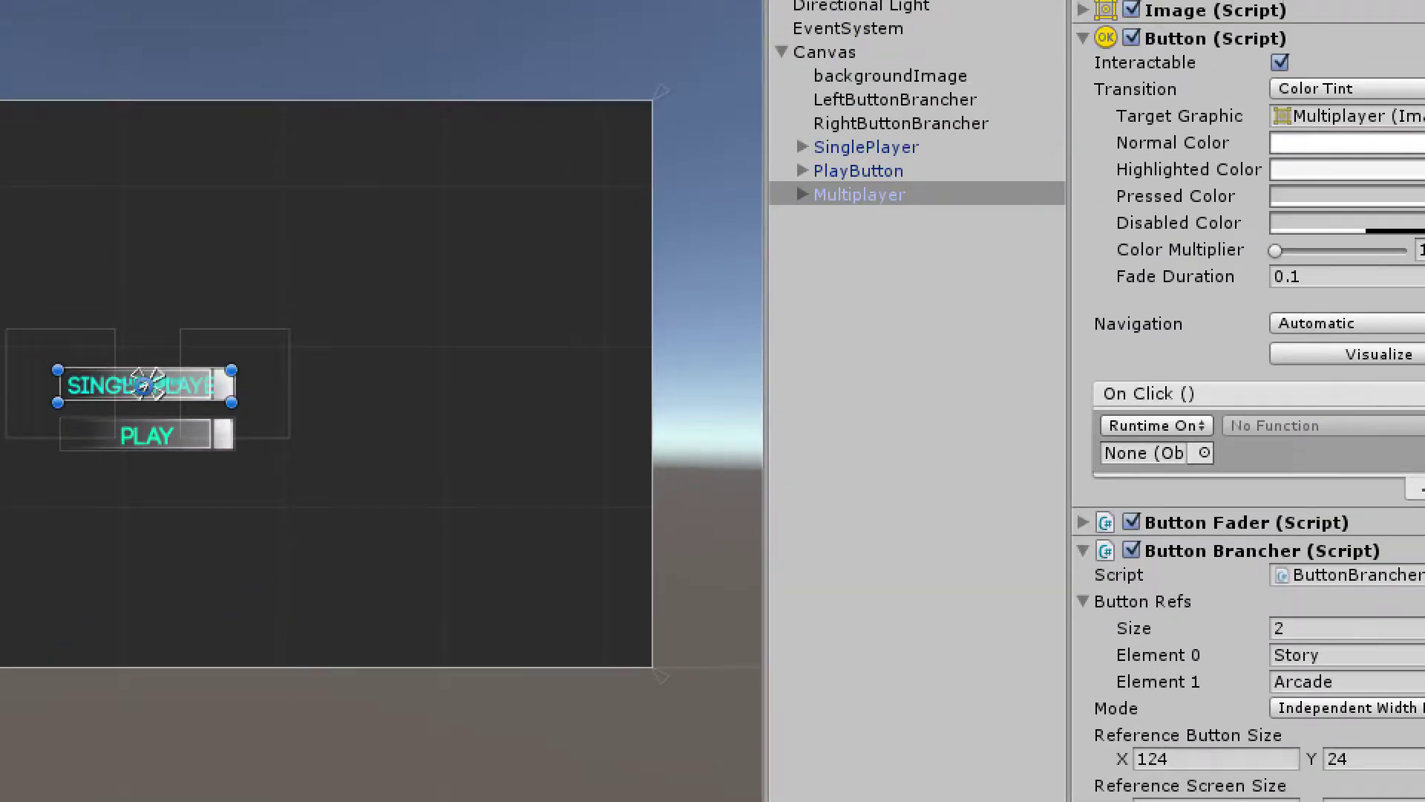
{"action": "left_click_drag", "start_coordinate": [831, 44], "coordinate": [1115, 302]}
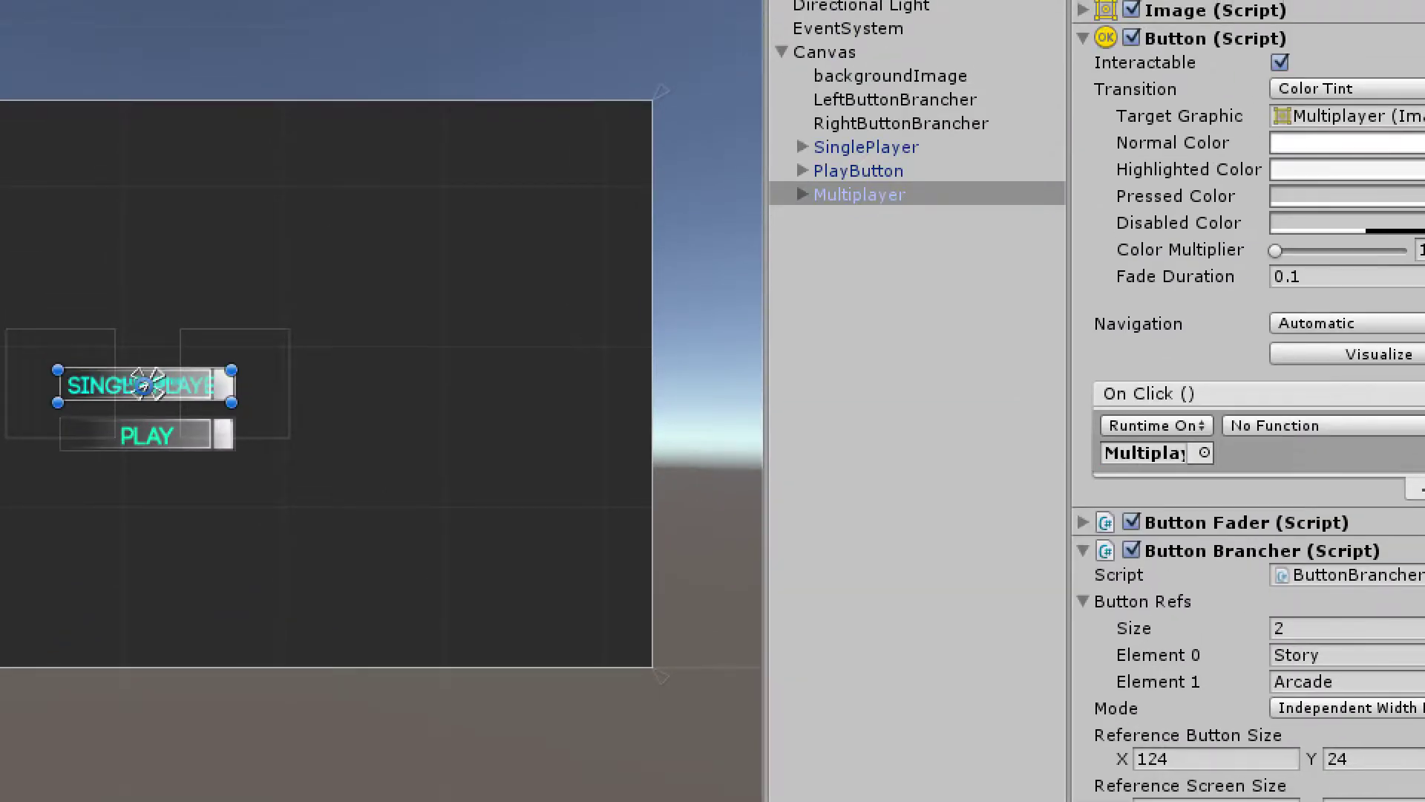
{"action": "left_click", "coordinate": [1258, 429]}
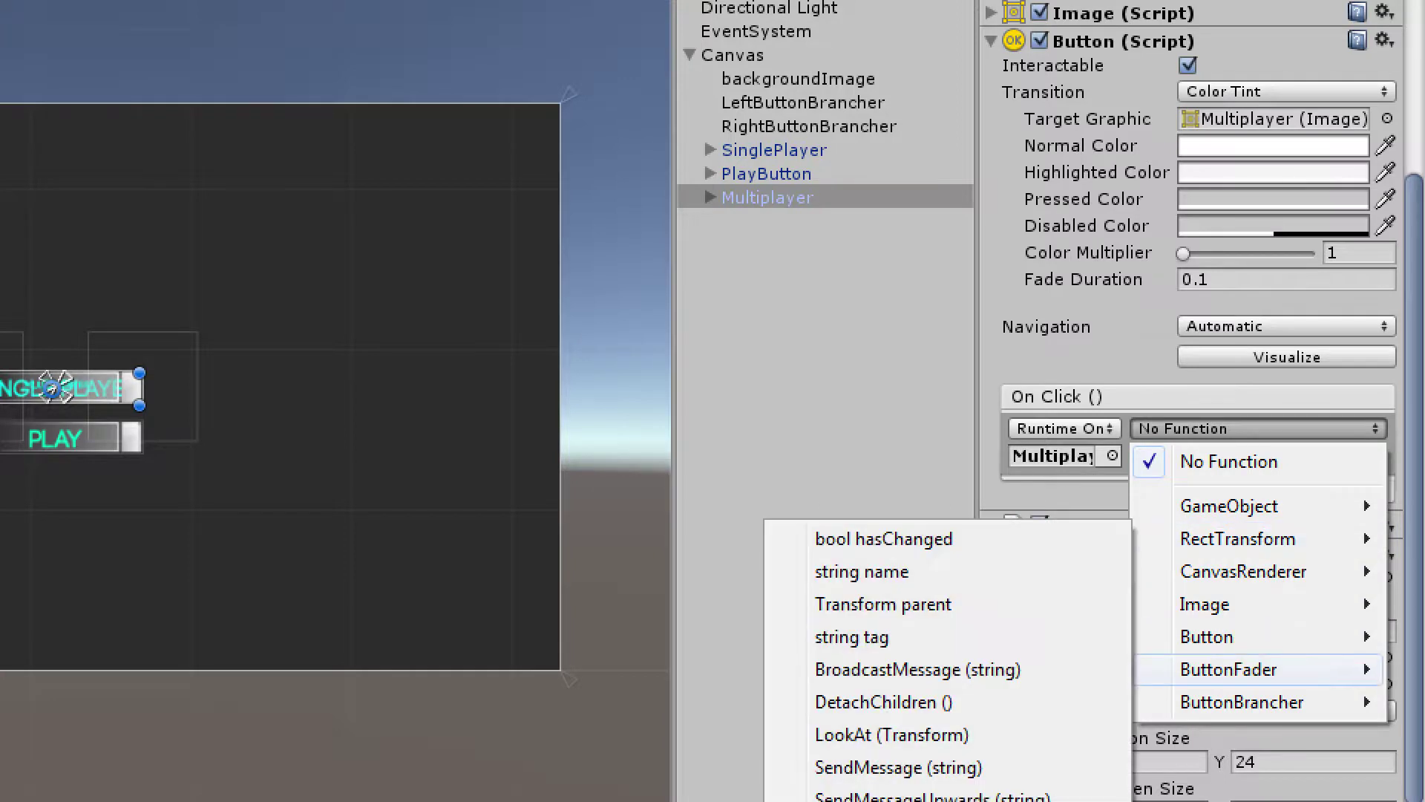
{"action": "mouse_move", "coordinate": [1242, 702]}
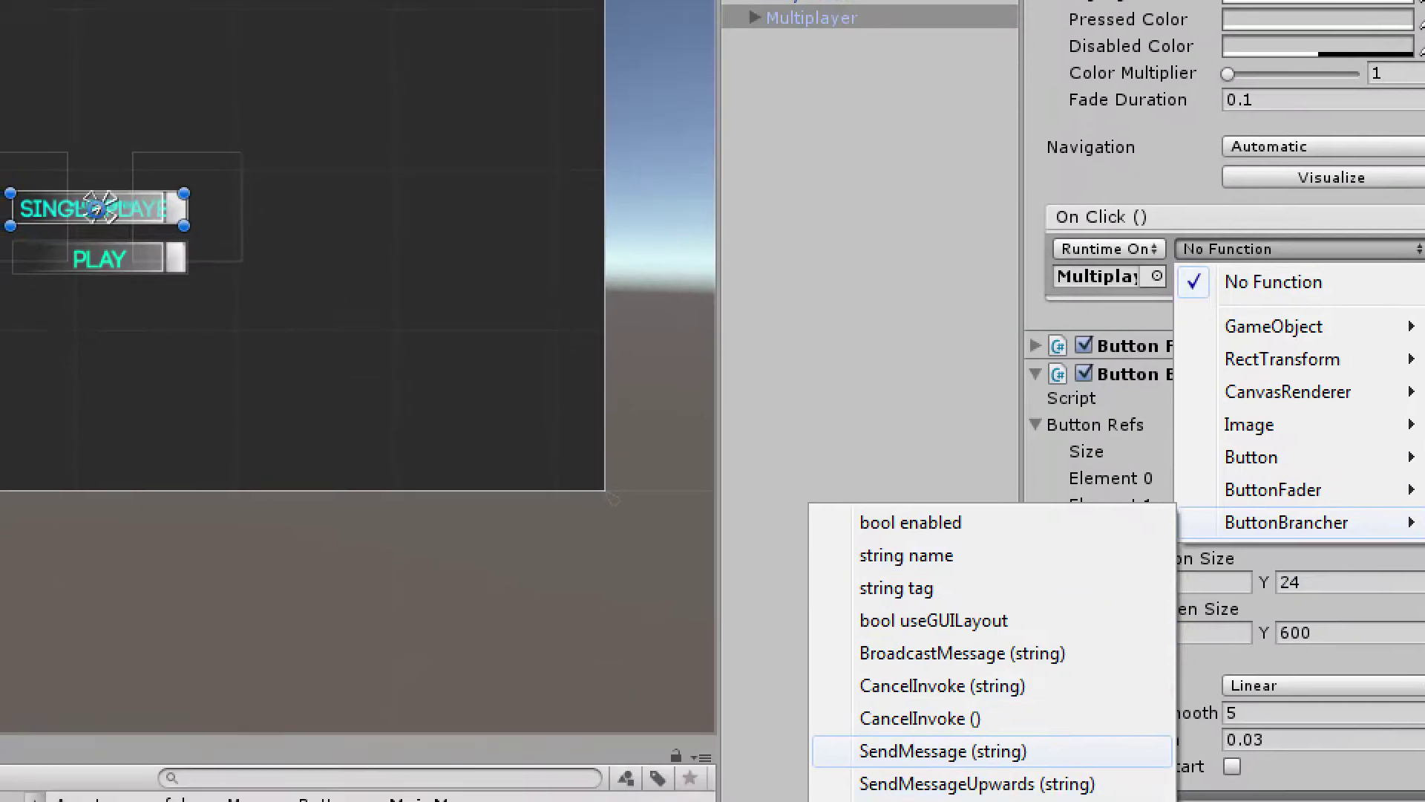
{"action": "left_click", "coordinate": [907, 767]}
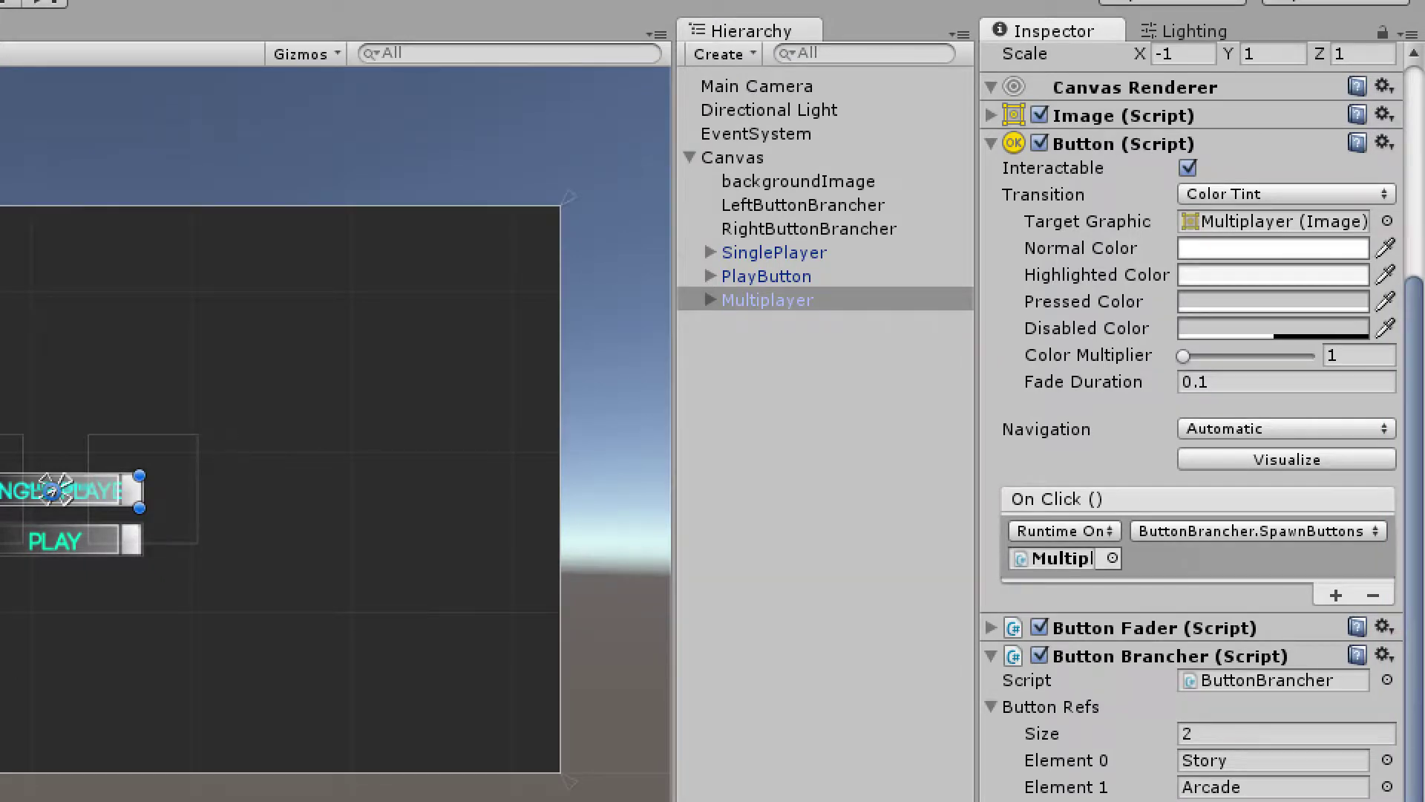
{"action": "scroll", "coordinate": [1195, 416], "scroll_direction": "up", "scroll_amount": 5}
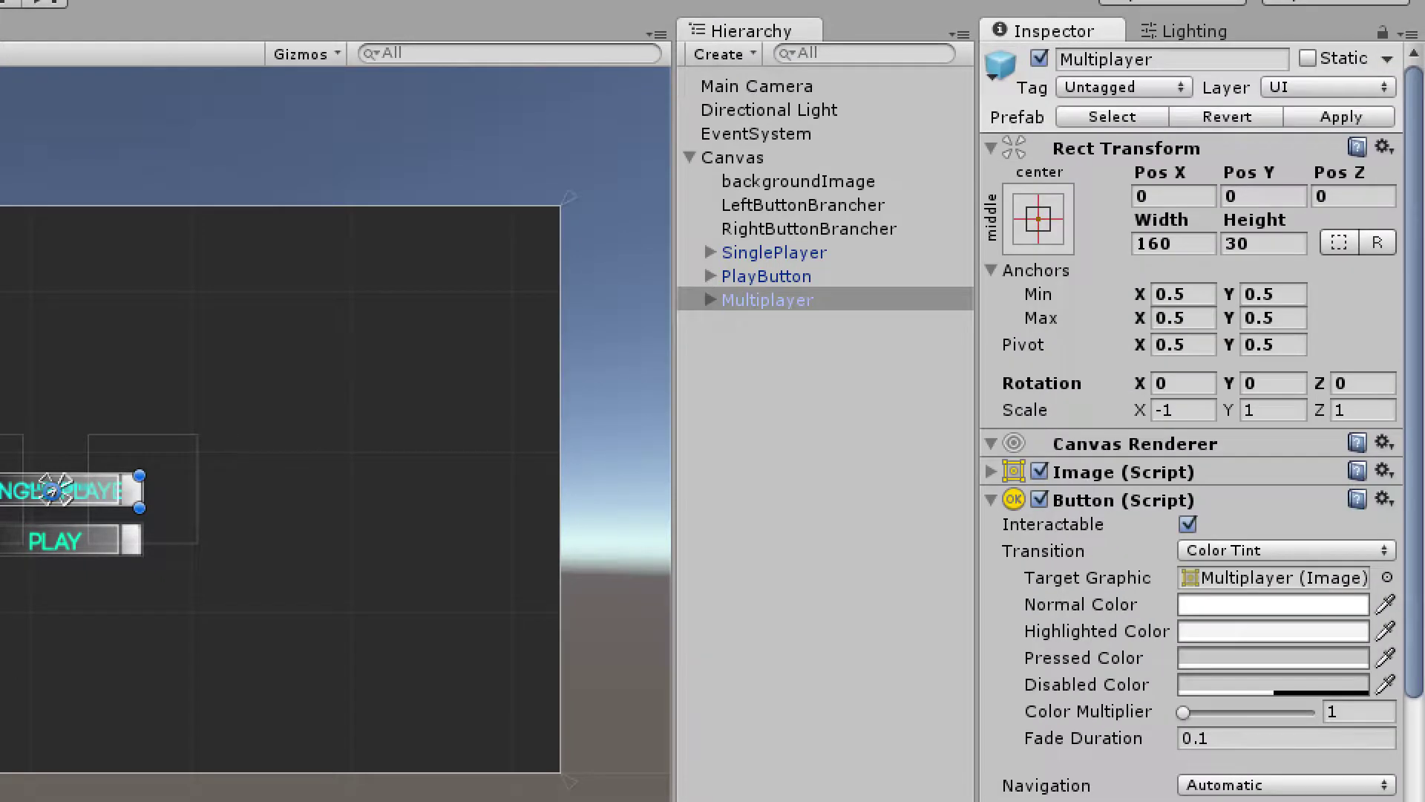
Check the On Click events and Button Refs elements of PlayButton, Multiplayer and SinglePlayer
{"action": "left_click", "coordinate": [774, 252]}
{"action": "left_click", "coordinate": [766, 277]}
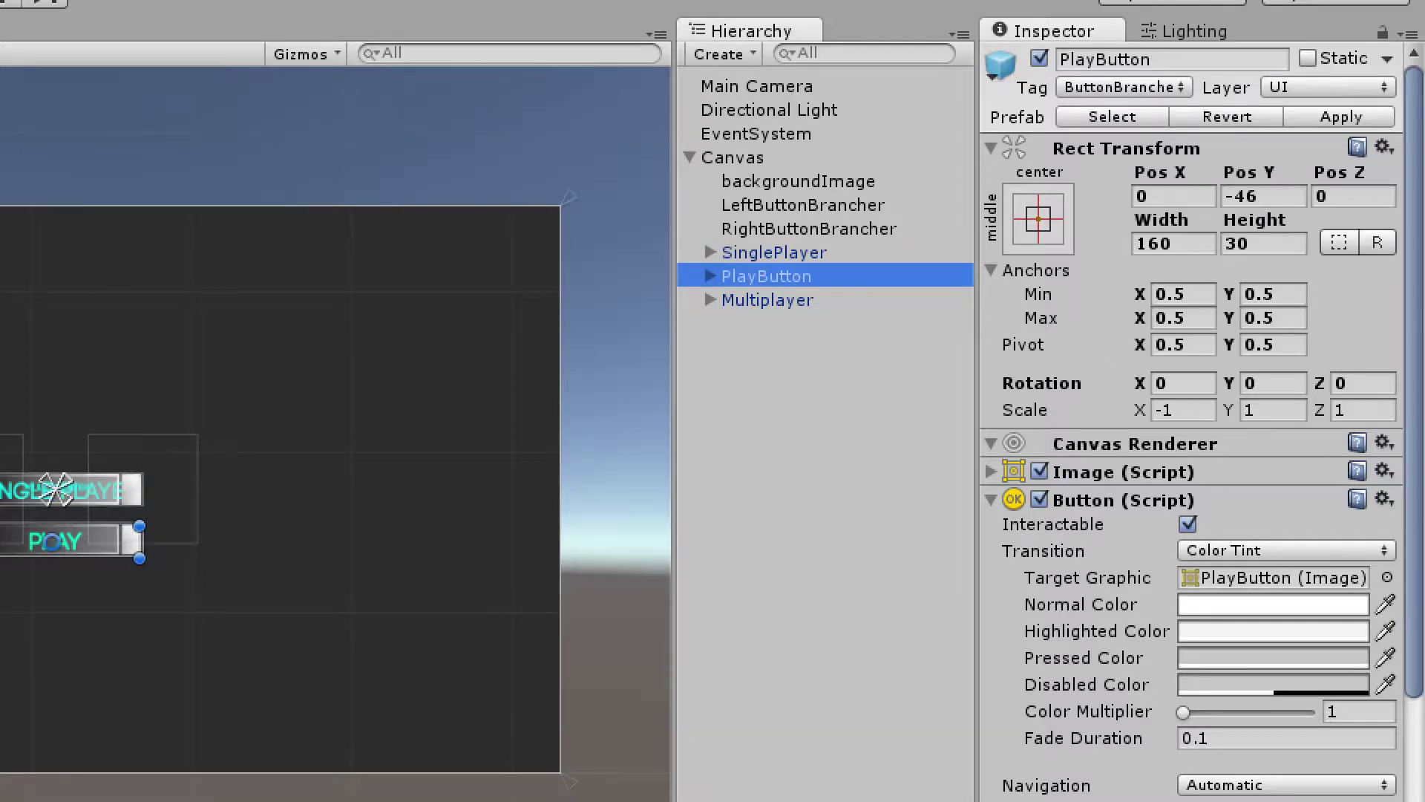
{"action": "scroll", "coordinate": [1195, 446], "scroll_direction": "down", "scroll_amount": 10}
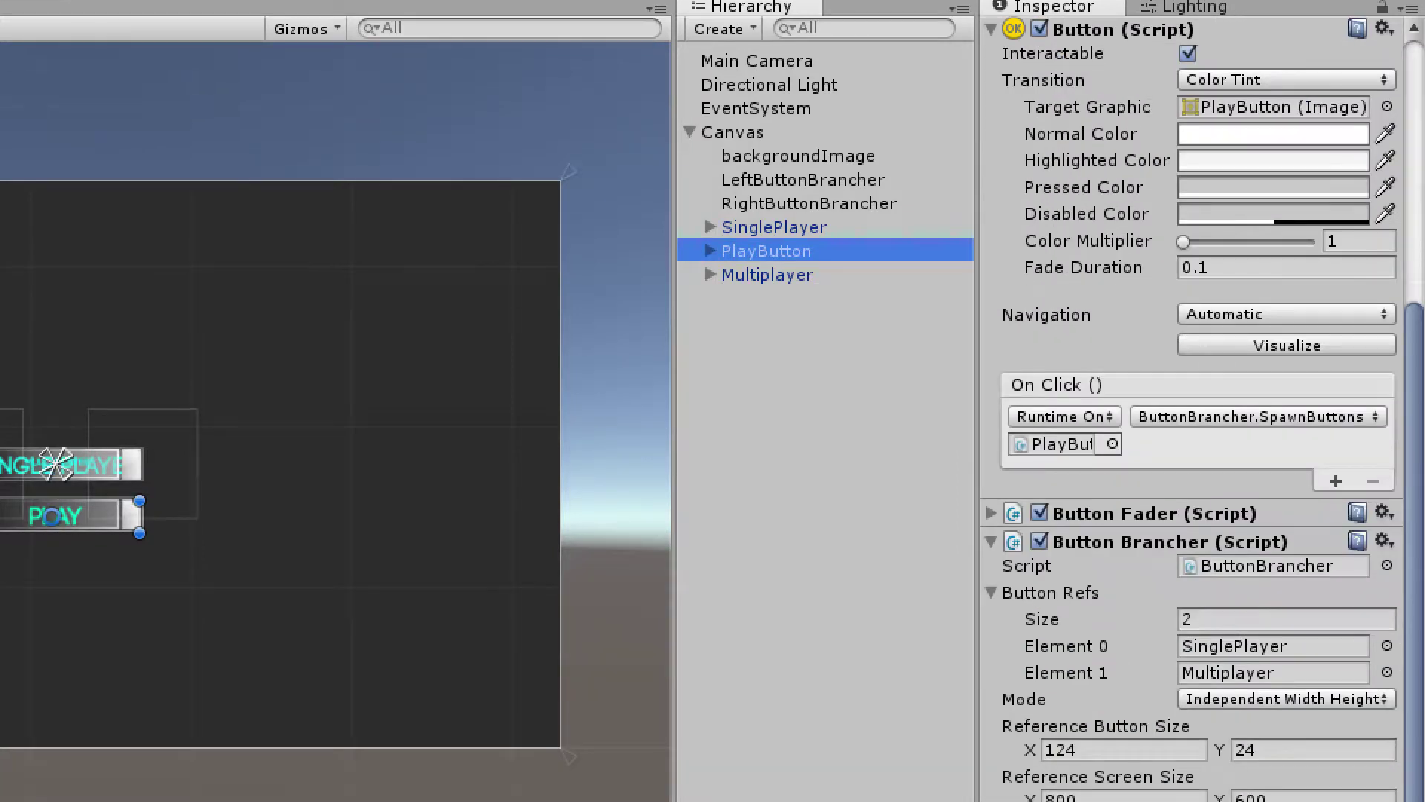
{"action": "left_click", "coordinate": [767, 274]}
{"action": "left_click", "coordinate": [774, 227]}
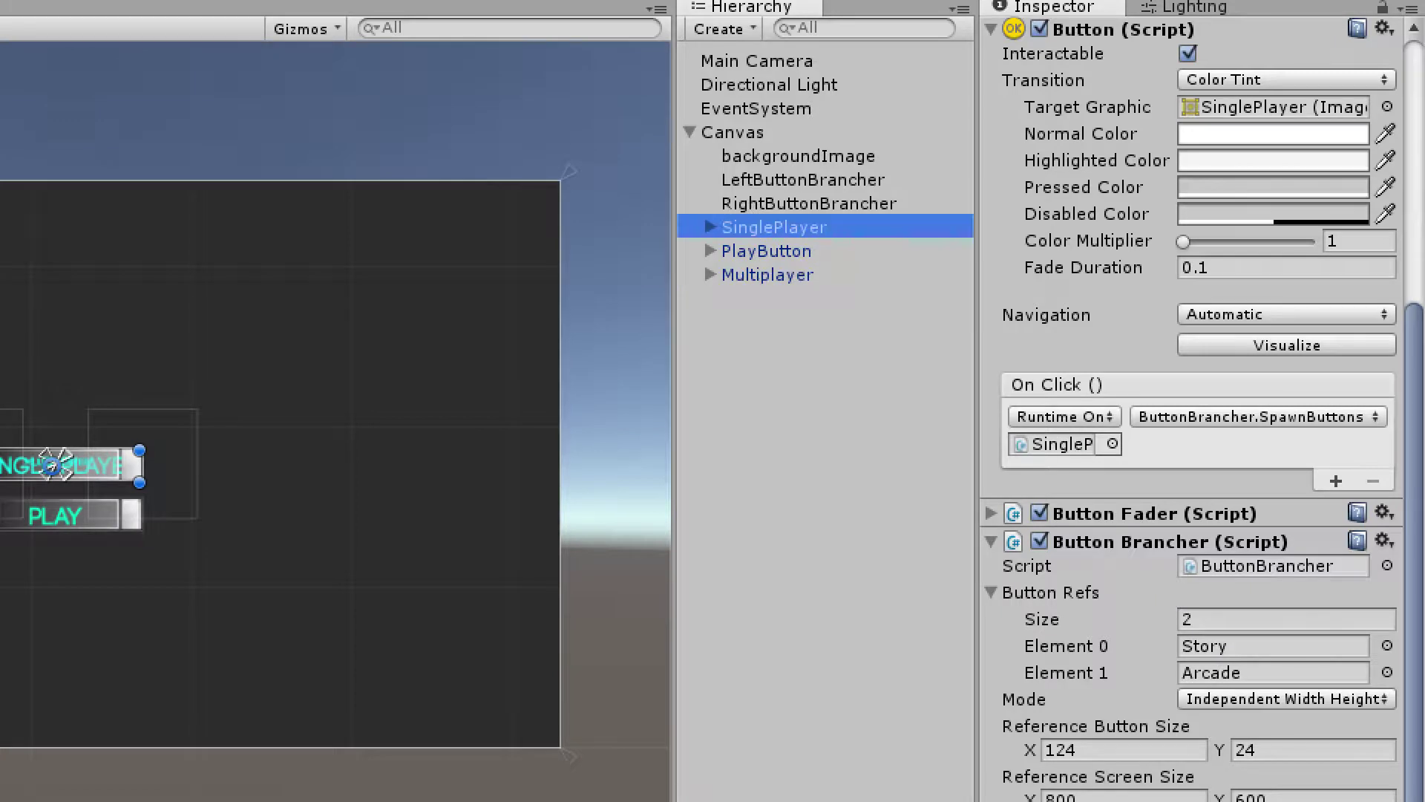
{"action": "left_click", "coordinate": [1272, 646]}
{"action": "left_click", "coordinate": [1272, 672]}
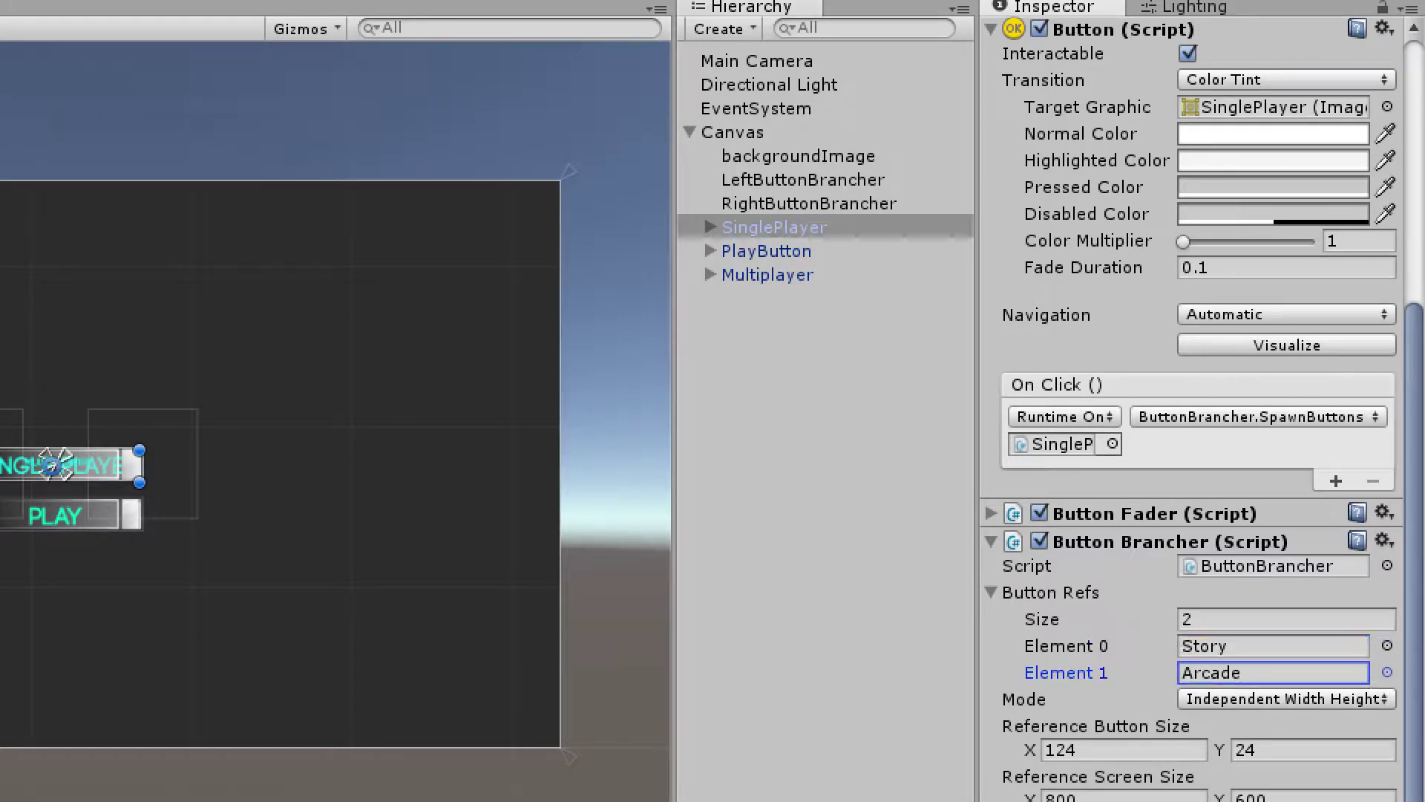
Delete SinglePlayer, PlayButton and Multiplayer from the Canvas and test the branching menu in play mode
{"action": "left_click", "coordinate": [766, 275], "text": "shift"}
{"action": "right_click", "coordinate": [772, 268]}
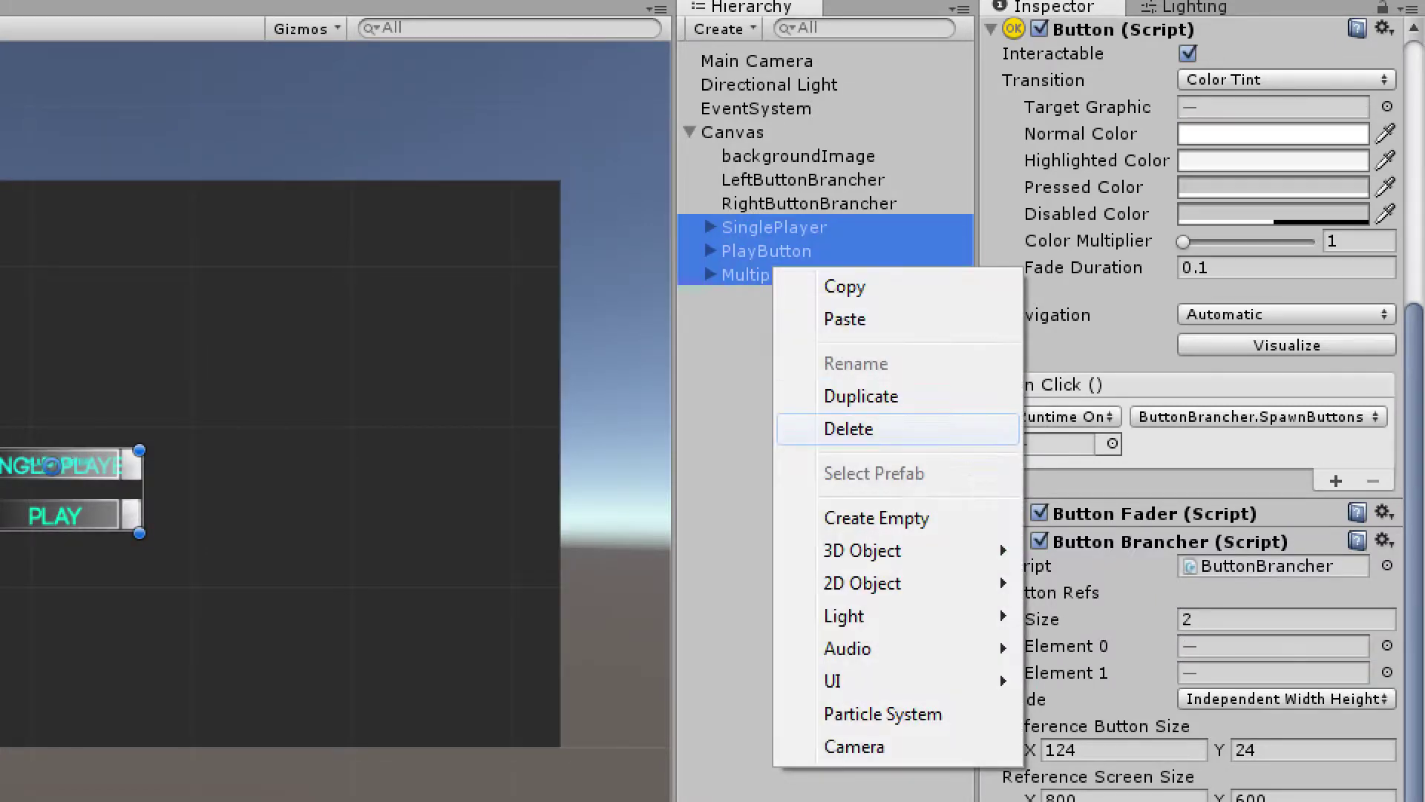
{"action": "left_click", "coordinate": [849, 428]}
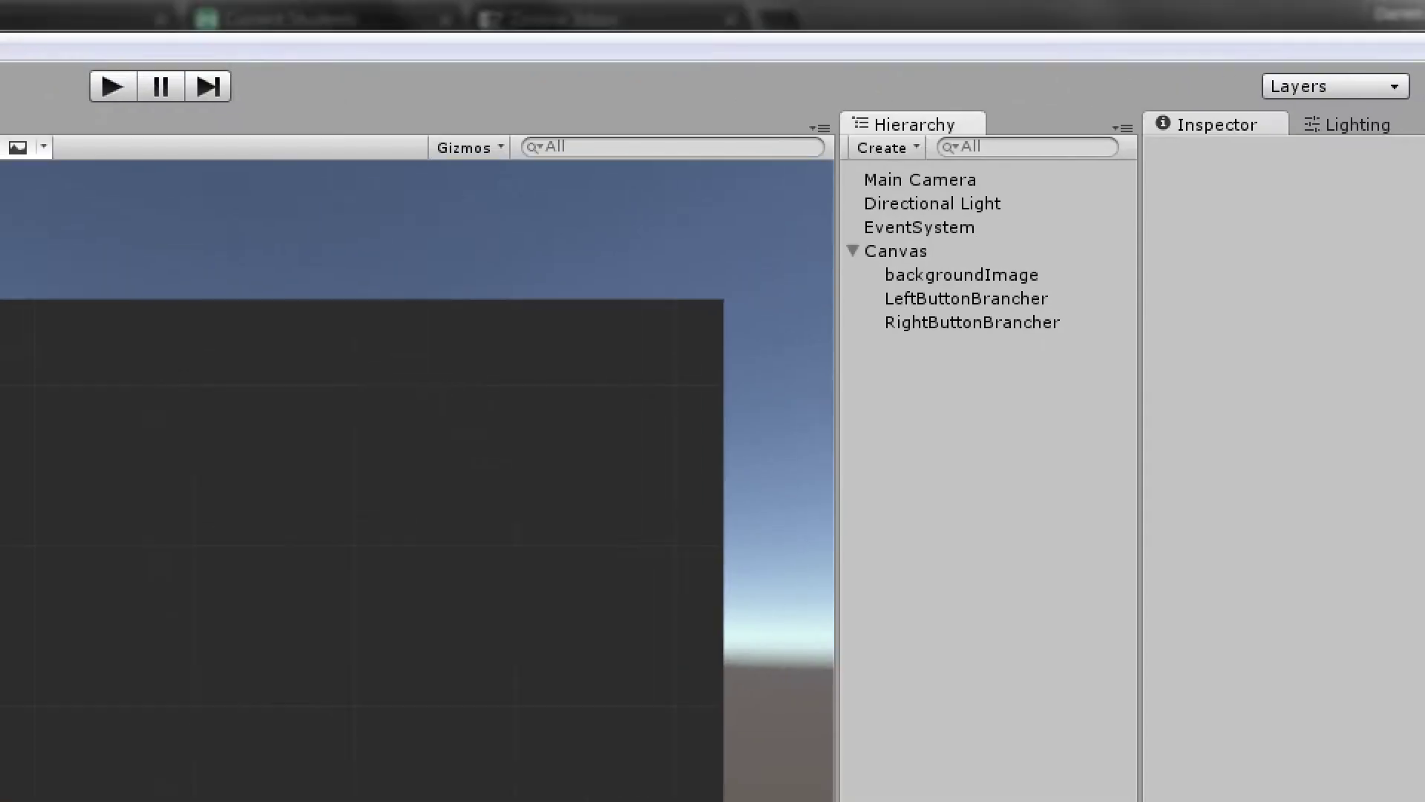
{"action": "key", "text": "ctrl+p"}
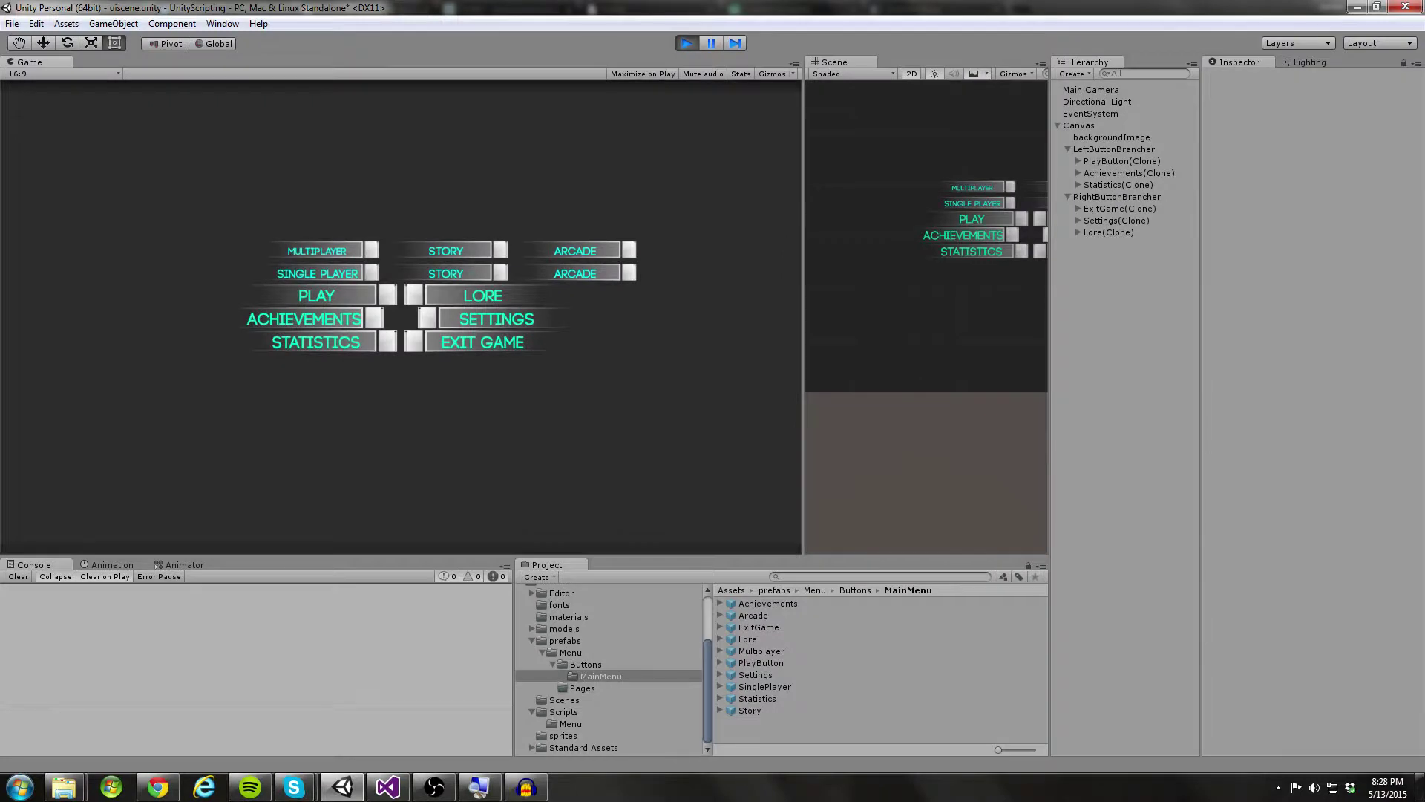
{"action": "key", "text": "ctrl+p"}
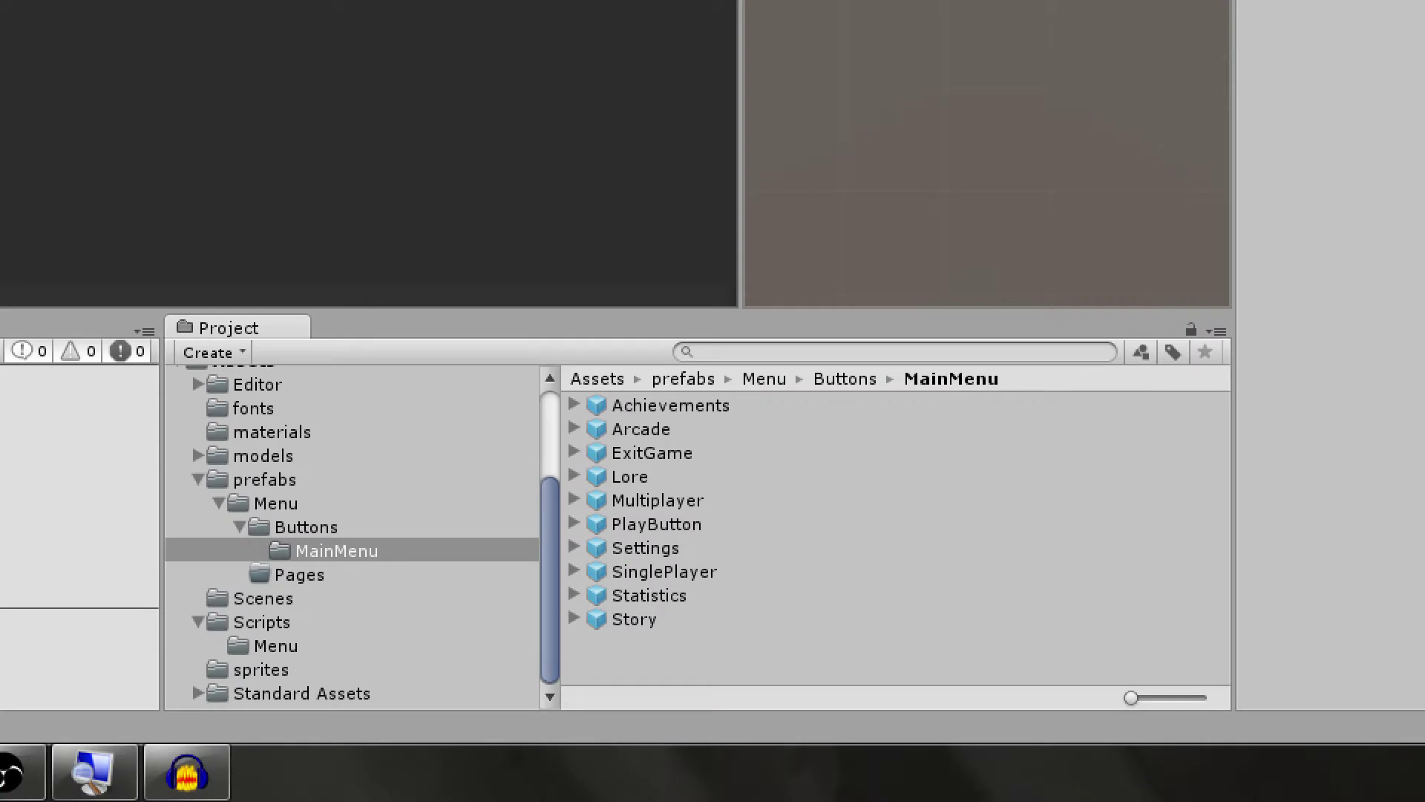
Check the PlayButton prefab's tag and assign the same ButtonBrancher tag to the Multiplayer prefab
{"action": "left_click", "coordinate": [656, 525]}
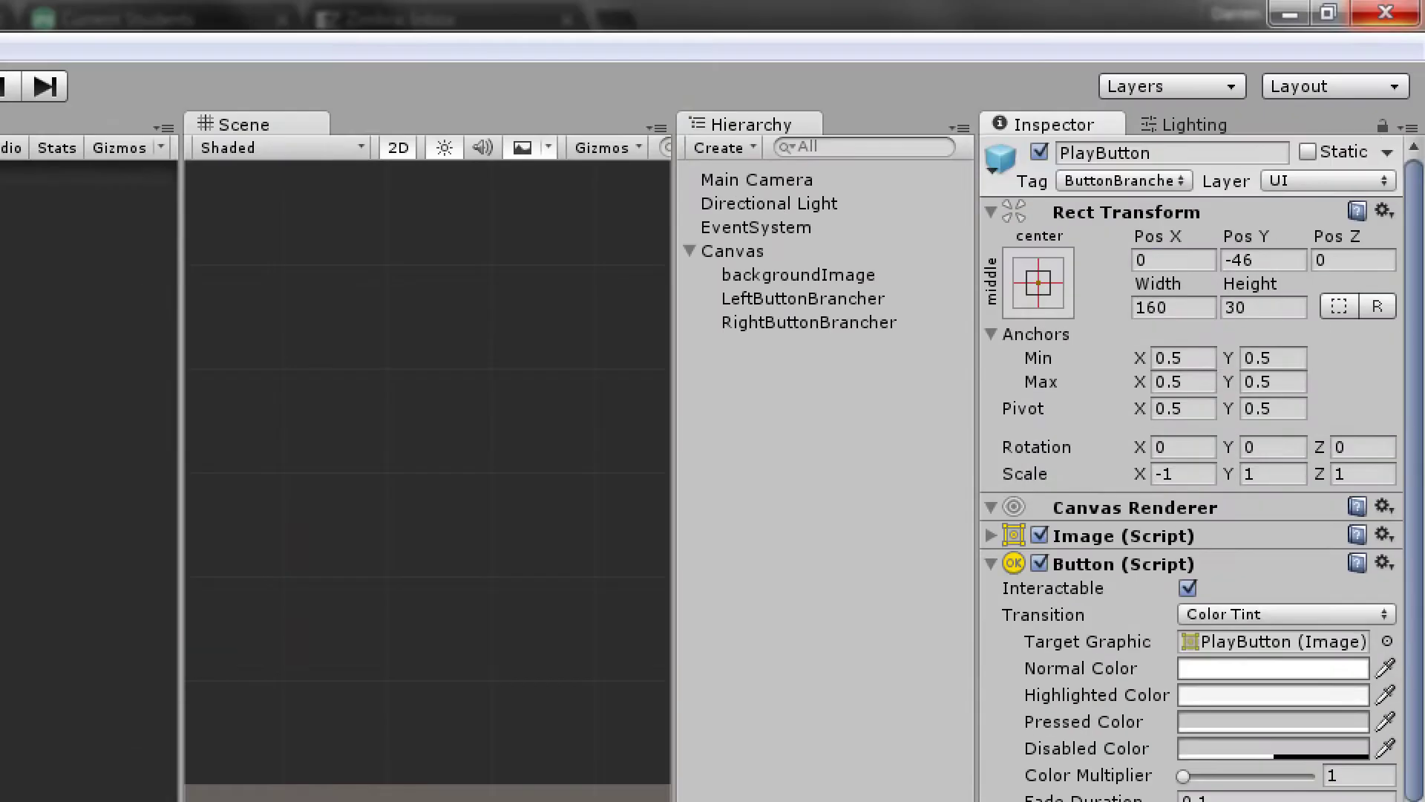
{"action": "left_click", "coordinate": [1124, 181]}
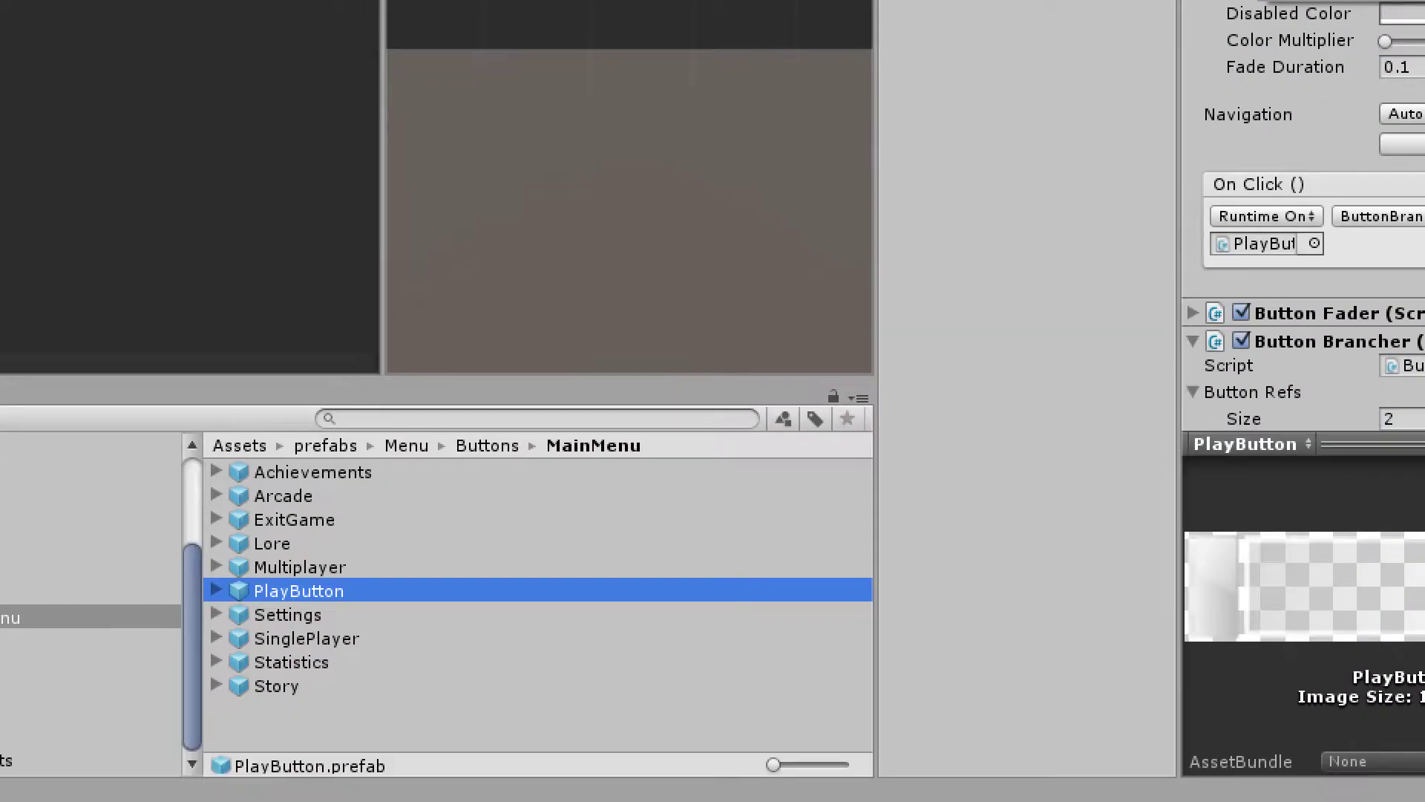
{"action": "left_click", "coordinate": [300, 567]}
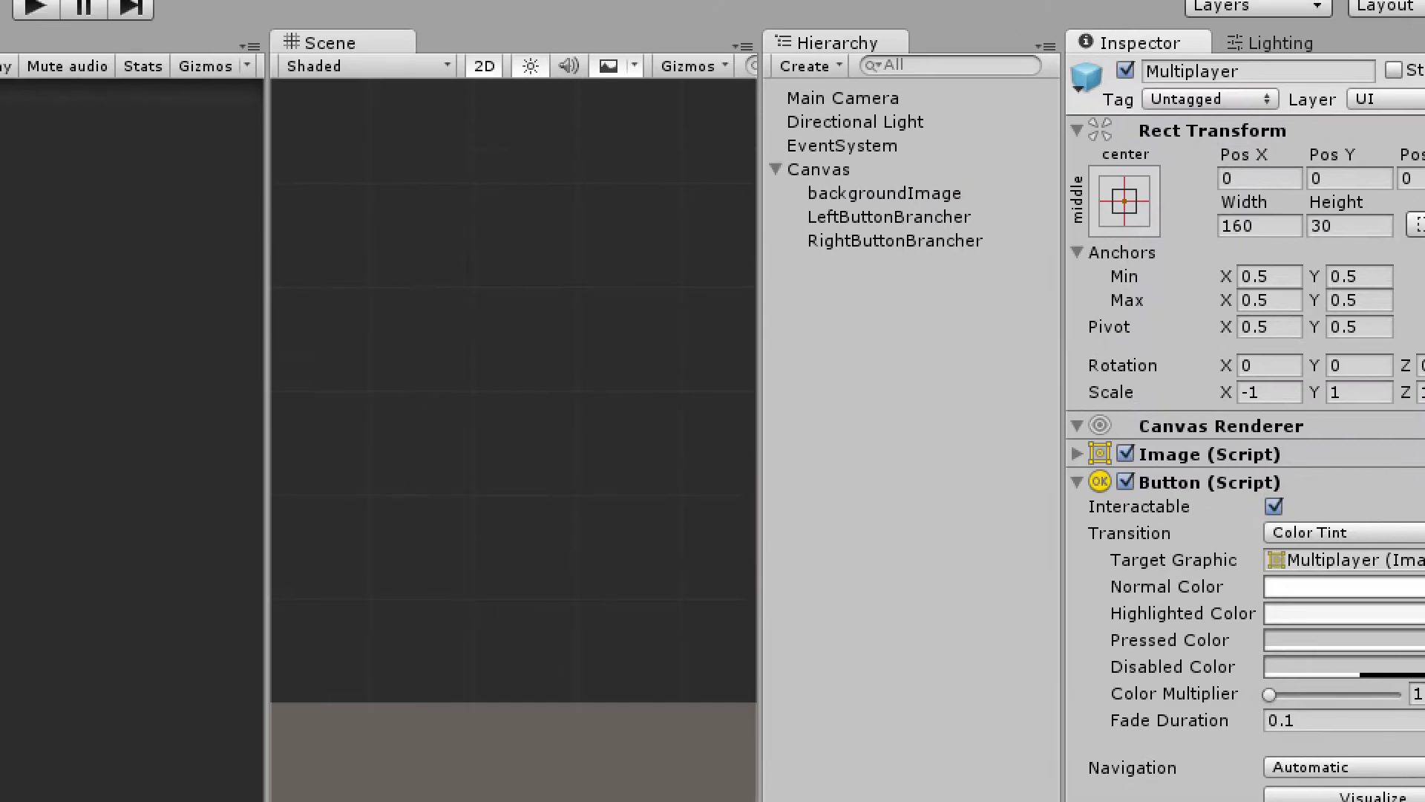
{"action": "left_click", "coordinate": [1209, 98]}
{"action": "left_click", "coordinate": [1257, 589]}
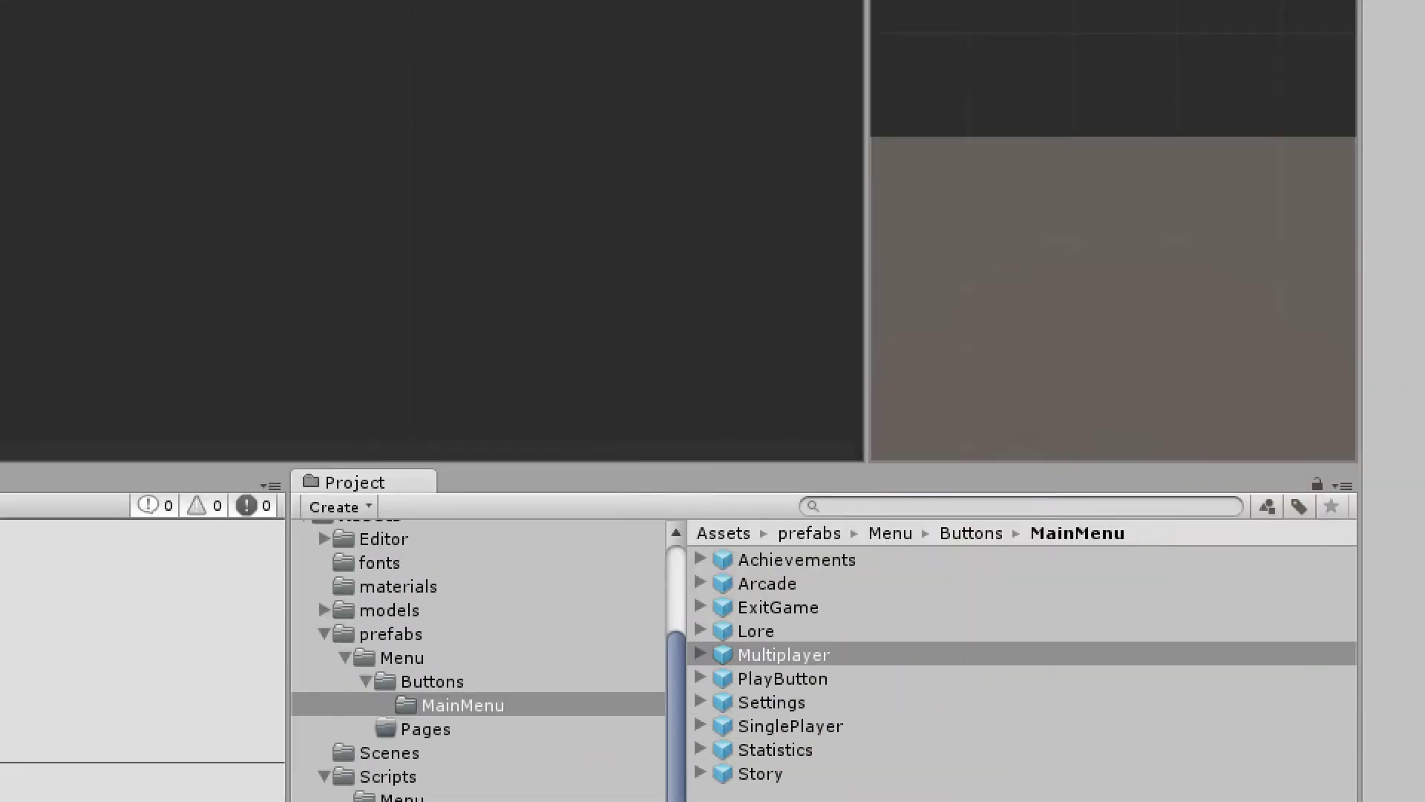
Assign PlayButton's ButtonBrancher tag to the SinglePlayer prefab and run the scene in play mode
{"action": "left_click", "coordinate": [790, 725]}
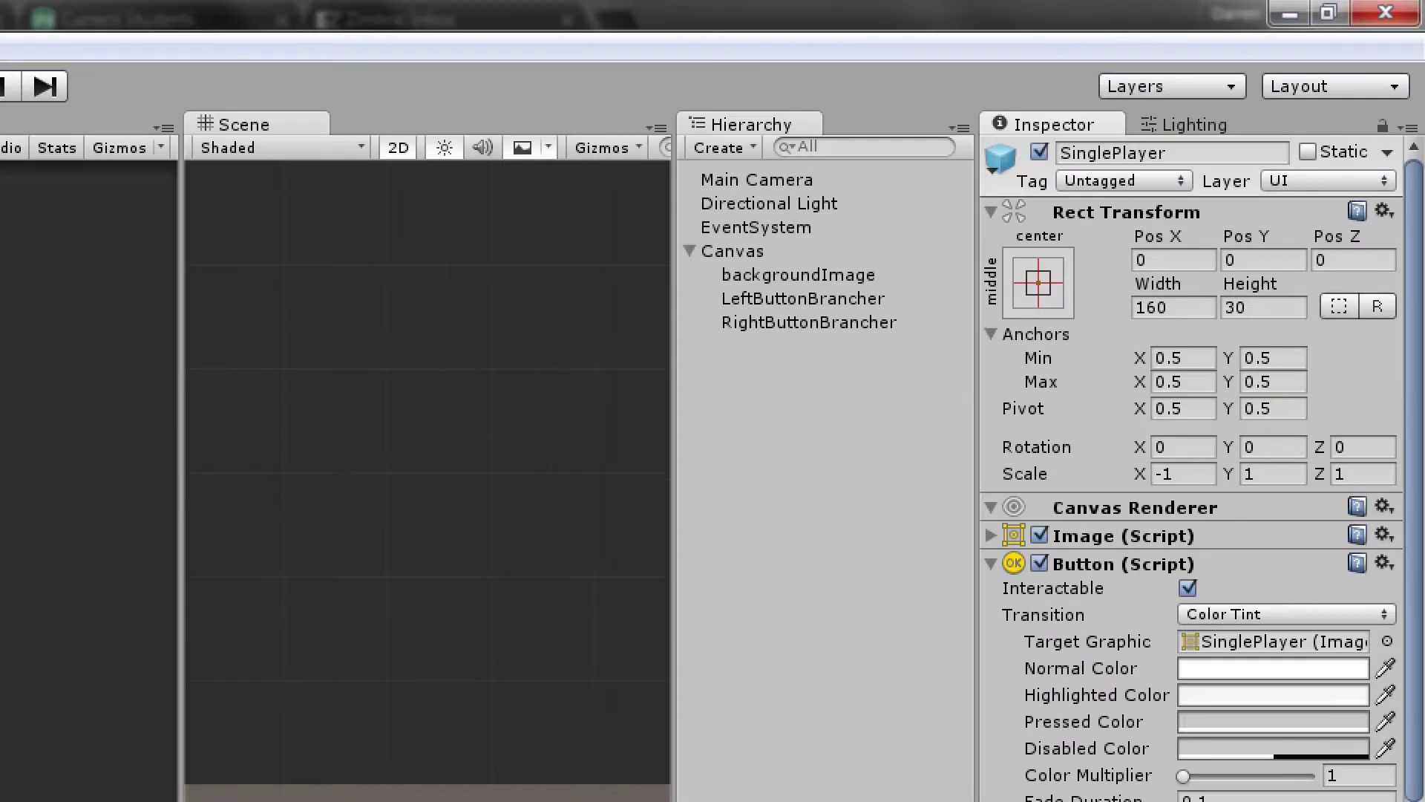
{"action": "left_click", "coordinate": [1124, 180]}
{"action": "left_click", "coordinate": [1167, 671]}
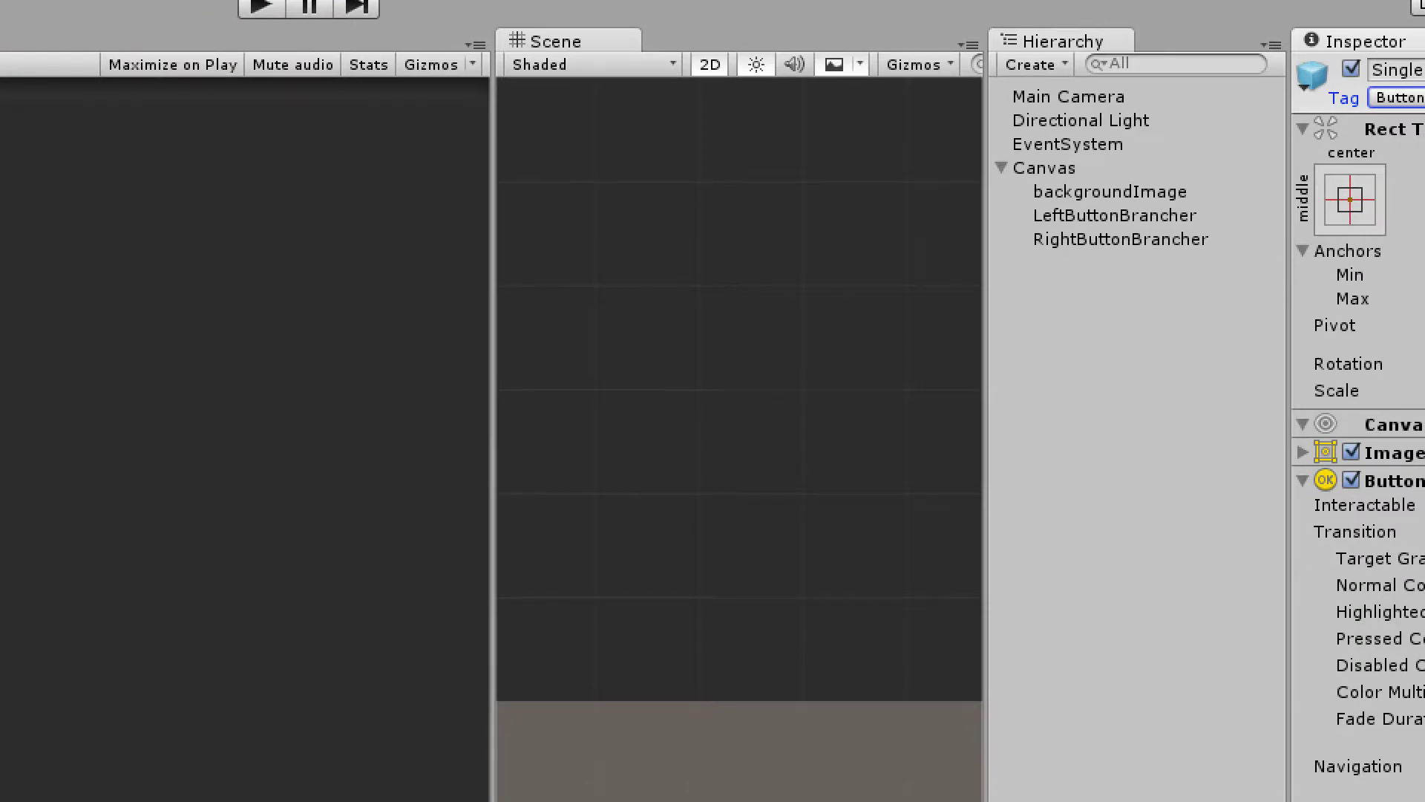
{"action": "key", "text": "ctrl+p"}
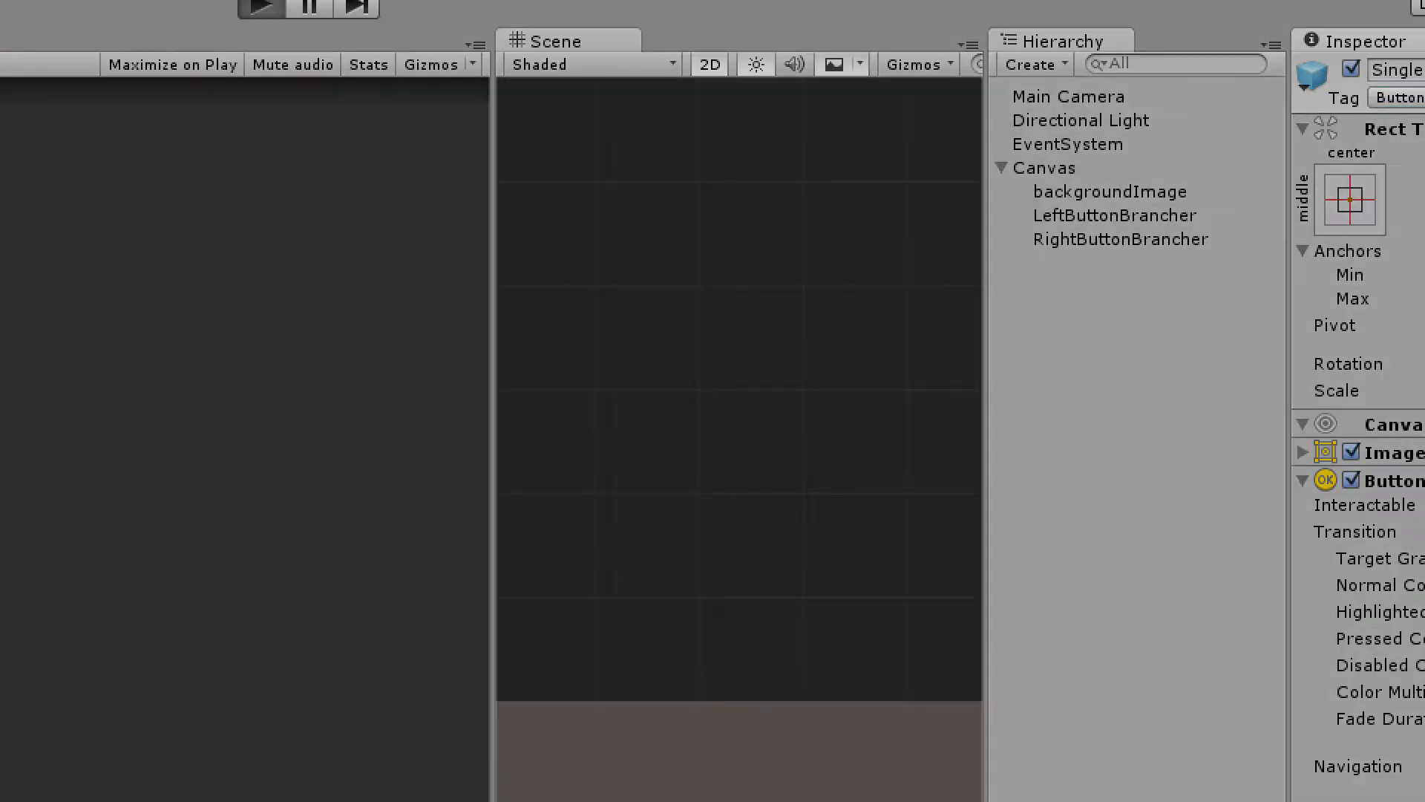